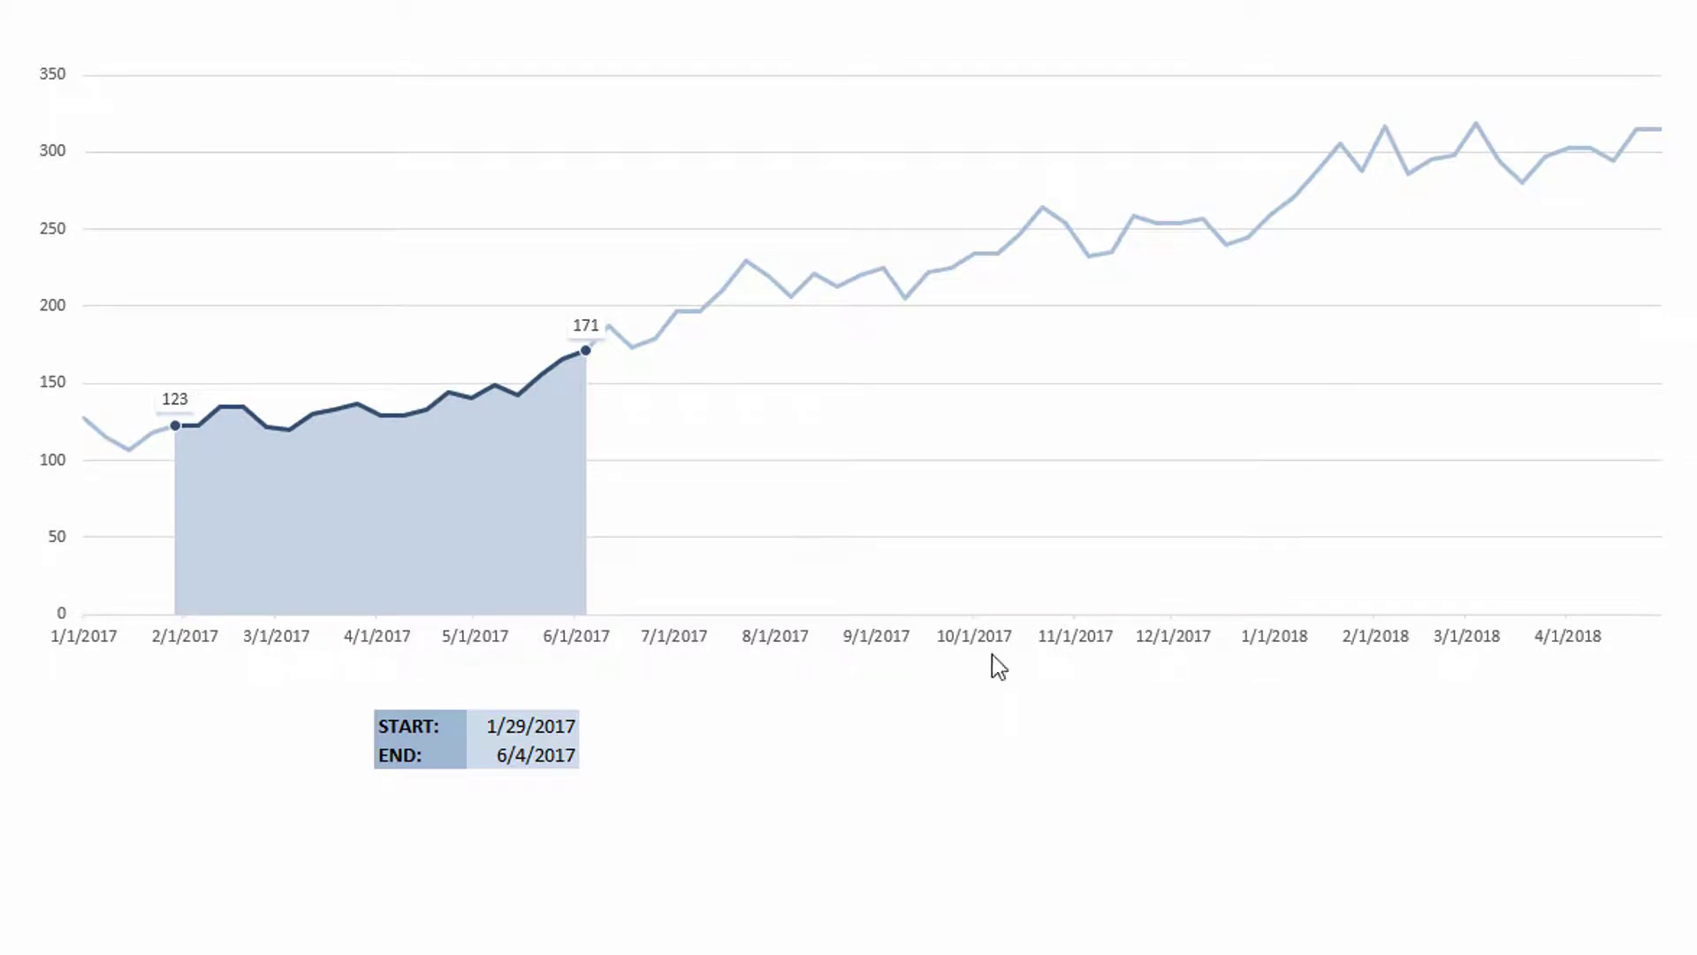
Choose 2/12/2017 as the START date from its dropdown.
left_click(542, 724)
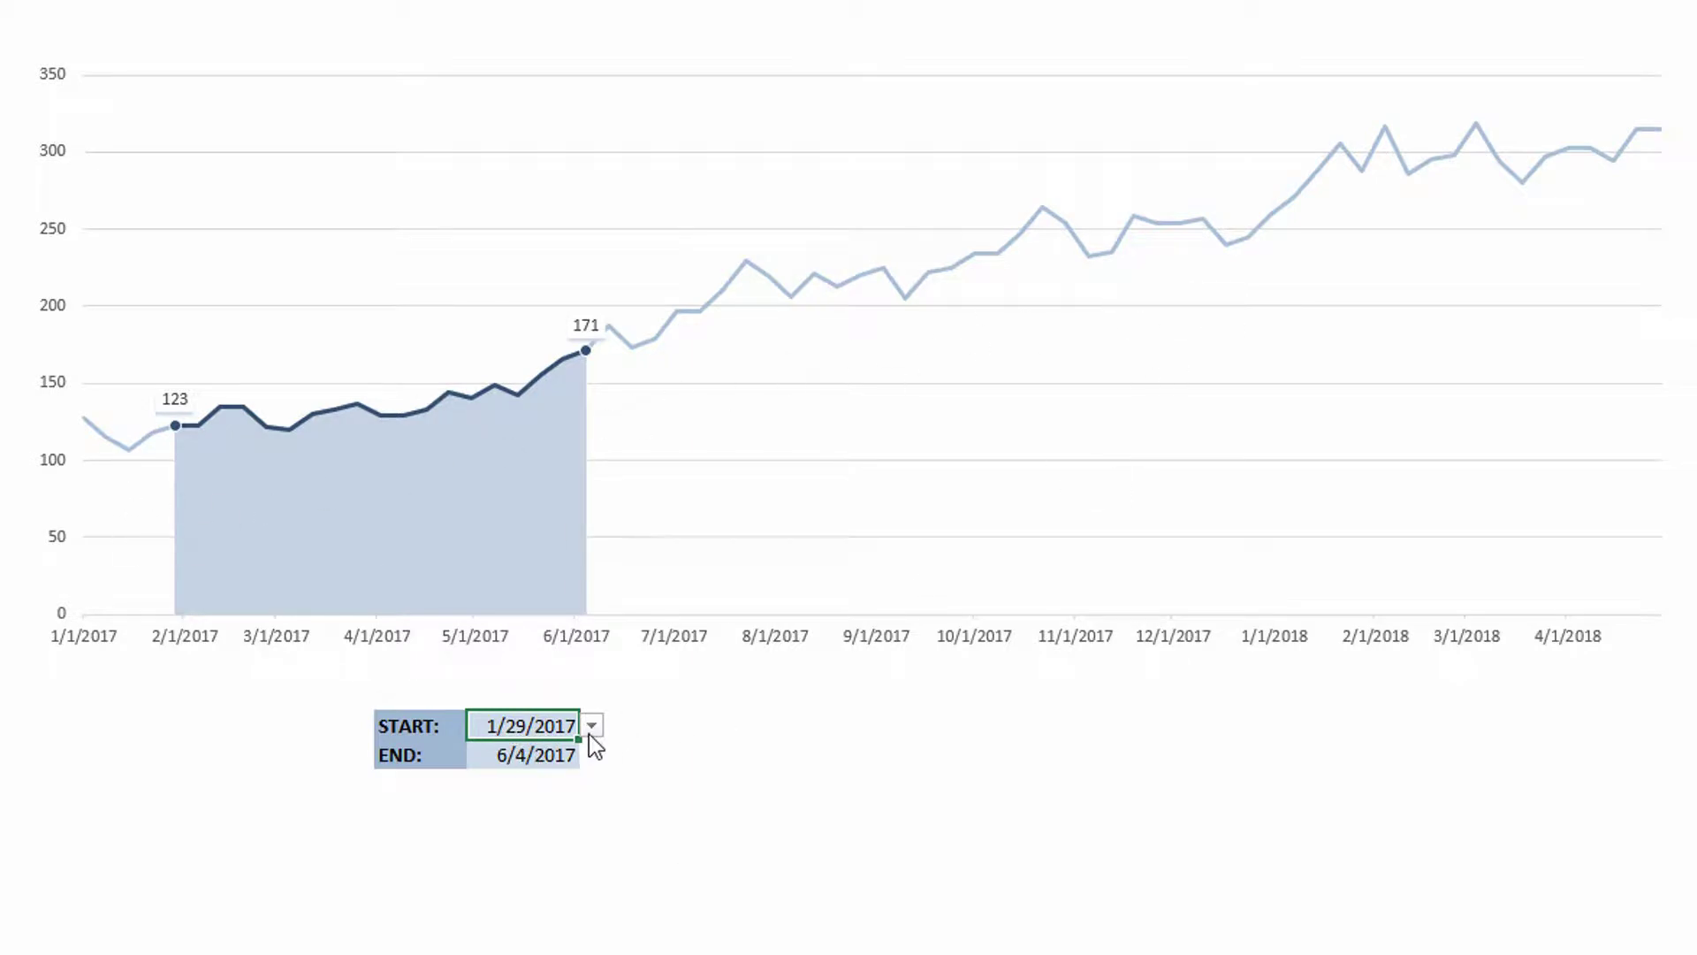
left_click(542, 754)
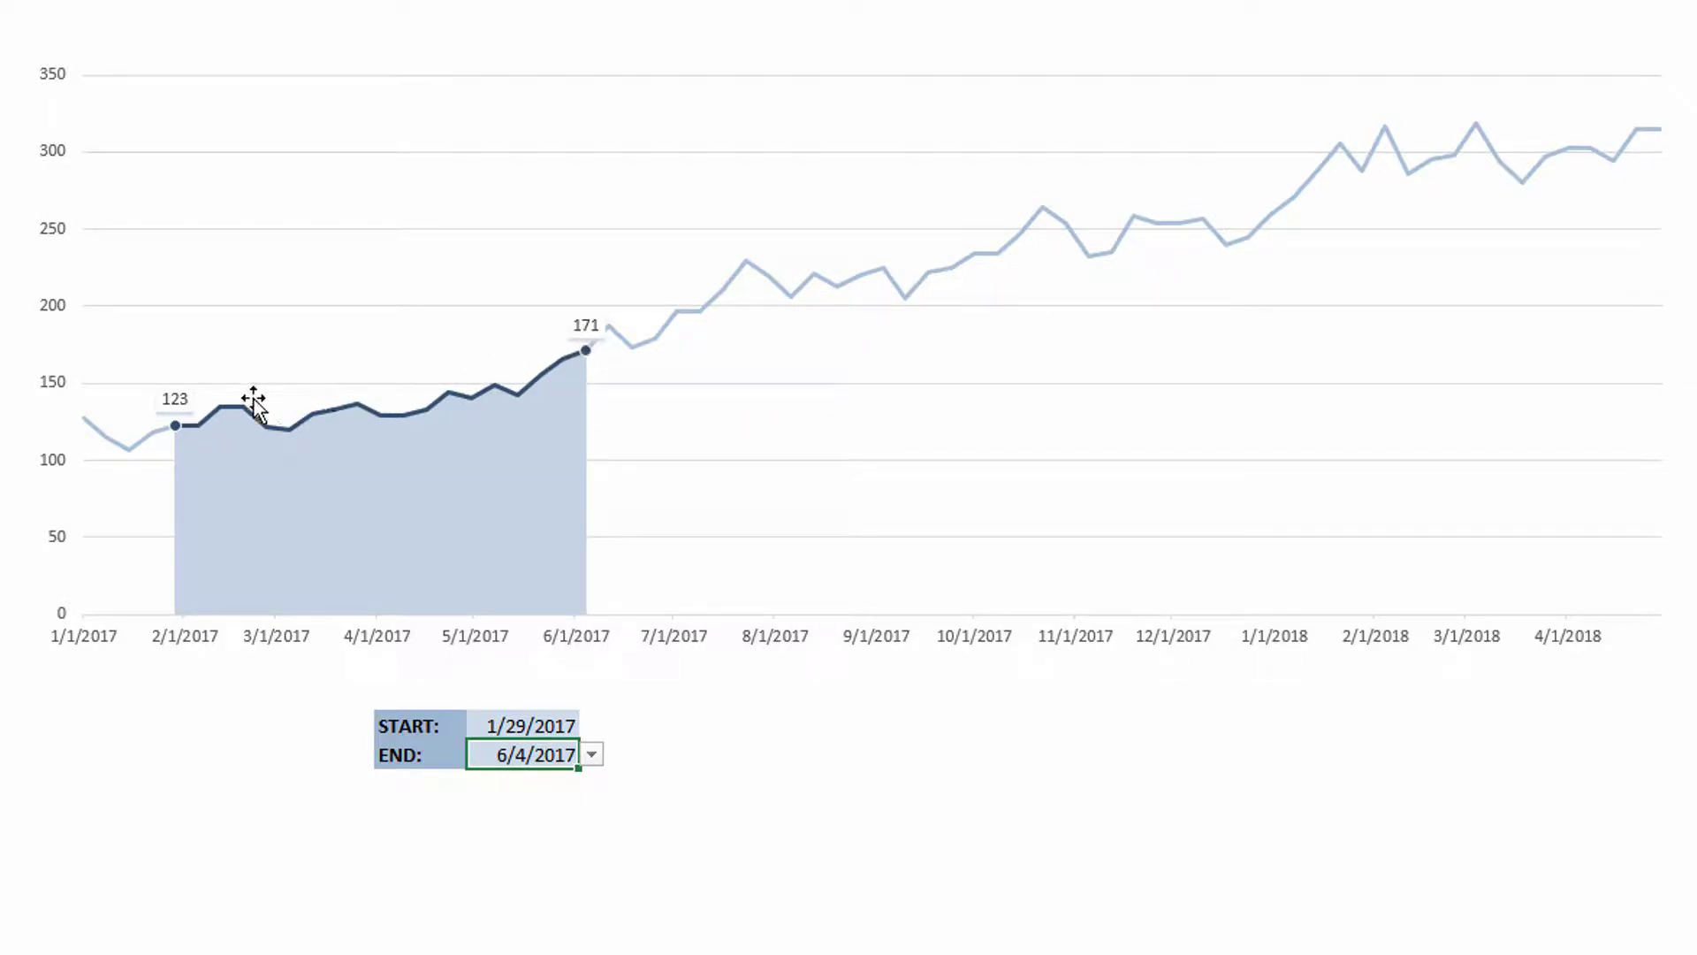
left_click(548, 723)
left_click(594, 726)
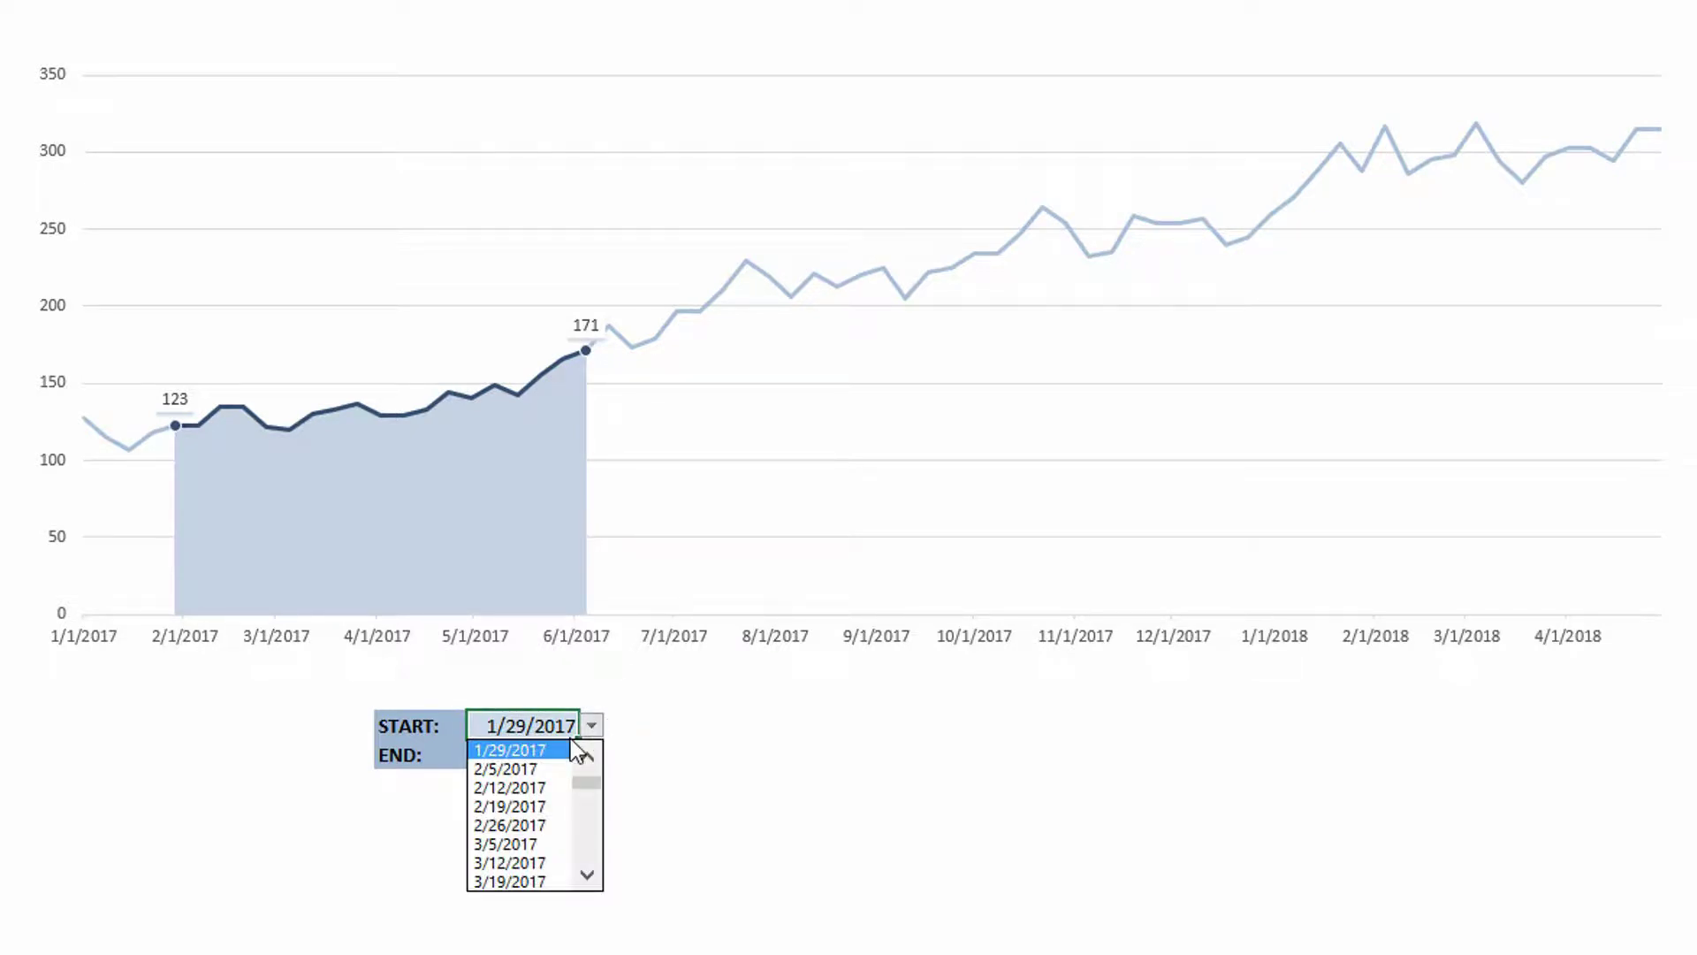
left_click(523, 783)
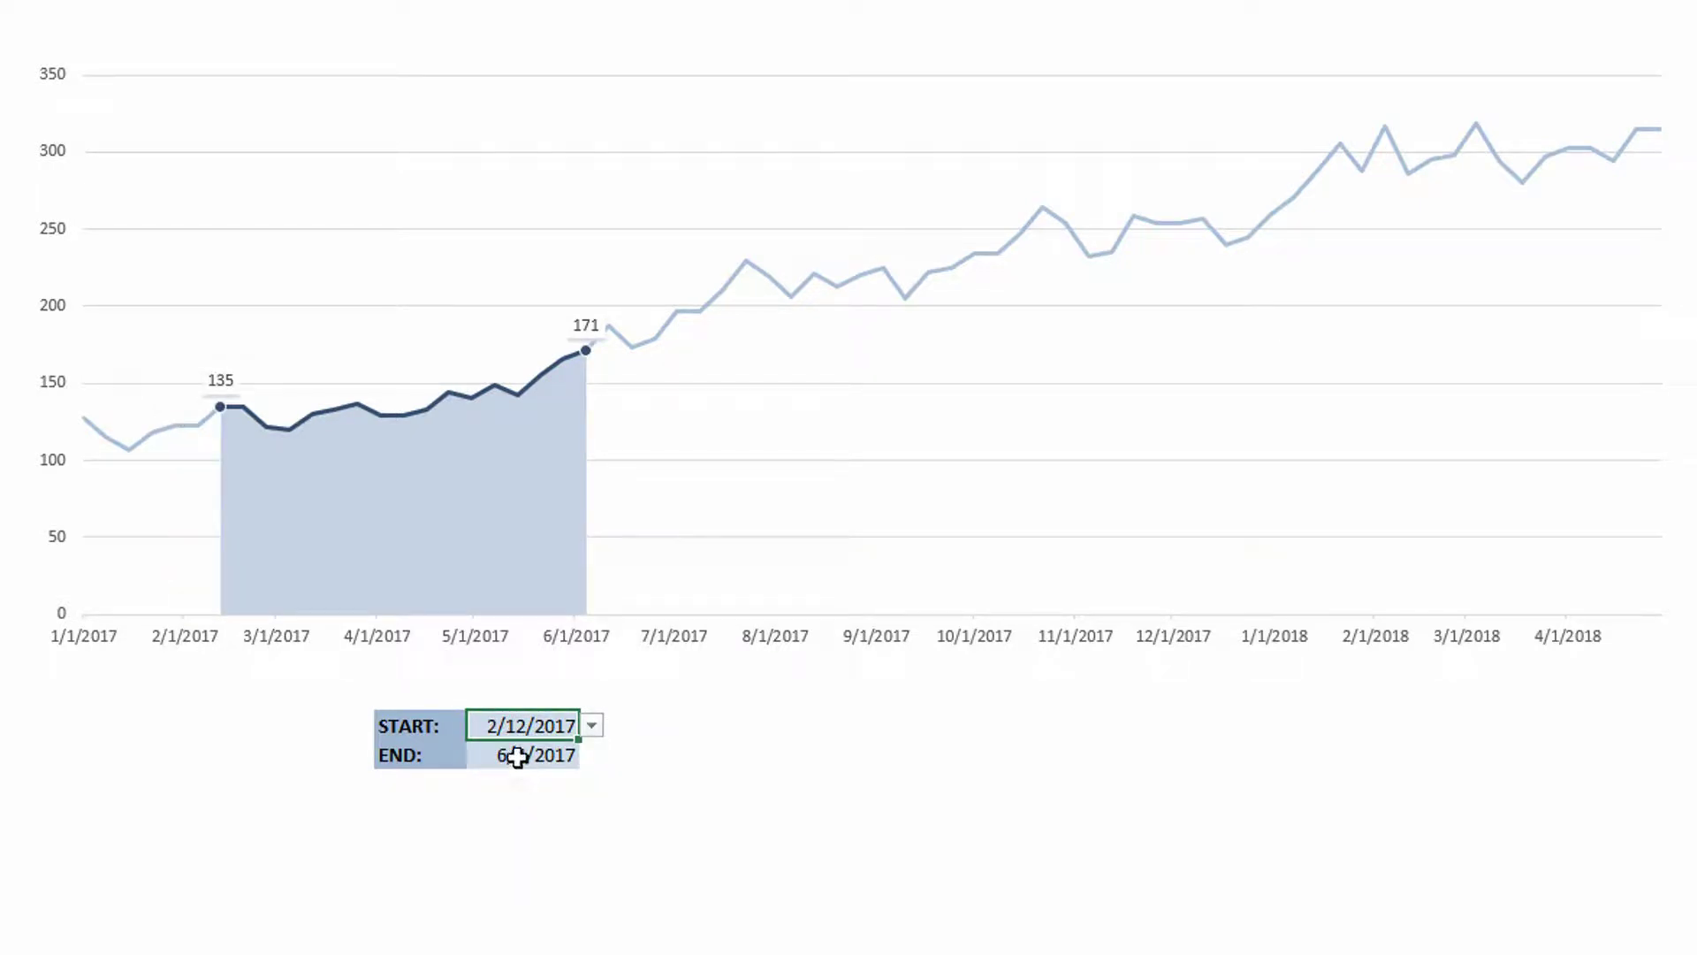
Choose 8/27/2017 as the END date, then go to the LINE CHART sheet.
left_click(515, 755)
left_click(592, 755)
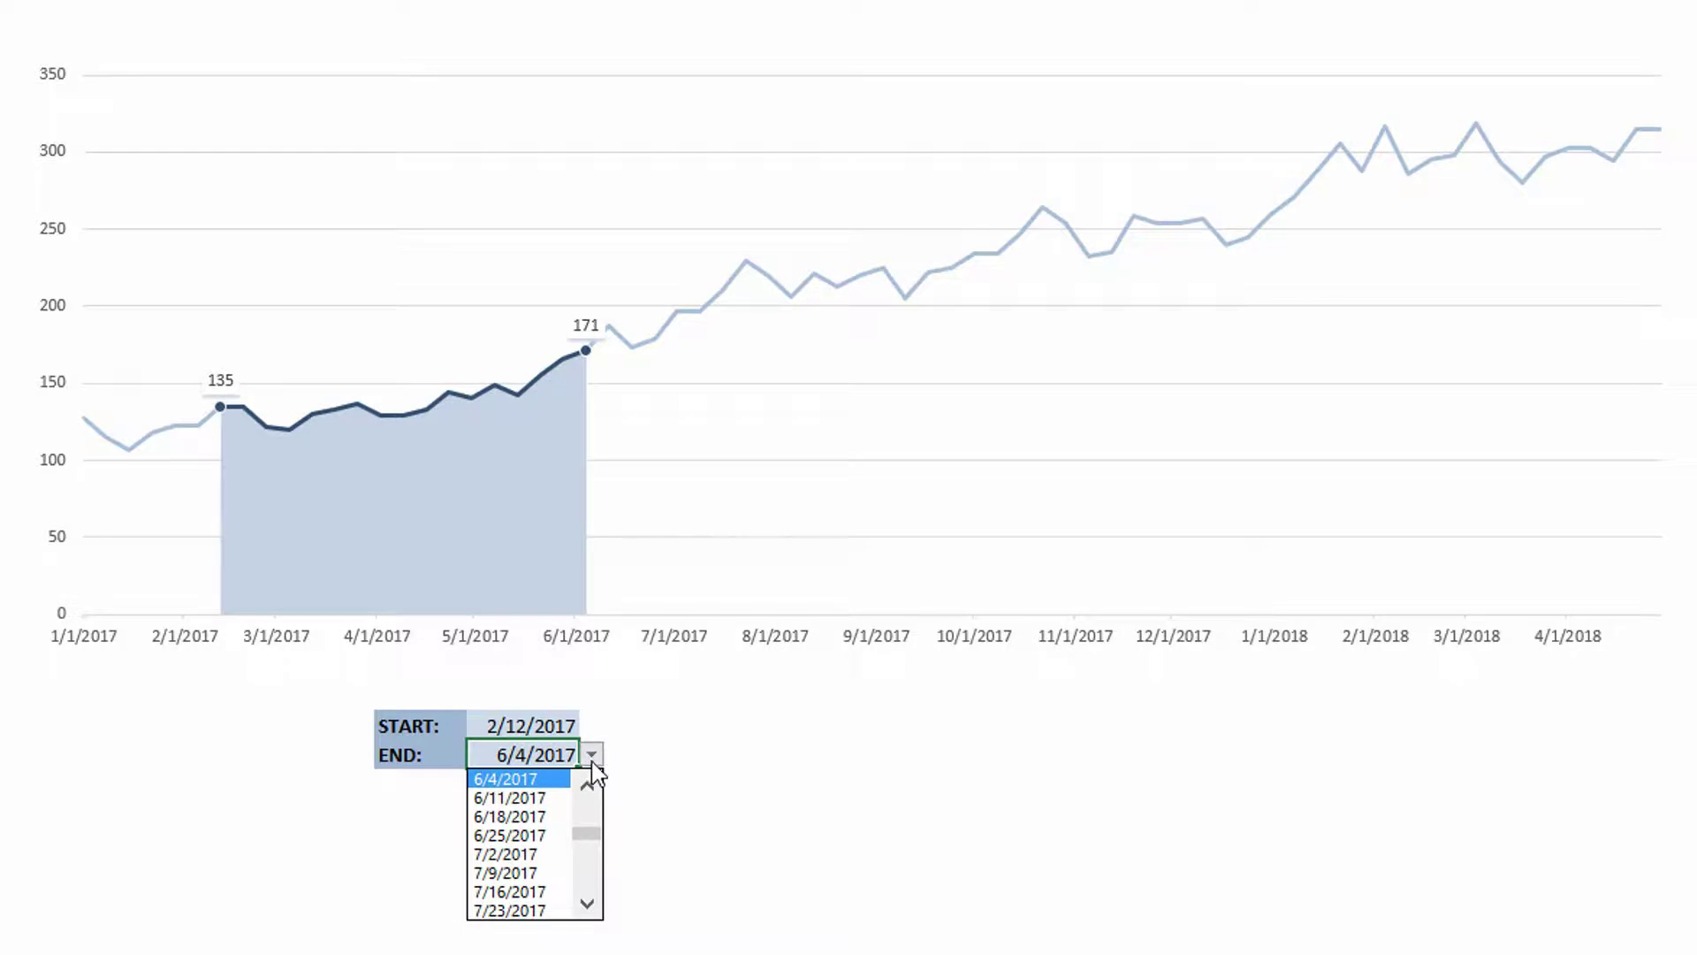
left_click(587, 858)
left_click(541, 854)
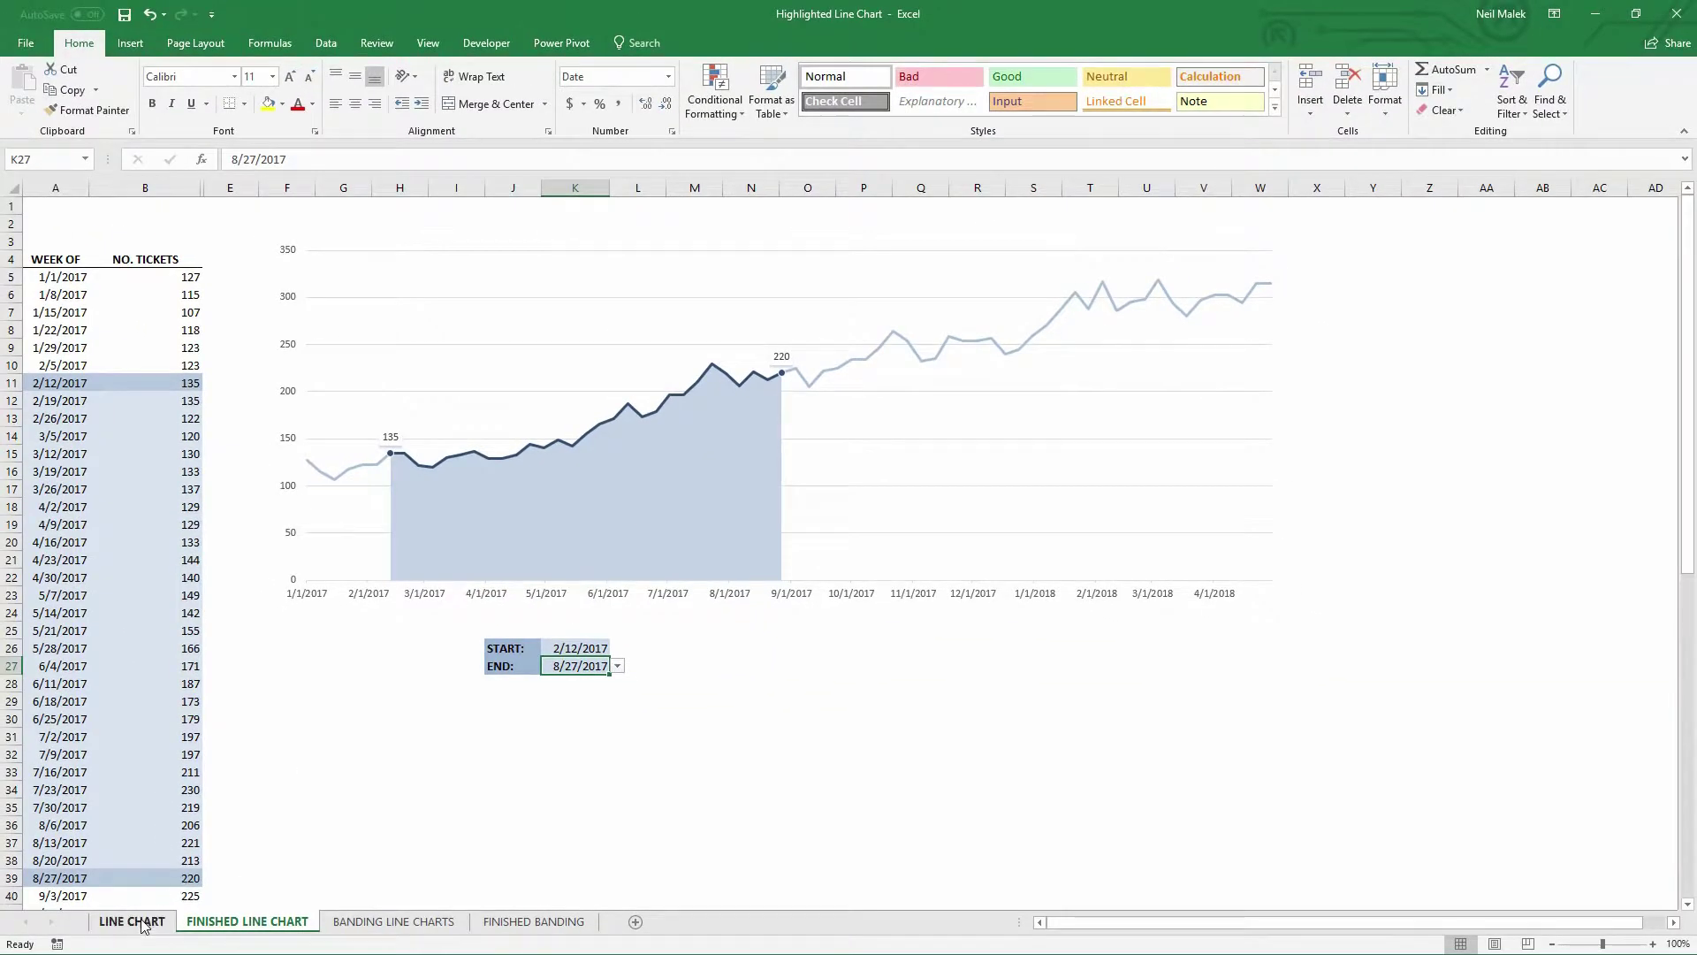
left_click(132, 921)
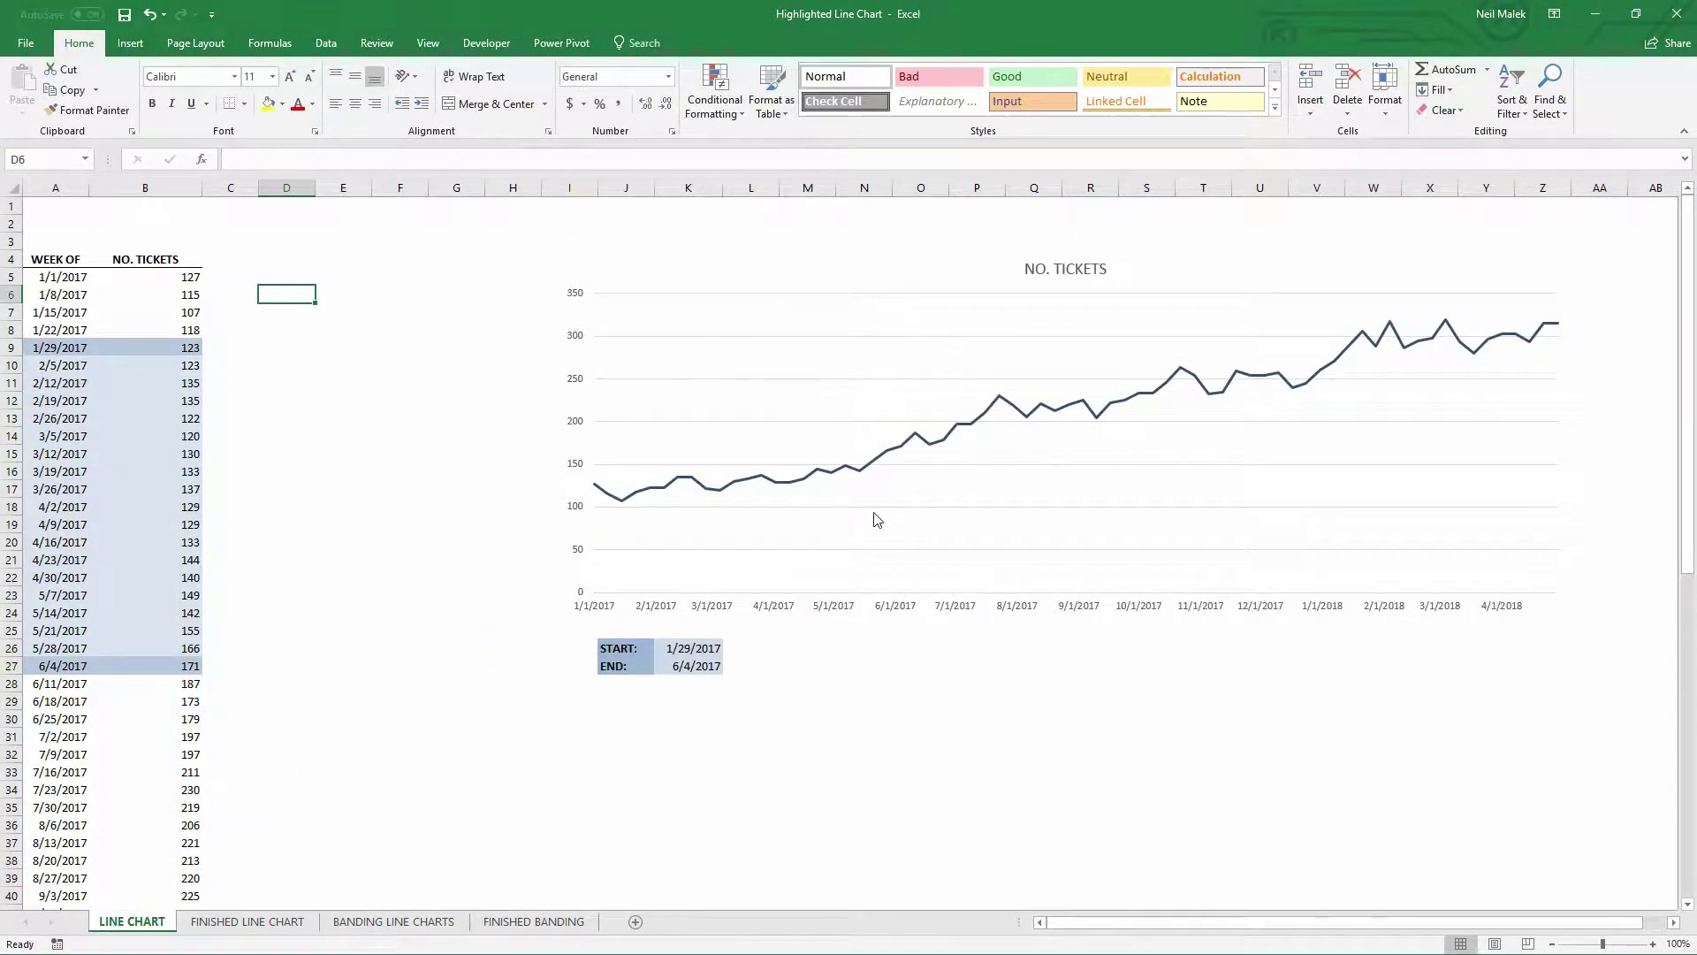
Pick 2/12/2017 in the START cell K26's dropdown.
left_click(698, 647)
left_click(712, 667)
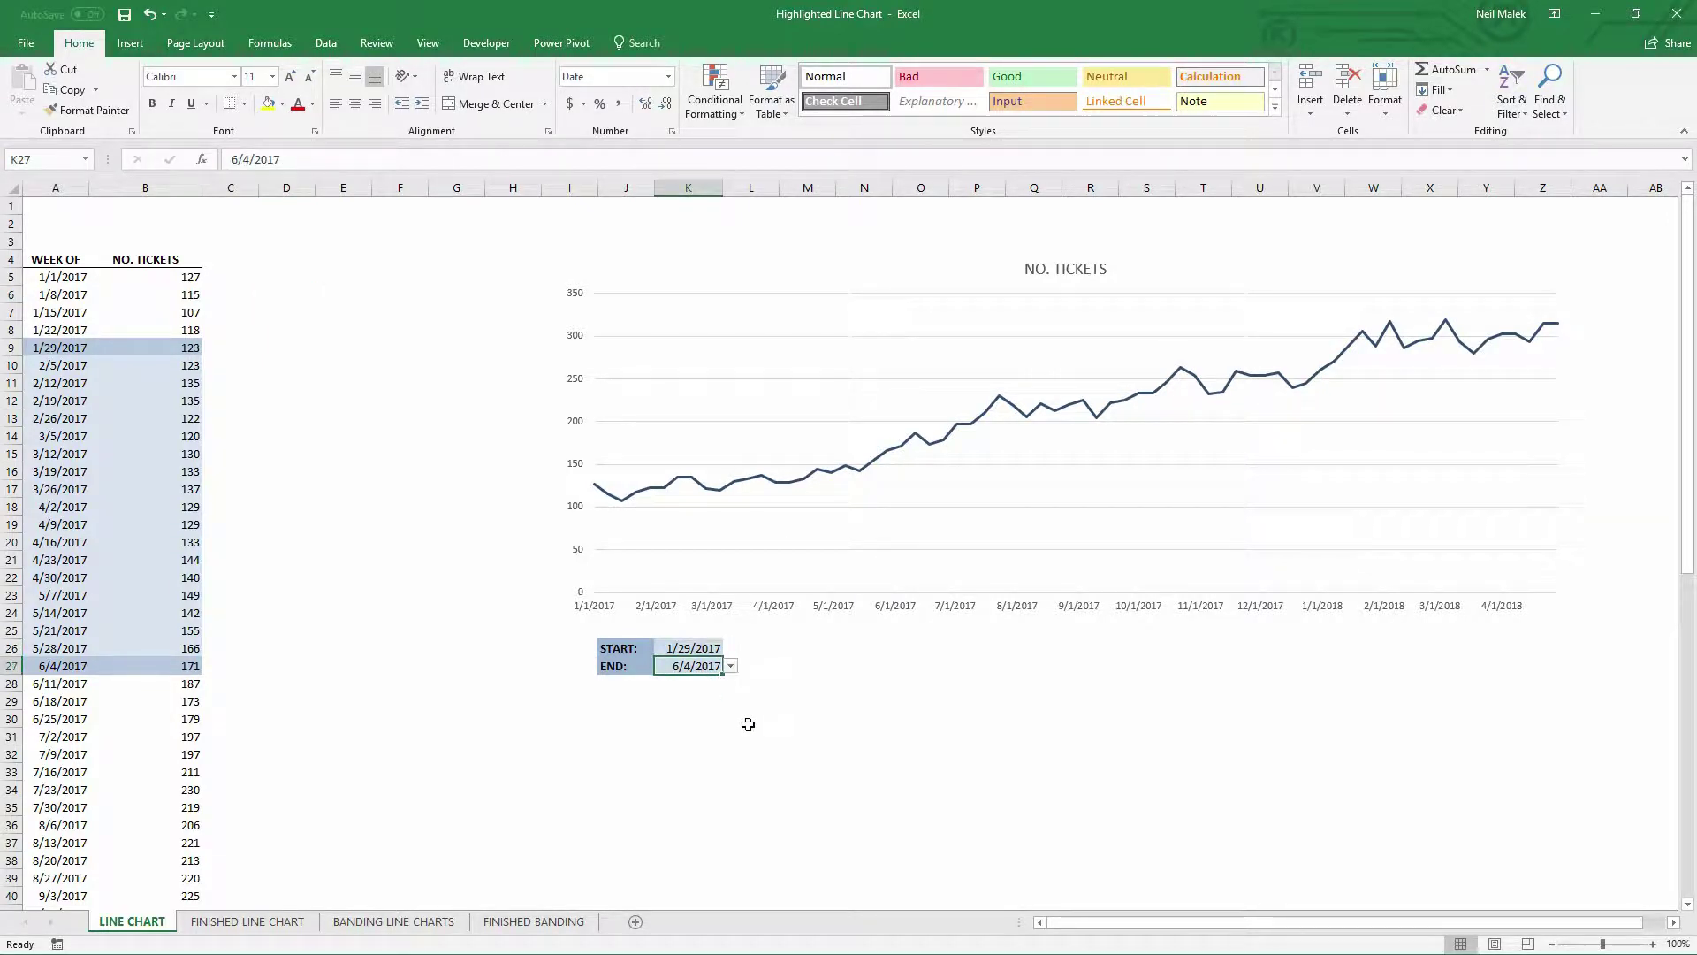
left_click(708, 649)
left_click(731, 648)
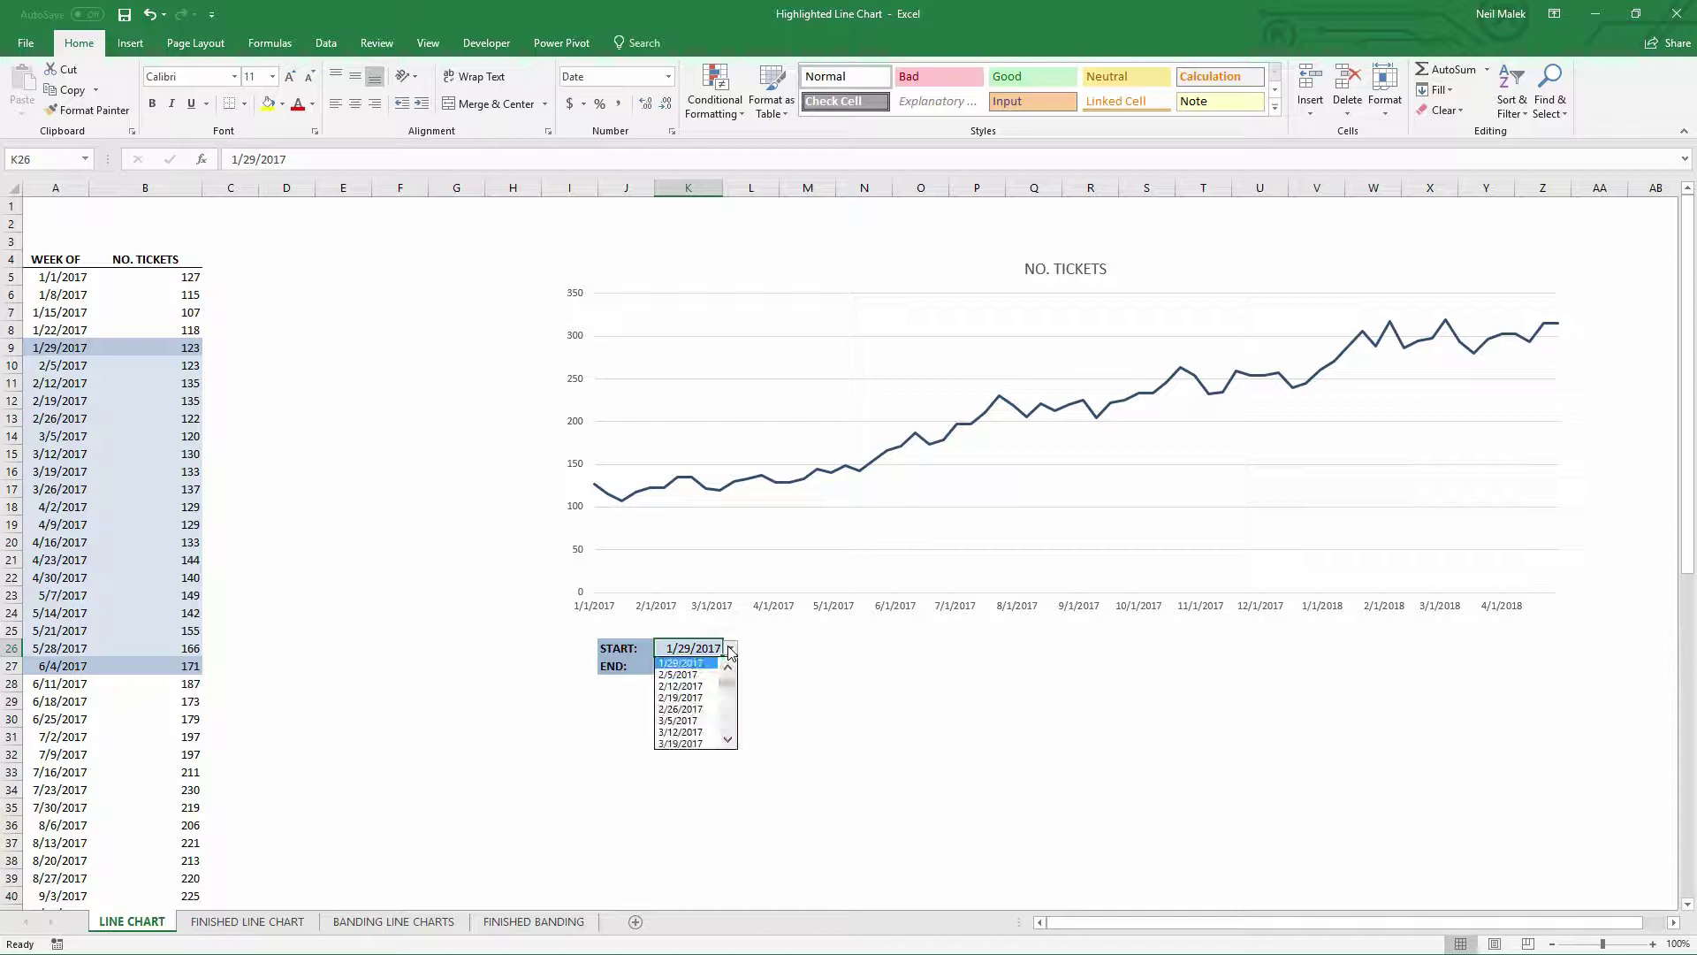
left_click(698, 686)
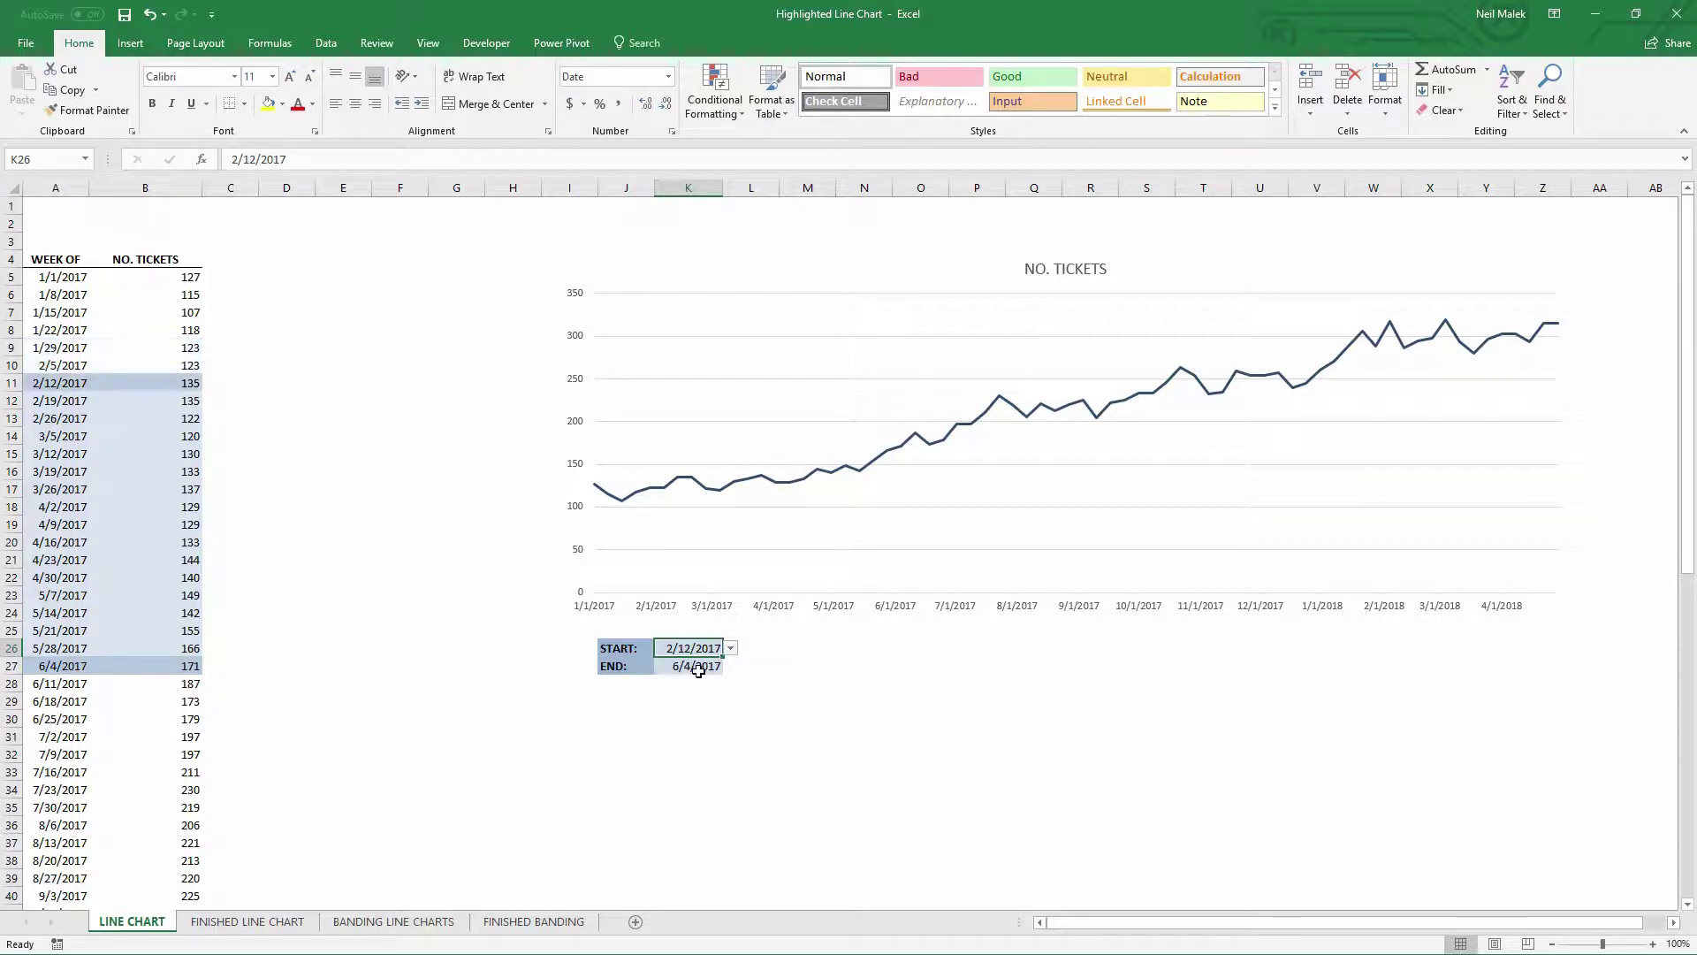
Pick 9/3/2017 in the END cell K27's dropdown.
left_click(718, 667)
left_click(730, 665)
scroll(699, 725, "down", 3)
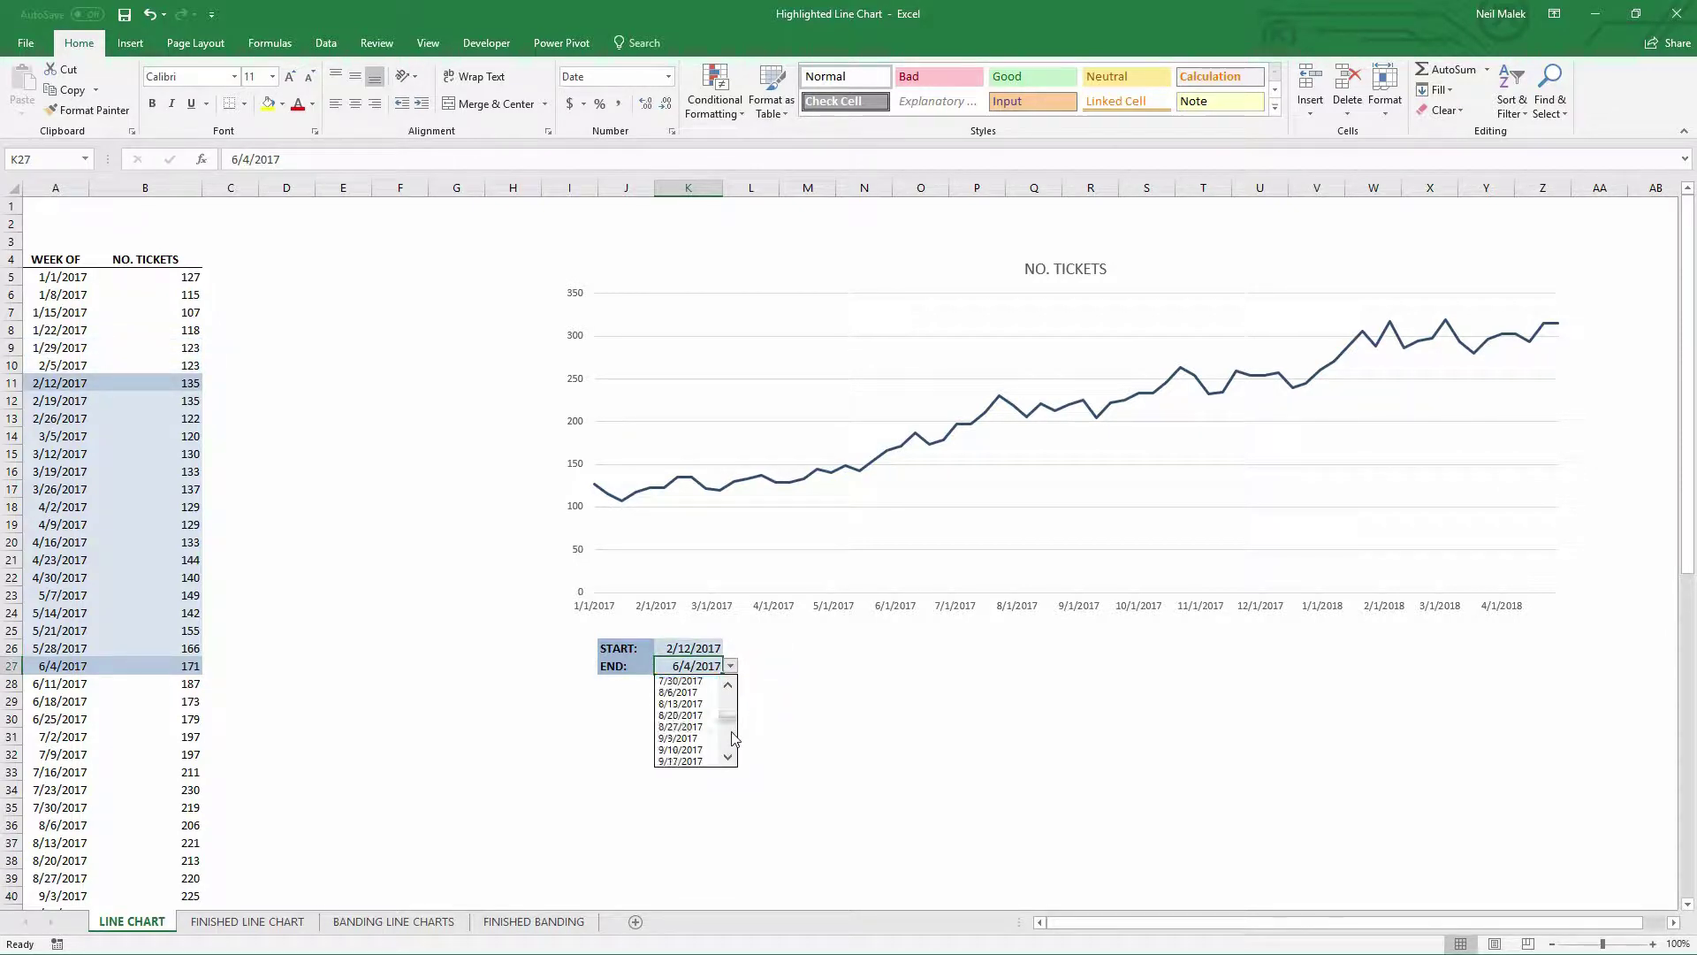
left_click(698, 738)
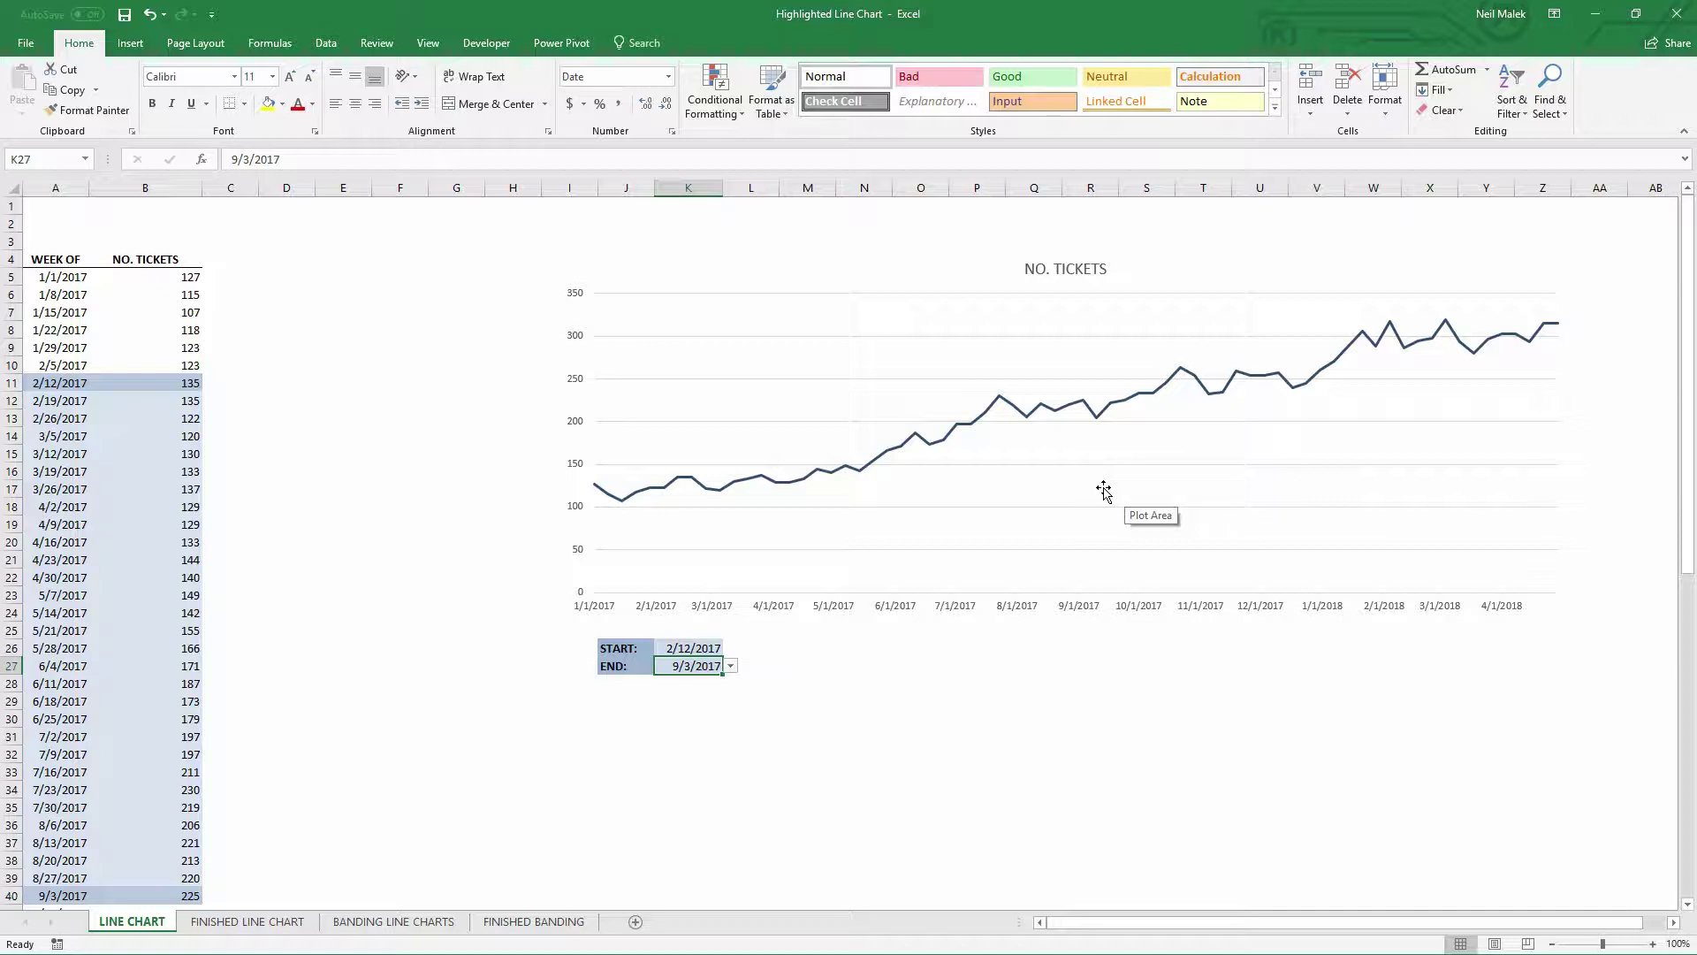
mouse_move(677, 486)
left_click_drag(72, 390, 66, 891)
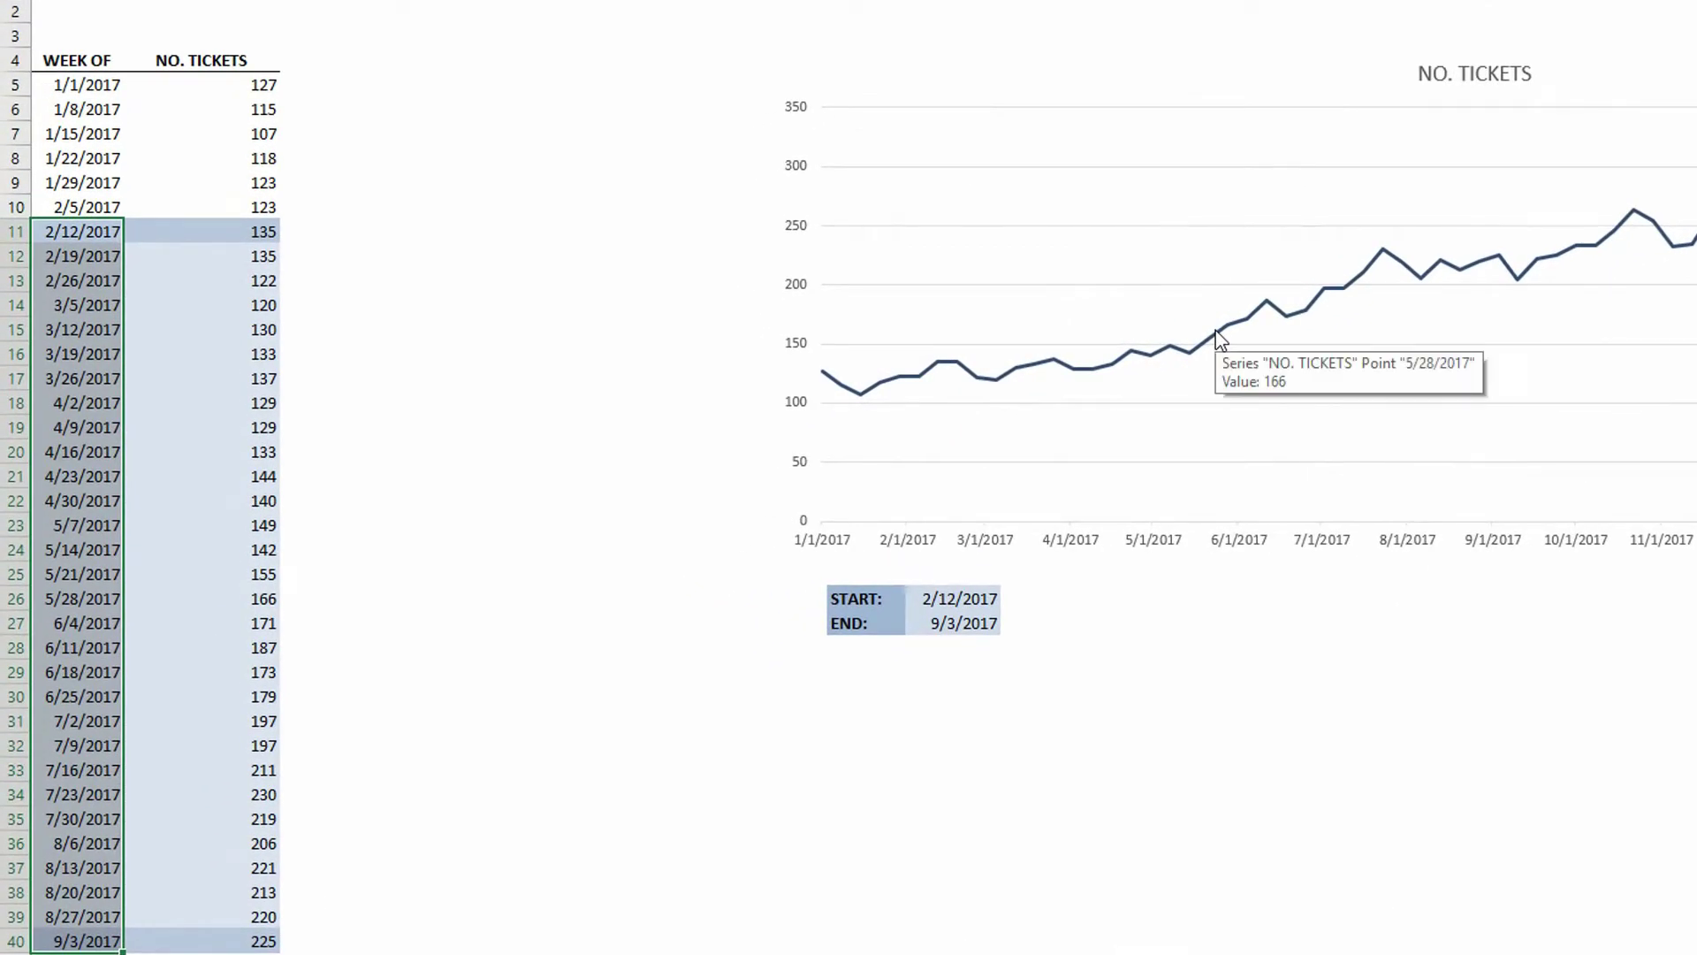
mouse_move(1160, 359)
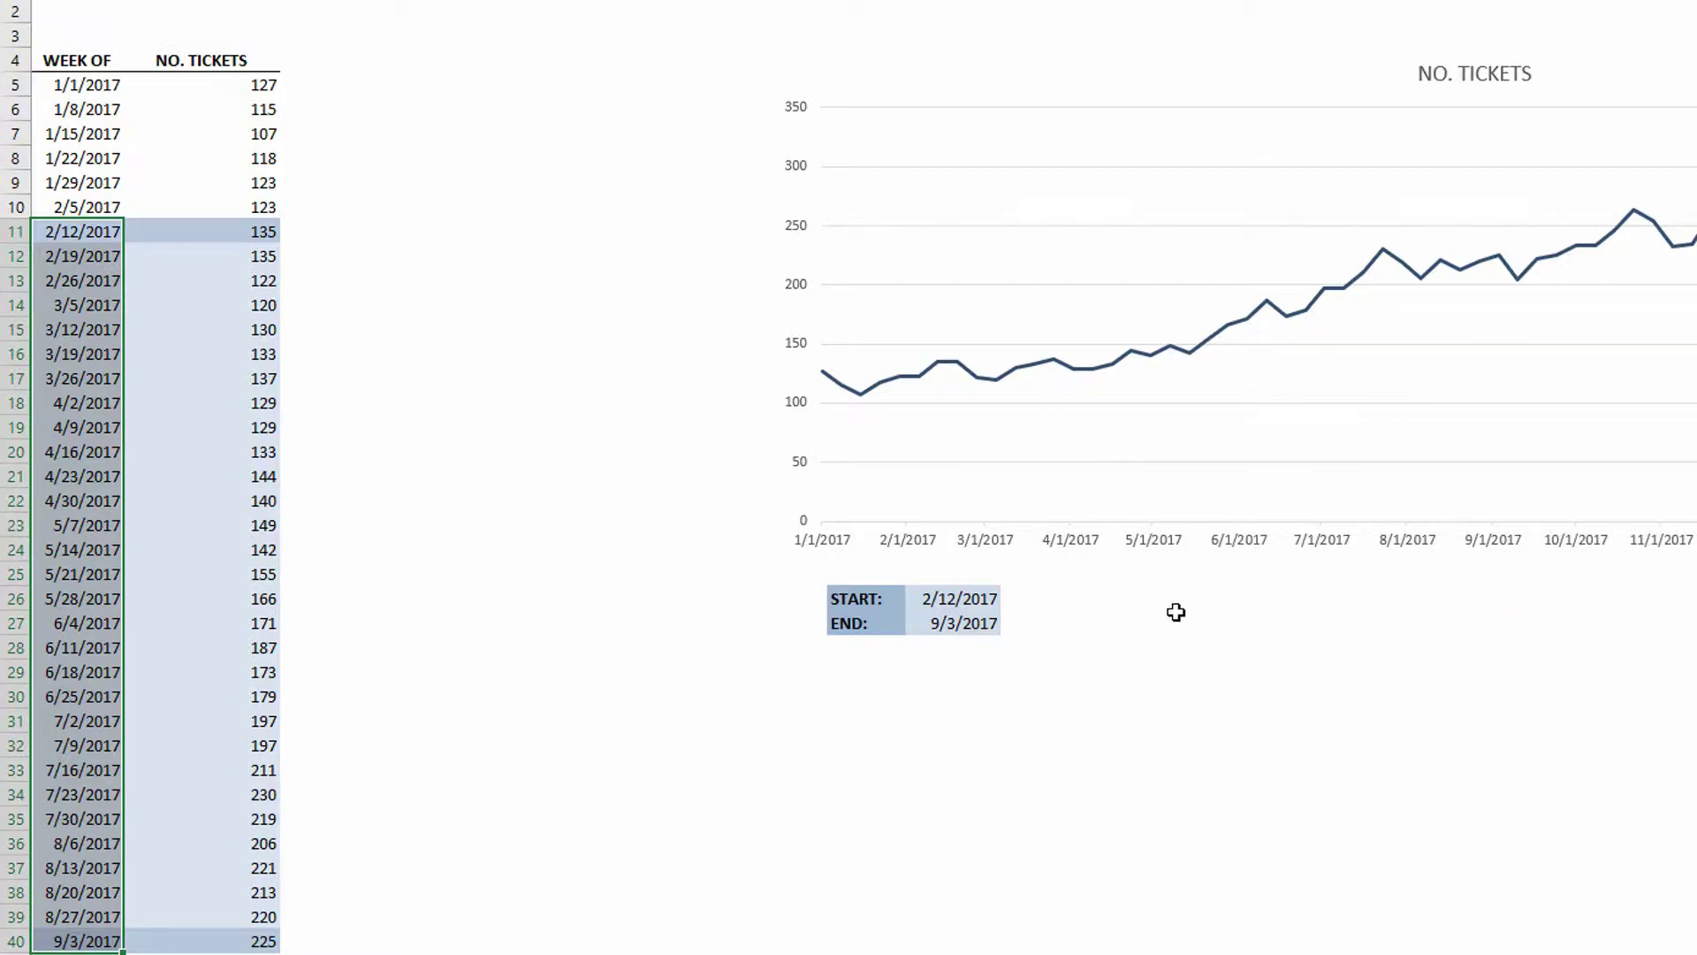
left_click(976, 599)
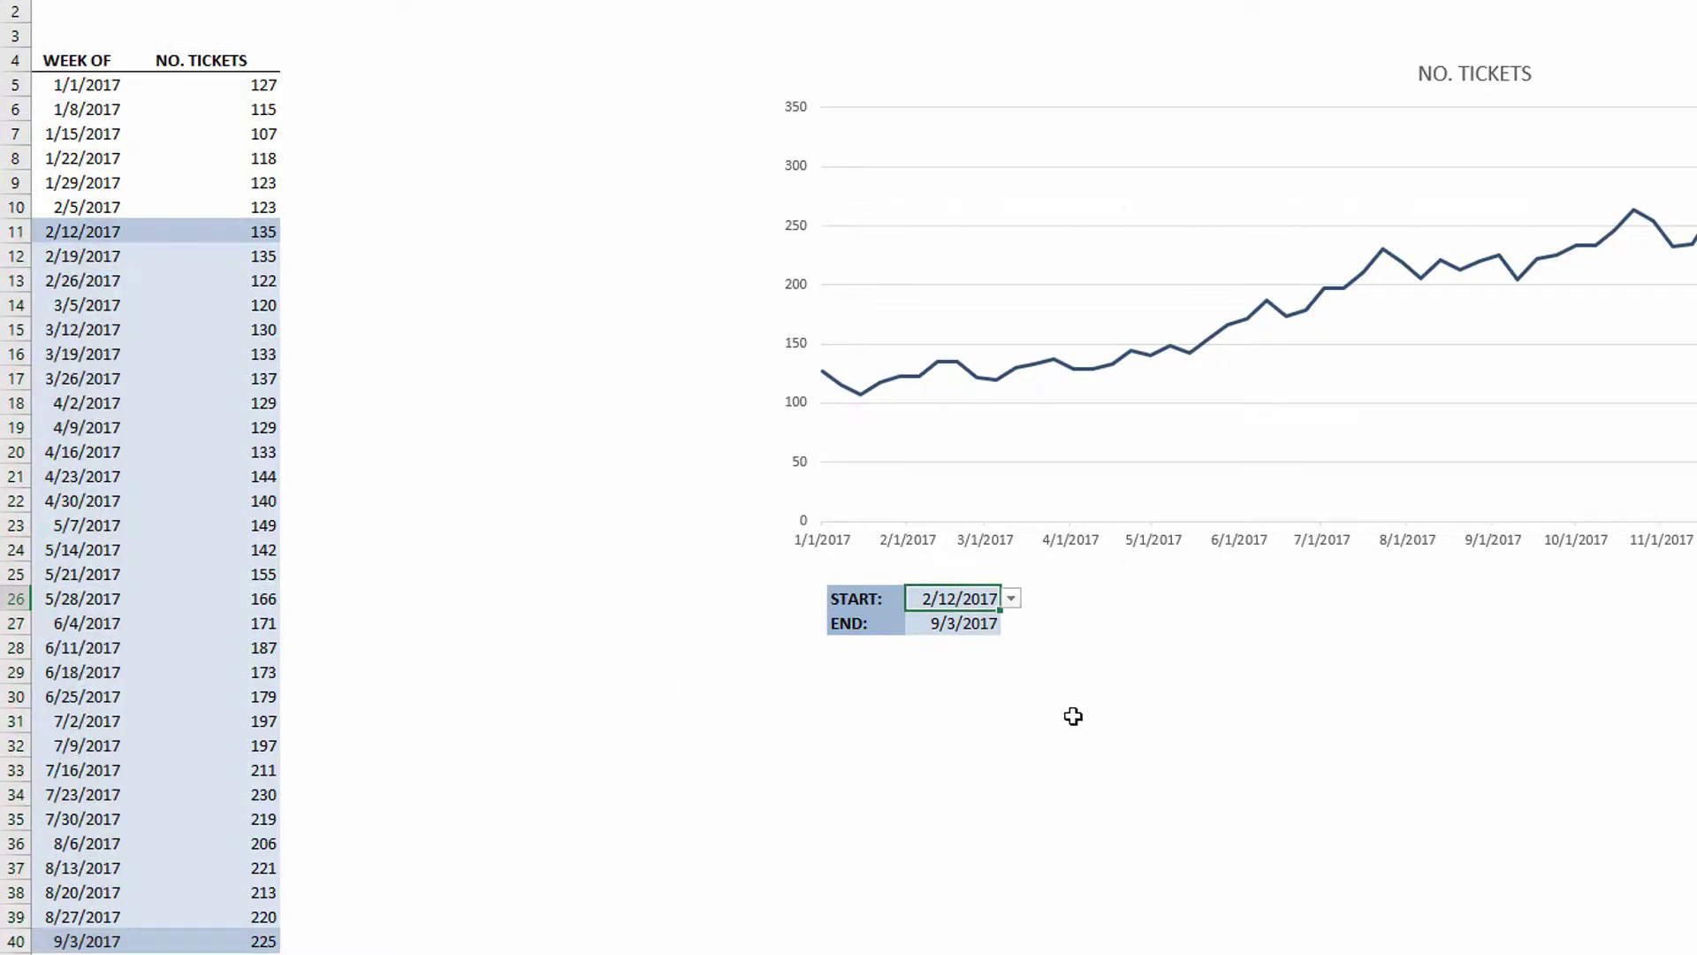
left_click(969, 625)
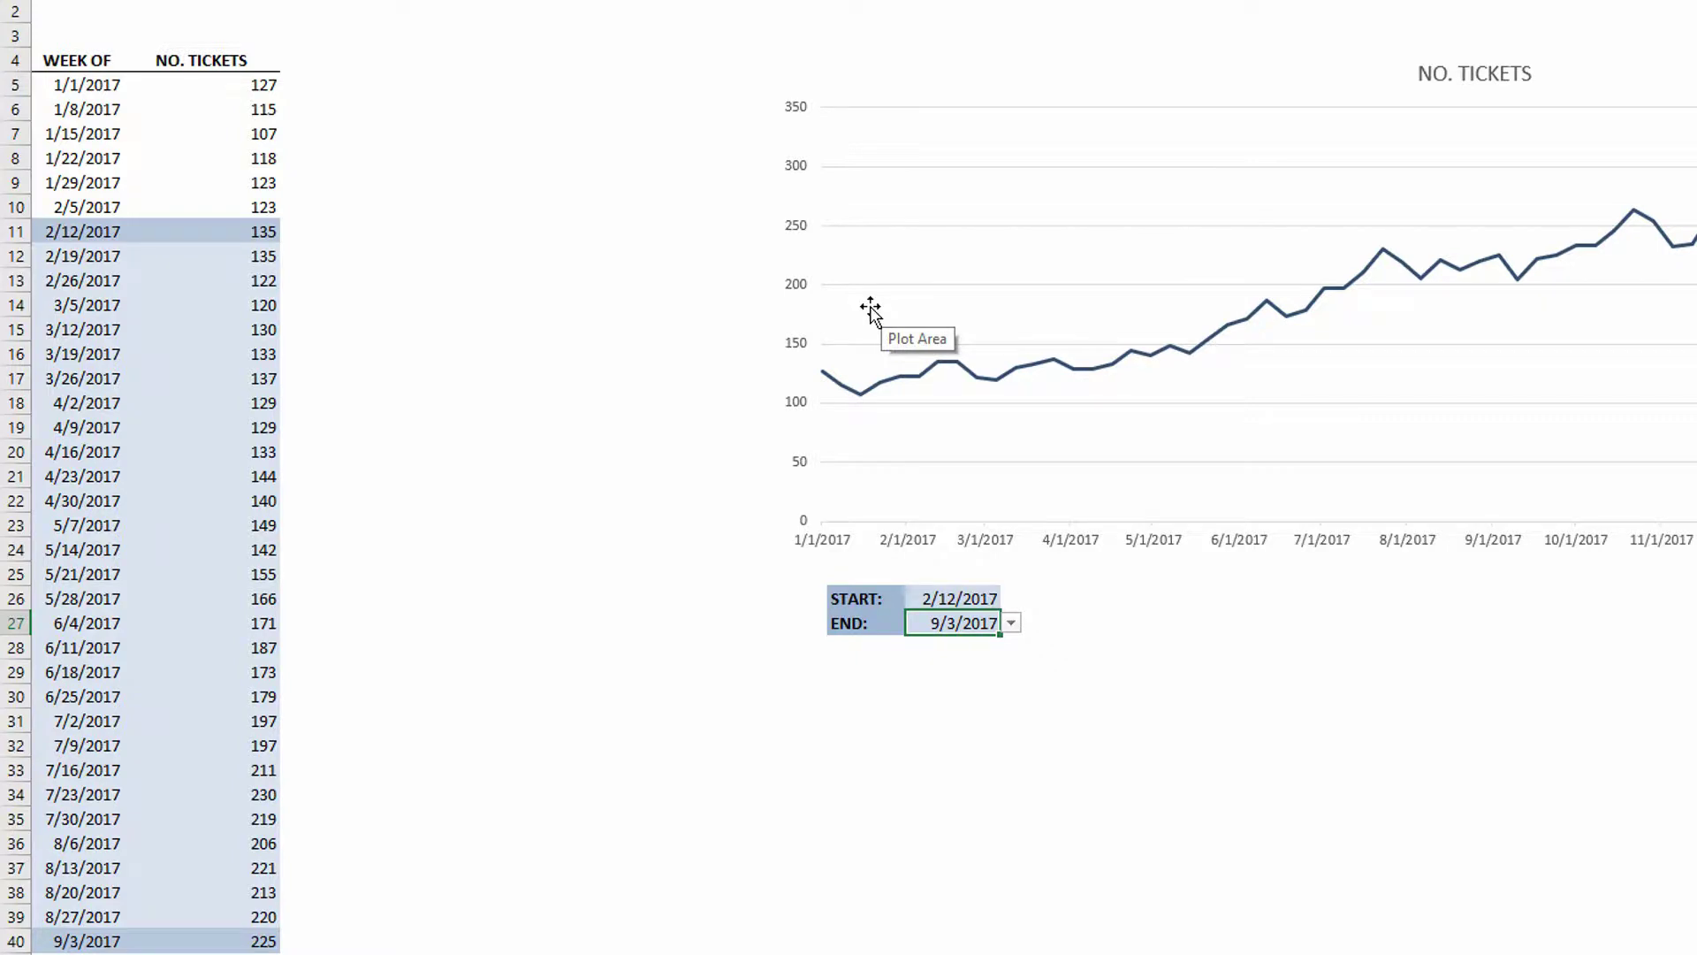
left_click(326, 60)
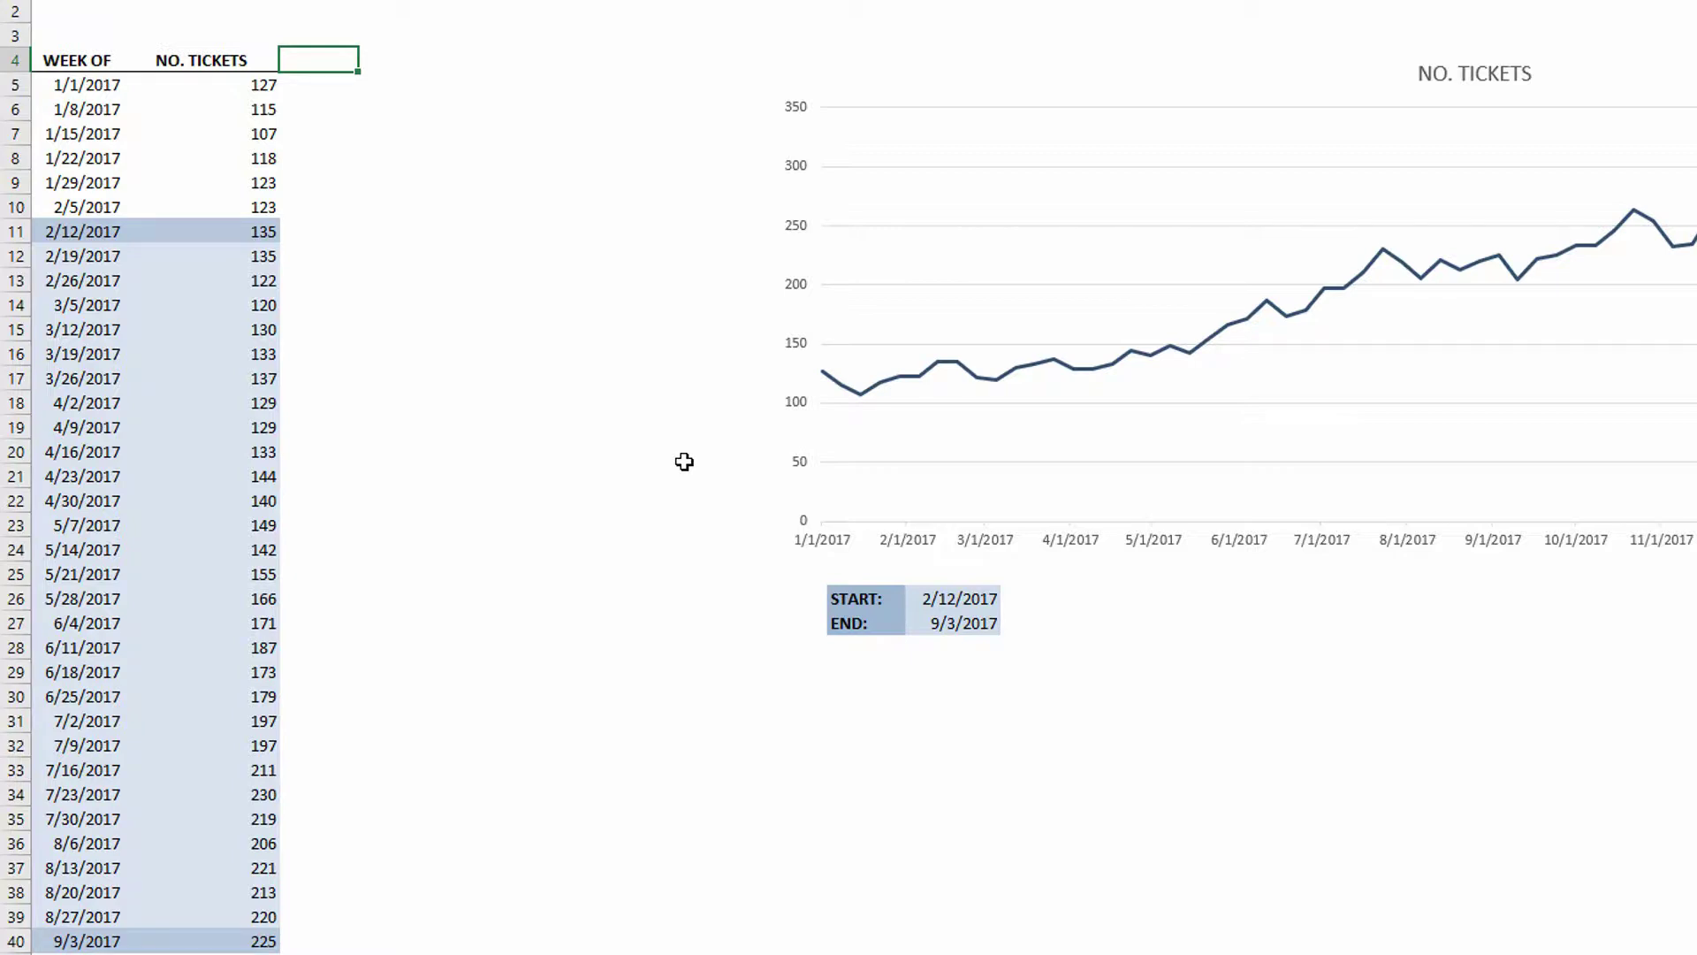
Enter HIGHLIGHT VALUES and LABELS headers and AutoFit both columns.
type("HIGHLIGHT VALUES")
key("Tab")
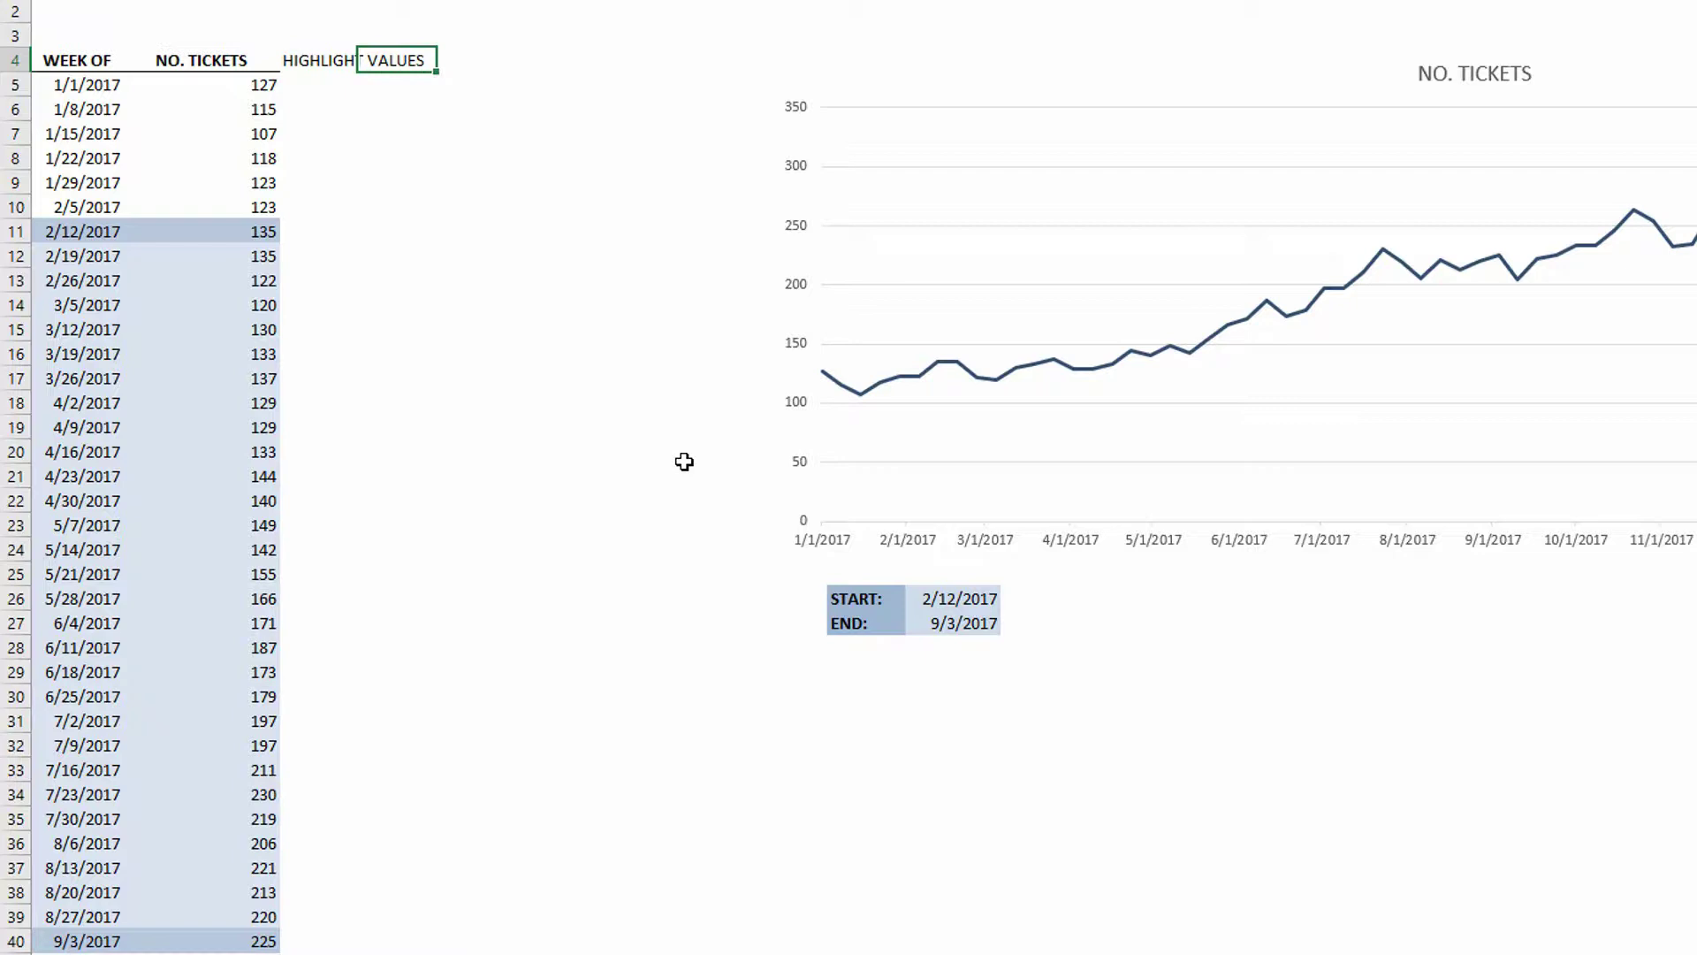
type("LABELS")
key("Return")
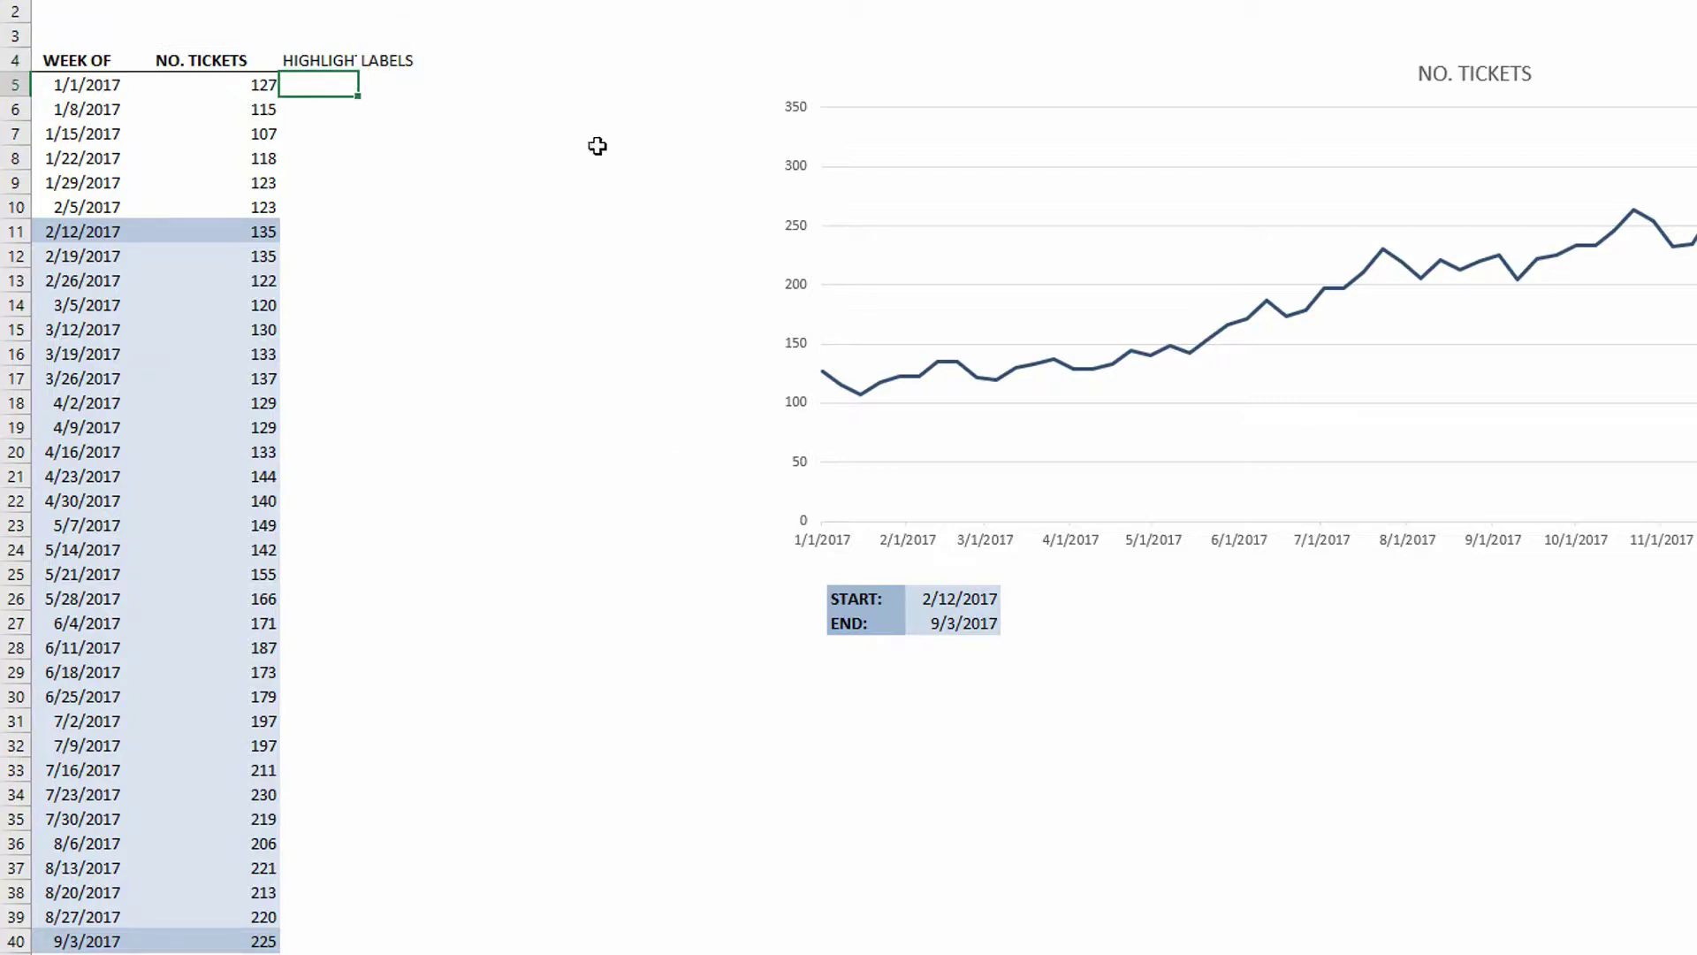
key("ctrl+space")
key("shift+Right")
double_click(358, 1)
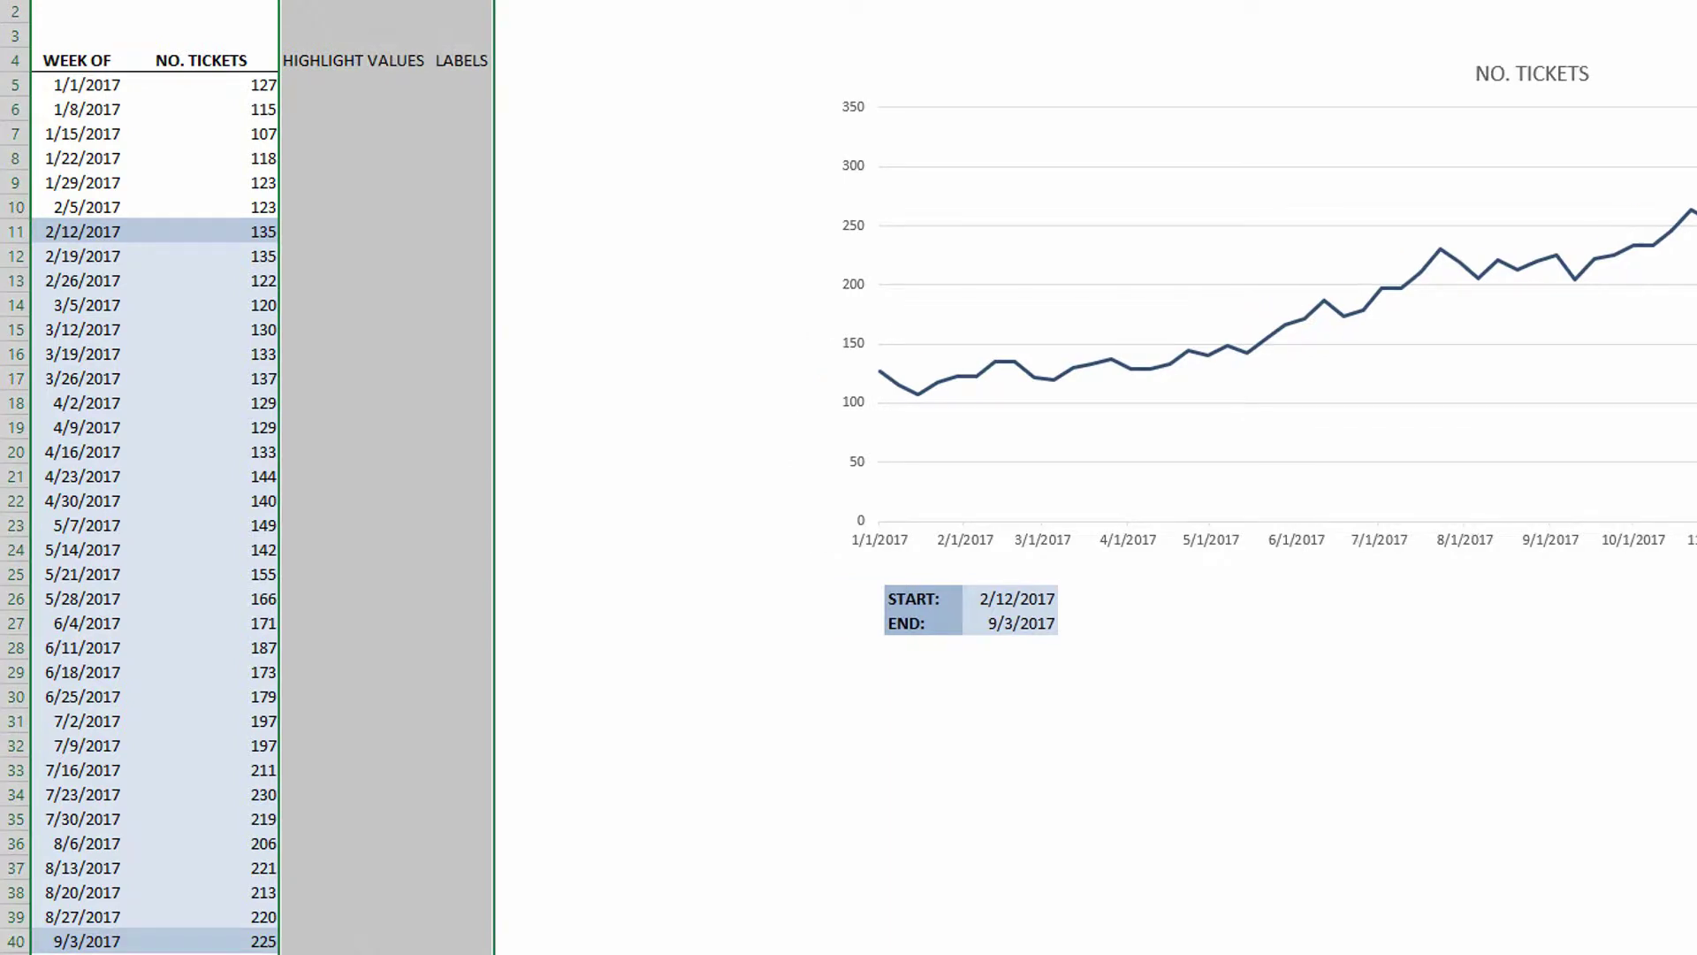
Copy the NO. TICKETS header formatting onto both new headers with Format Painter.
left_click(209, 61)
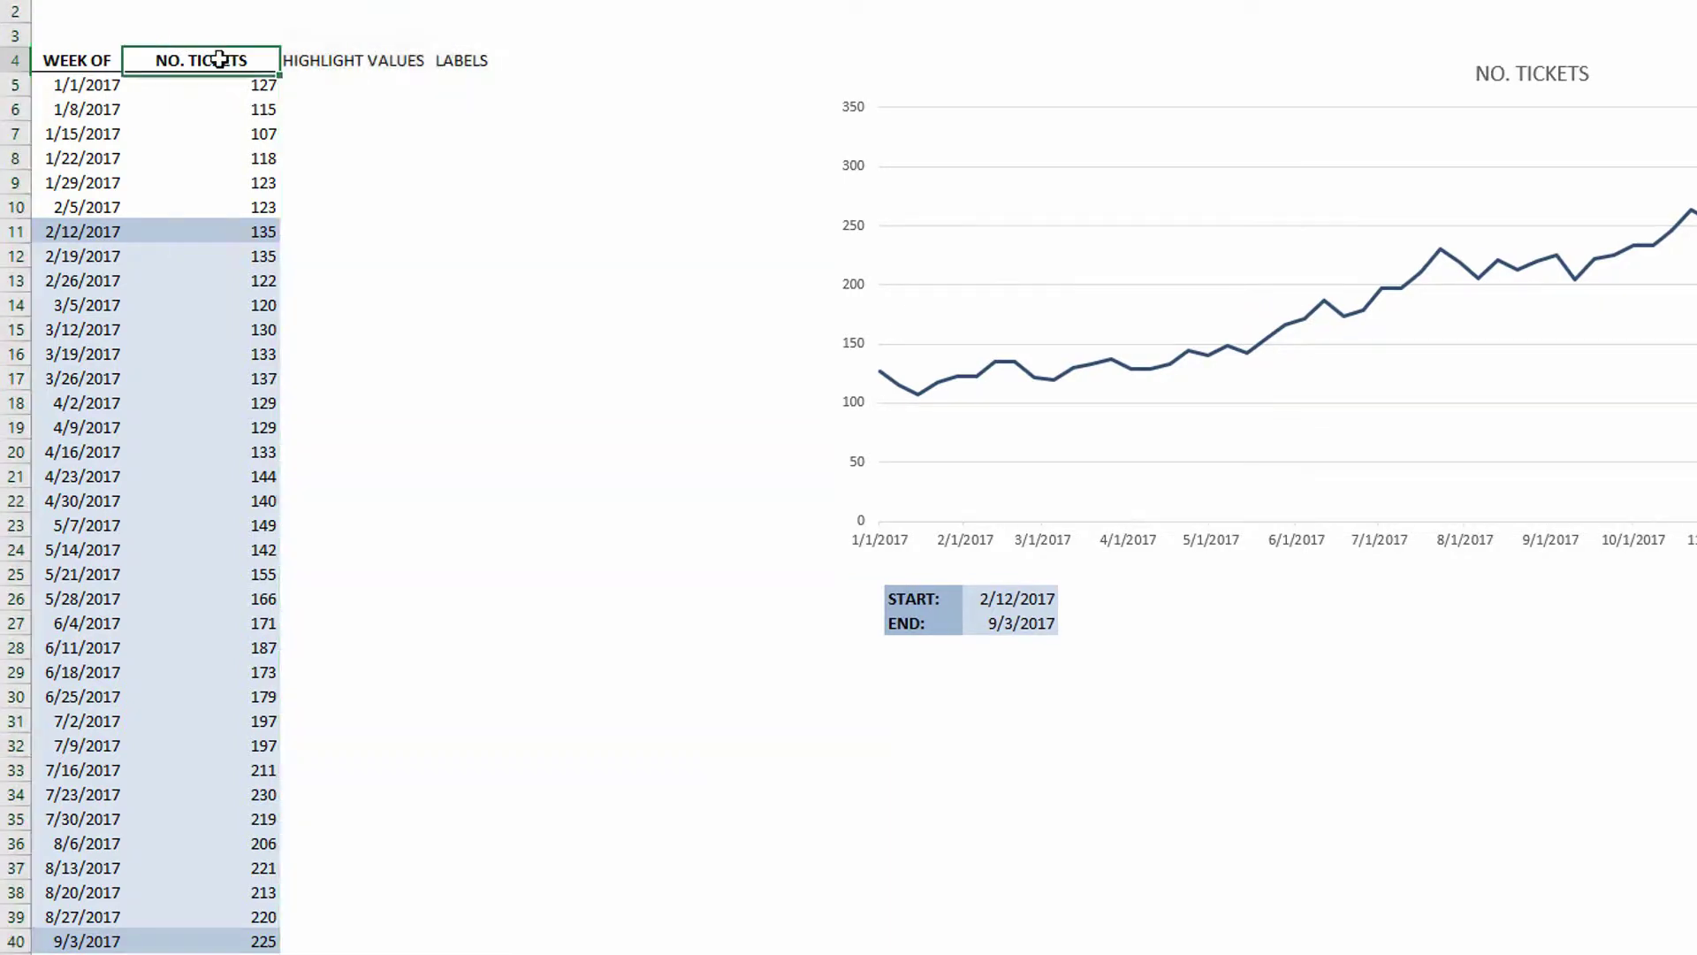
key("alt+h")
key("f")
key("p")
left_click(351, 62)
left_click_drag(351, 62, 456, 58)
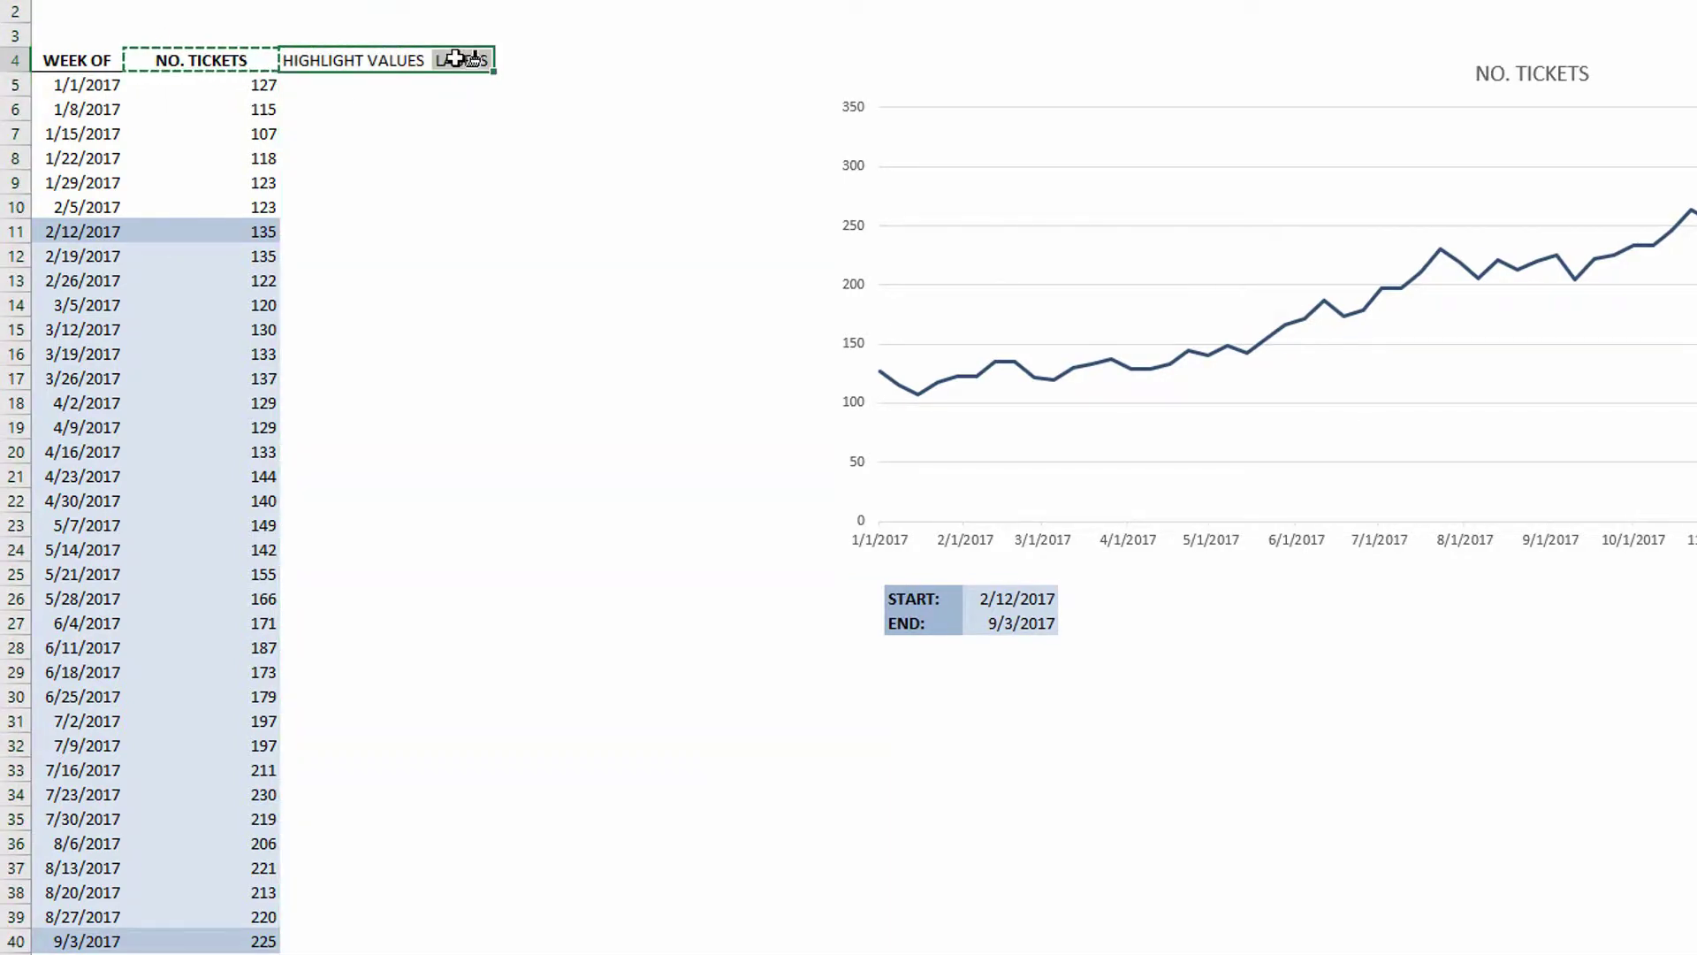
left_click(352, 81)
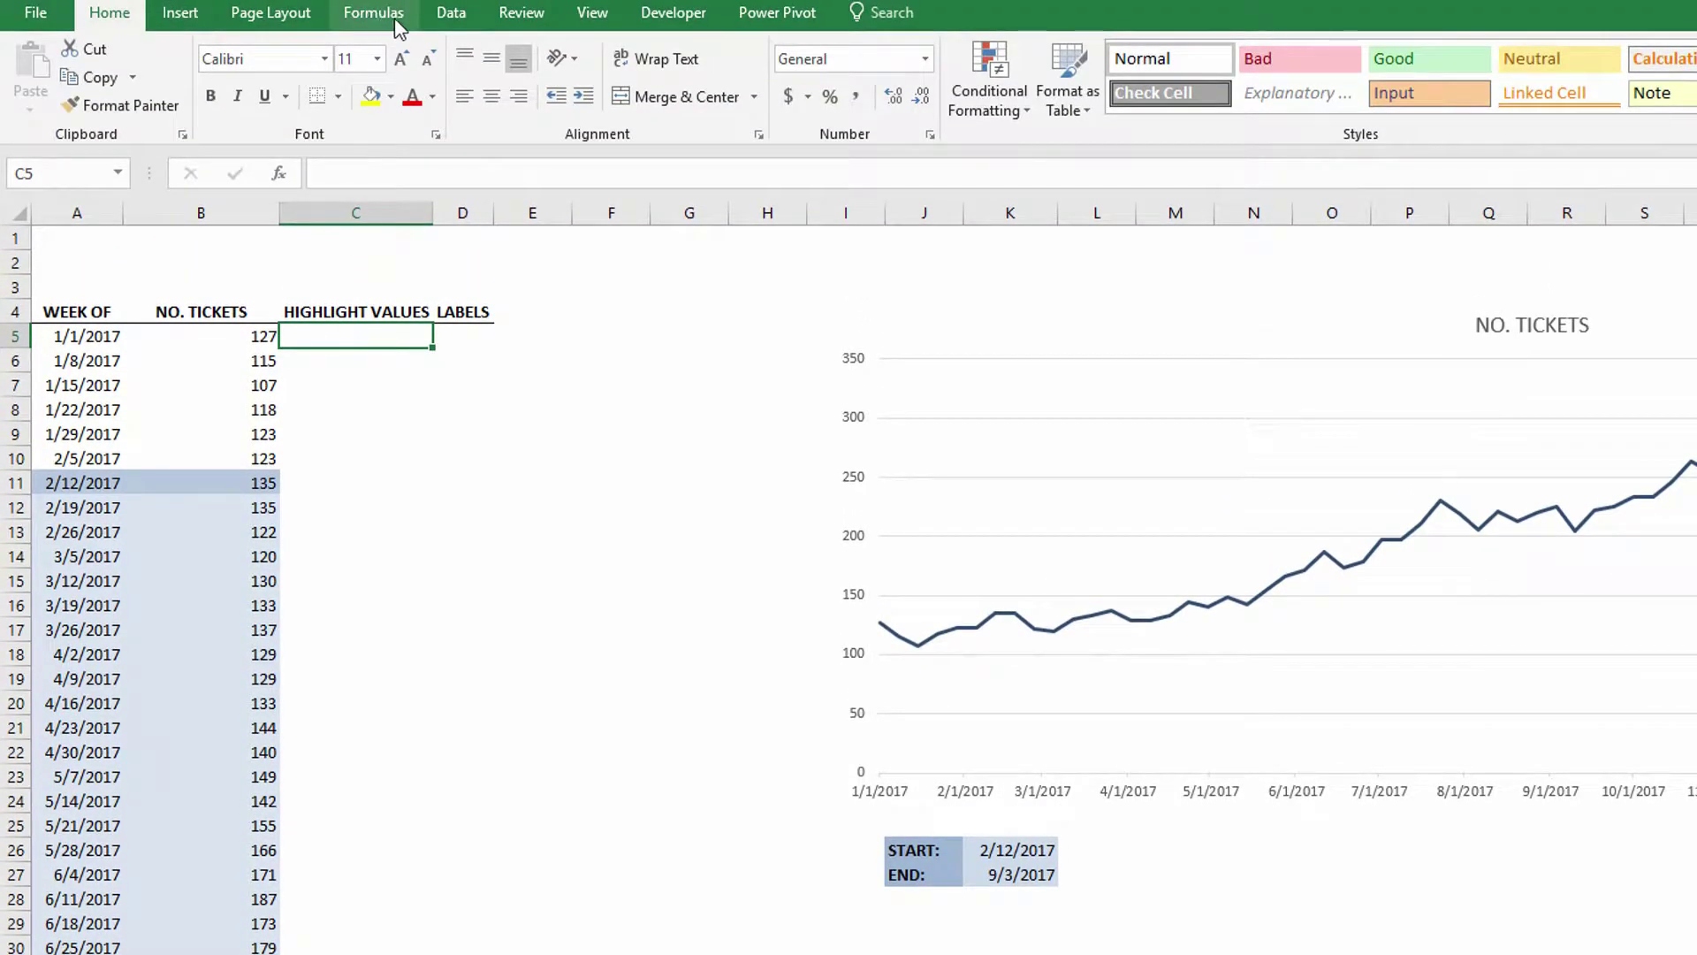
Insert an IF function in C5 via Formulas > Logical and type AND( as its logical test.
left_click(394, 19)
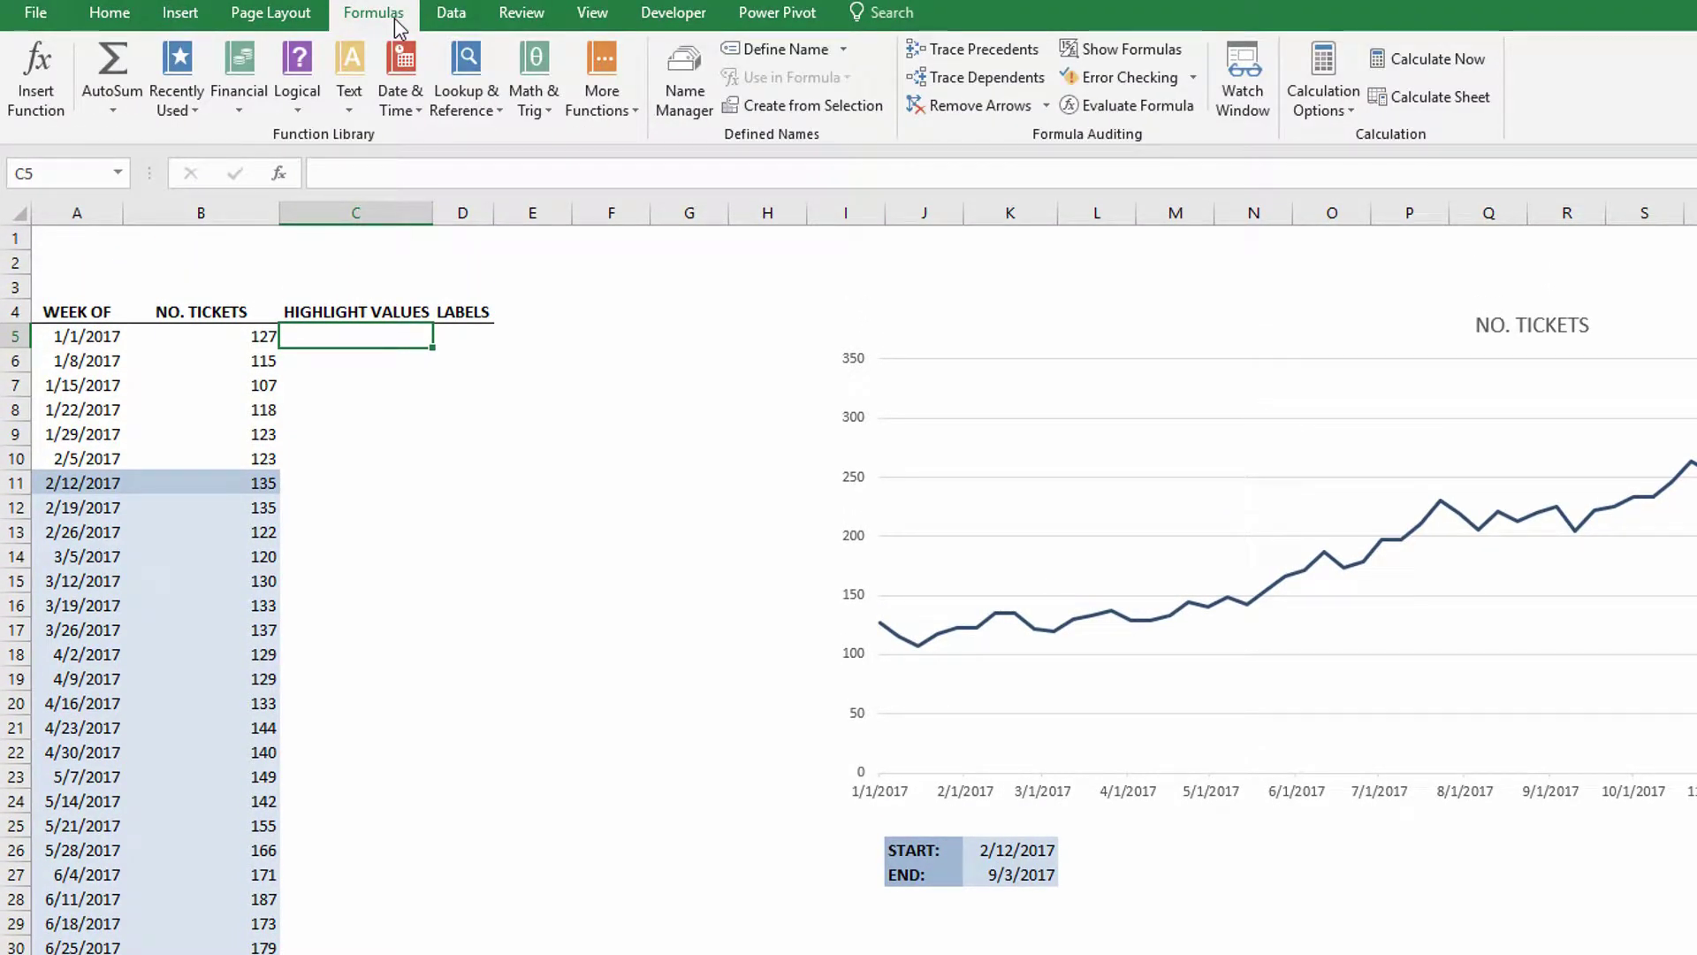
left_click(290, 93)
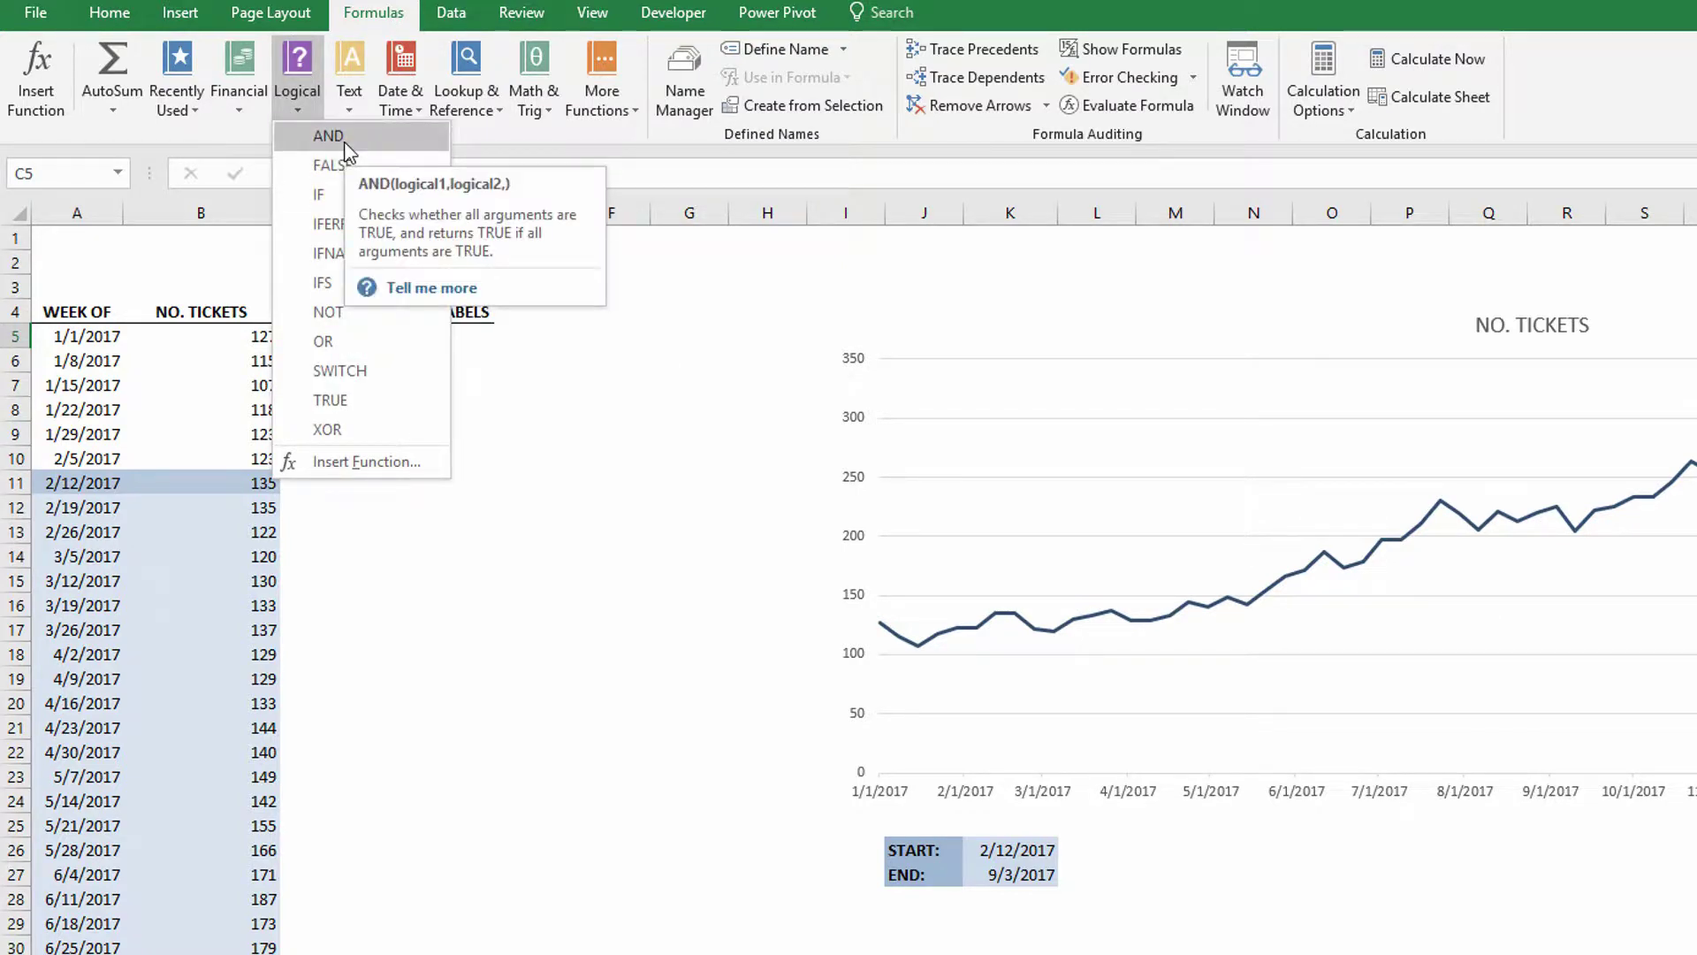
left_click(331, 194)
left_click_drag(1213, 511, 820, 285)
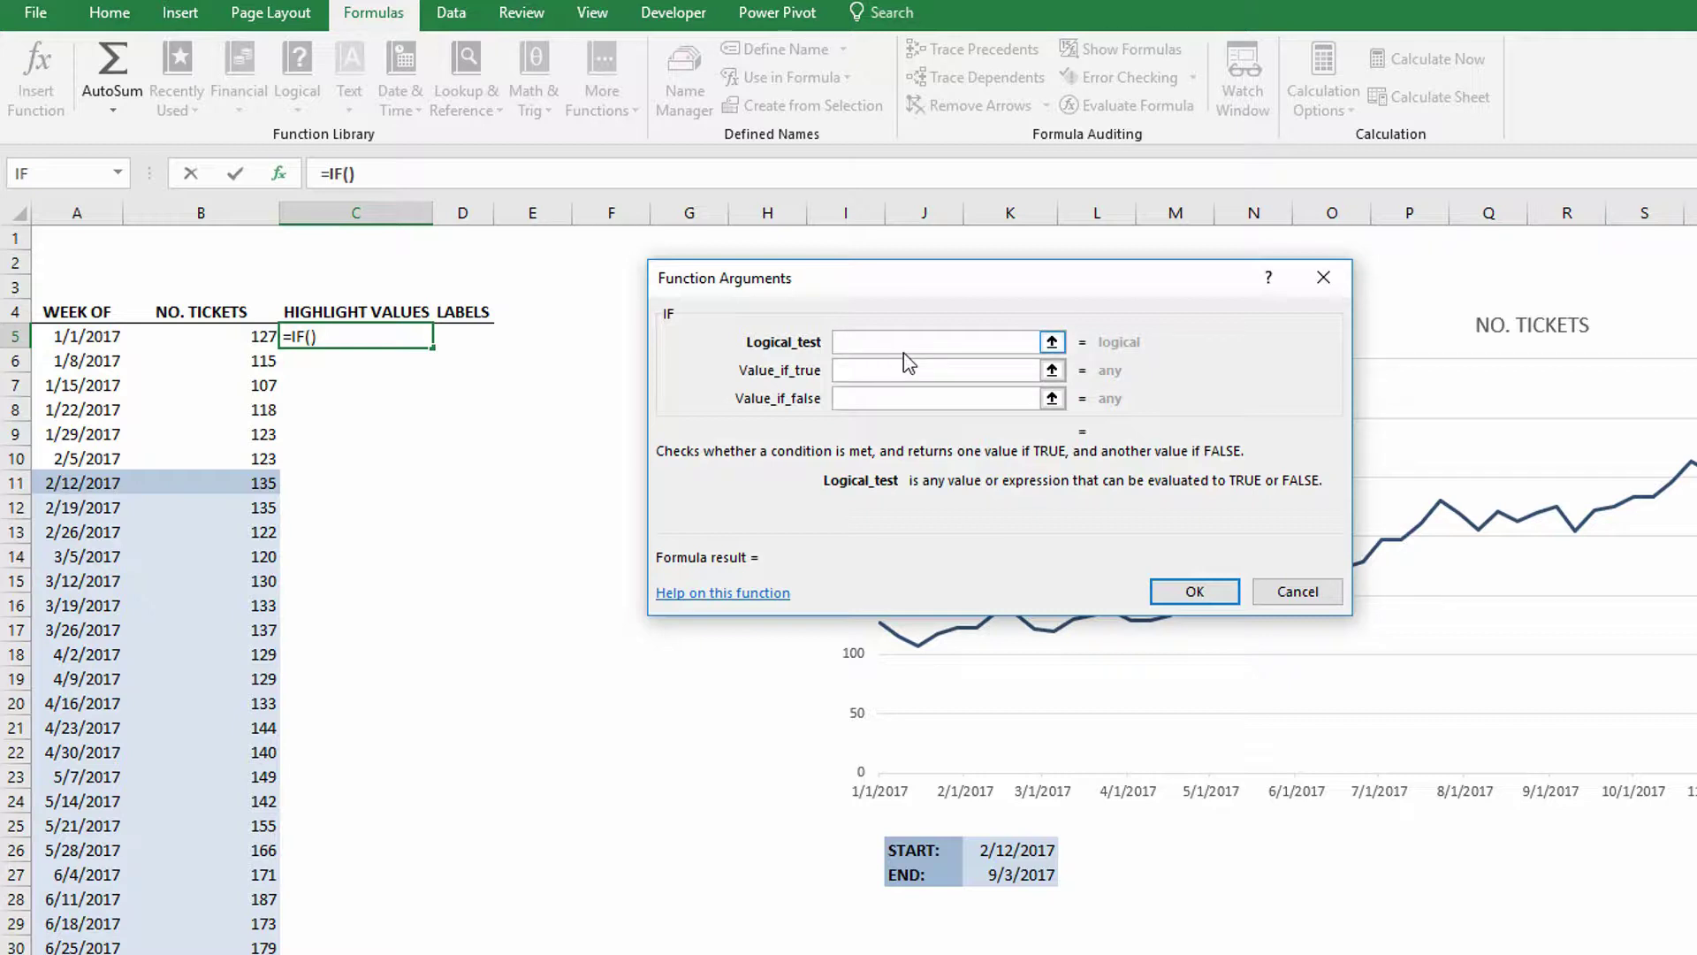
type("AND")
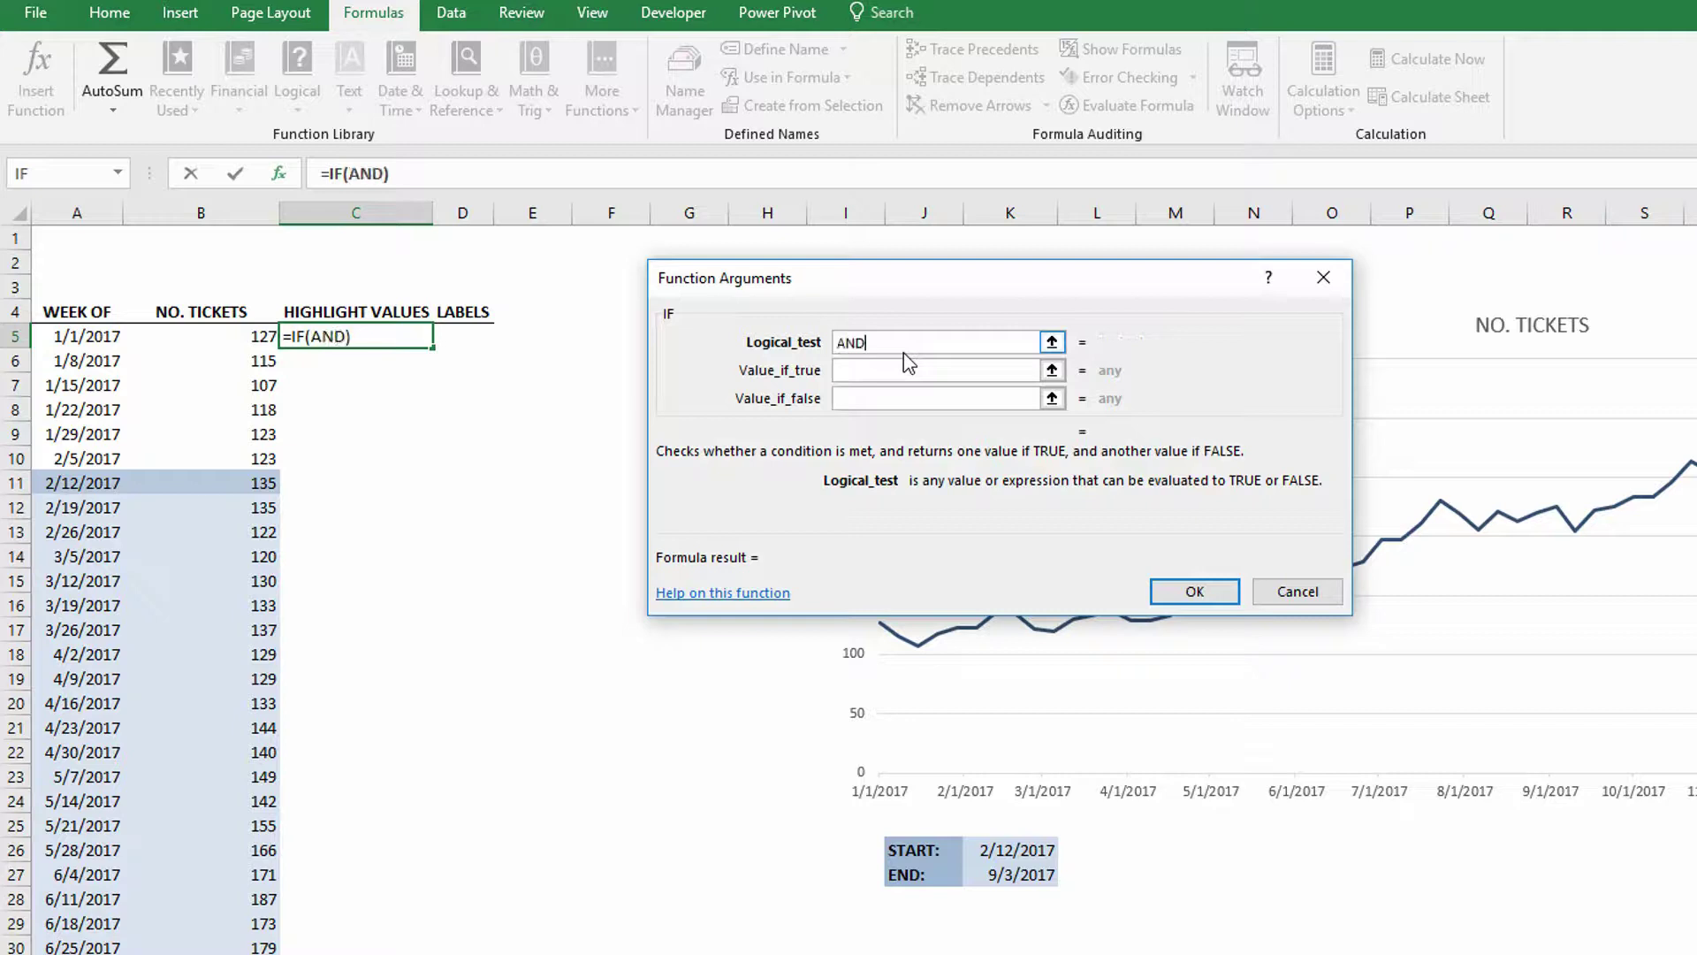
type("(")
Enter A5>=$K$26 as the AND function's first condition.
left_click(374, 174)
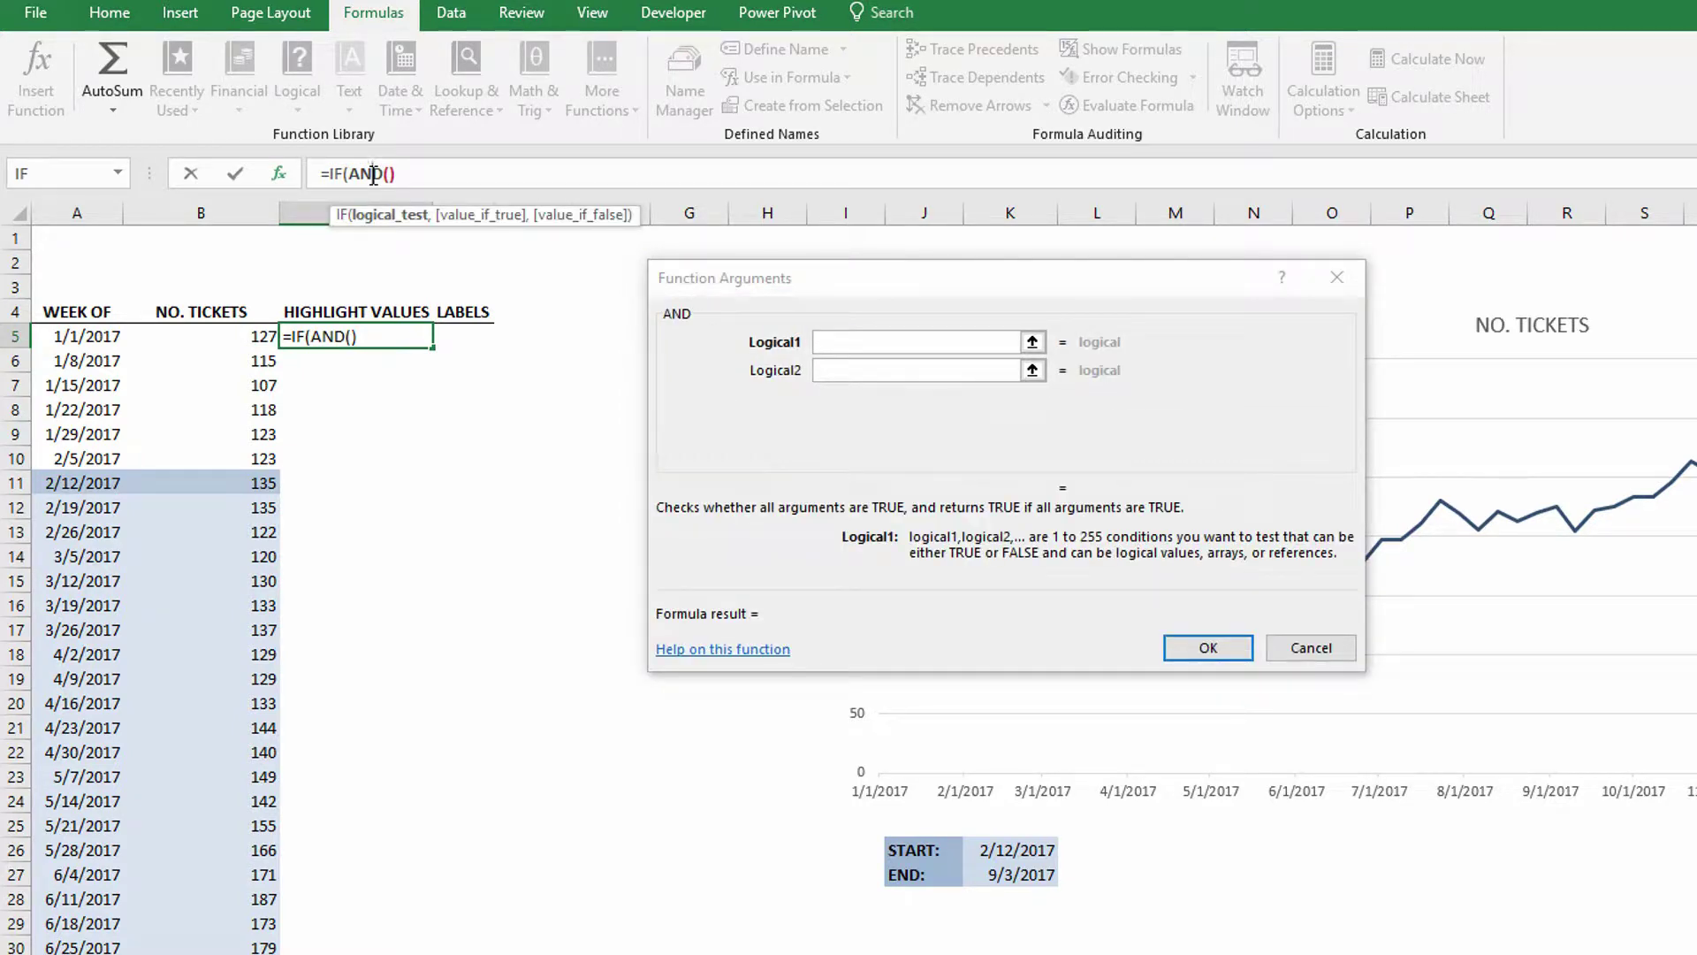
left_click(827, 343)
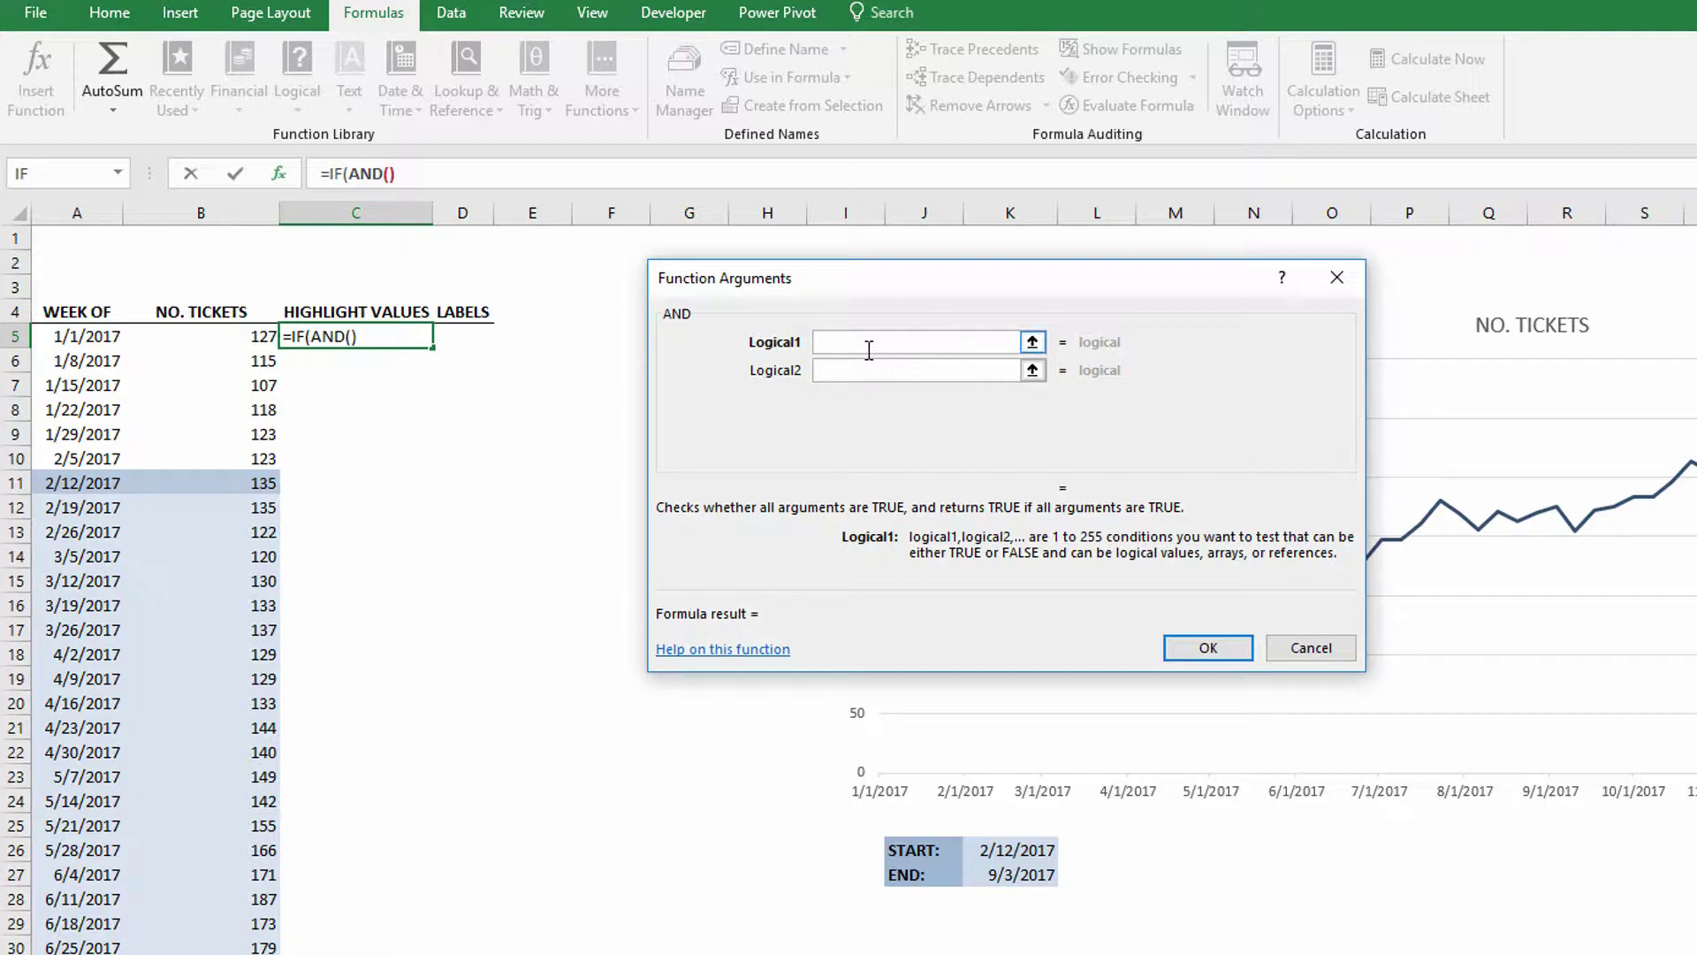
left_click(78, 337)
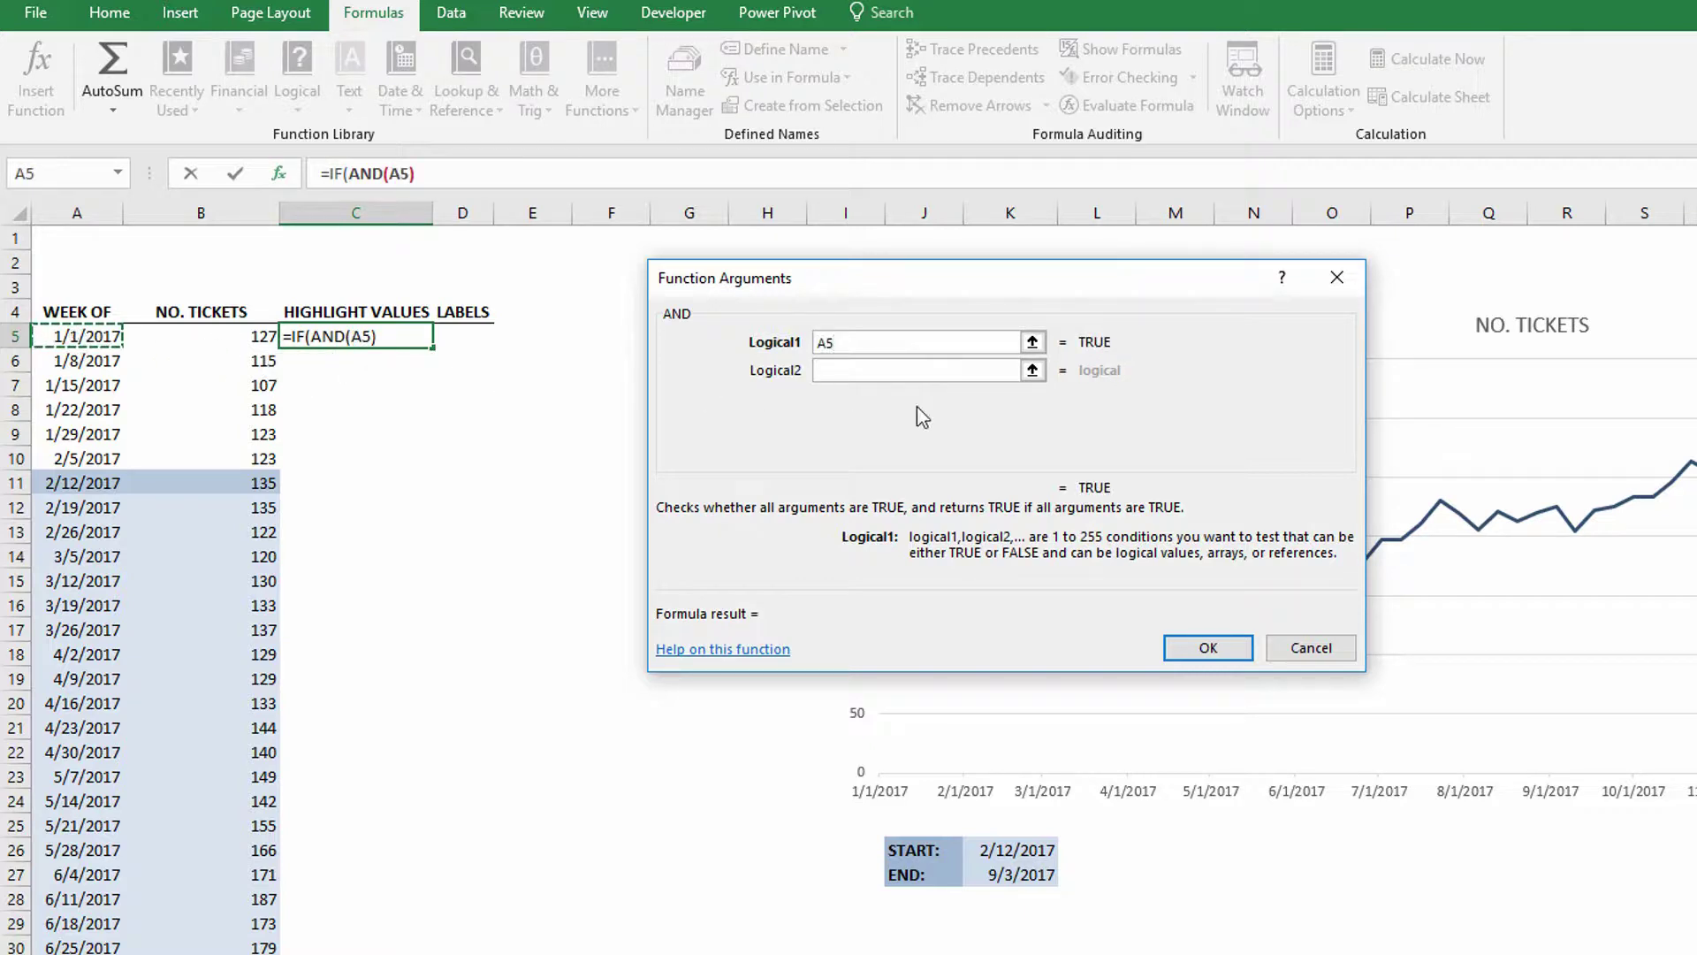
type(">=")
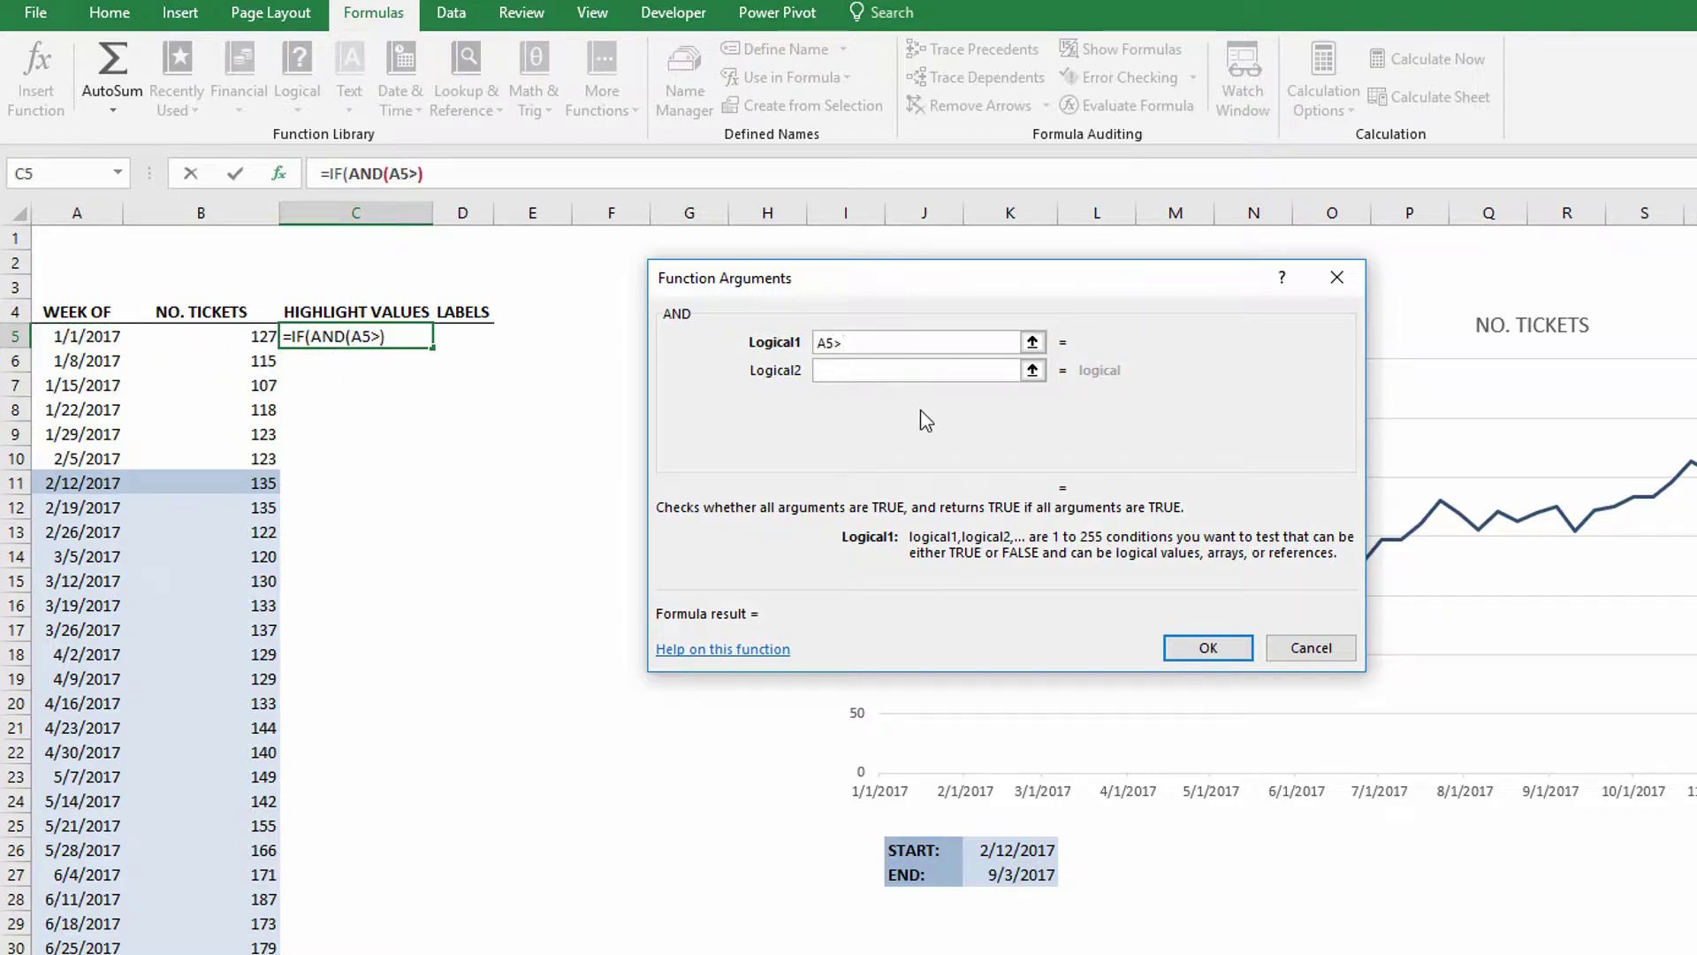
left_click(999, 848)
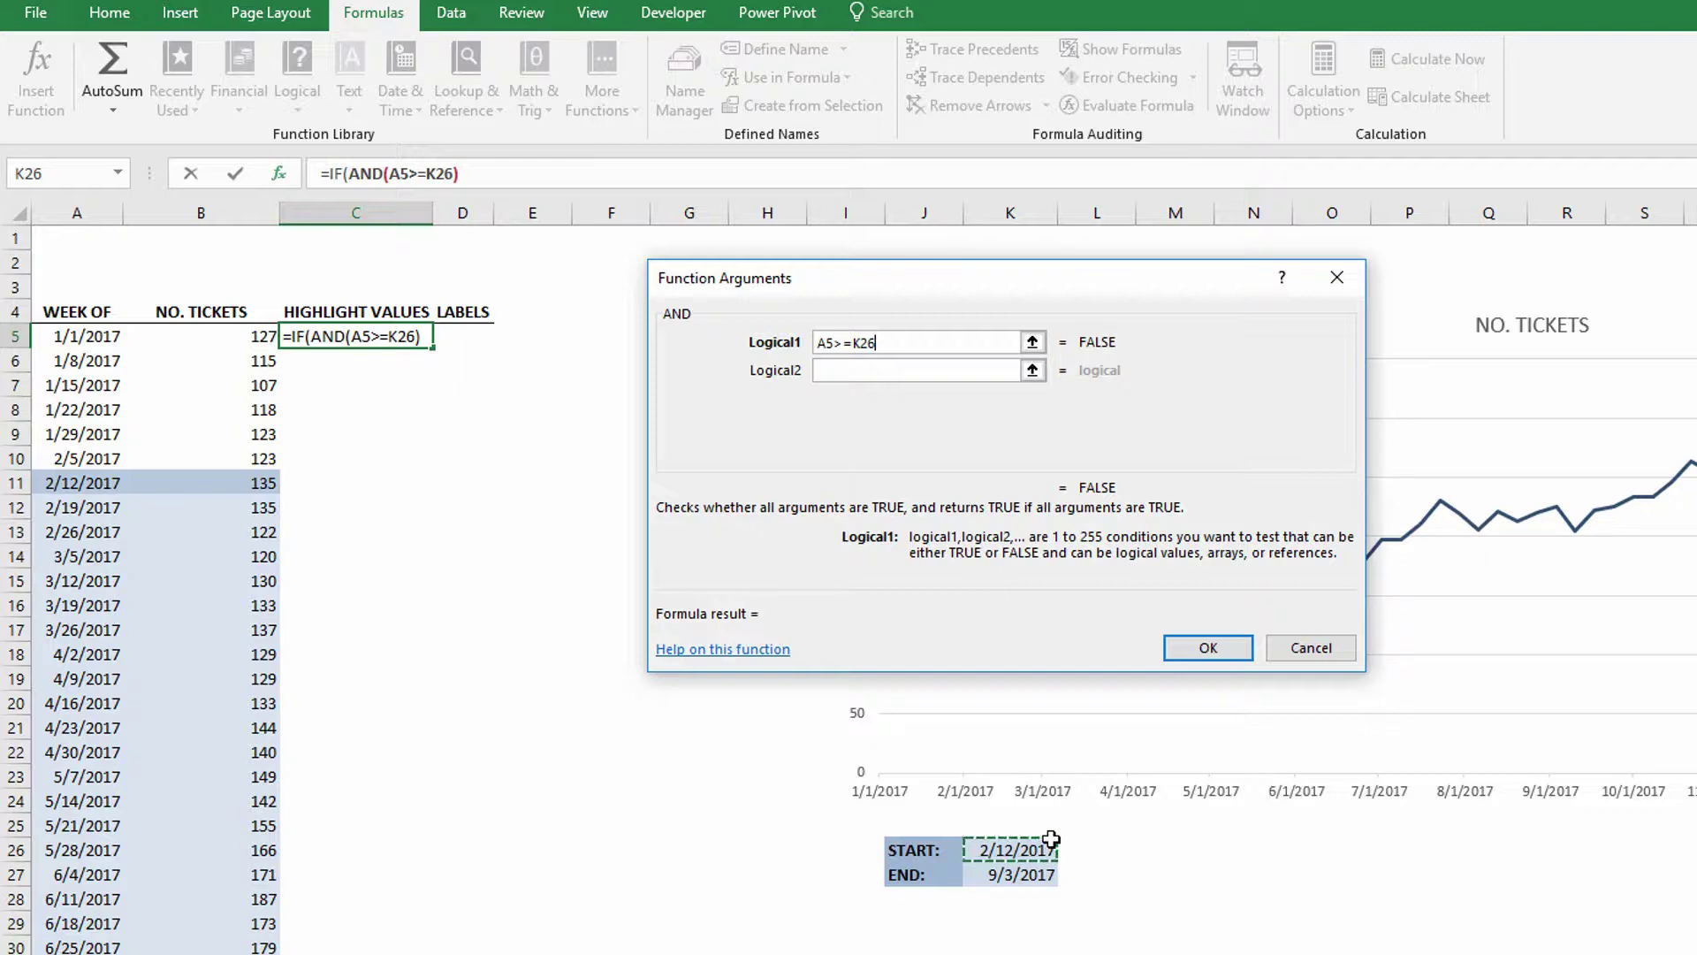
key("F4")
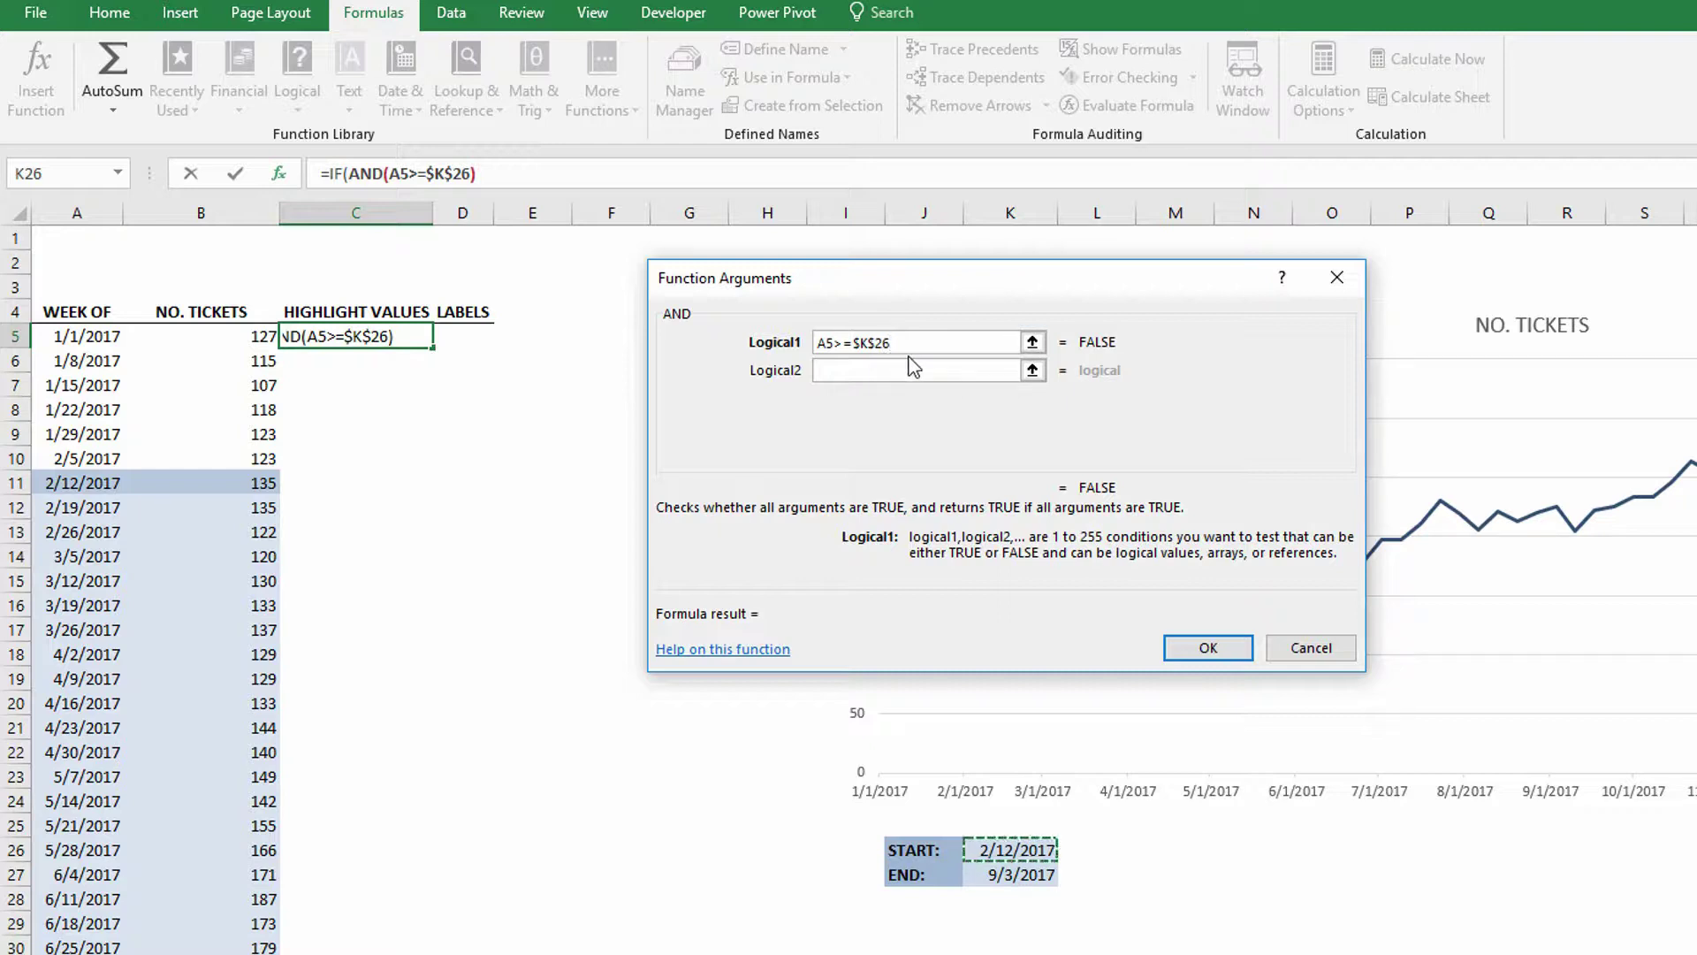
Enter A5<=$K$27 as the AND function's second condition.
left_click(872, 375)
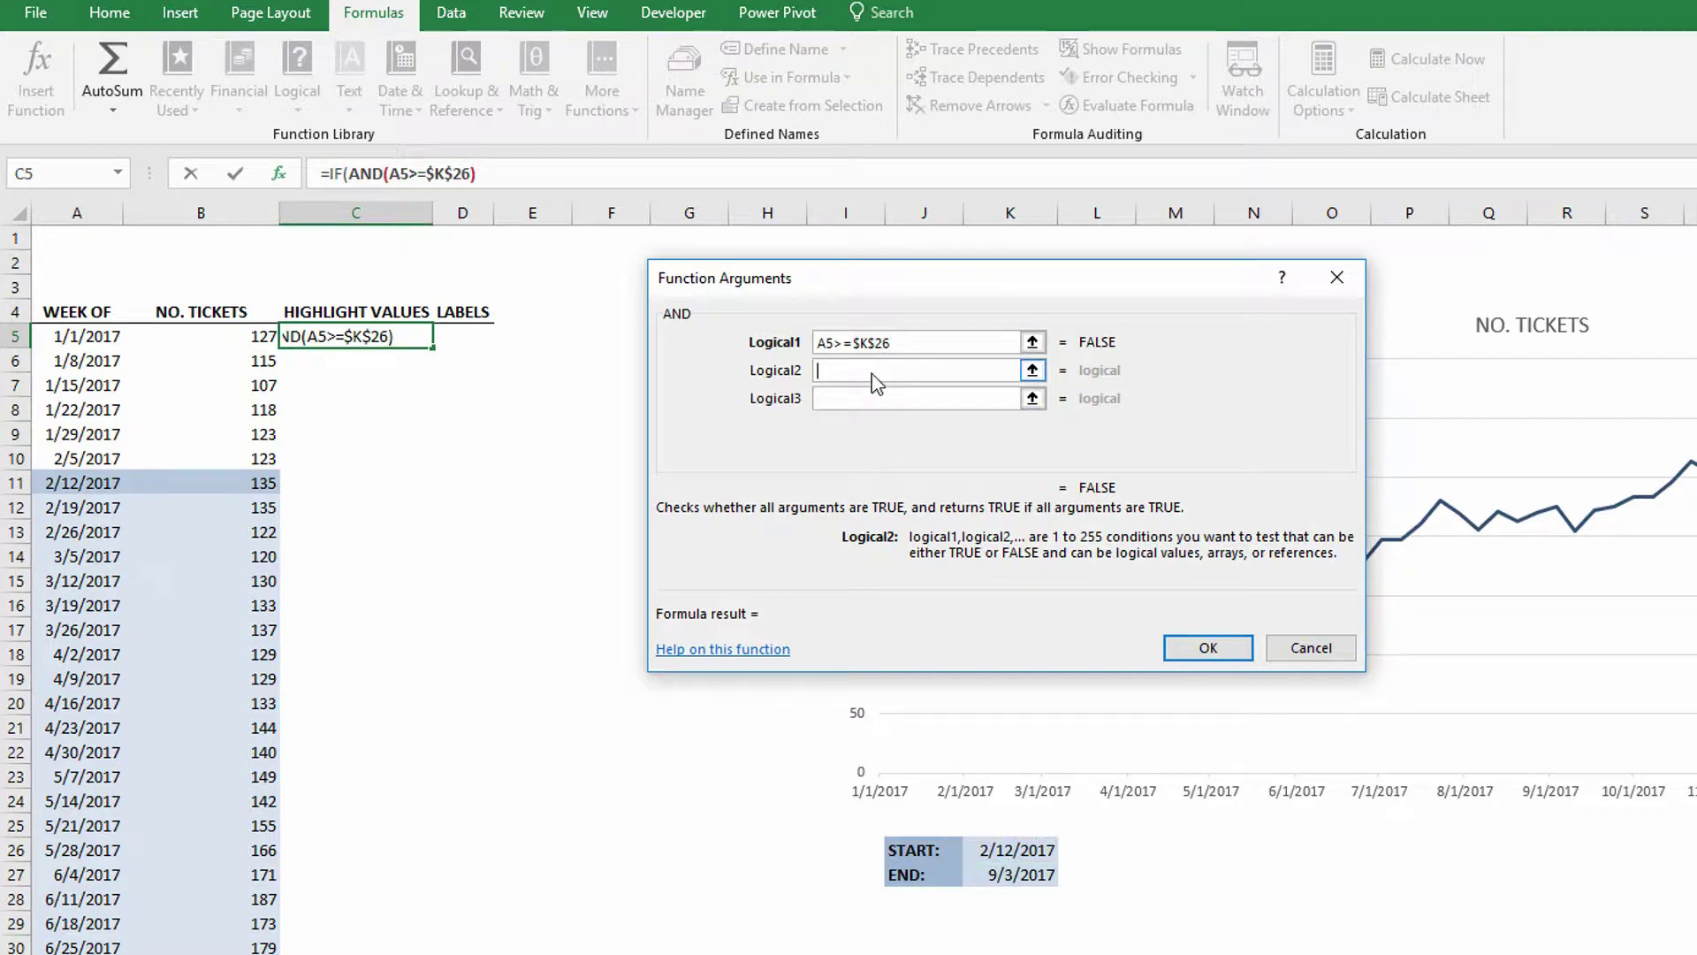
left_click(104, 336)
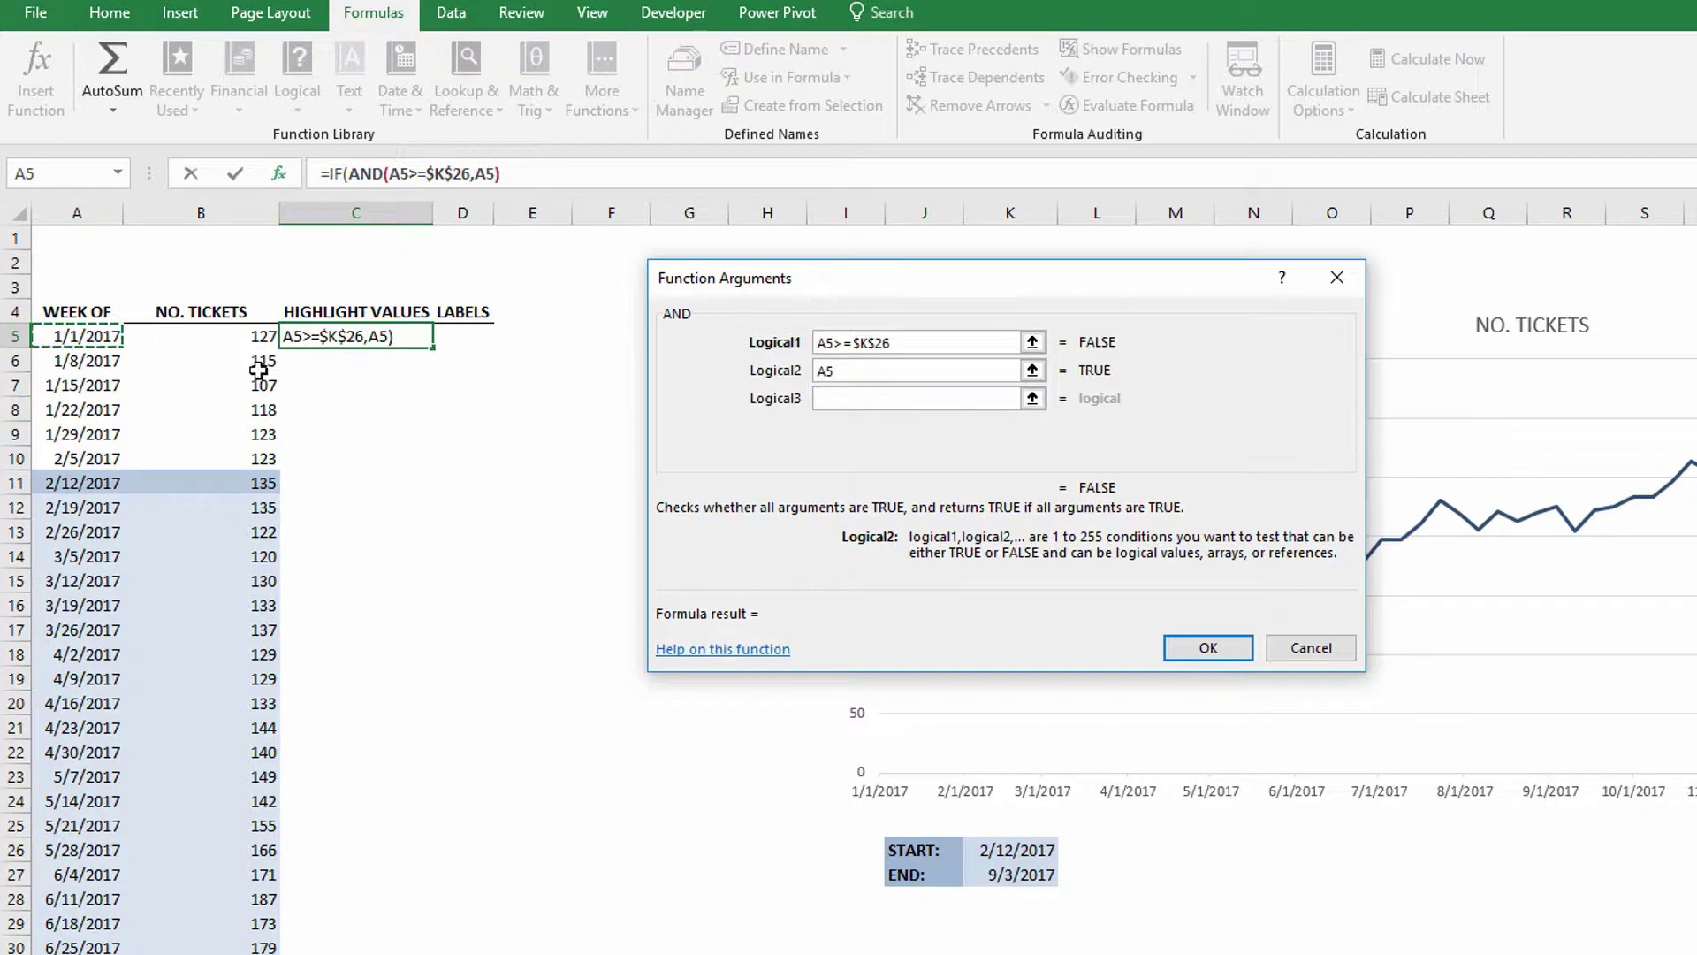
type("<=")
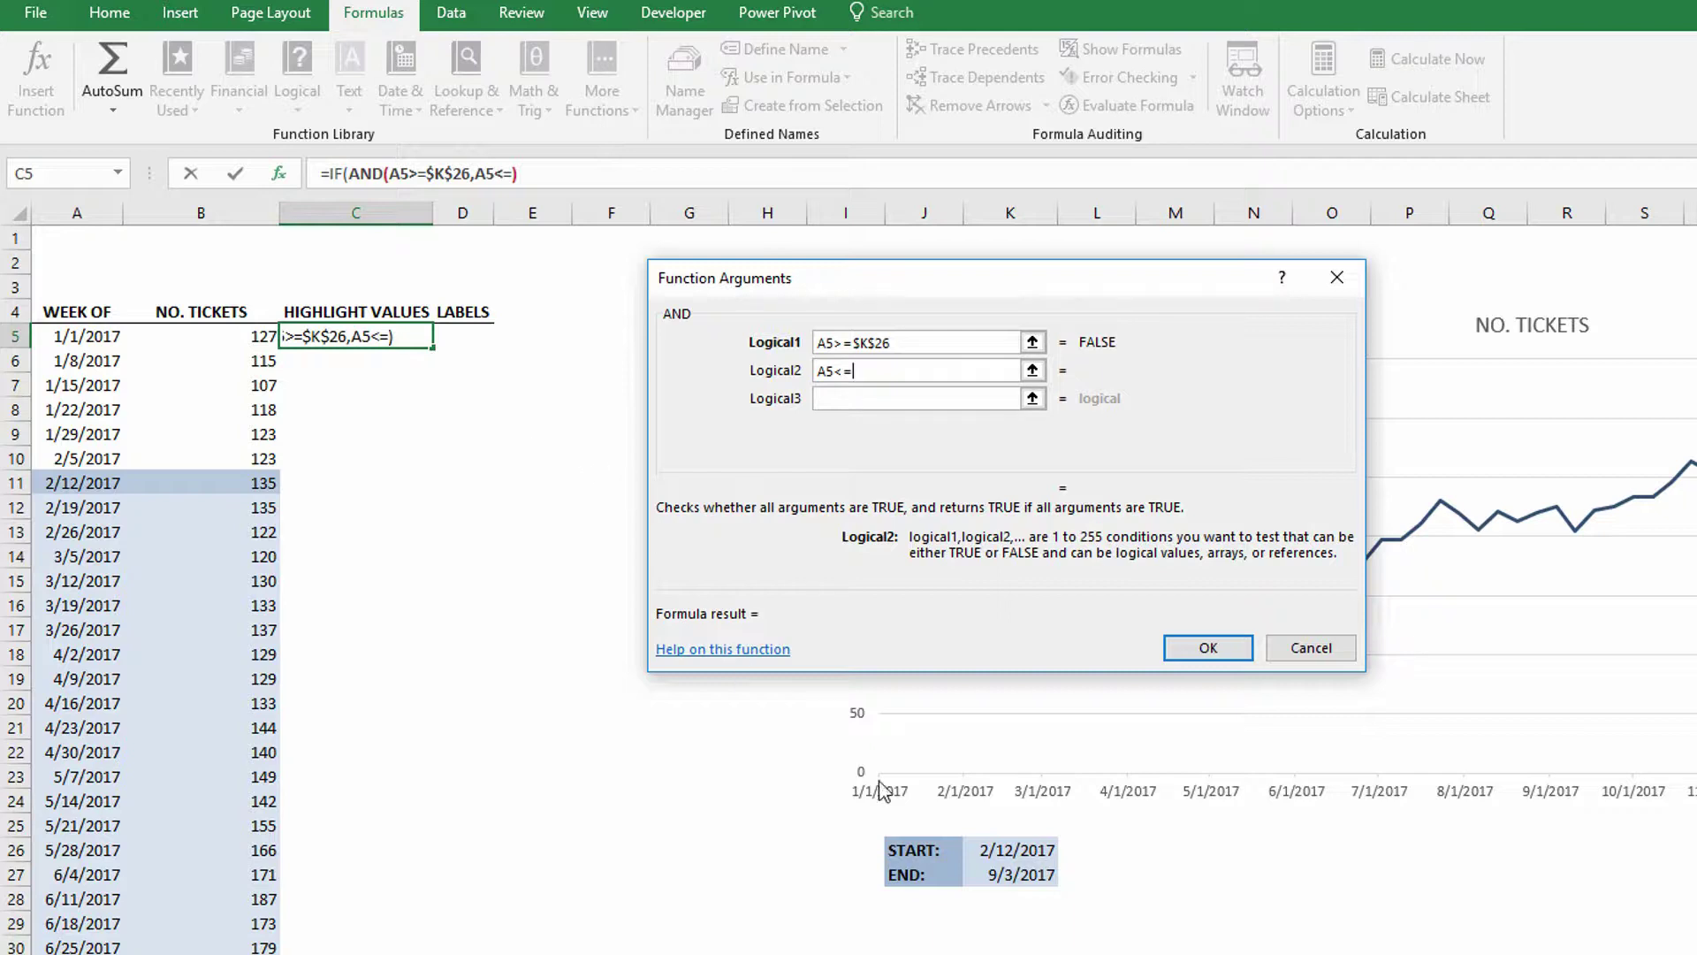
left_click(1016, 874)
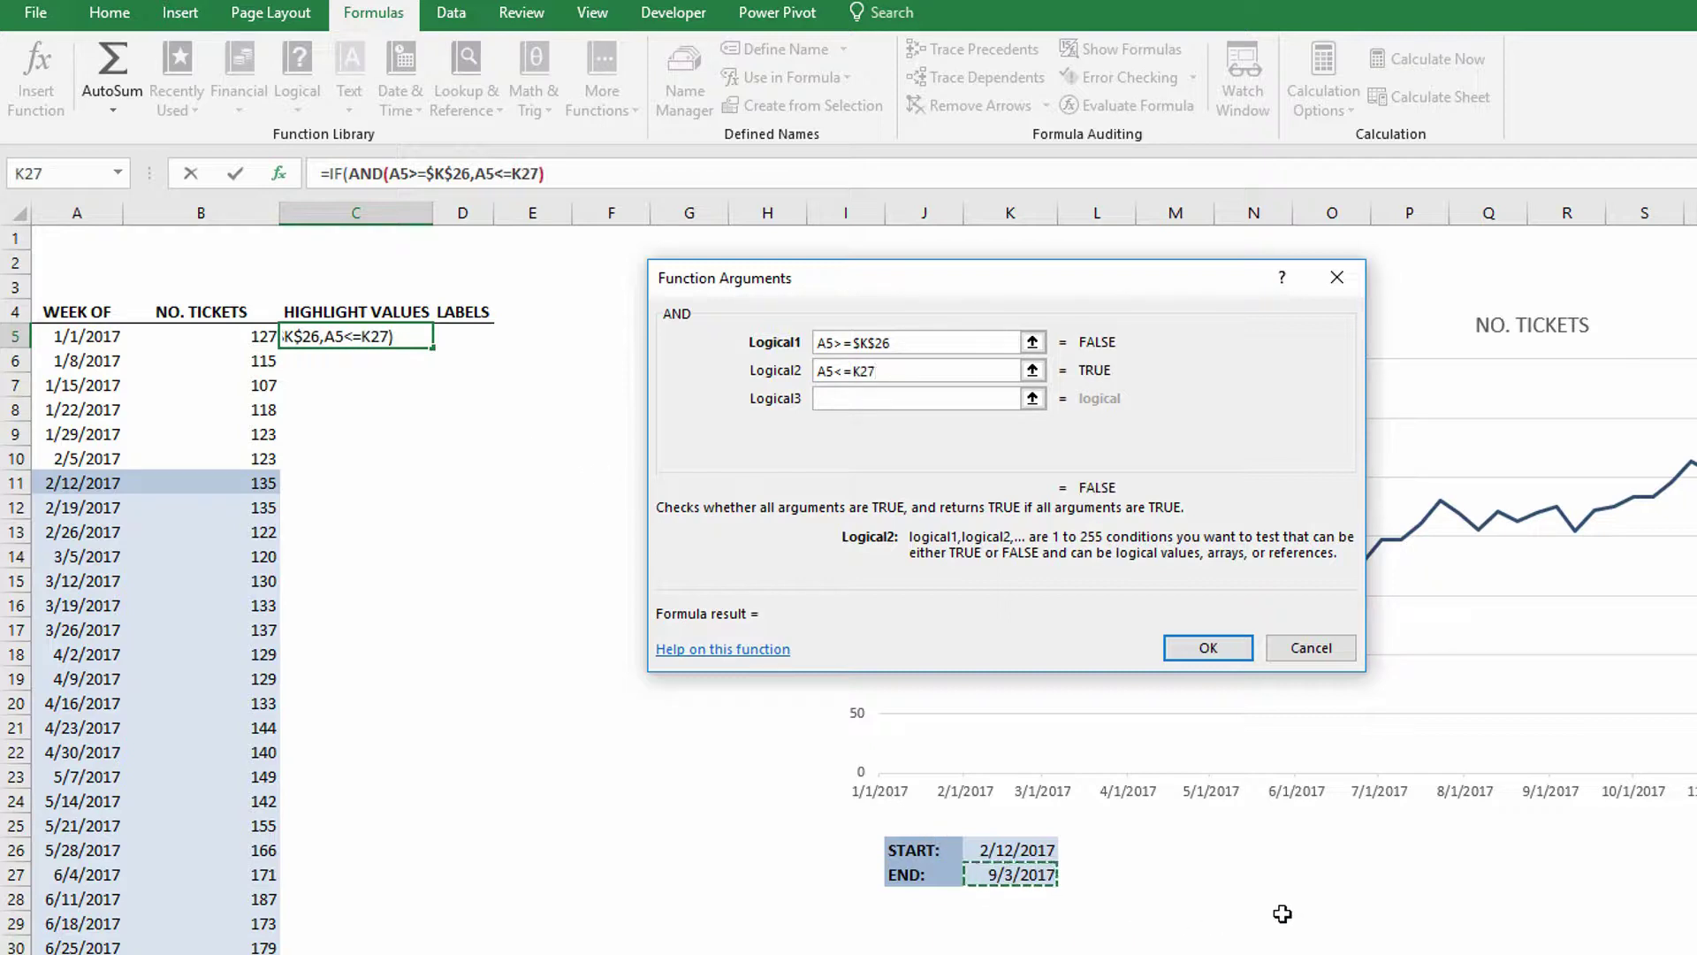
key("F4")
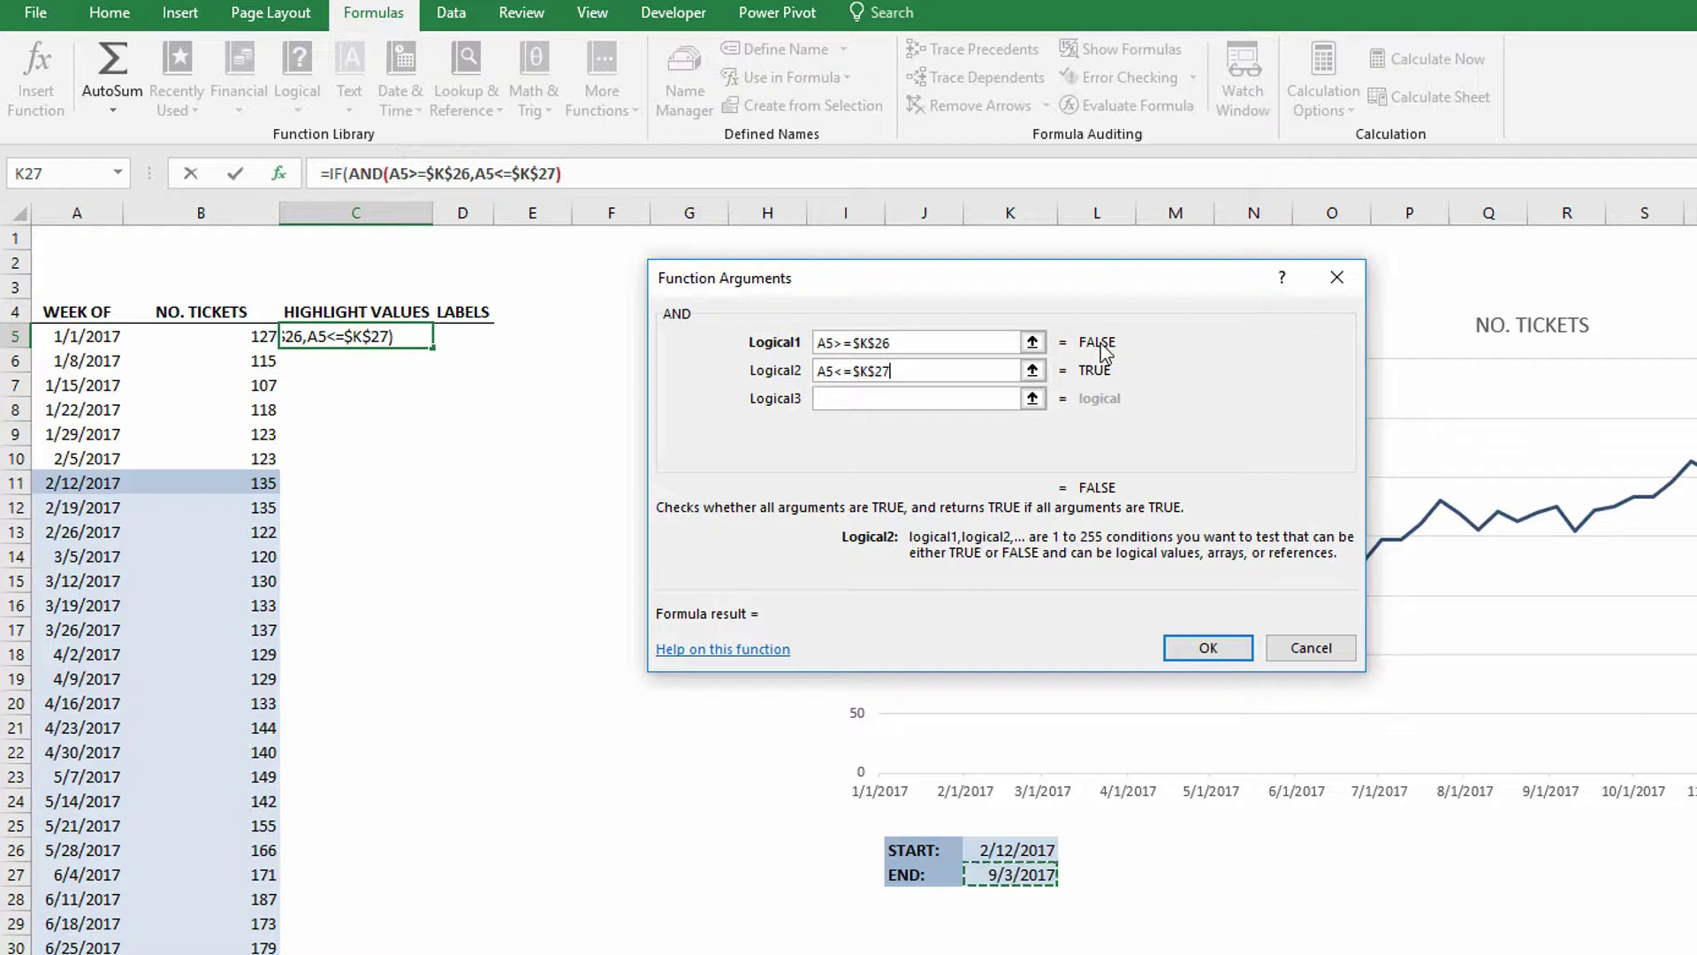
Set IF's Value_if_true to B5 and Value_if_false to NA().
left_click(337, 172)
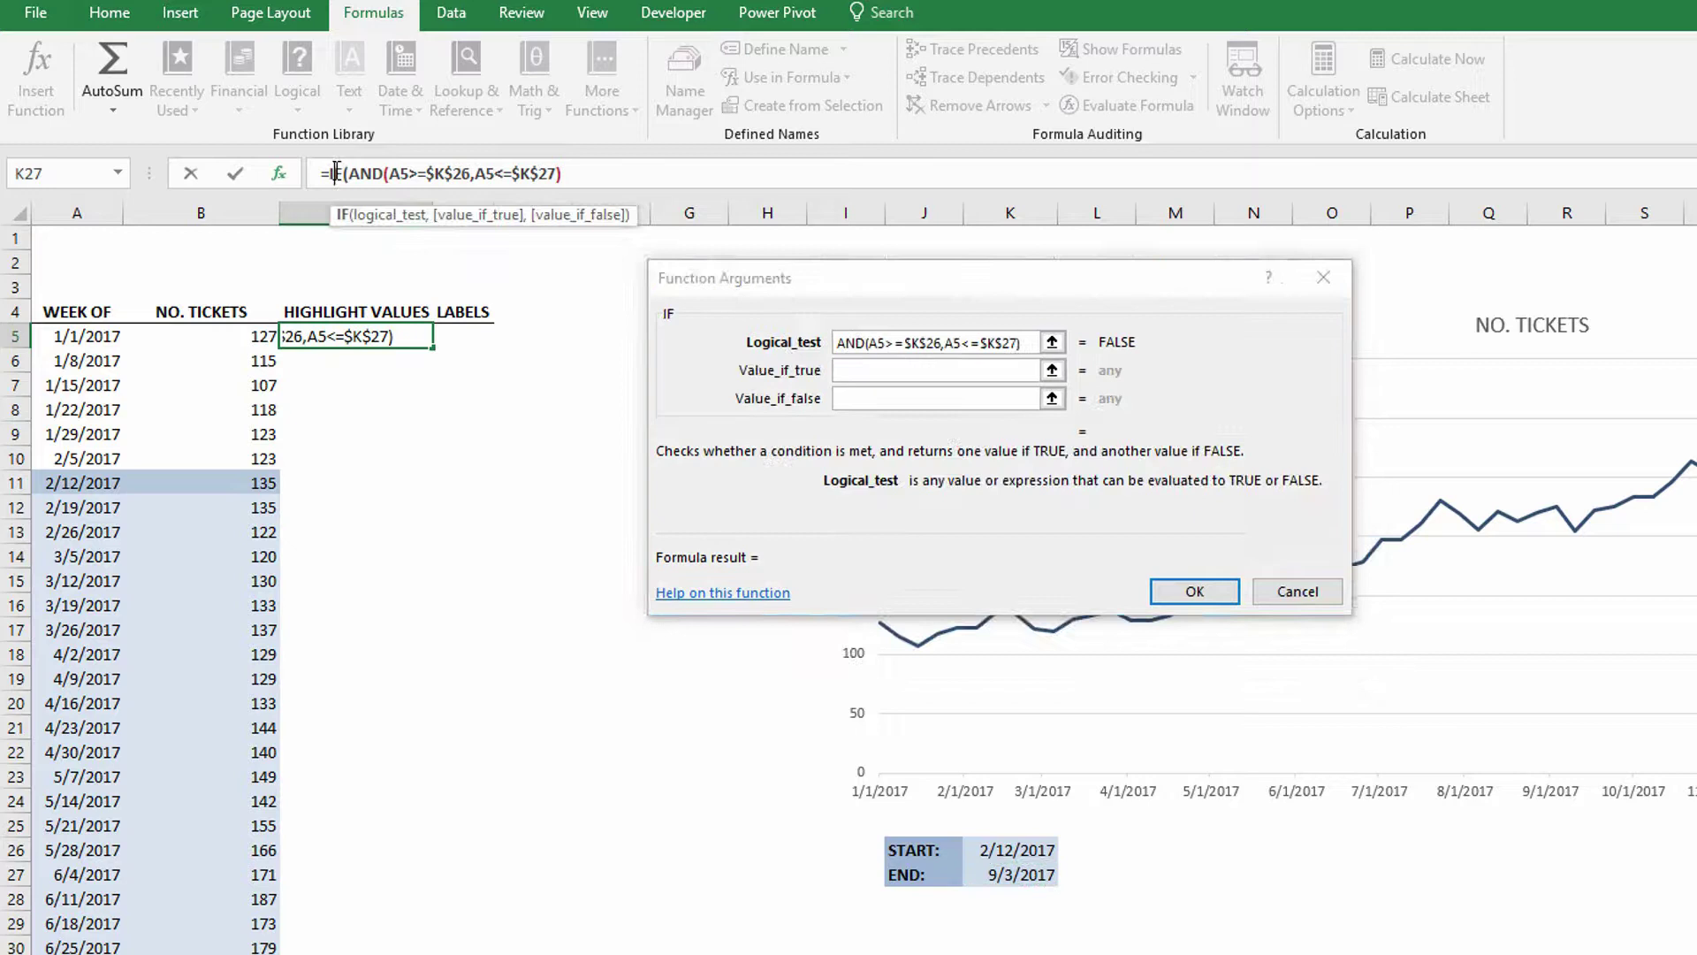
left_click(877, 370)
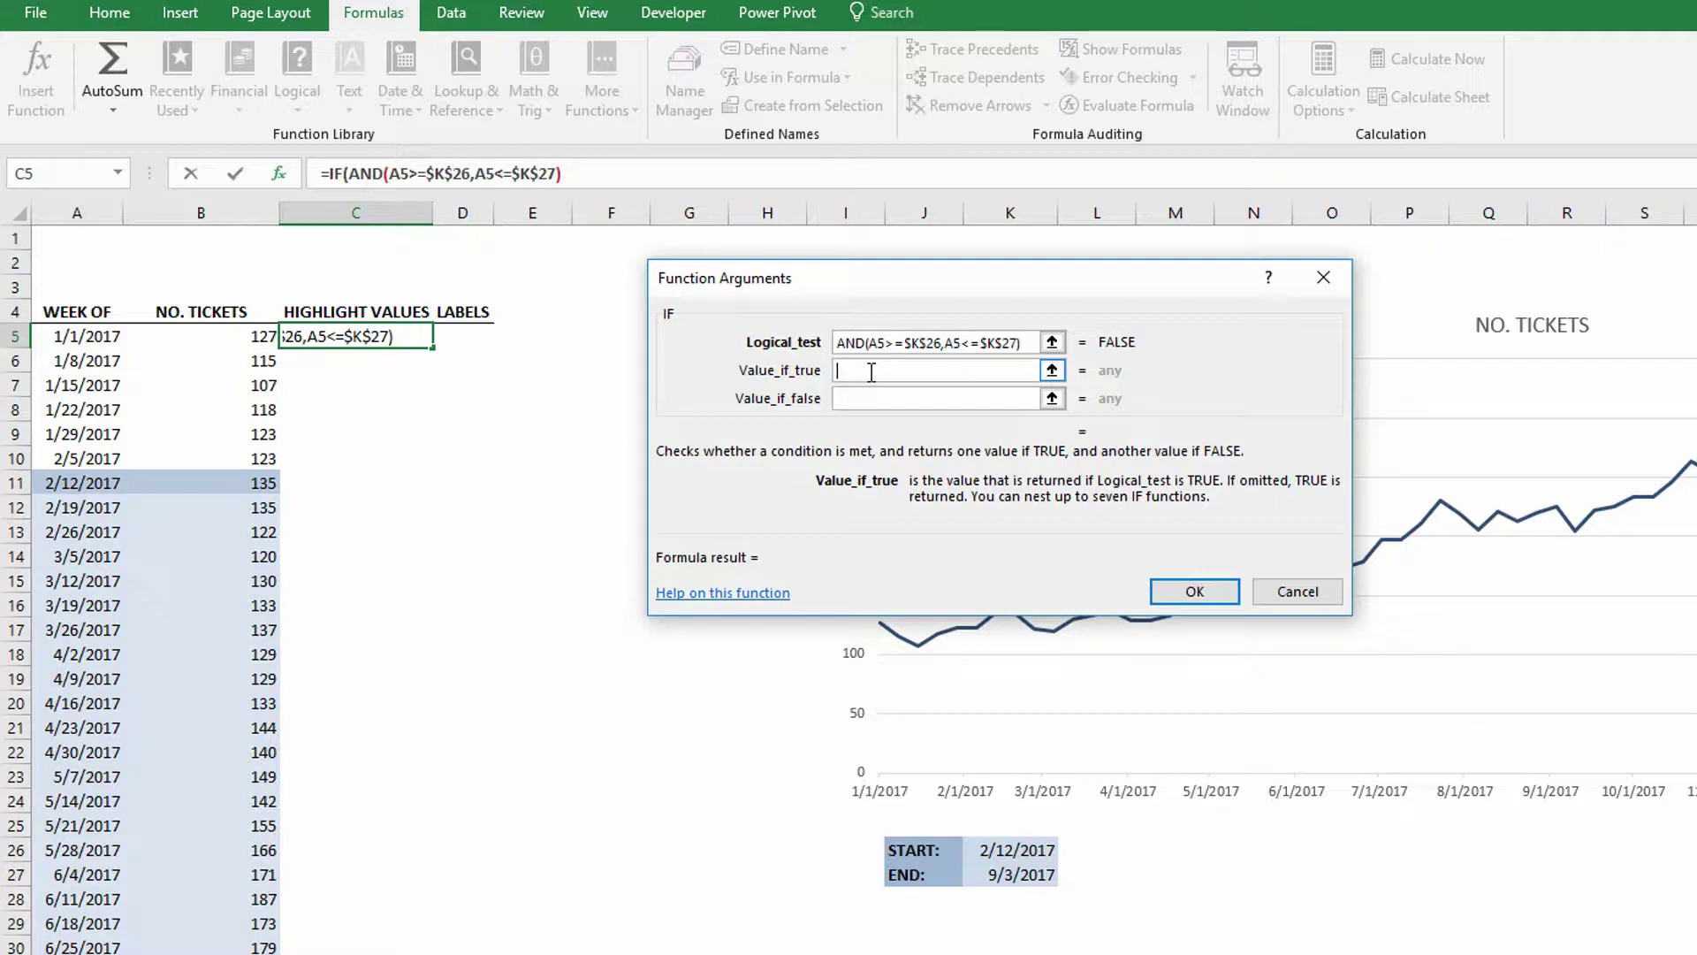
left_click(251, 337)
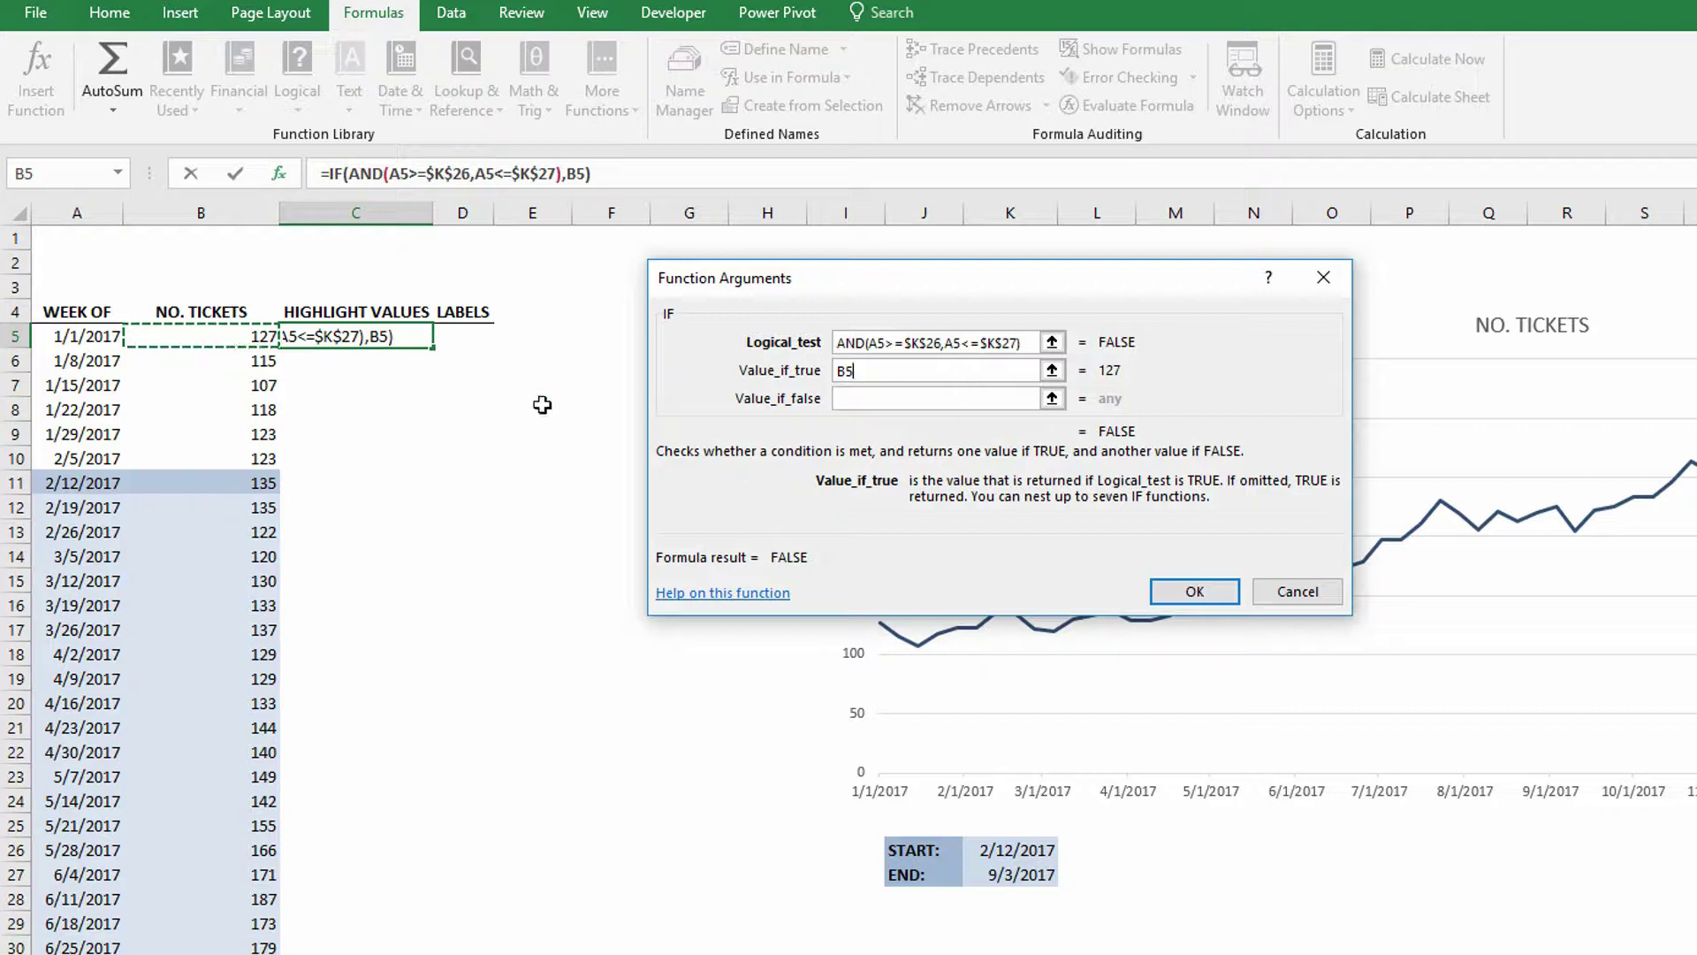
left_click(855, 400)
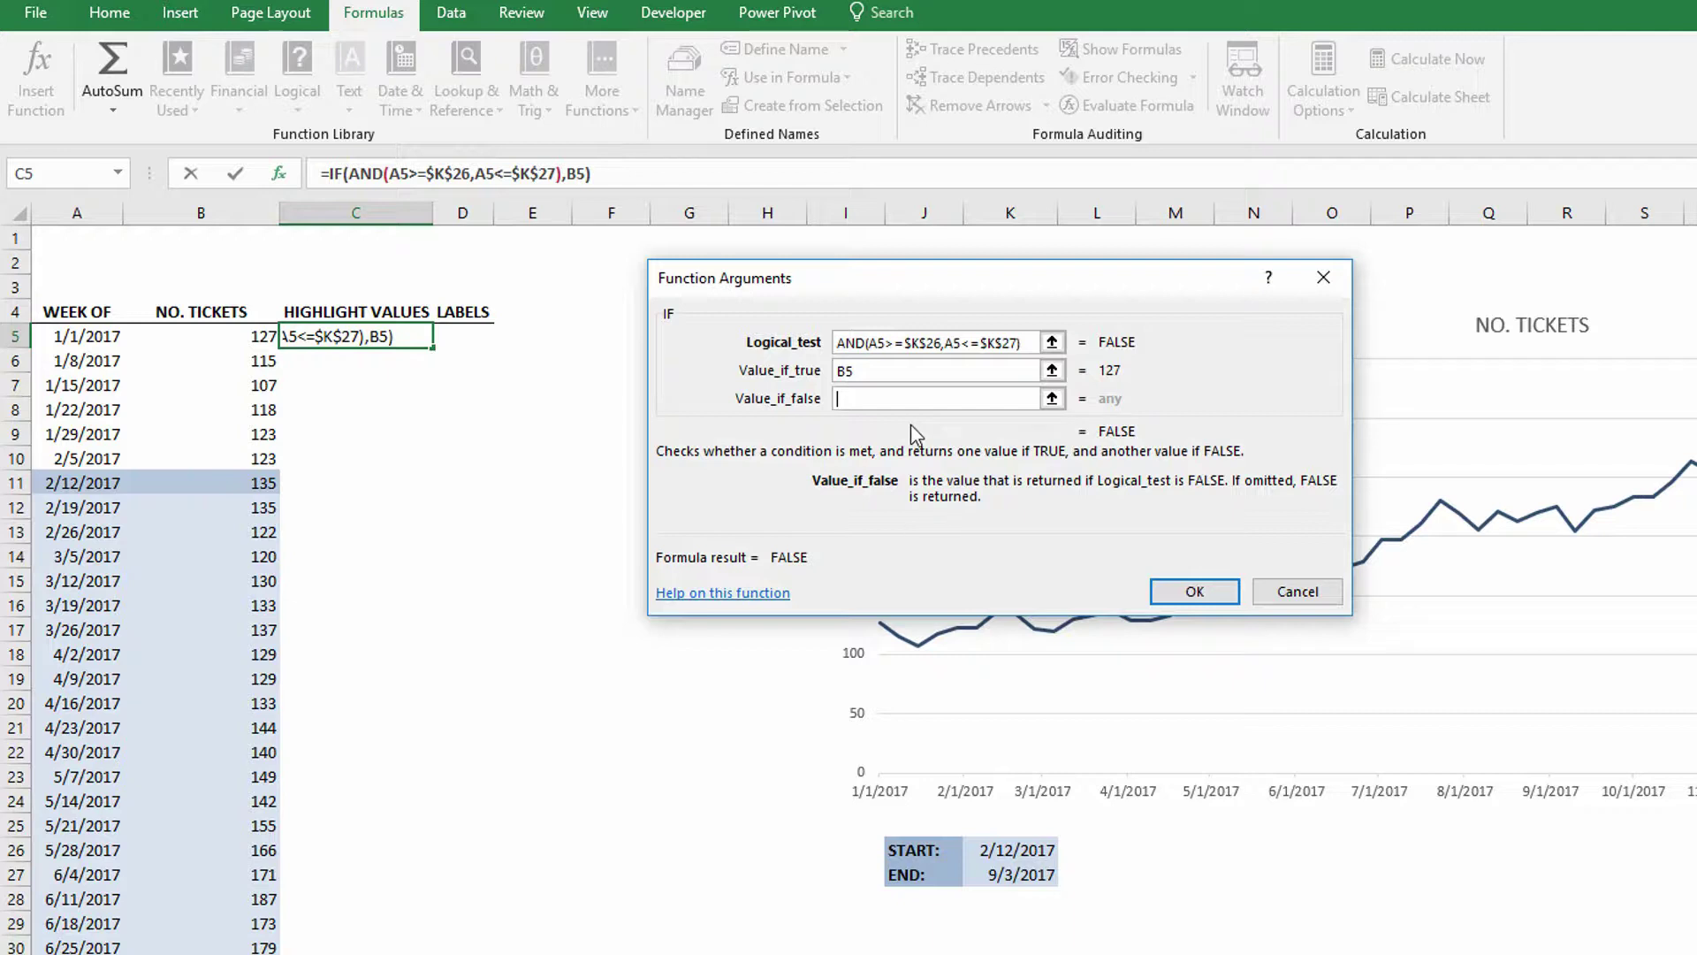
type("NA")
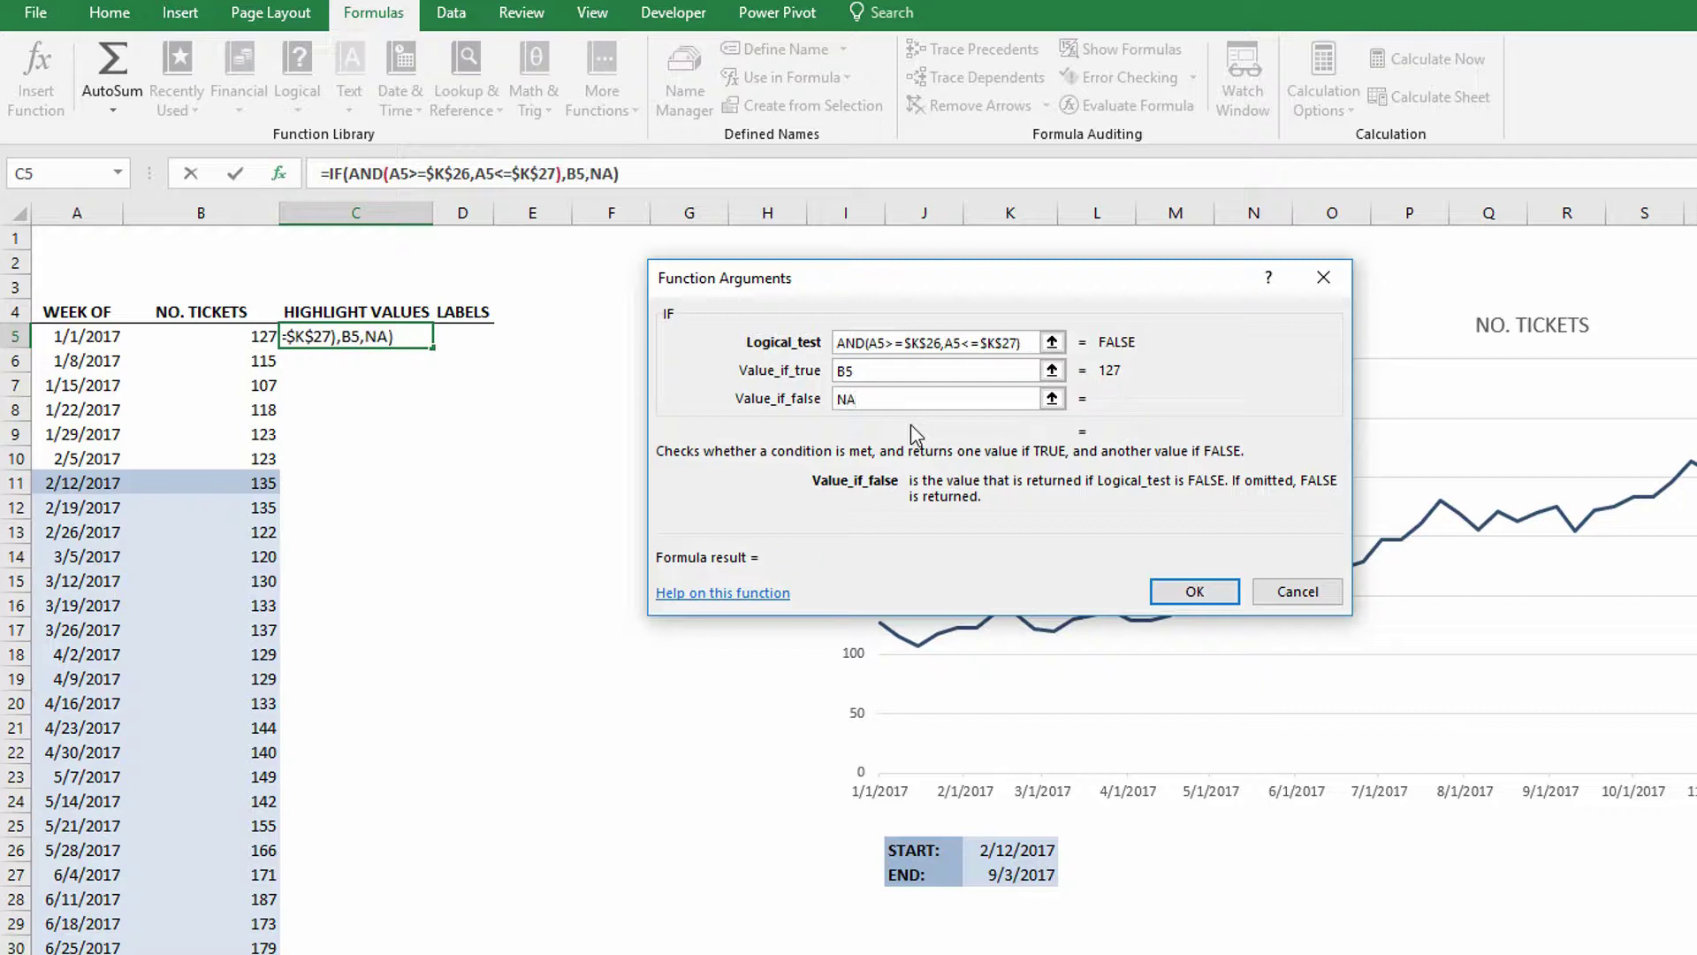
type("()")
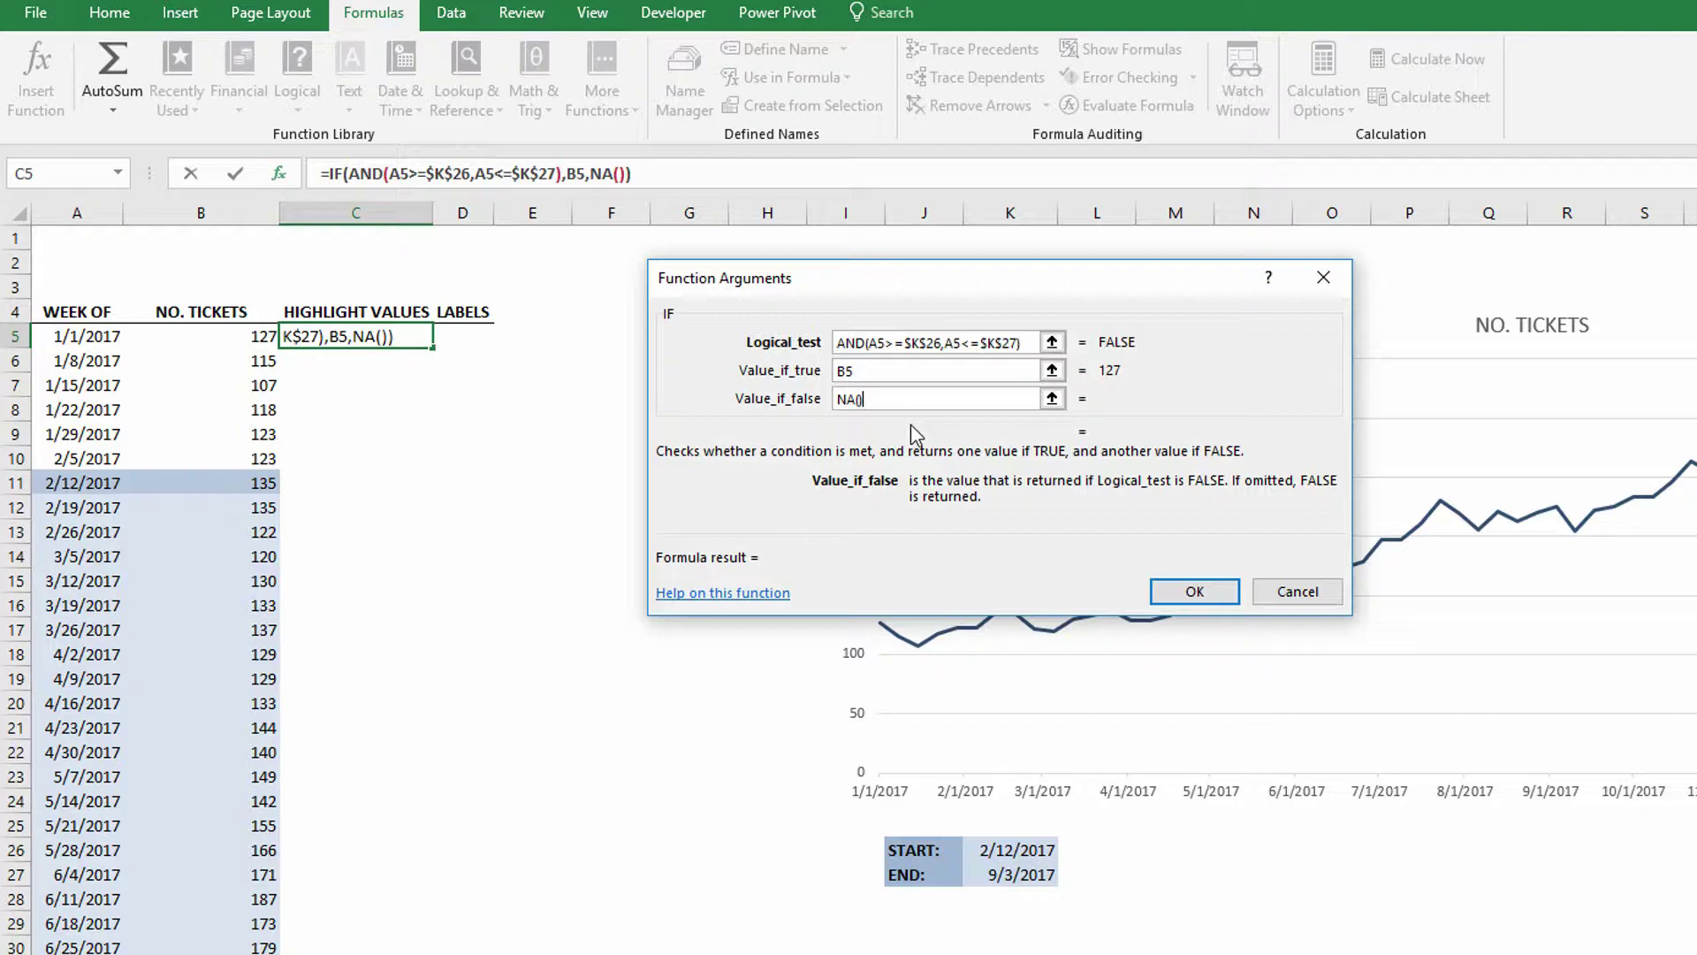
Confirm C5's formula, fill it down the HIGHLIGHT VALUES column, and check C11:C40.
left_click(1202, 593)
double_click(427, 349)
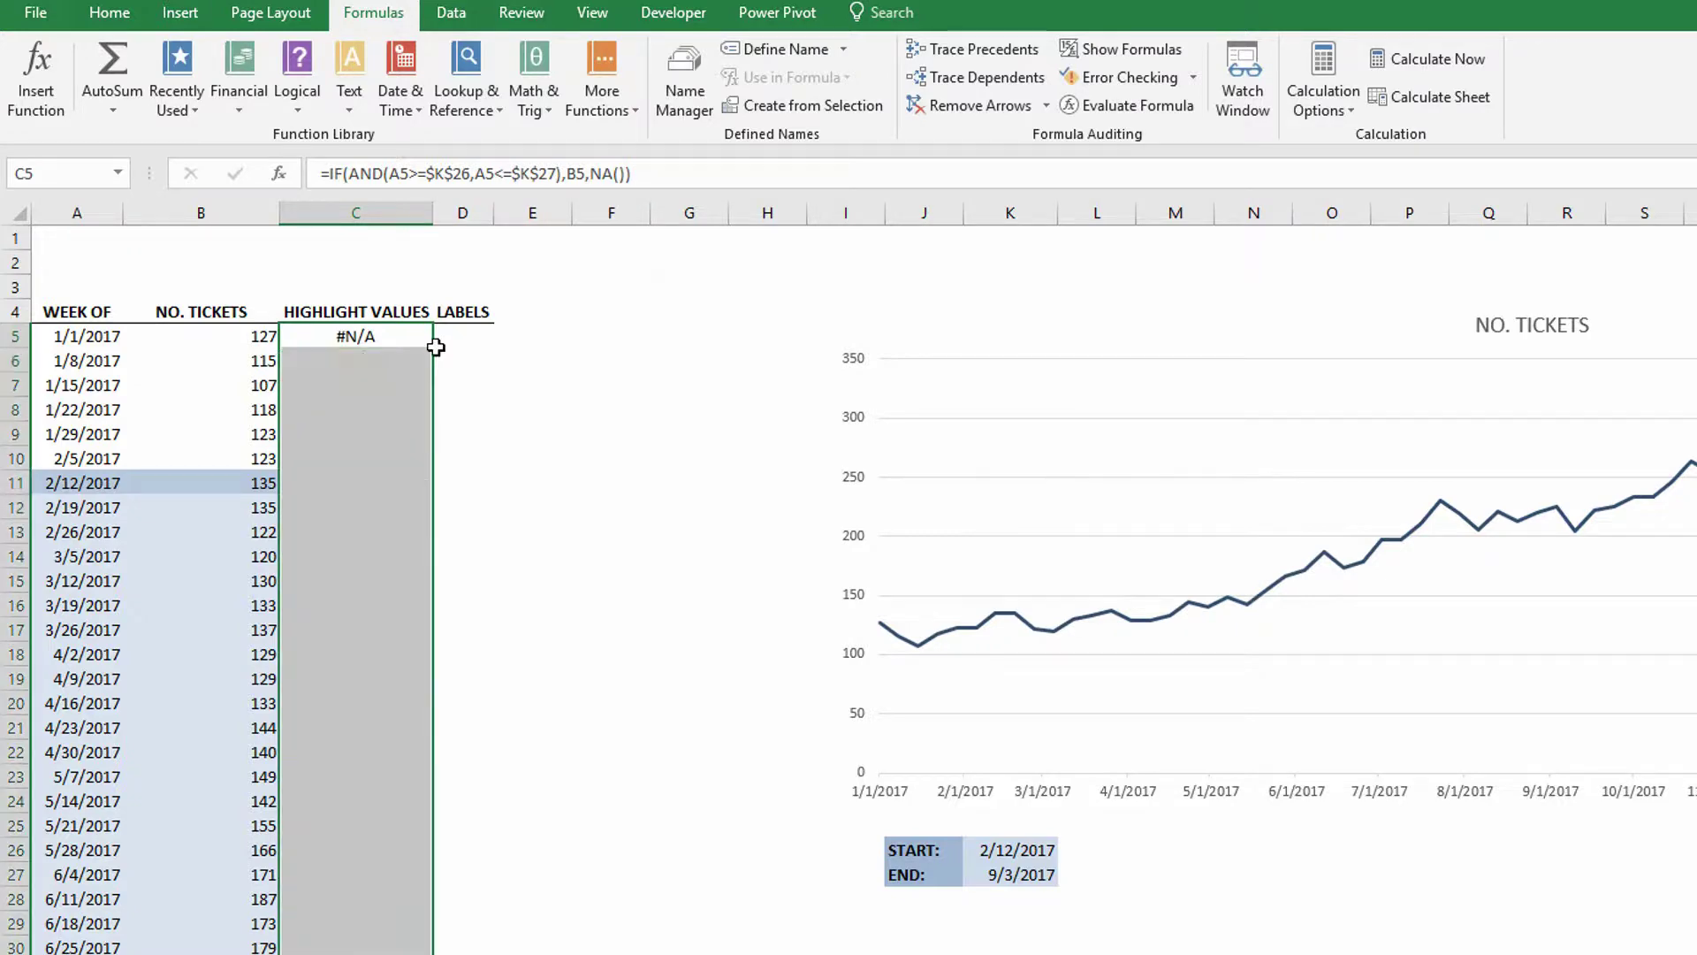
scroll(606, 522, "down", 1)
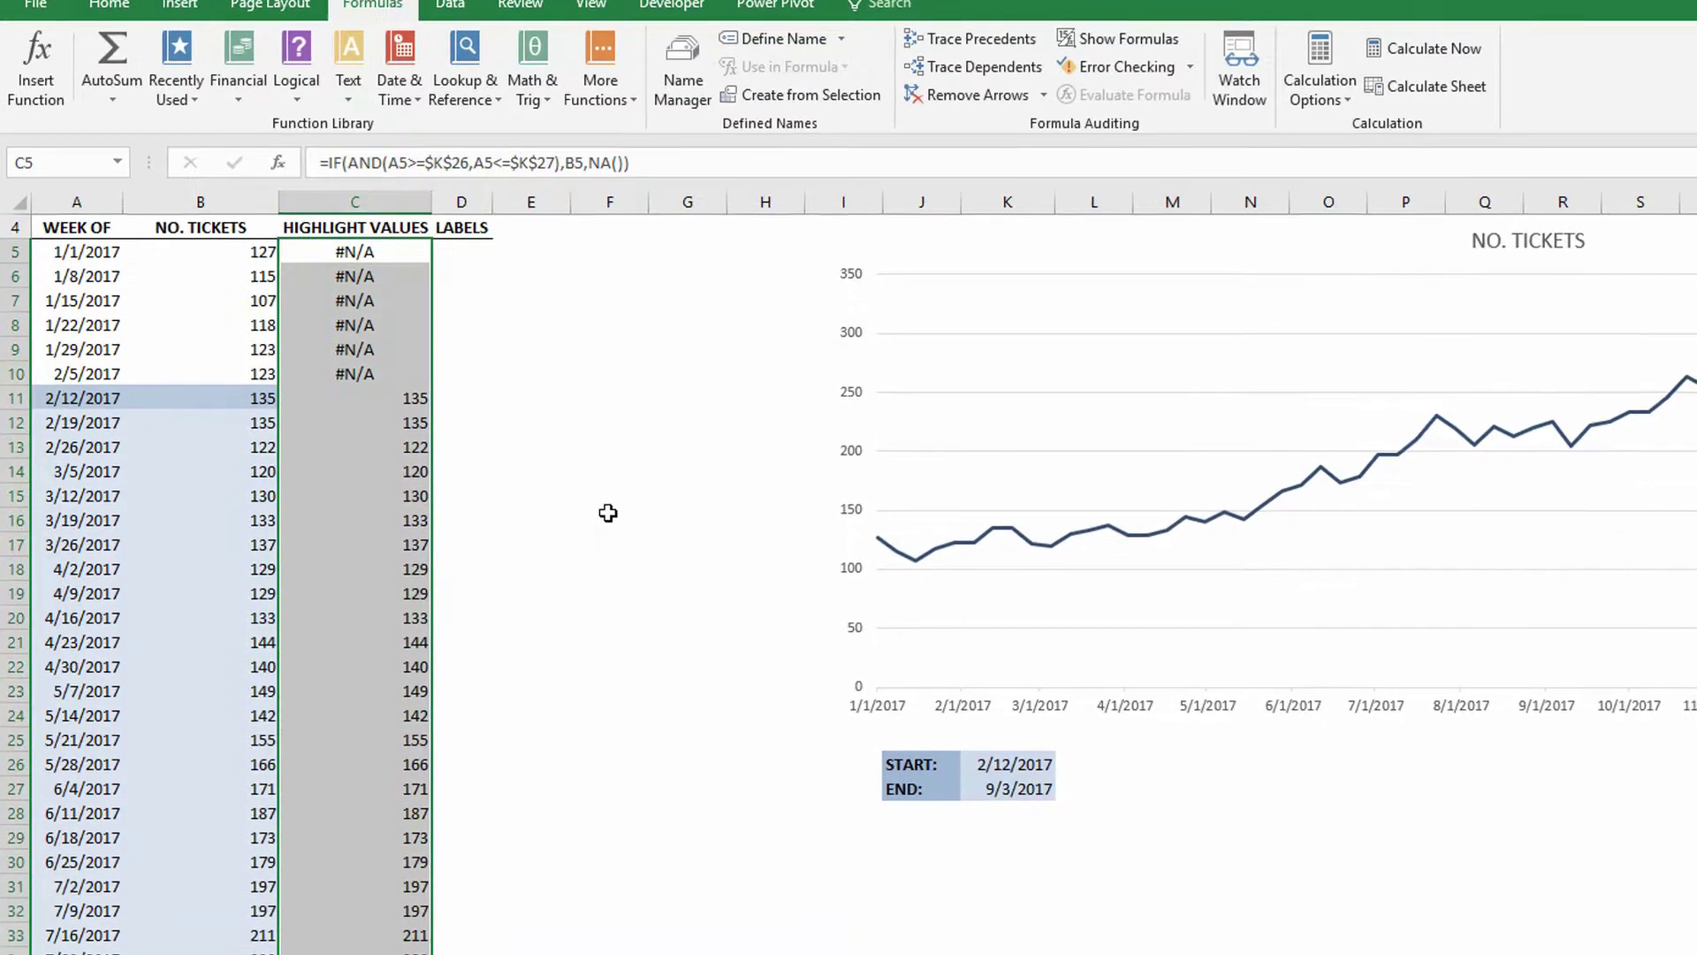
left_click_drag(345, 198, 389, 881)
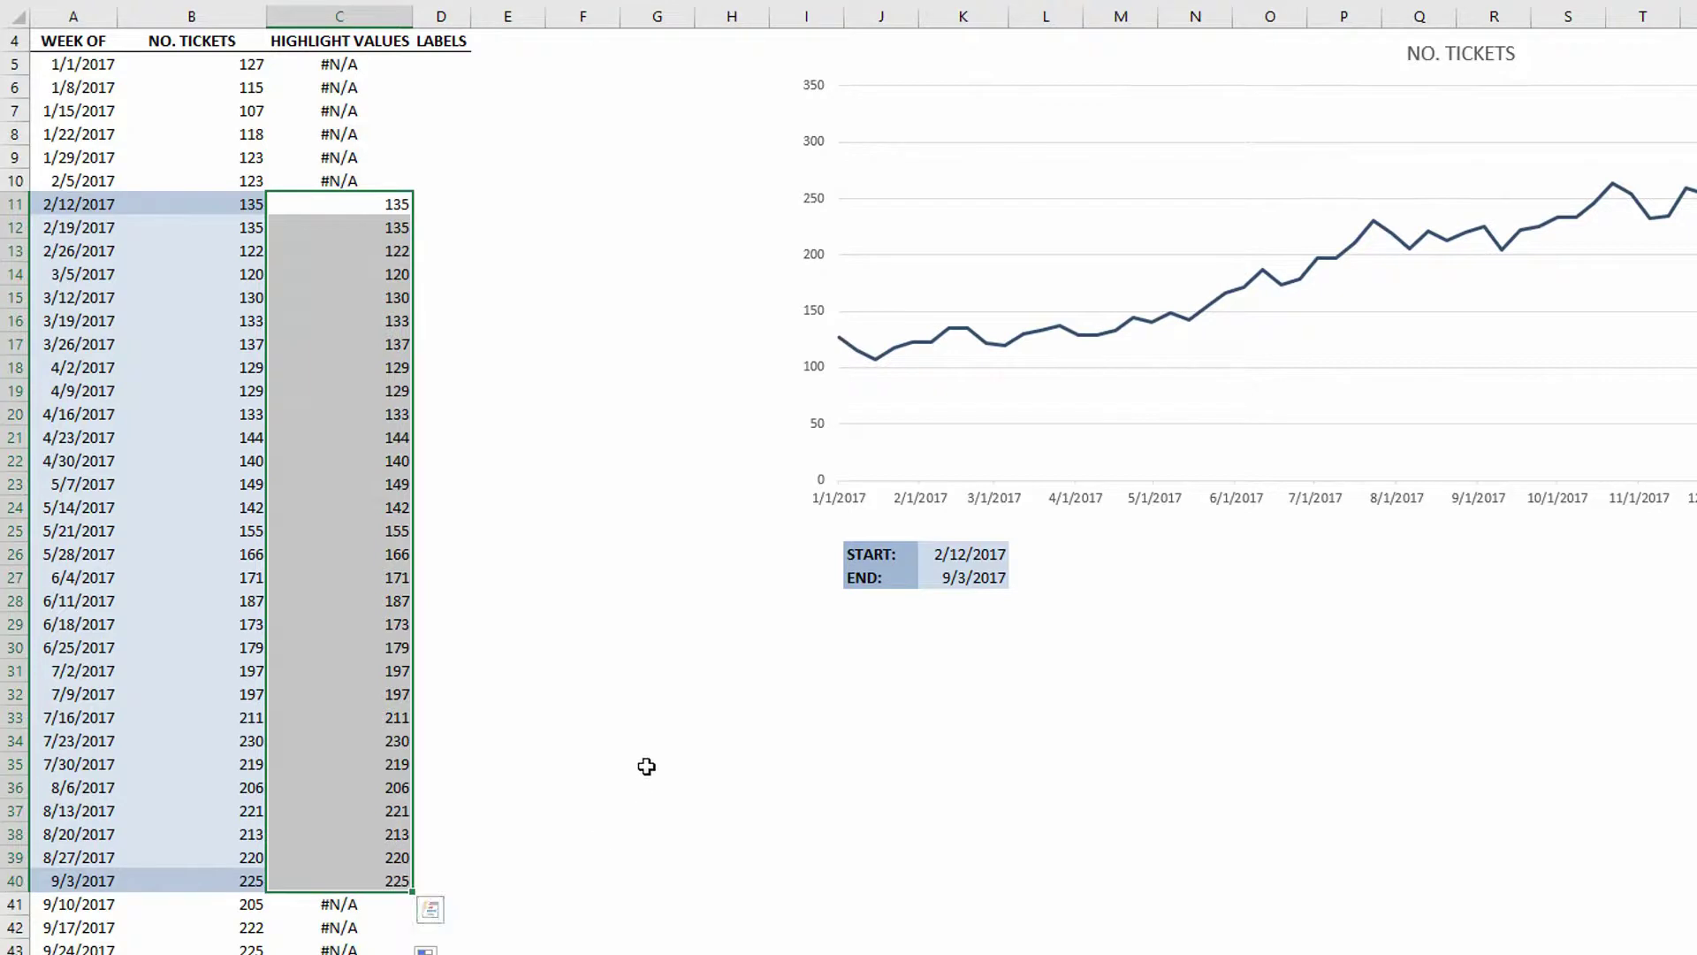
left_click(330, 118)
scroll(587, 271, "up", 1)
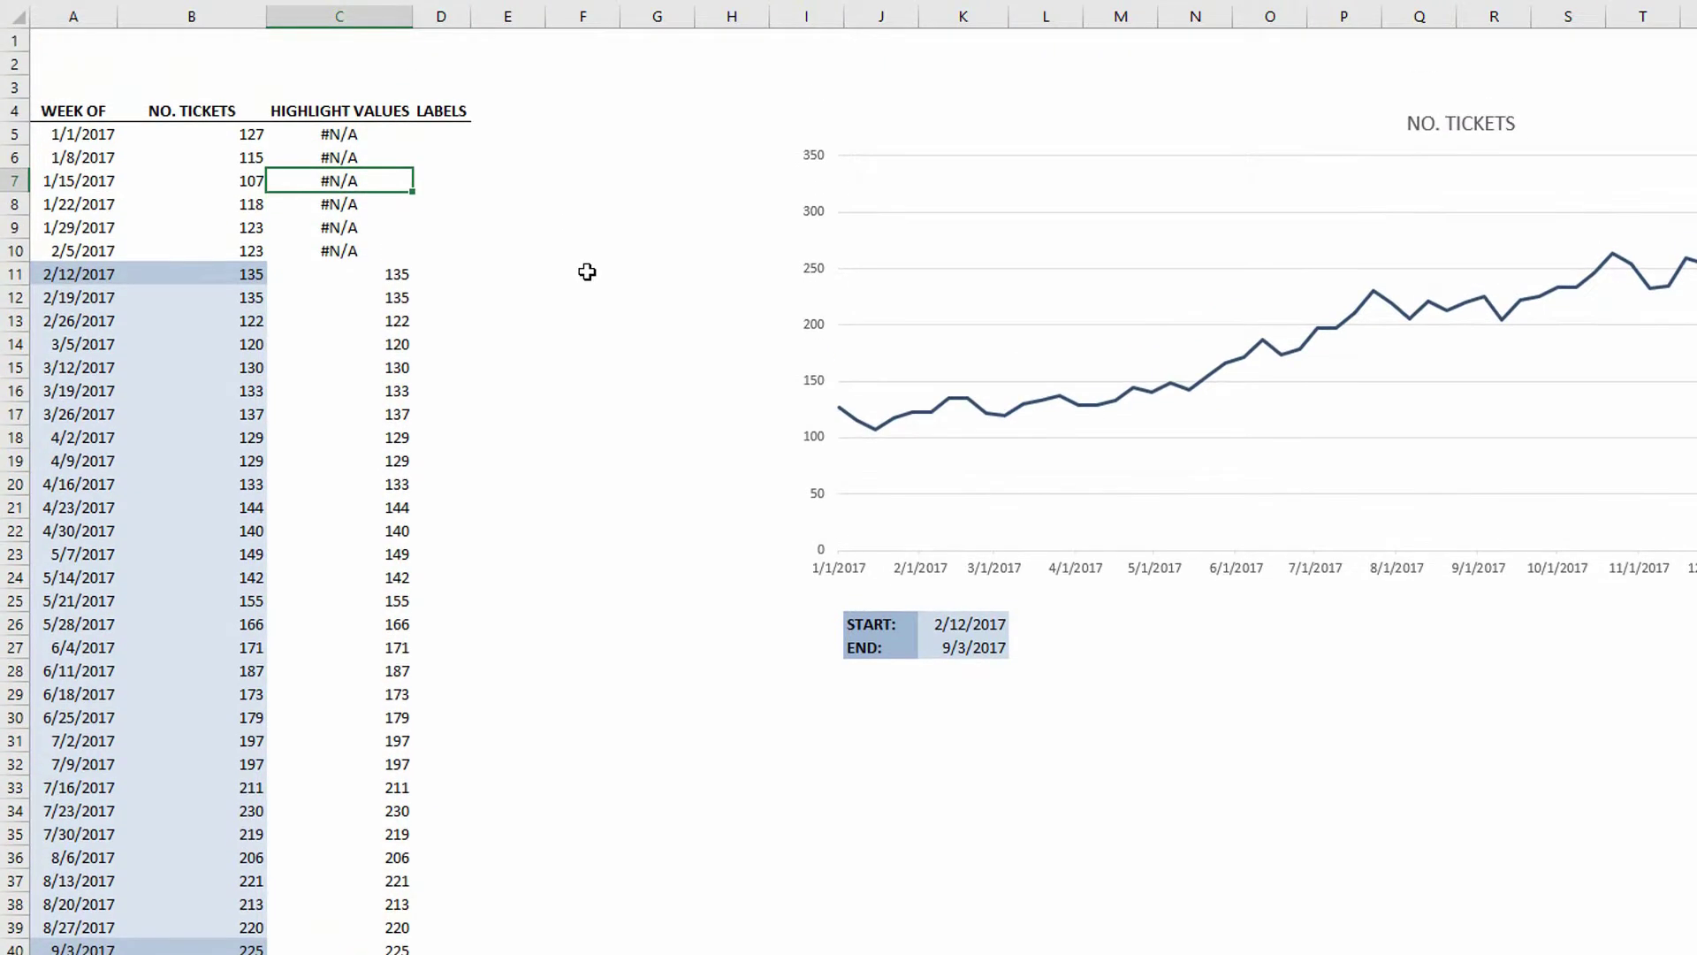
Color the NO. TICKETS line Blue-Gray, Accent 3, Lighter 60% in Format Selection.
left_click(1103, 412)
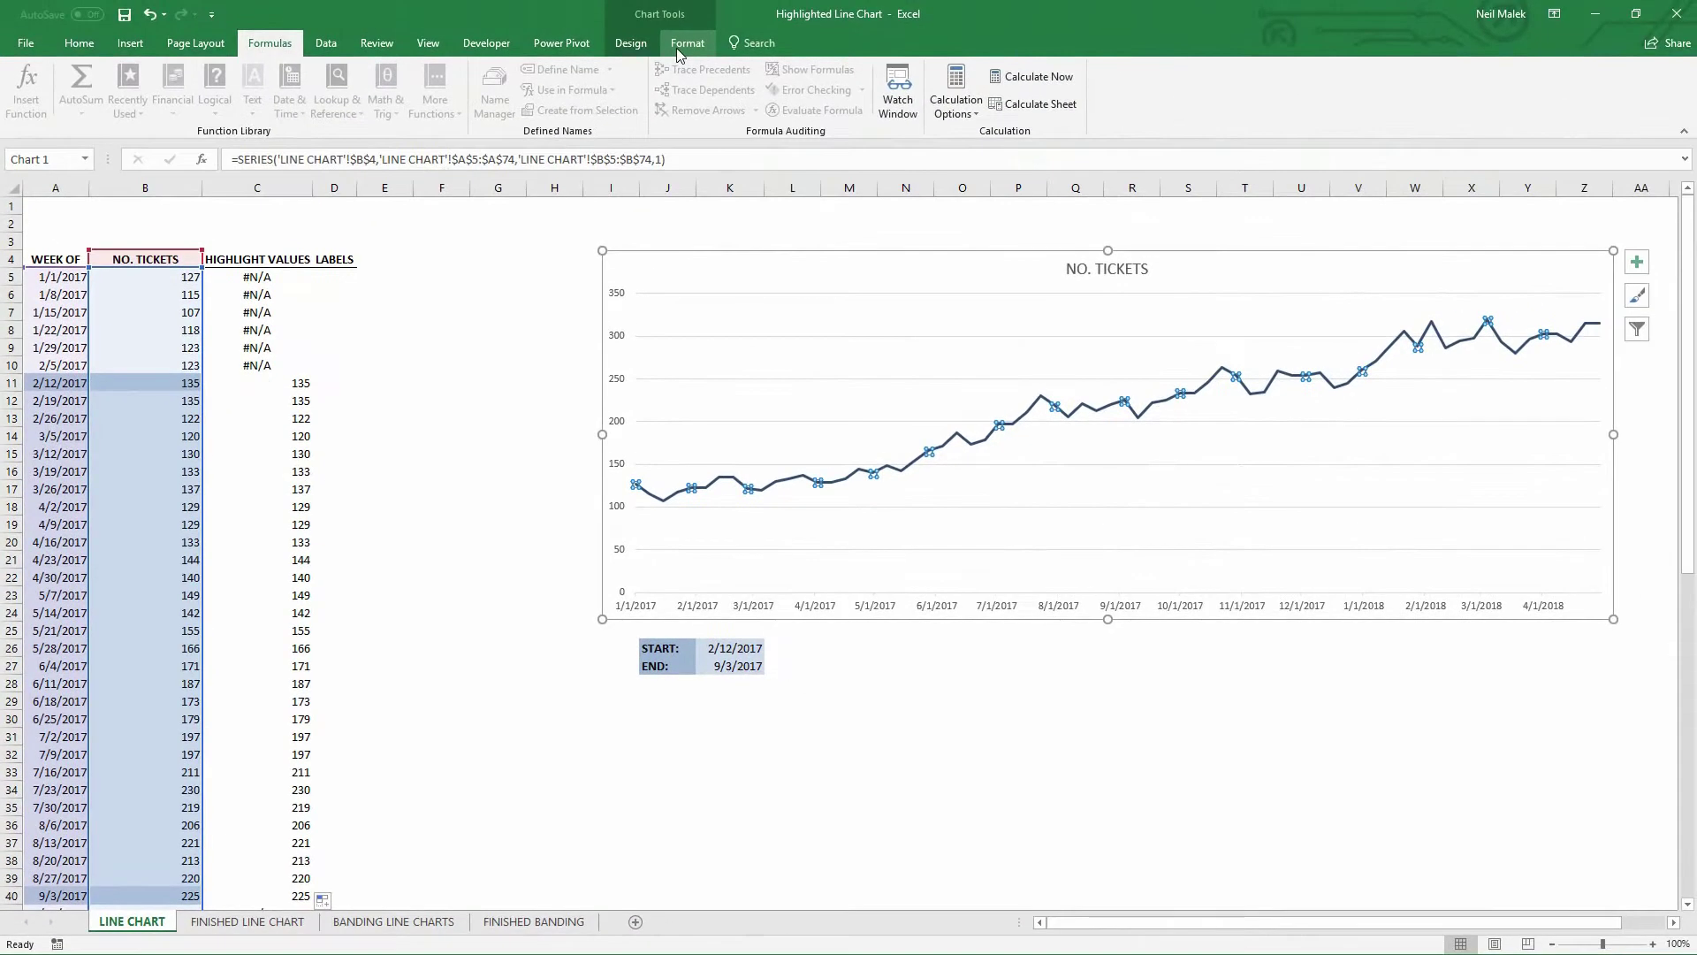
left_click(678, 52)
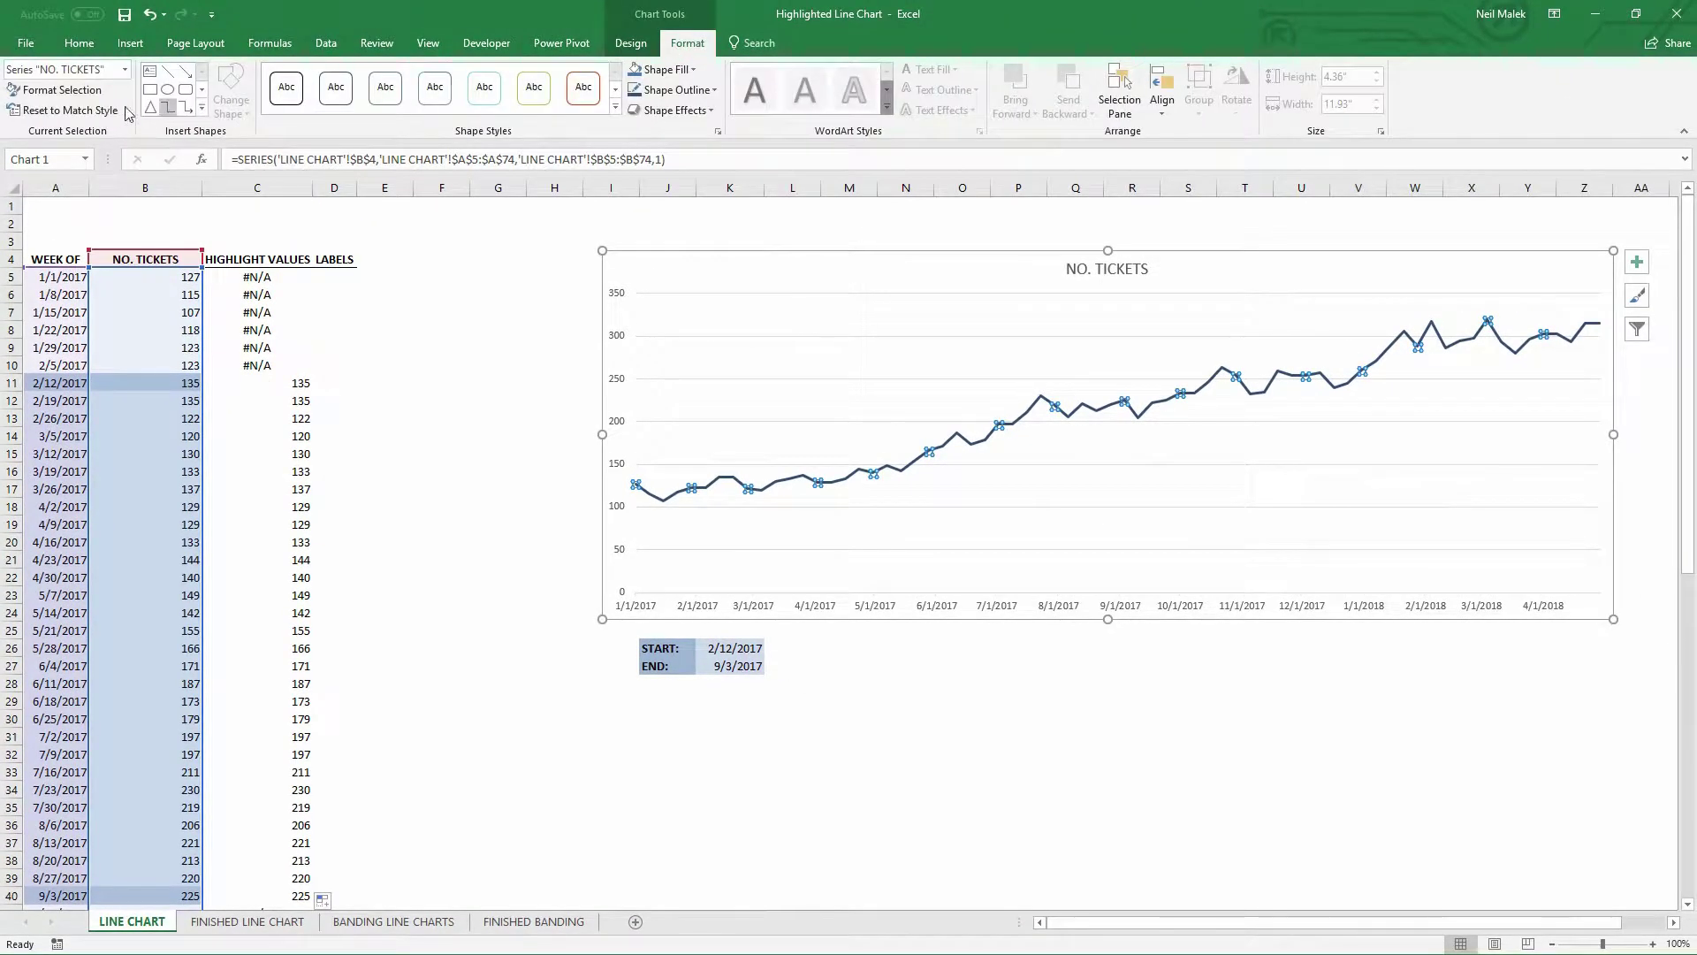
left_click(95, 97)
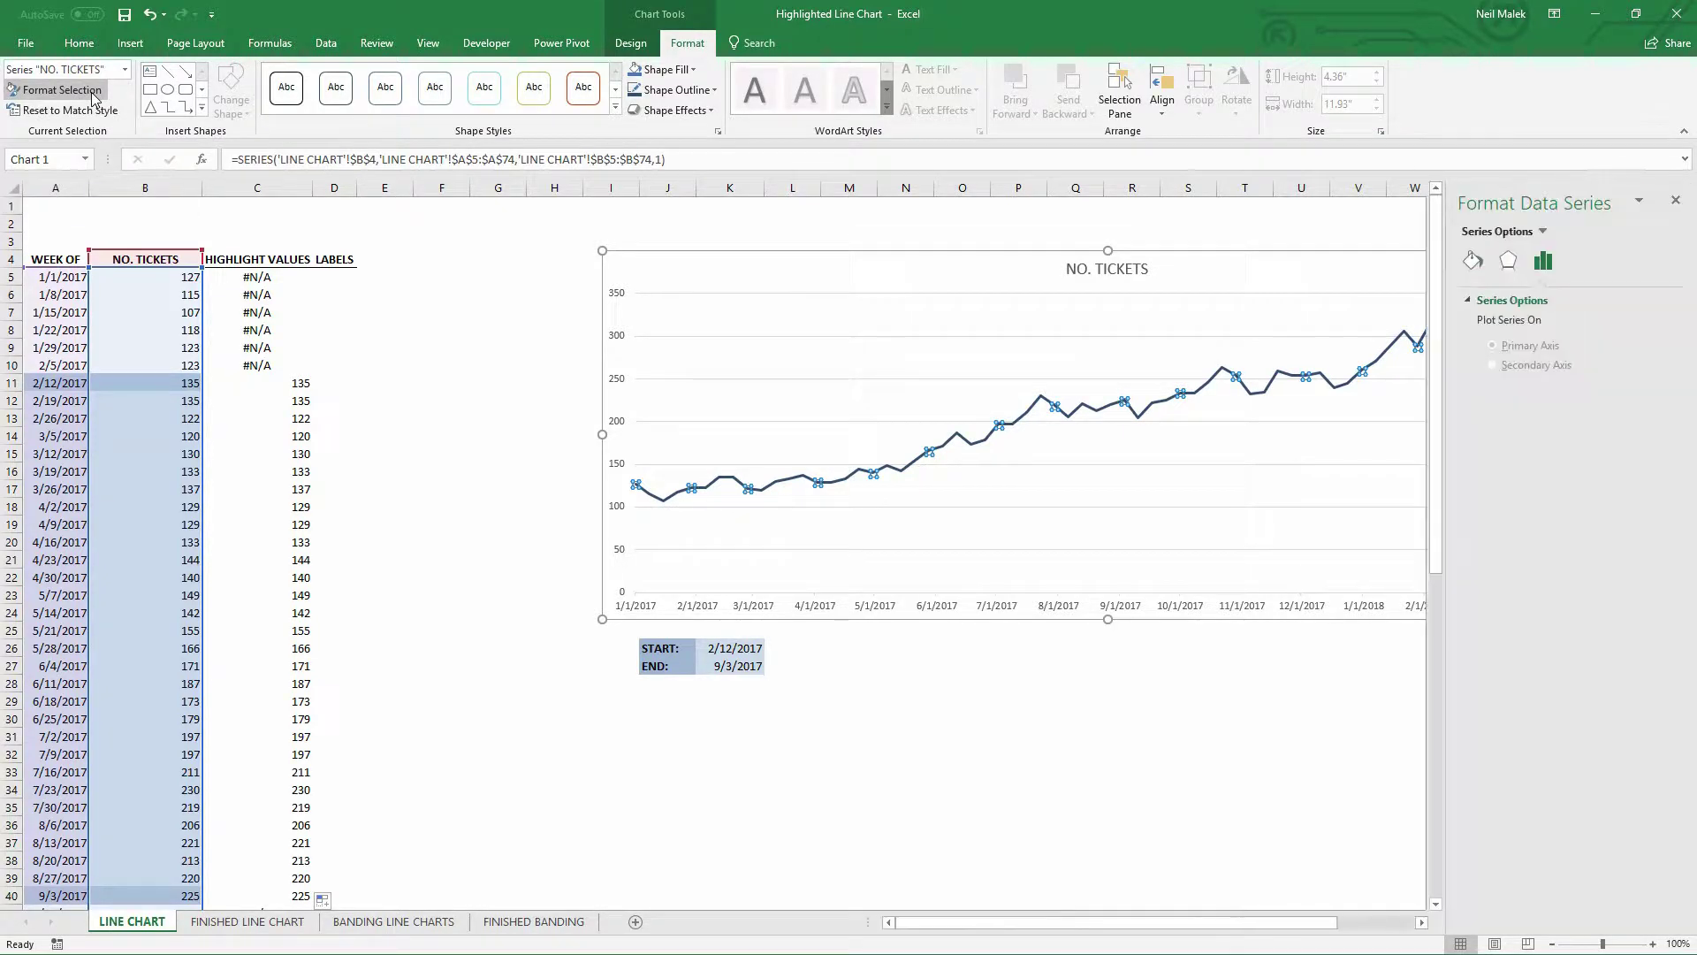
left_click(1474, 262)
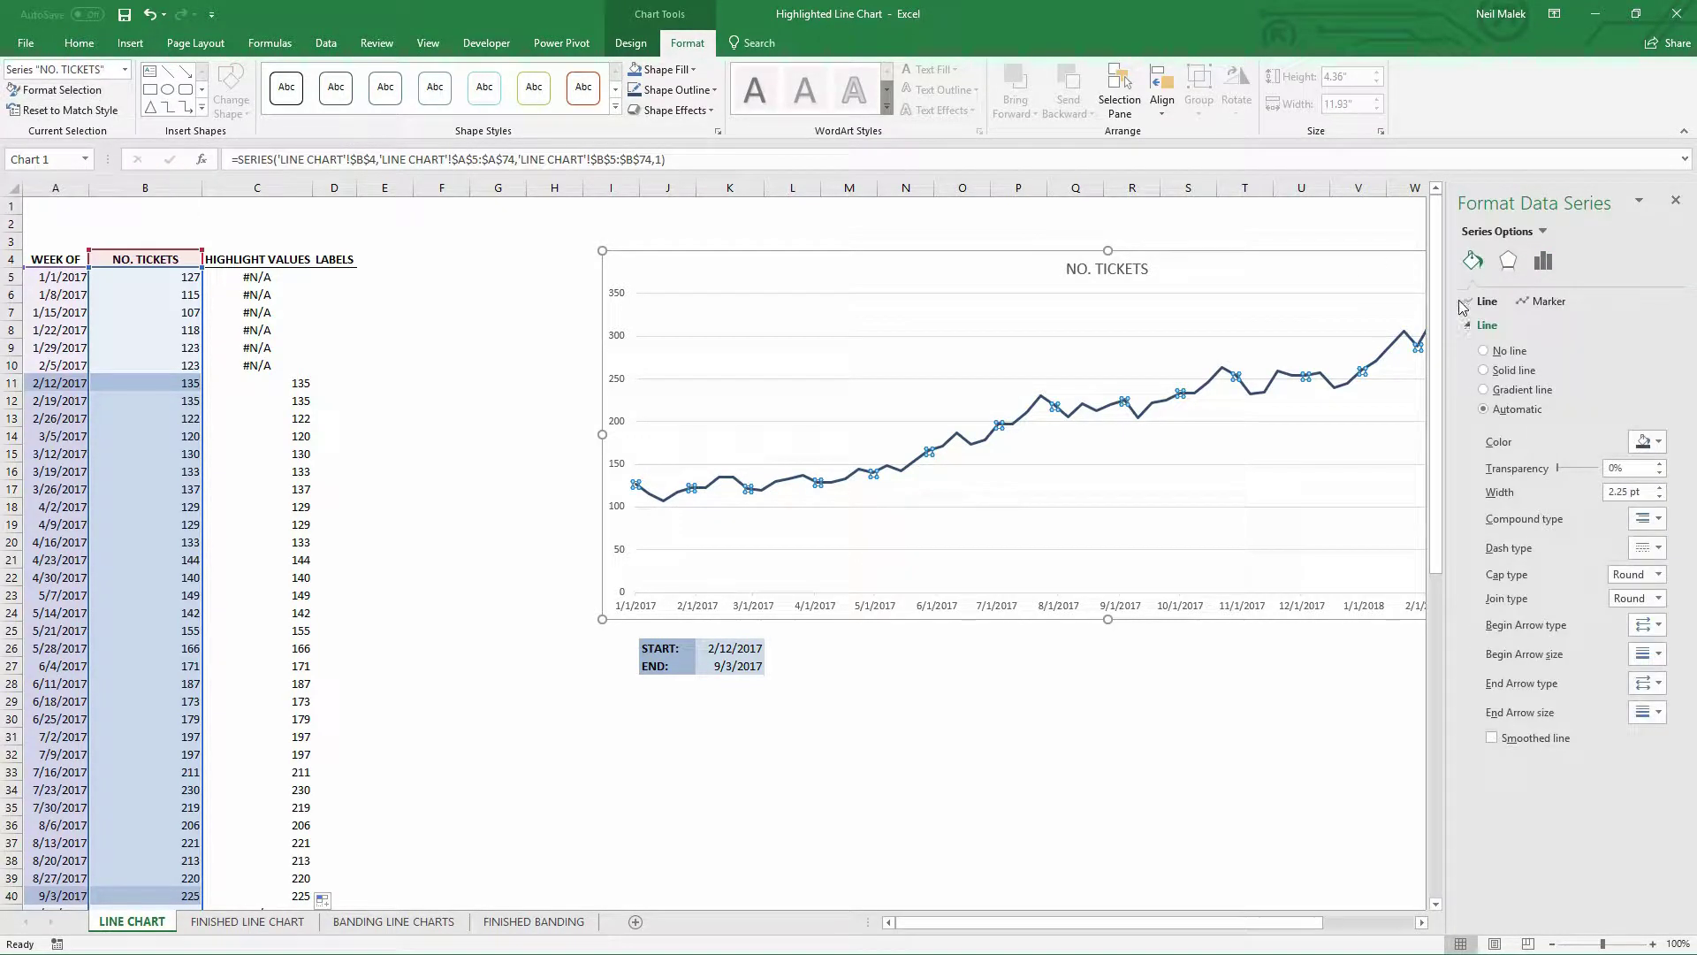
left_click(1660, 444)
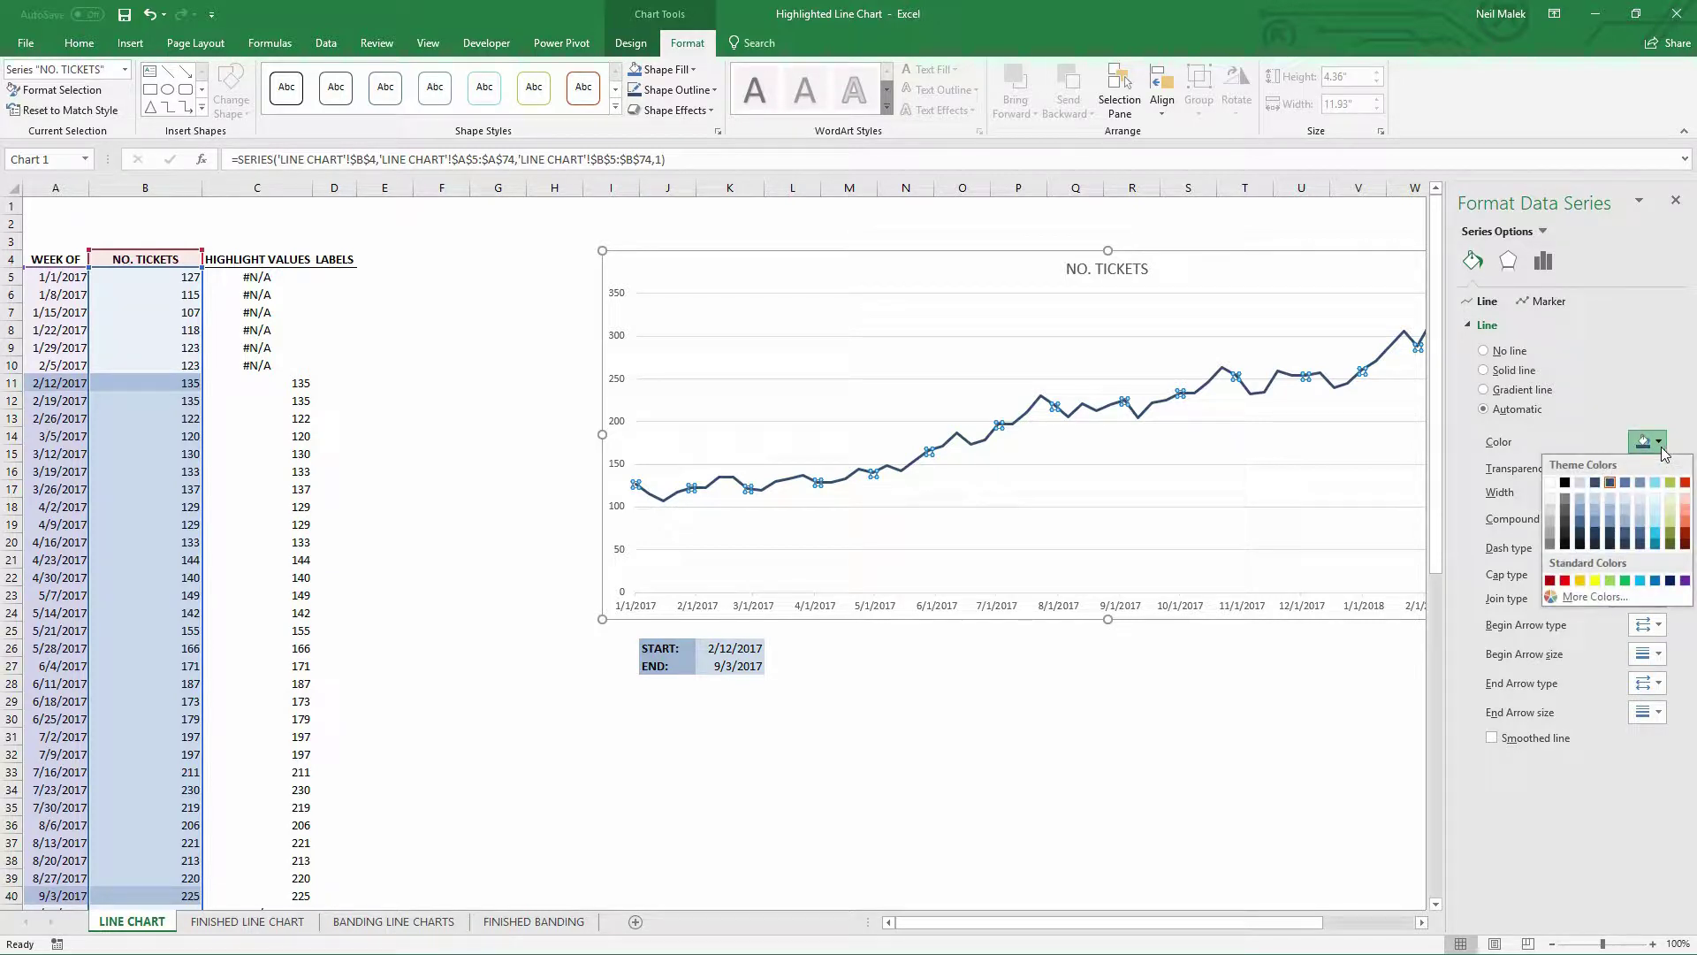
left_click(1641, 512)
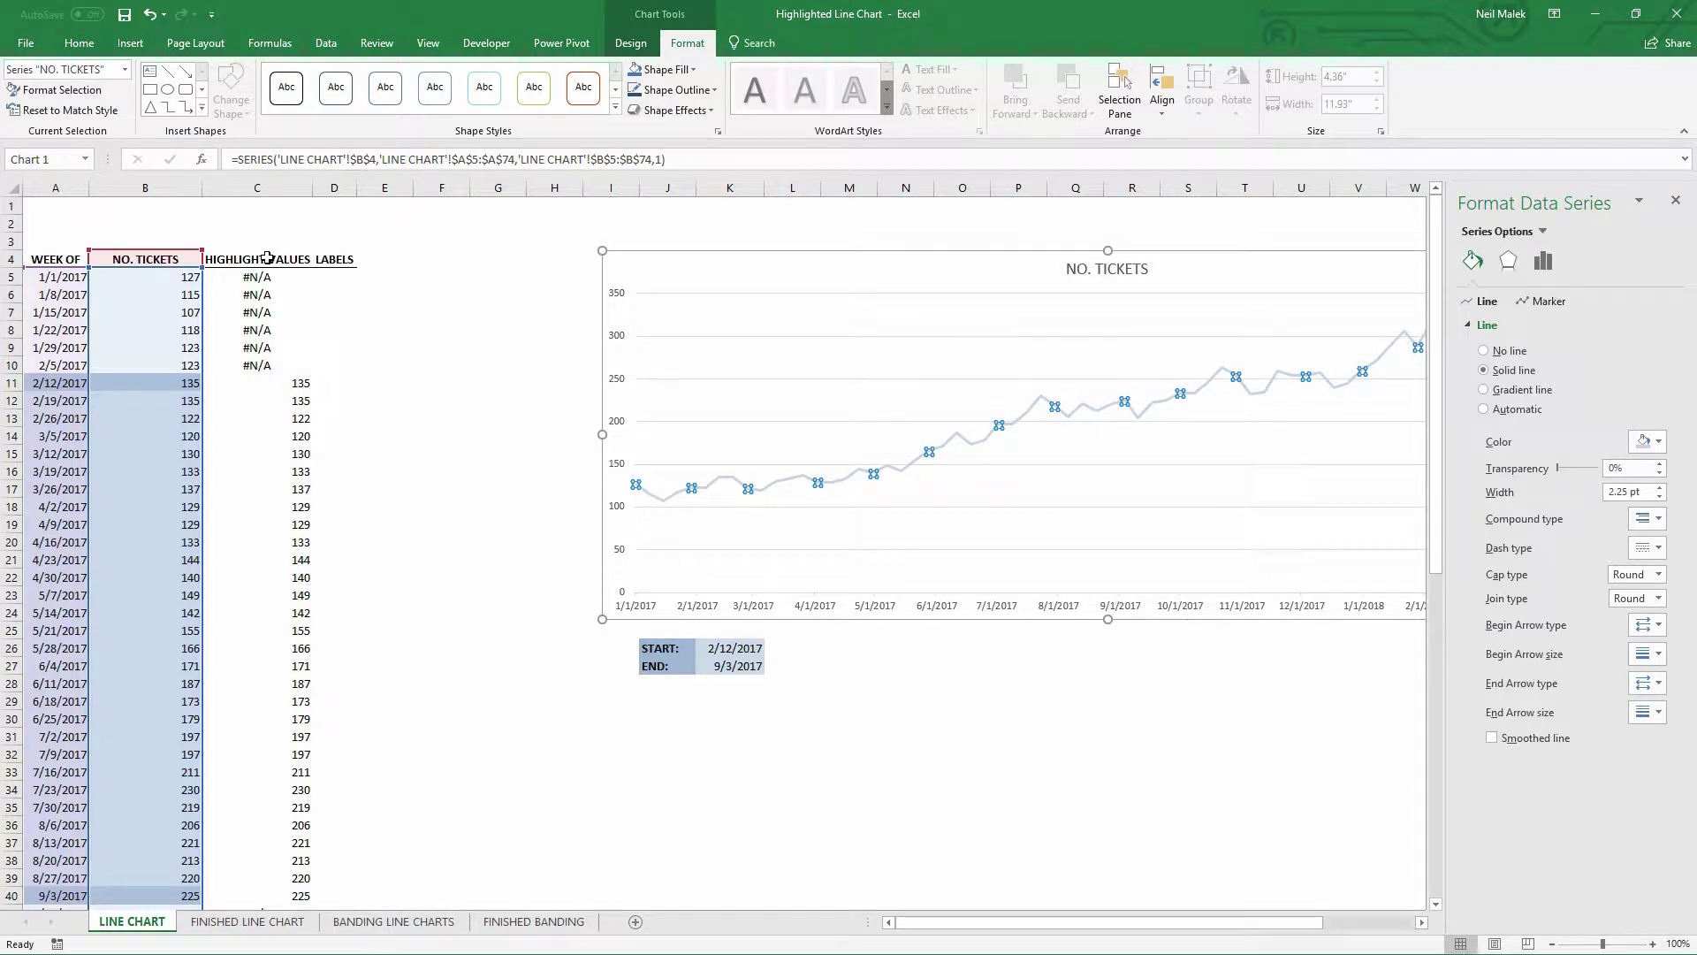
Copy C4:C74 and paste it into the chart area as a new series.
left_click_drag(267, 258, 254, 924)
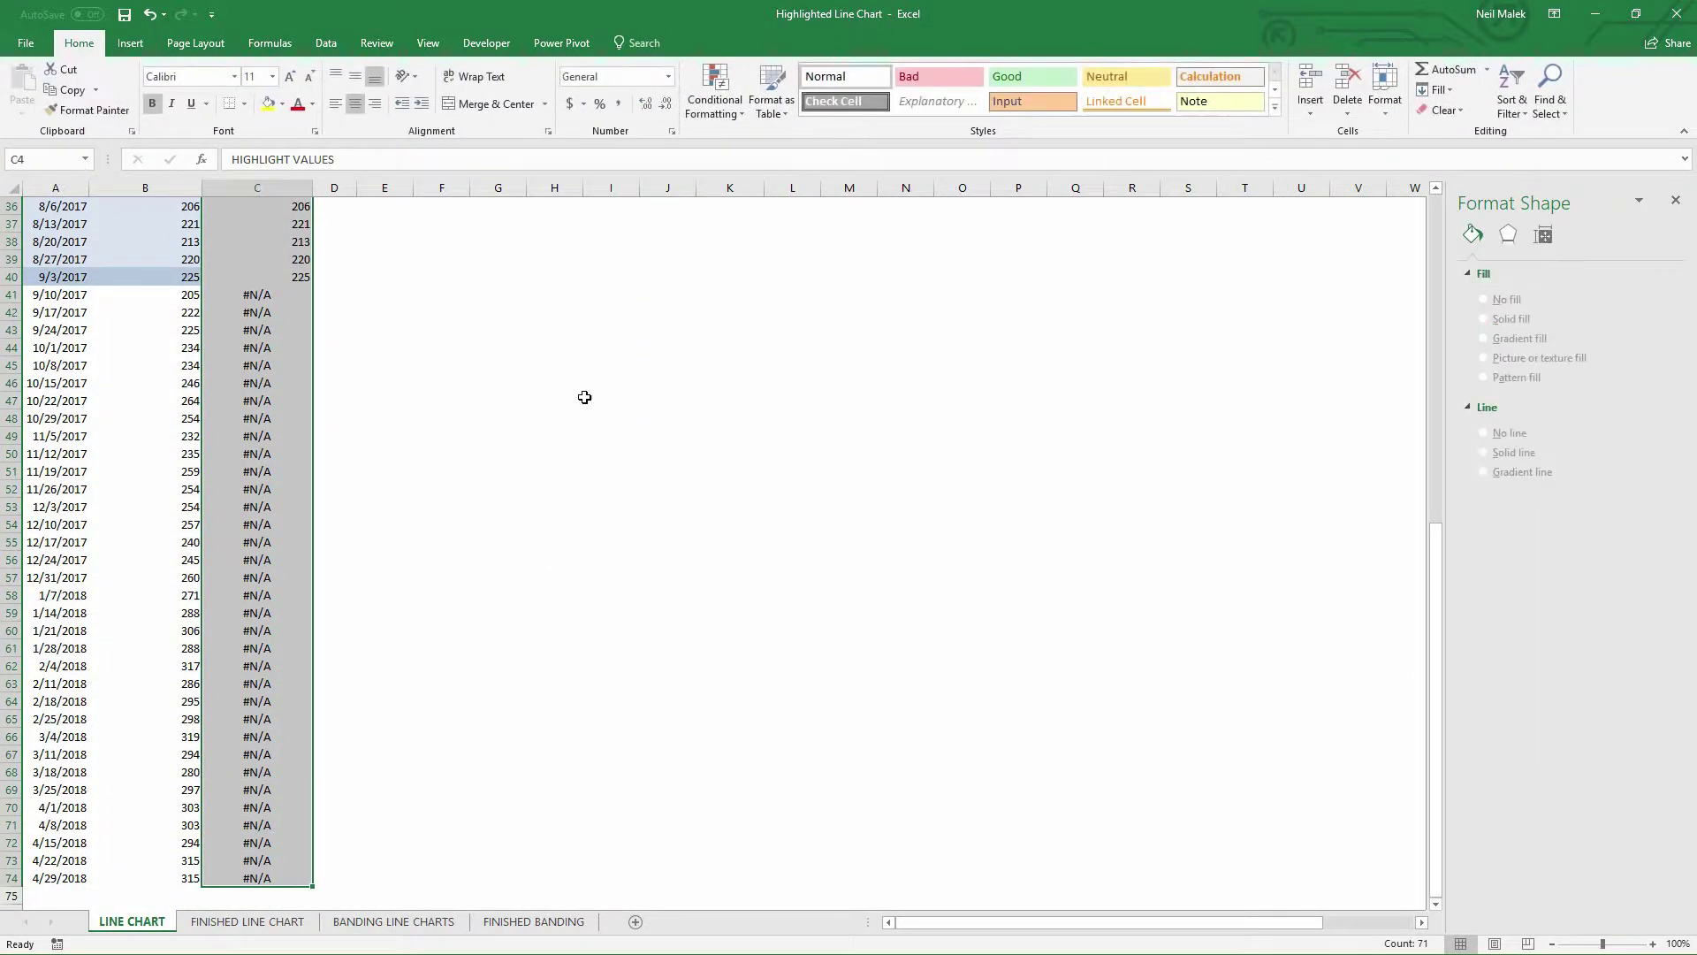
scroll(584, 397, "up", 12)
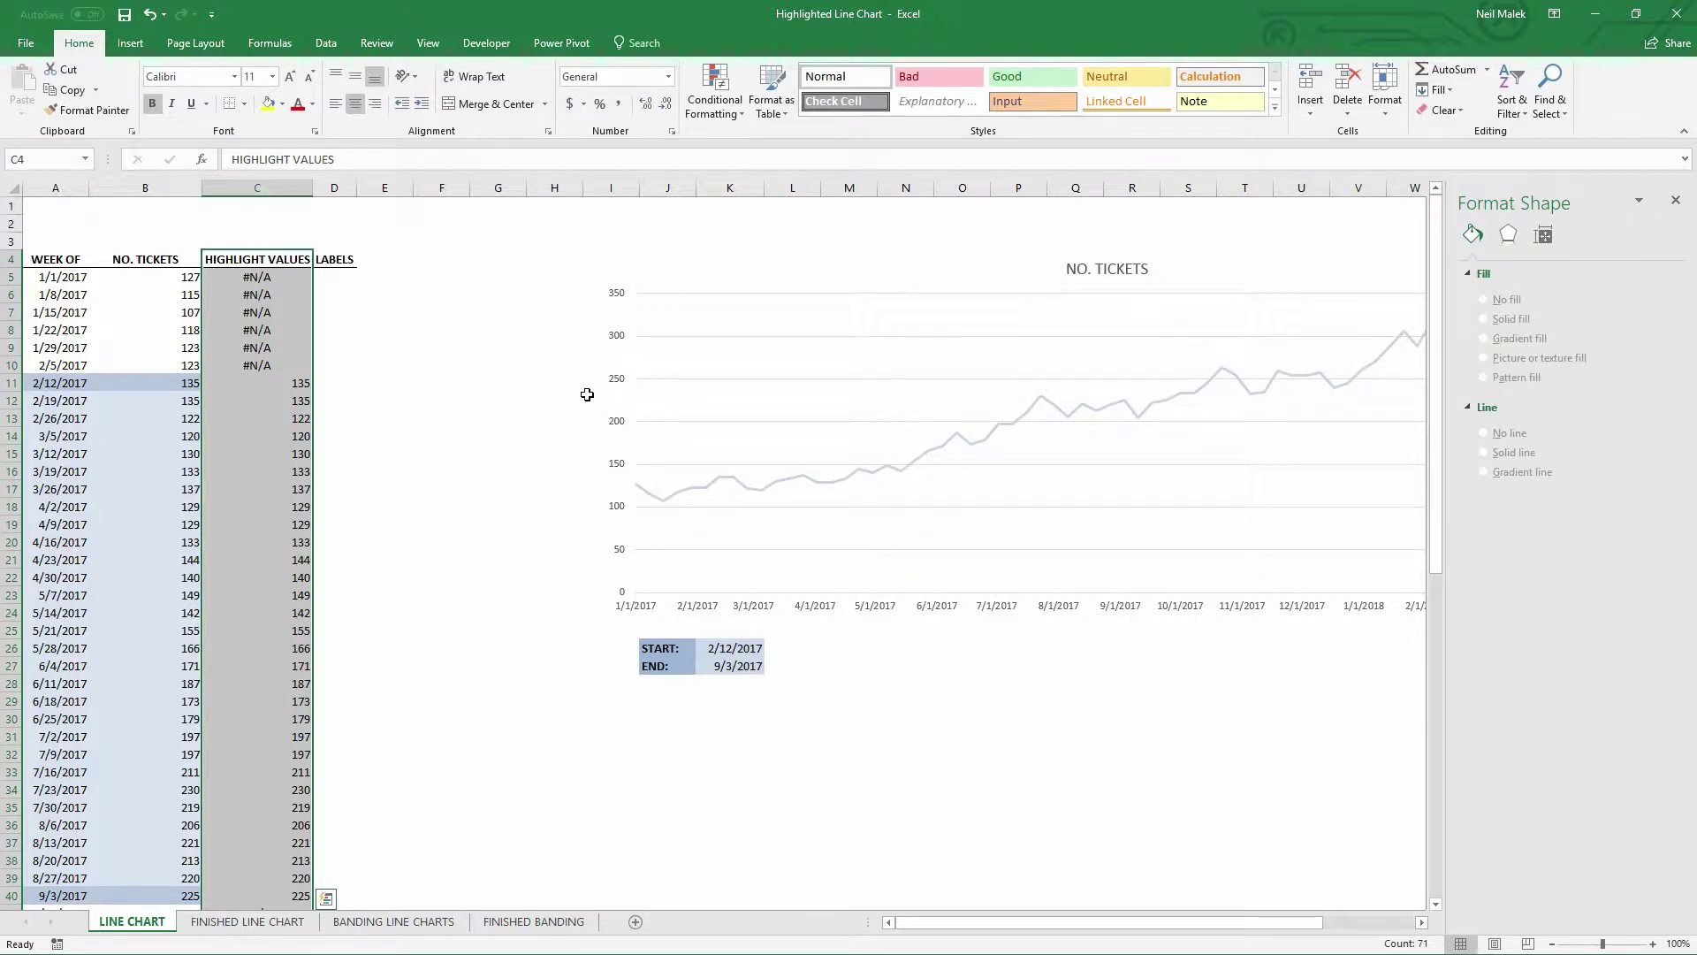
key("ctrl+c")
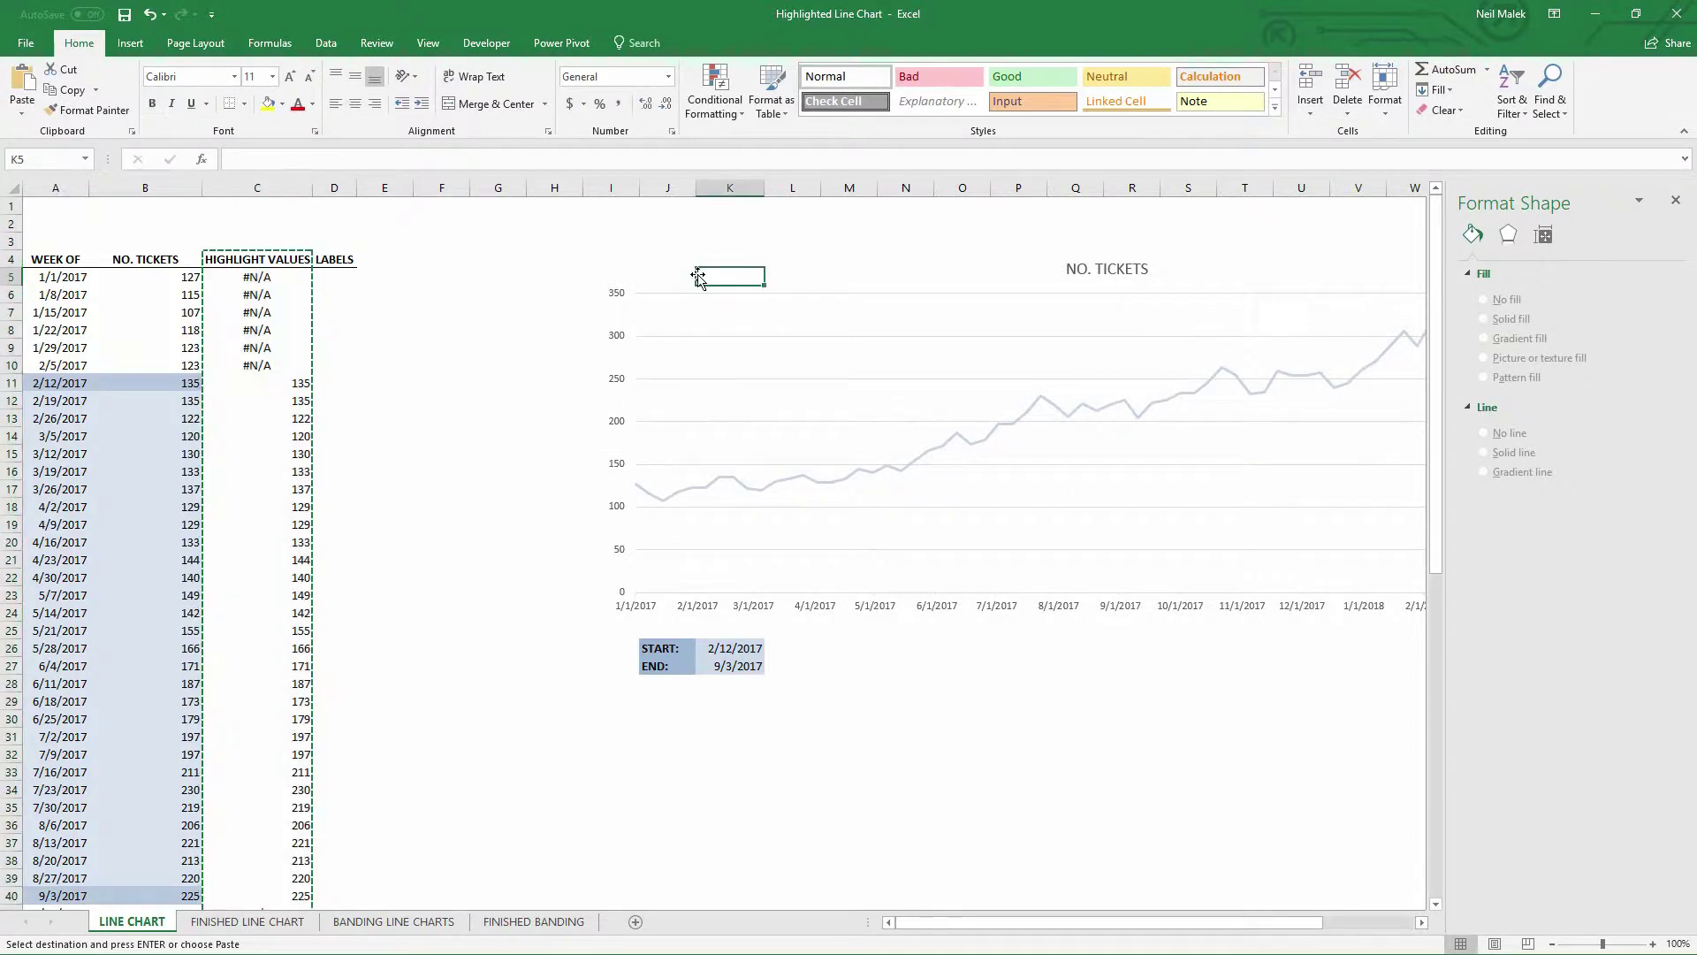
left_click(690, 294)
left_click(714, 253)
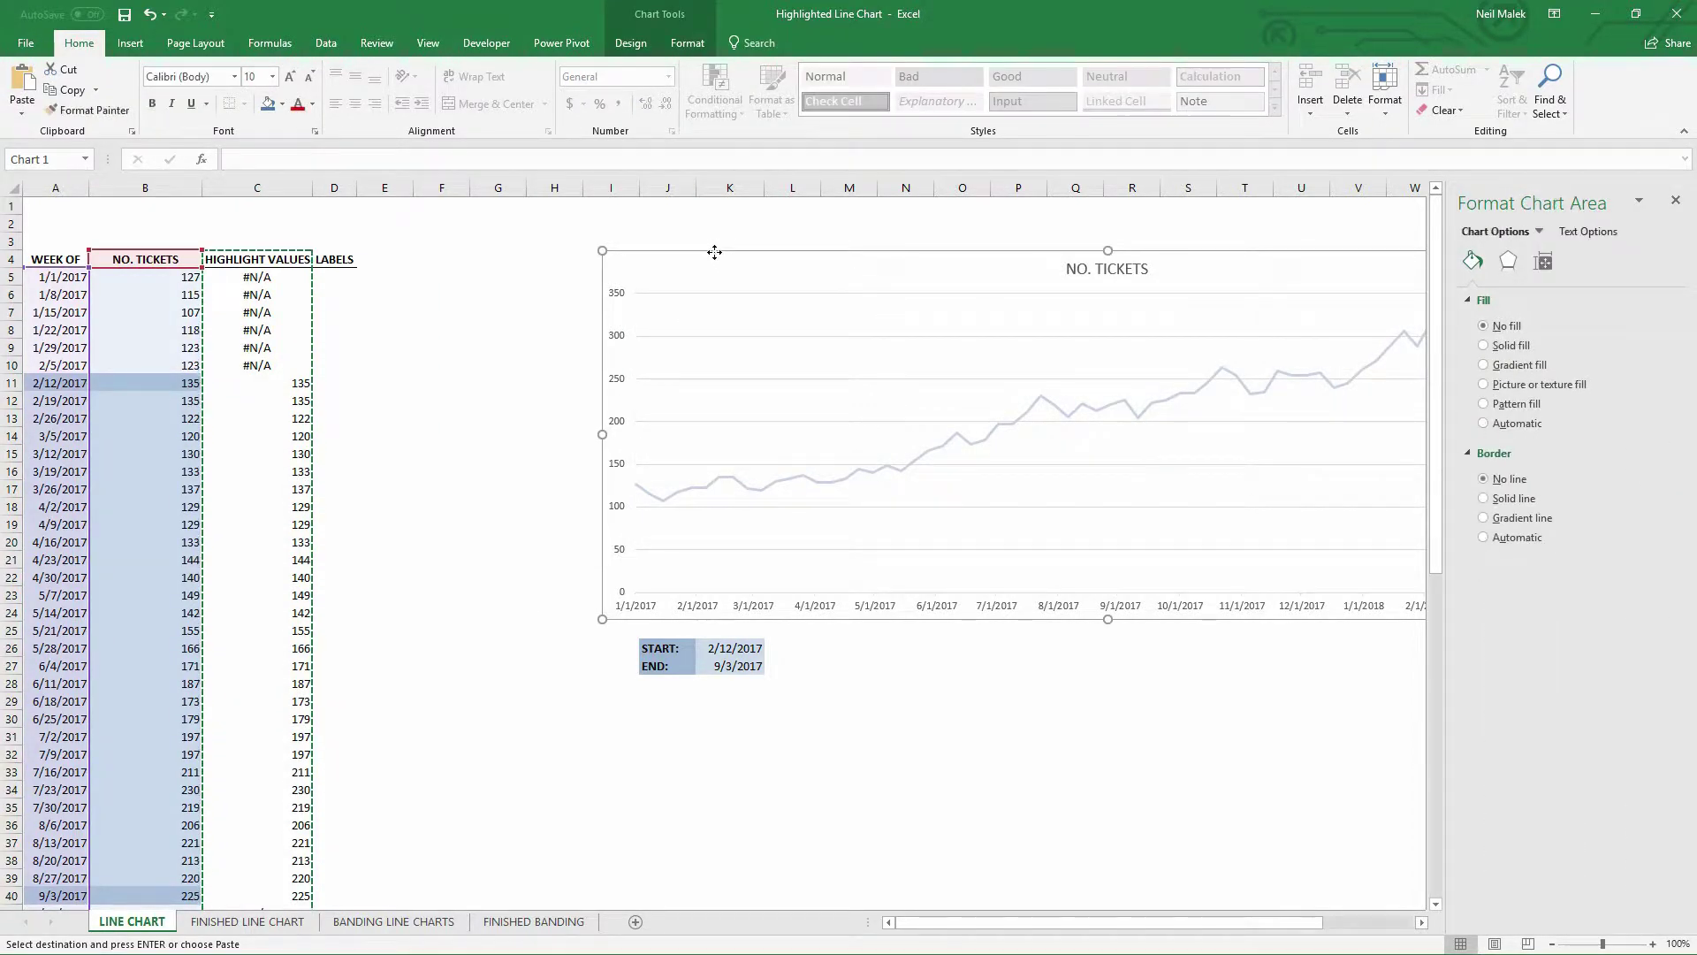
key("ctrl+v")
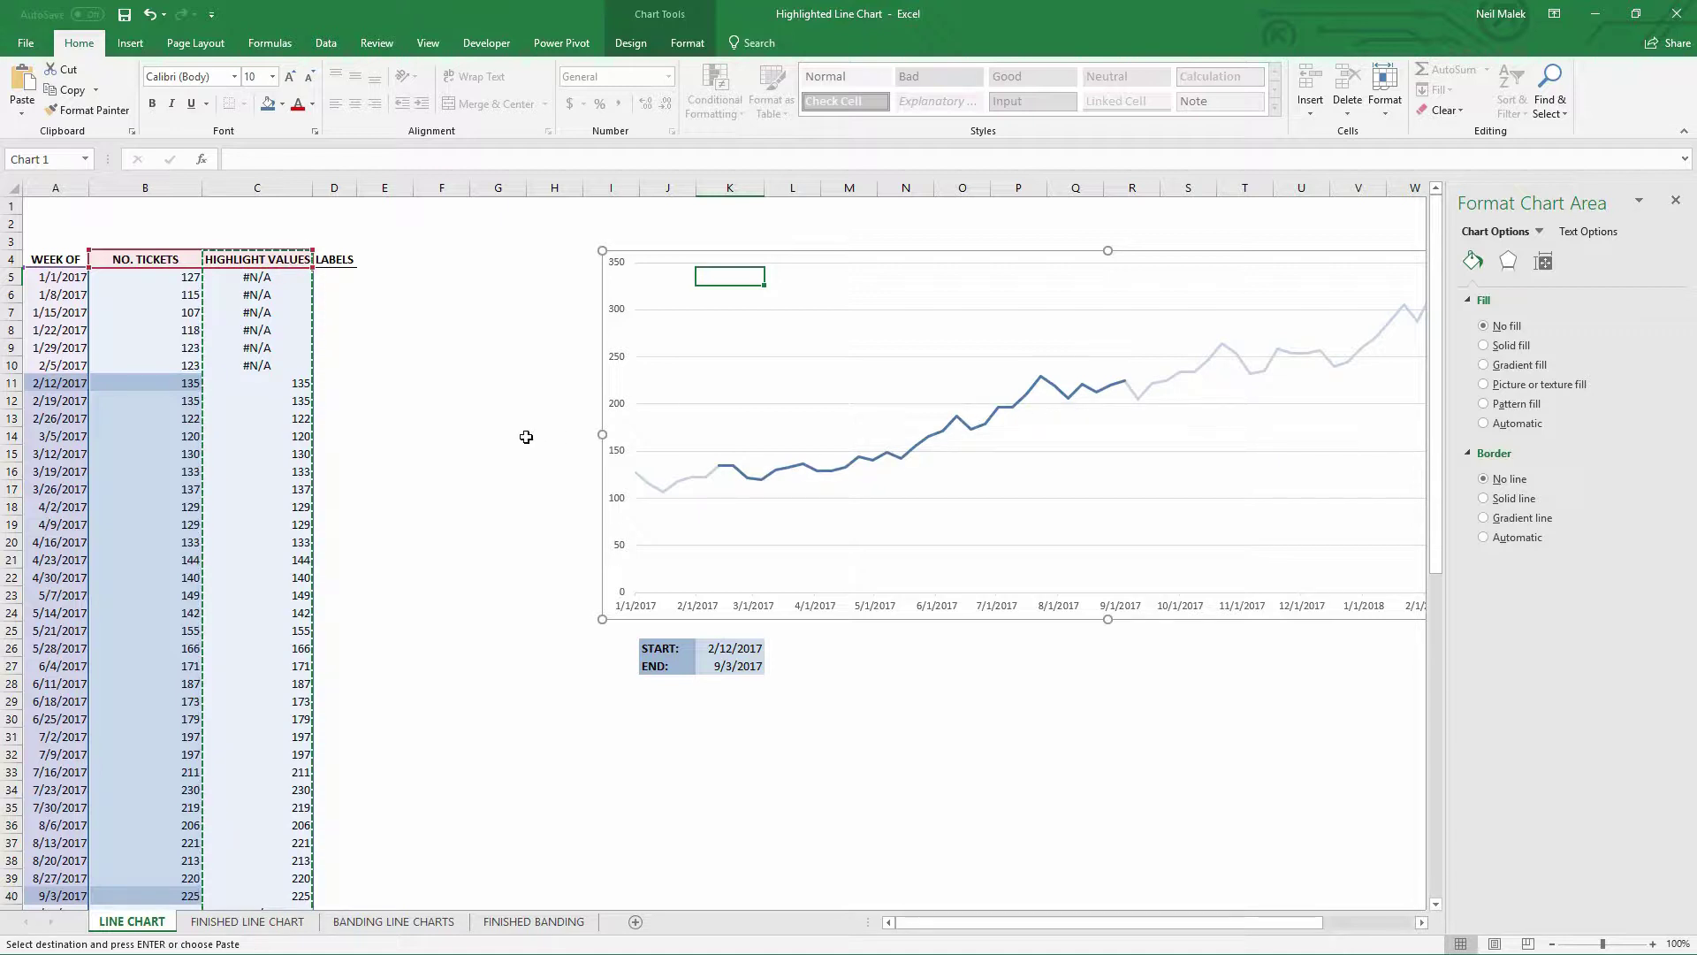
Give the new HIGHLIGHT VALUES line a dark blue solid colour.
left_click(926, 446)
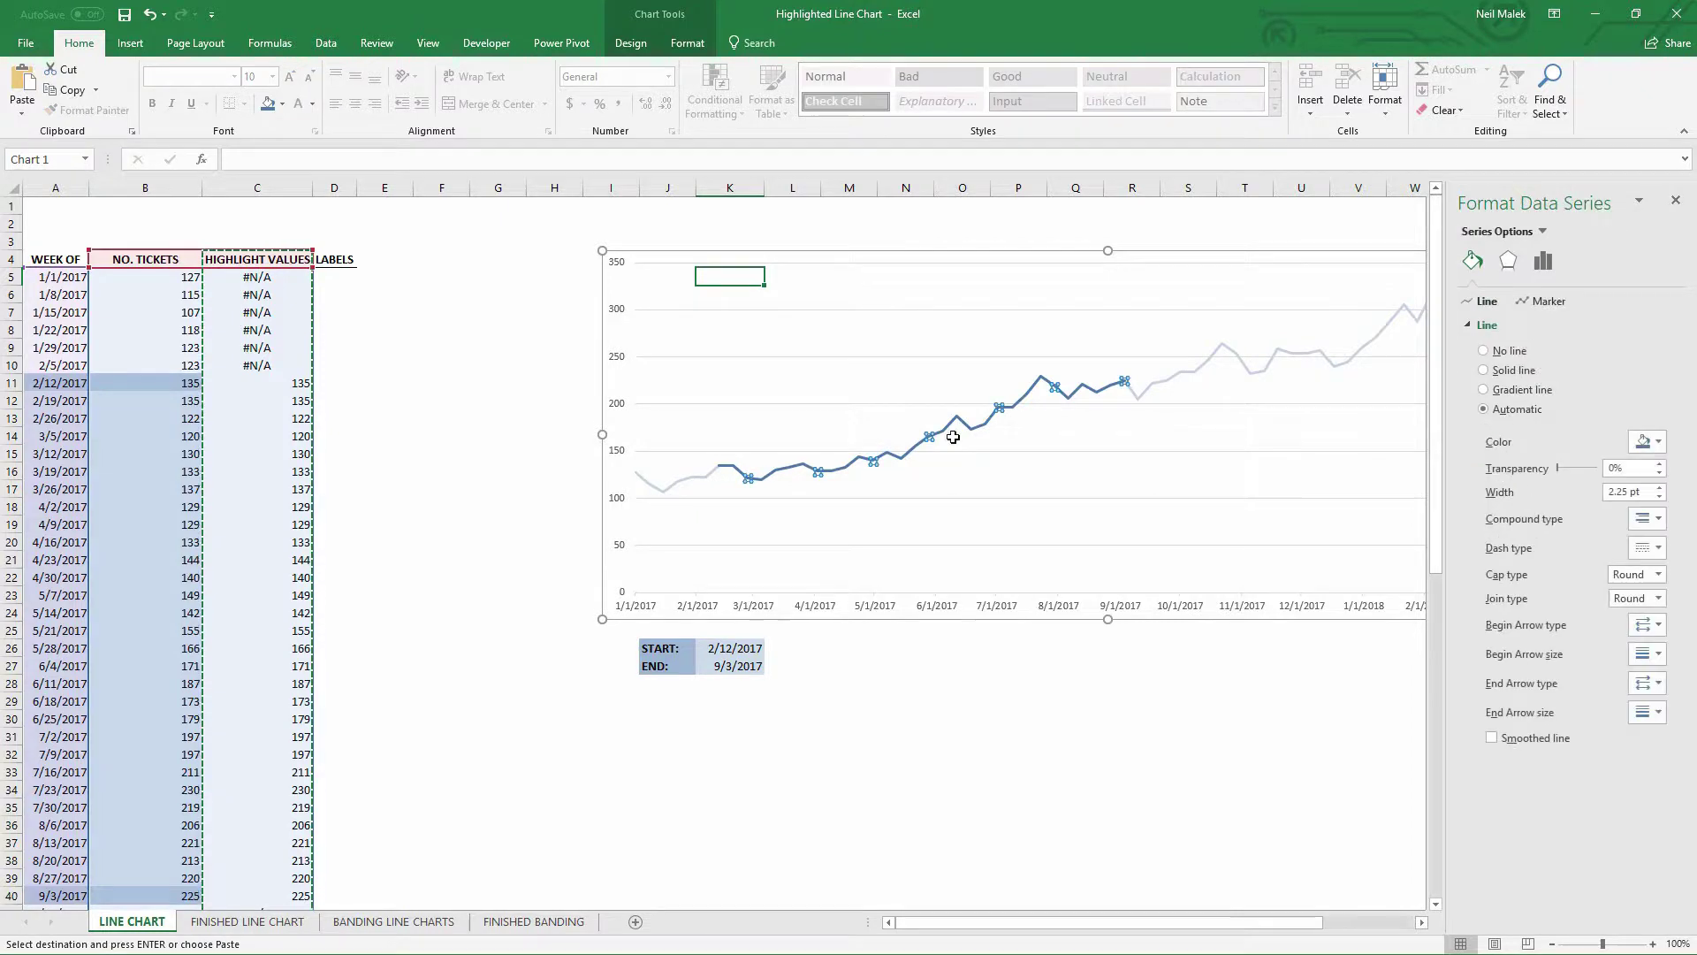
left_click(1655, 443)
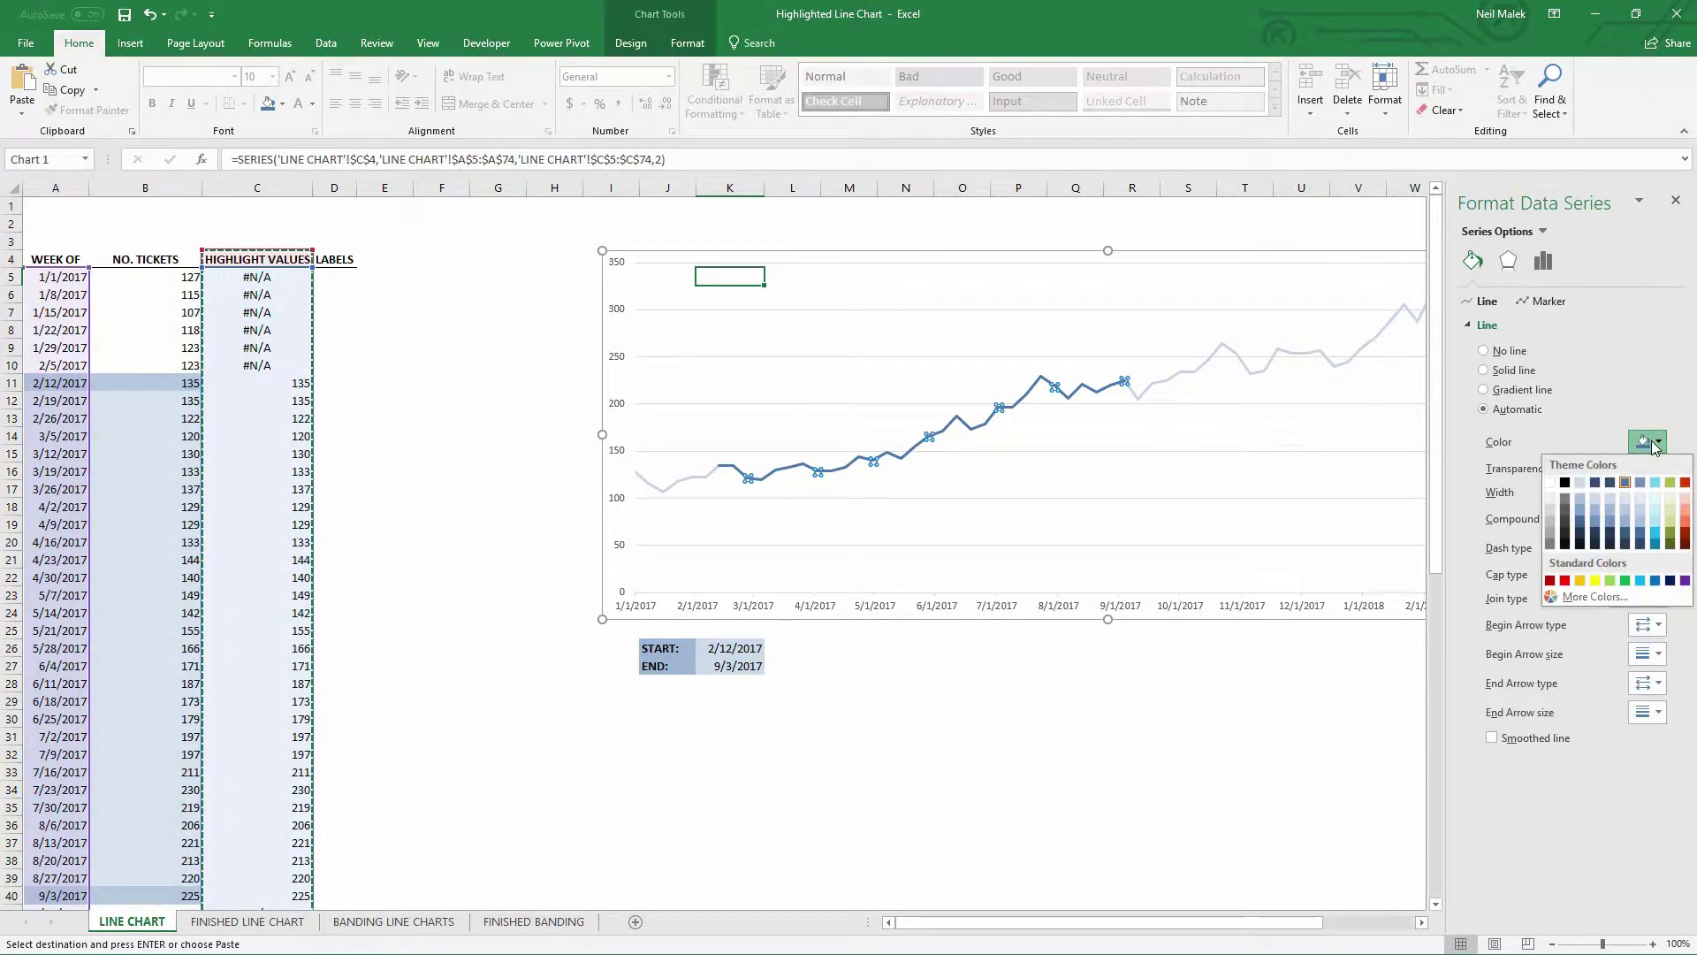
left_click(1612, 484)
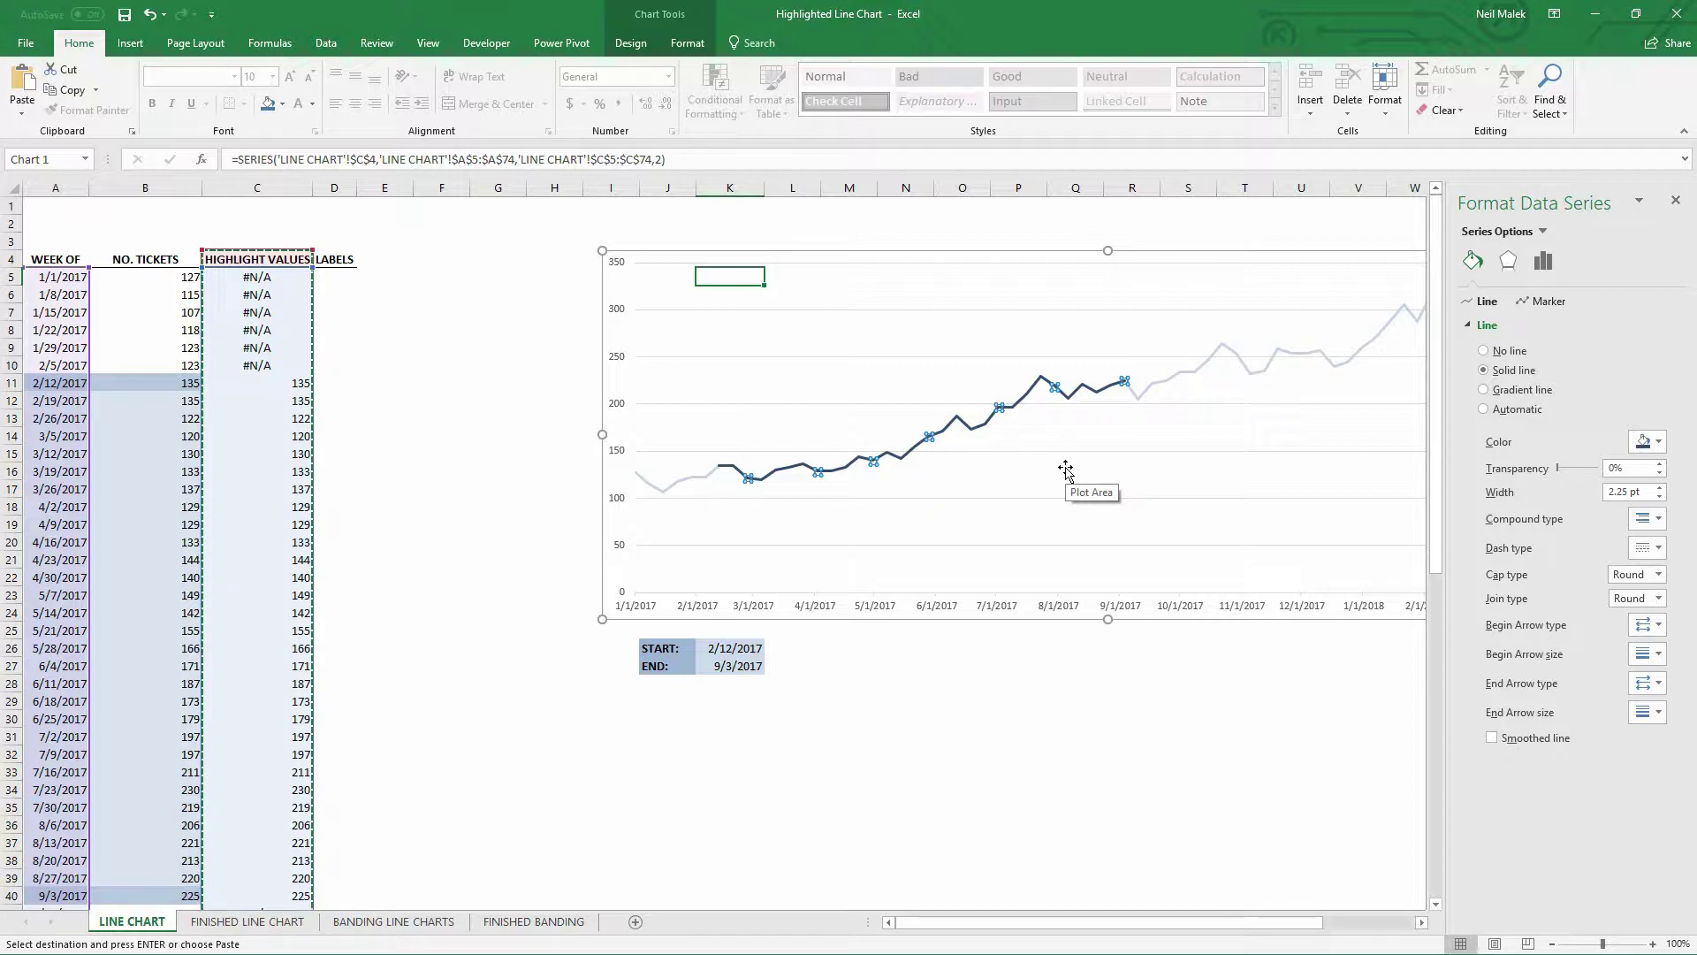
Check the chart's series in the Chart Elements list under Chart Tools Format.
left_click(948, 253)
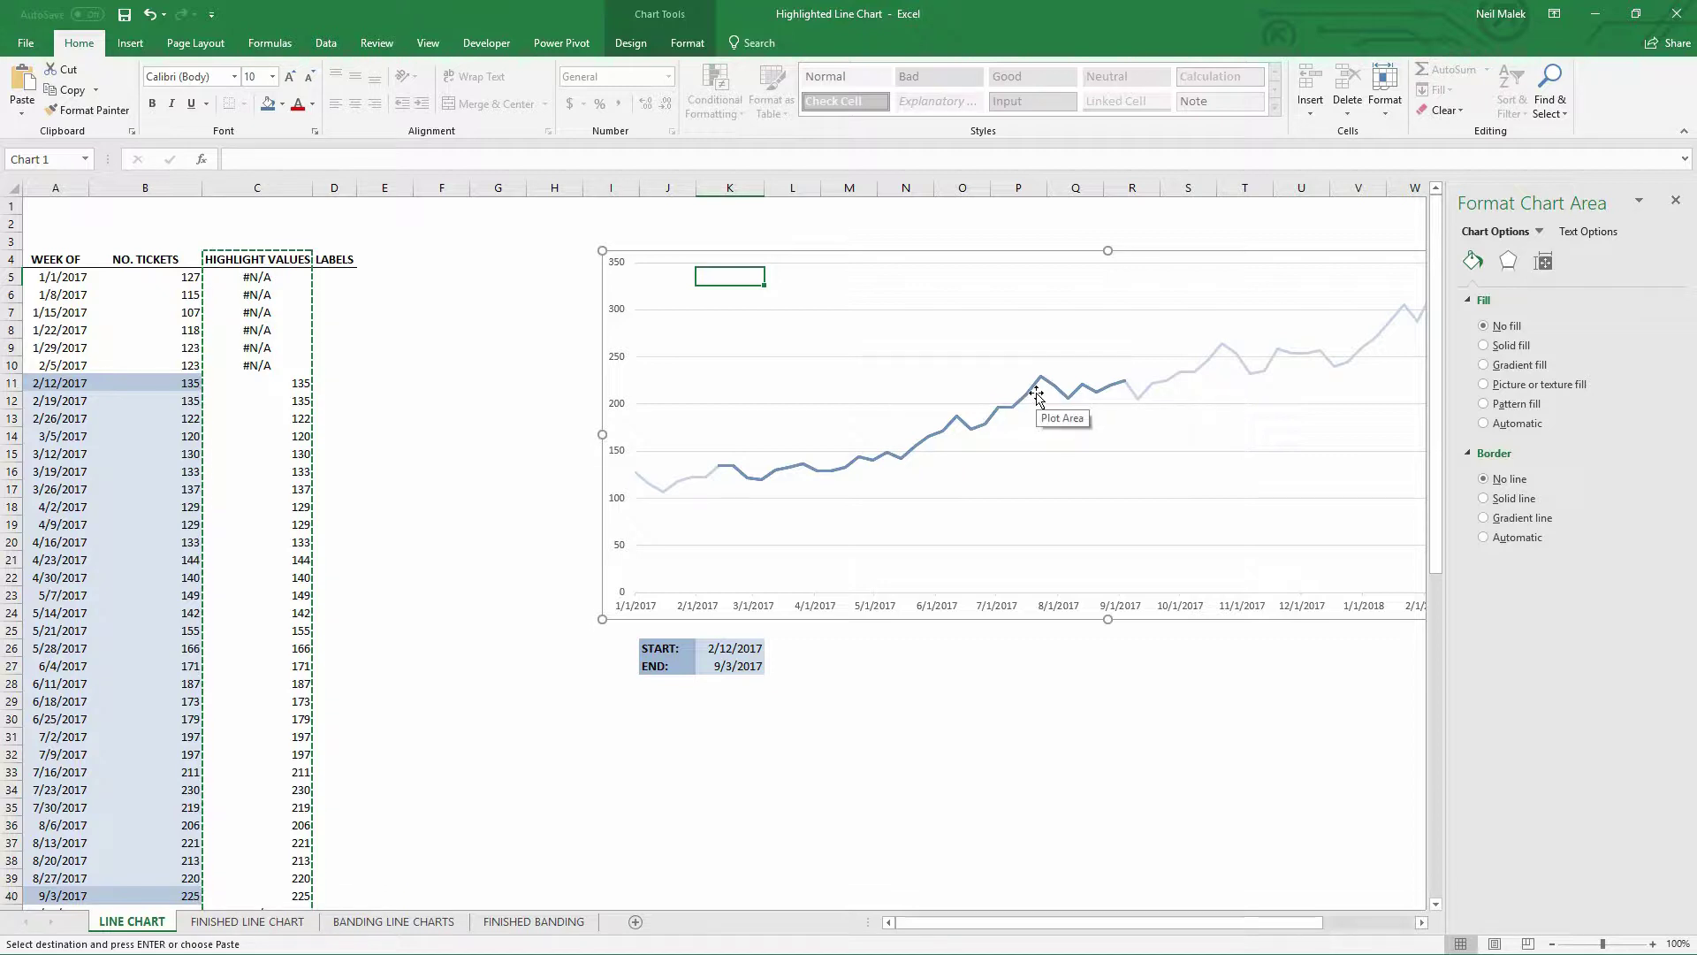
left_click(689, 48)
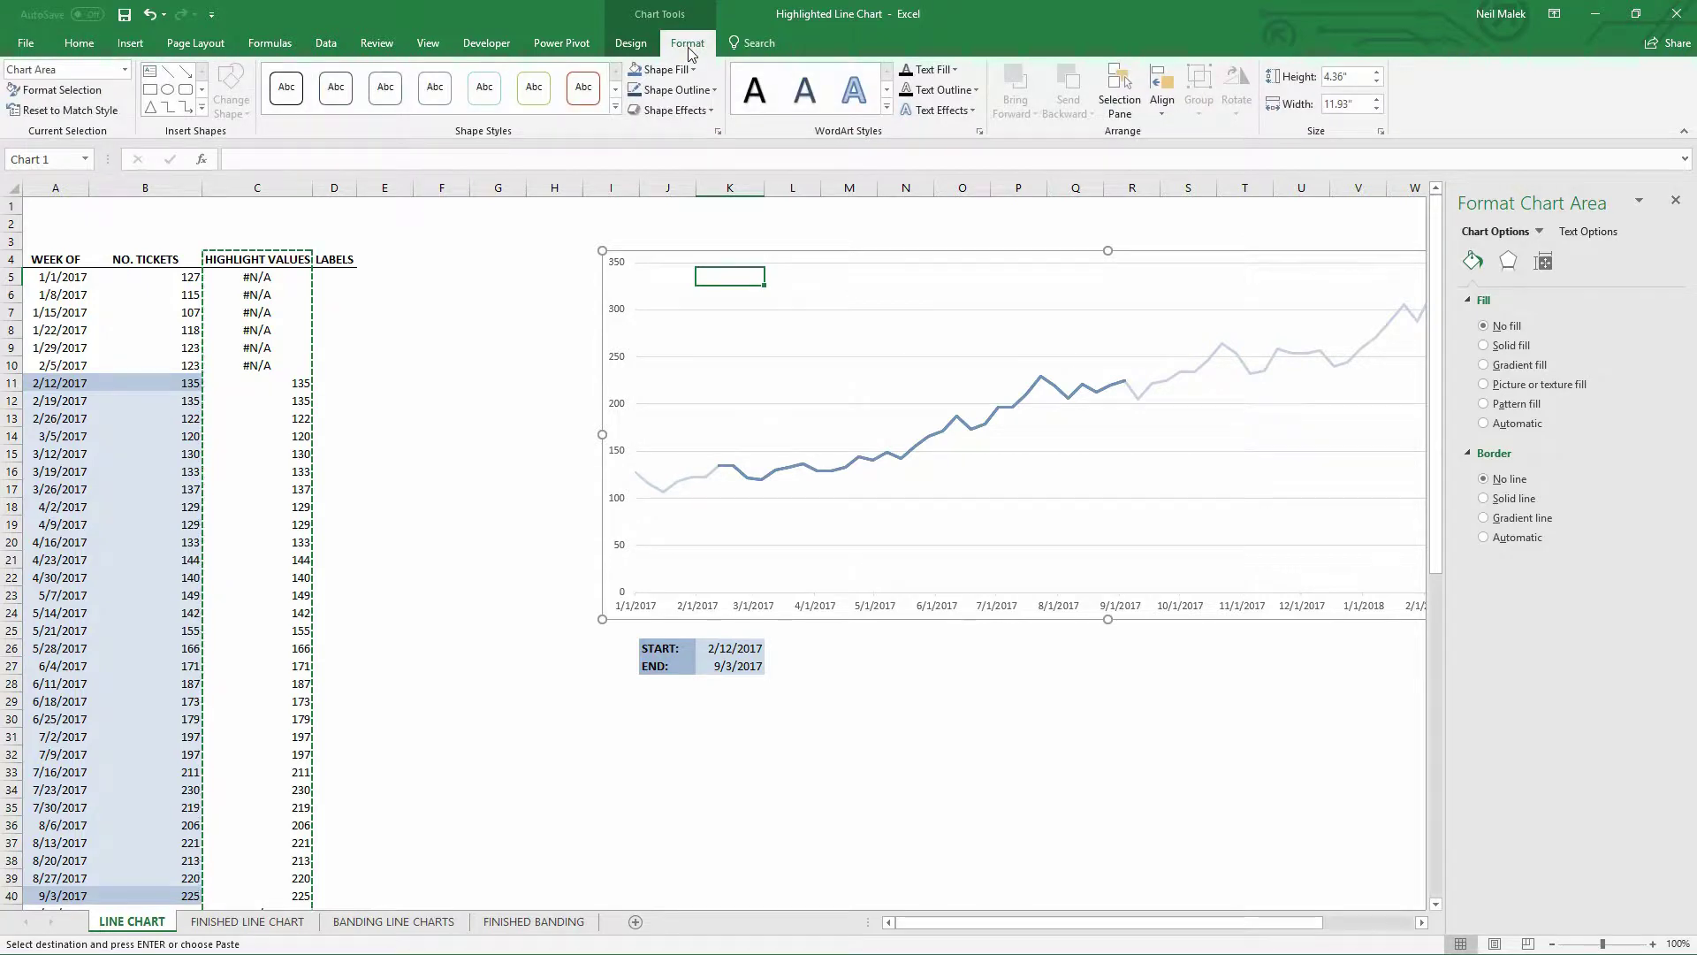
left_click(125, 70)
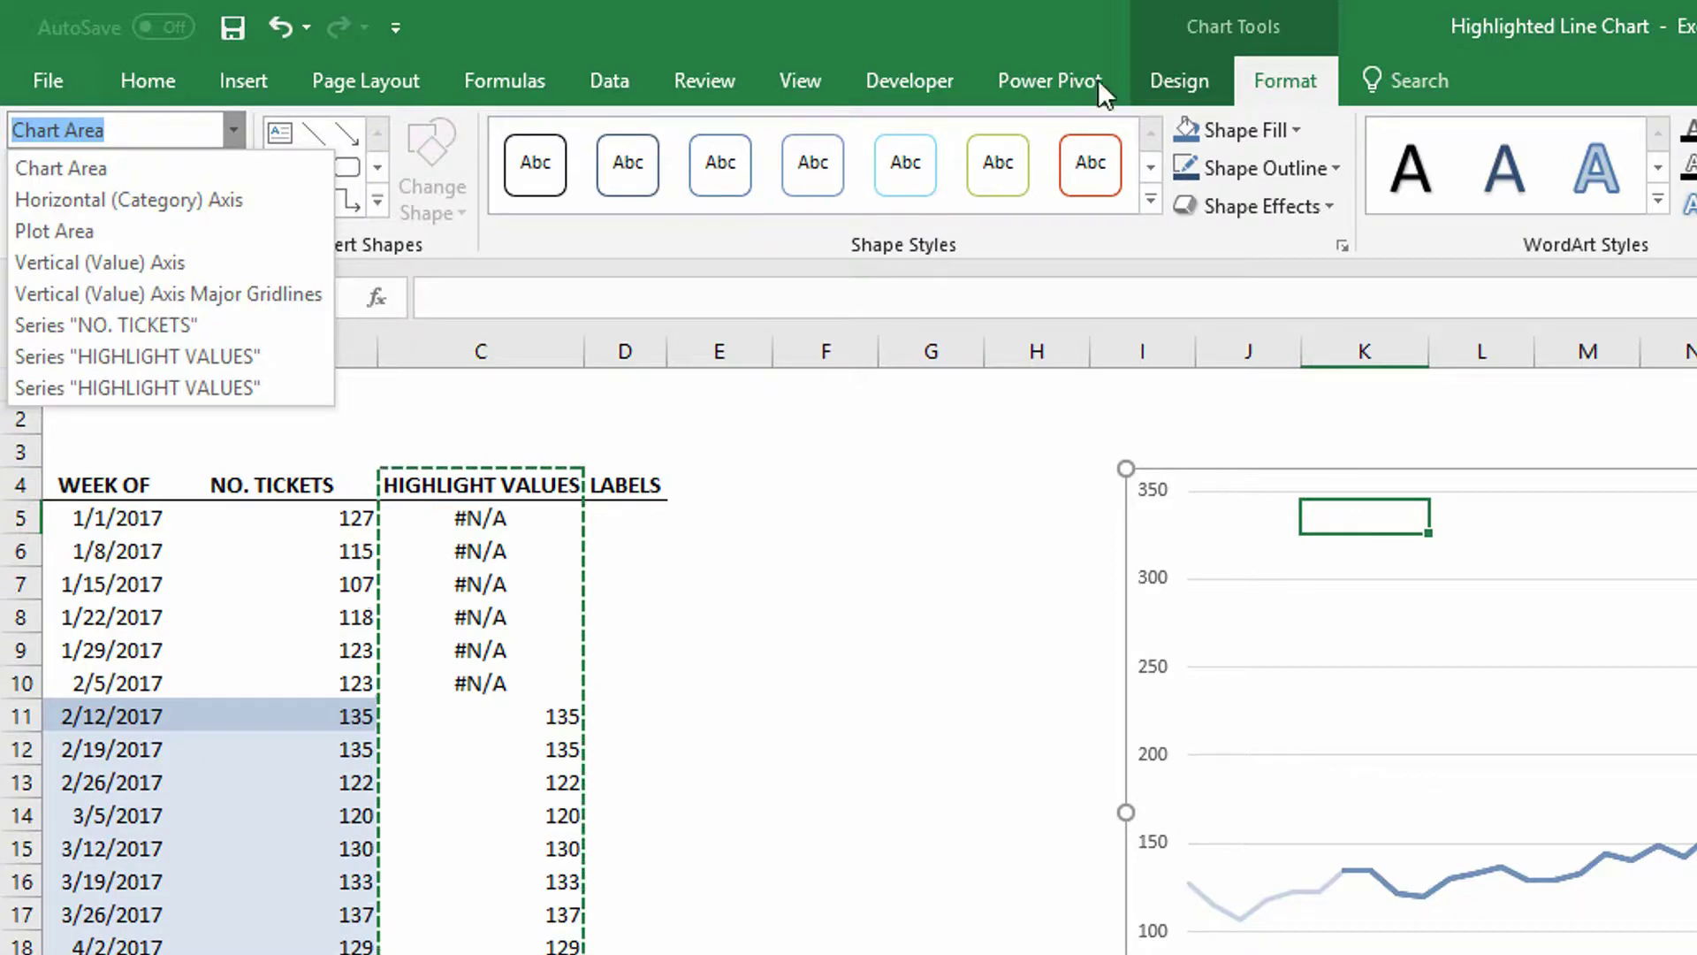
left_click(1192, 81)
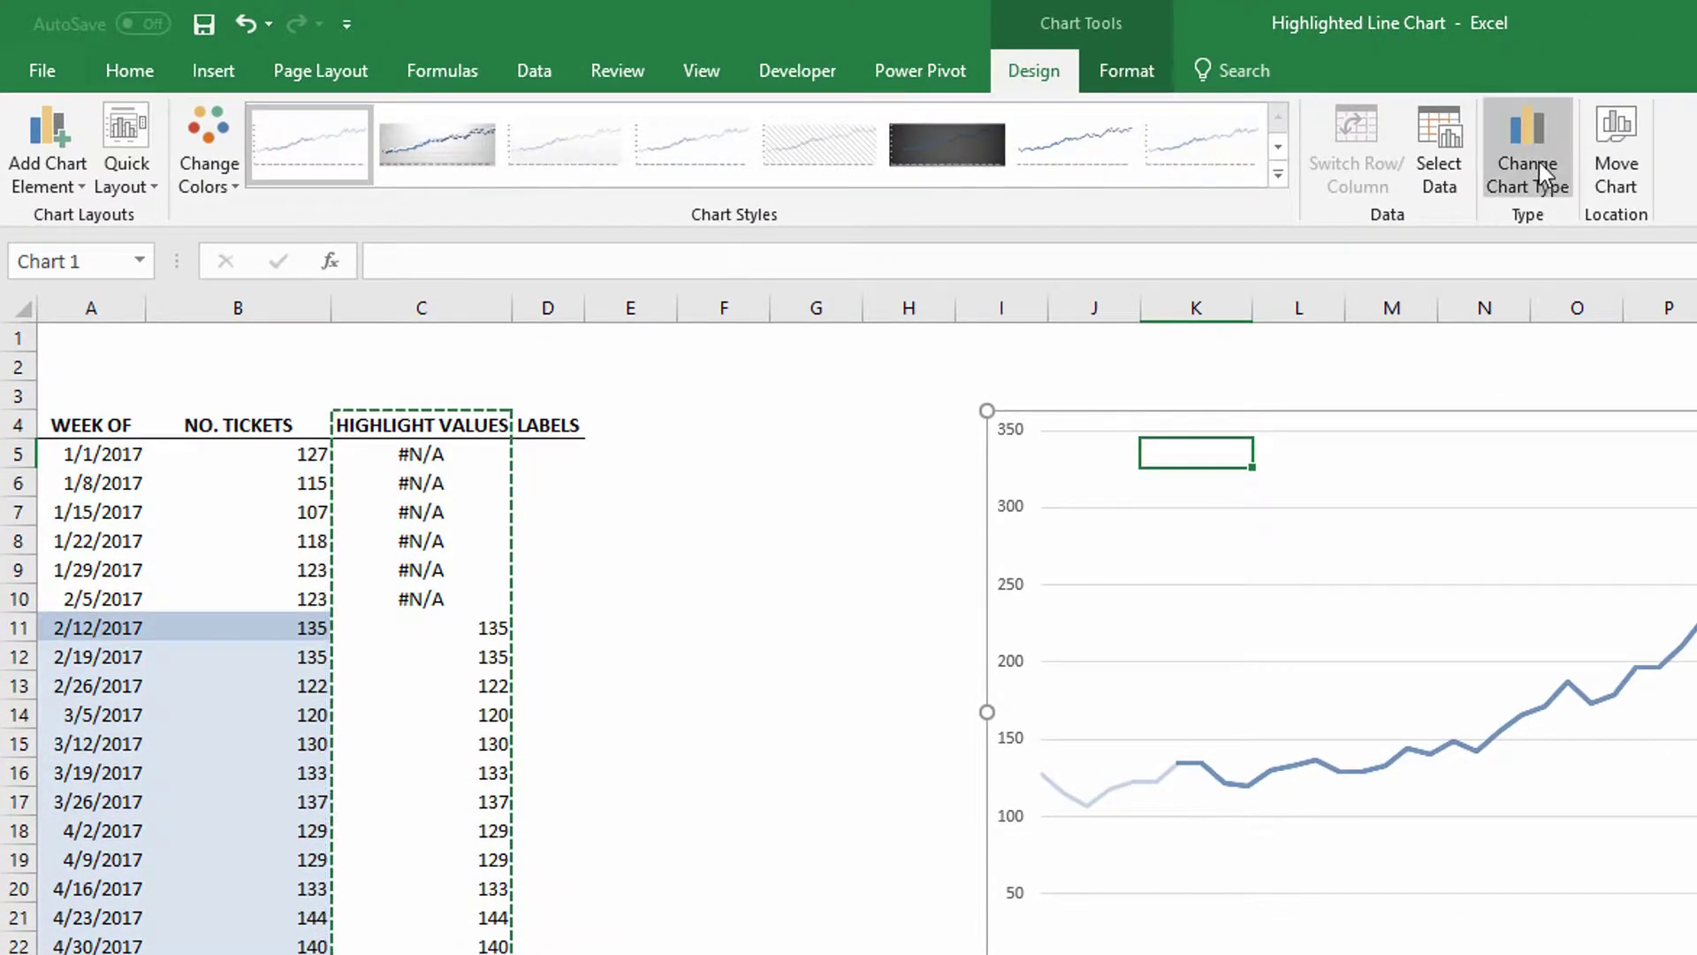
Make a combo chart: NO. TICKETS and first HIGHLIGHT VALUES as Line, second HIGHLIGHT VALUES as Area.
left_click(1540, 161)
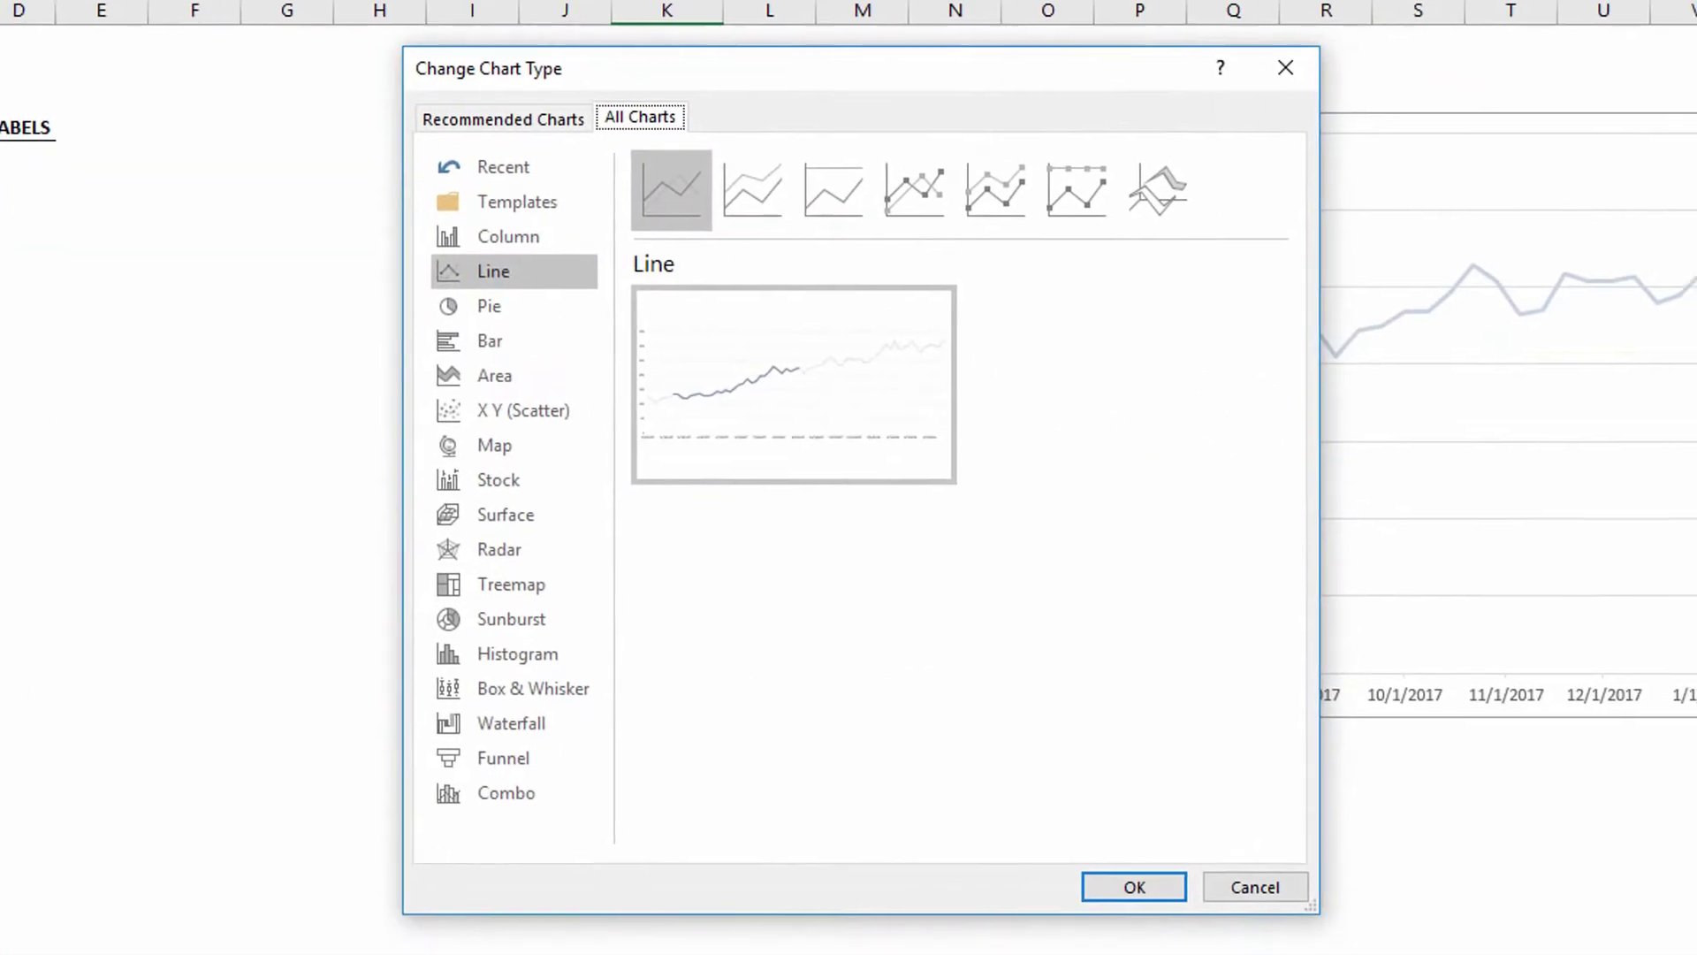
mouse_move(751, 378)
left_click(506, 799)
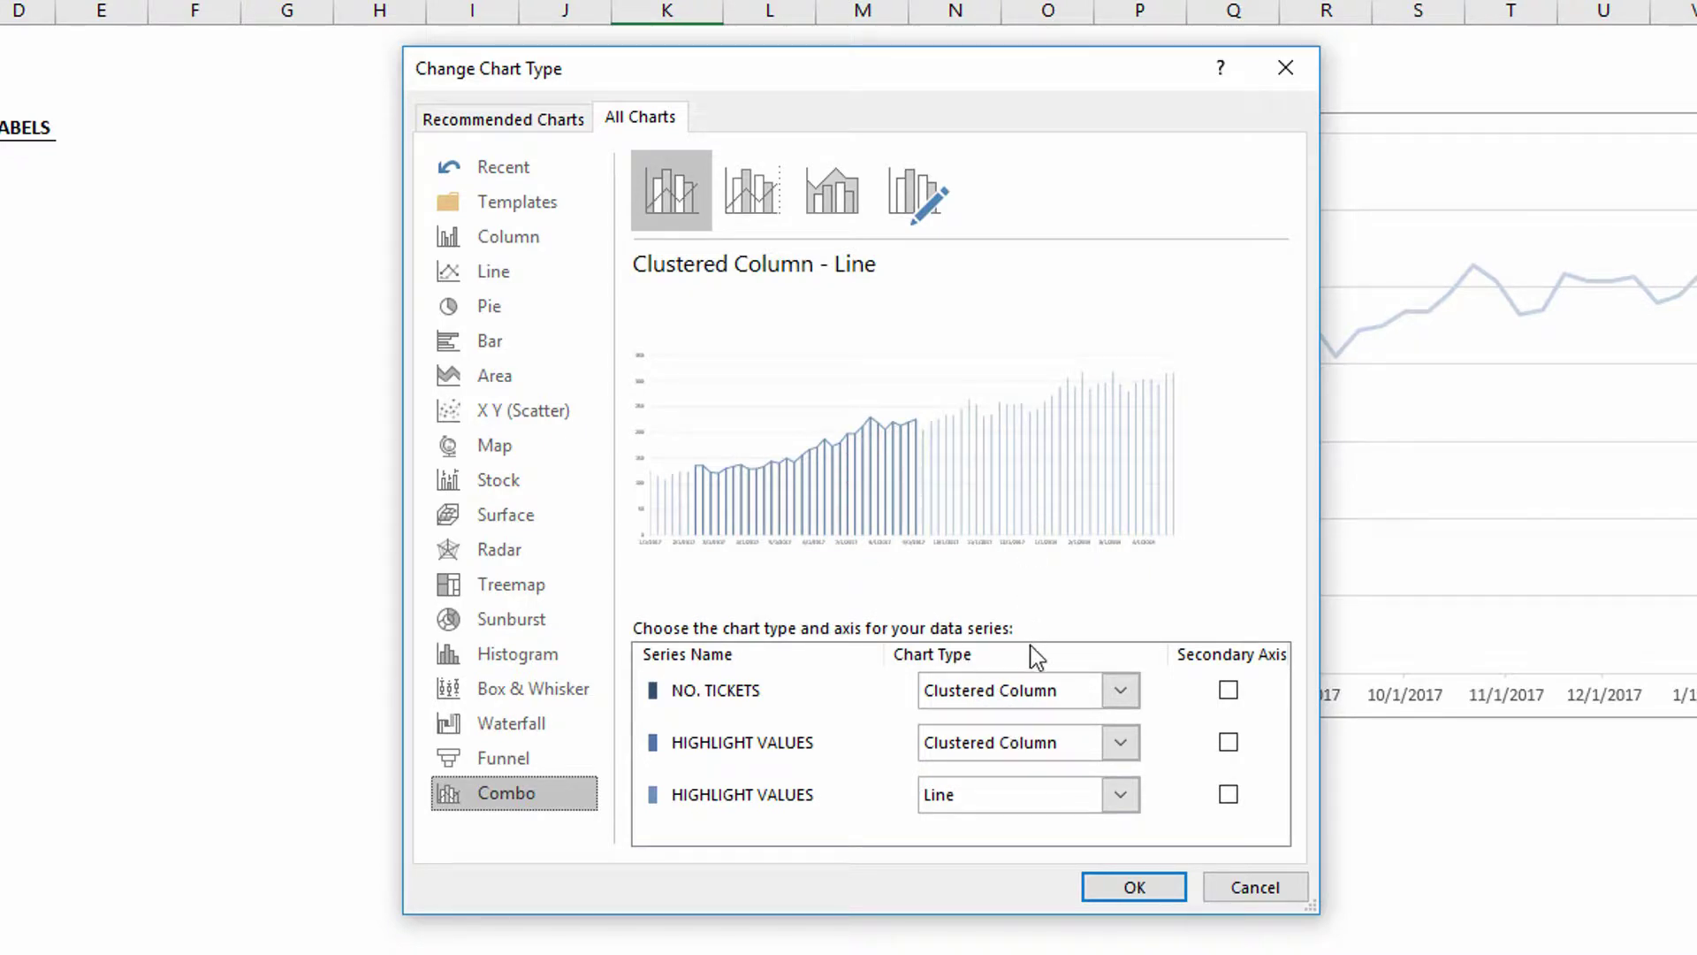
left_click(1120, 690)
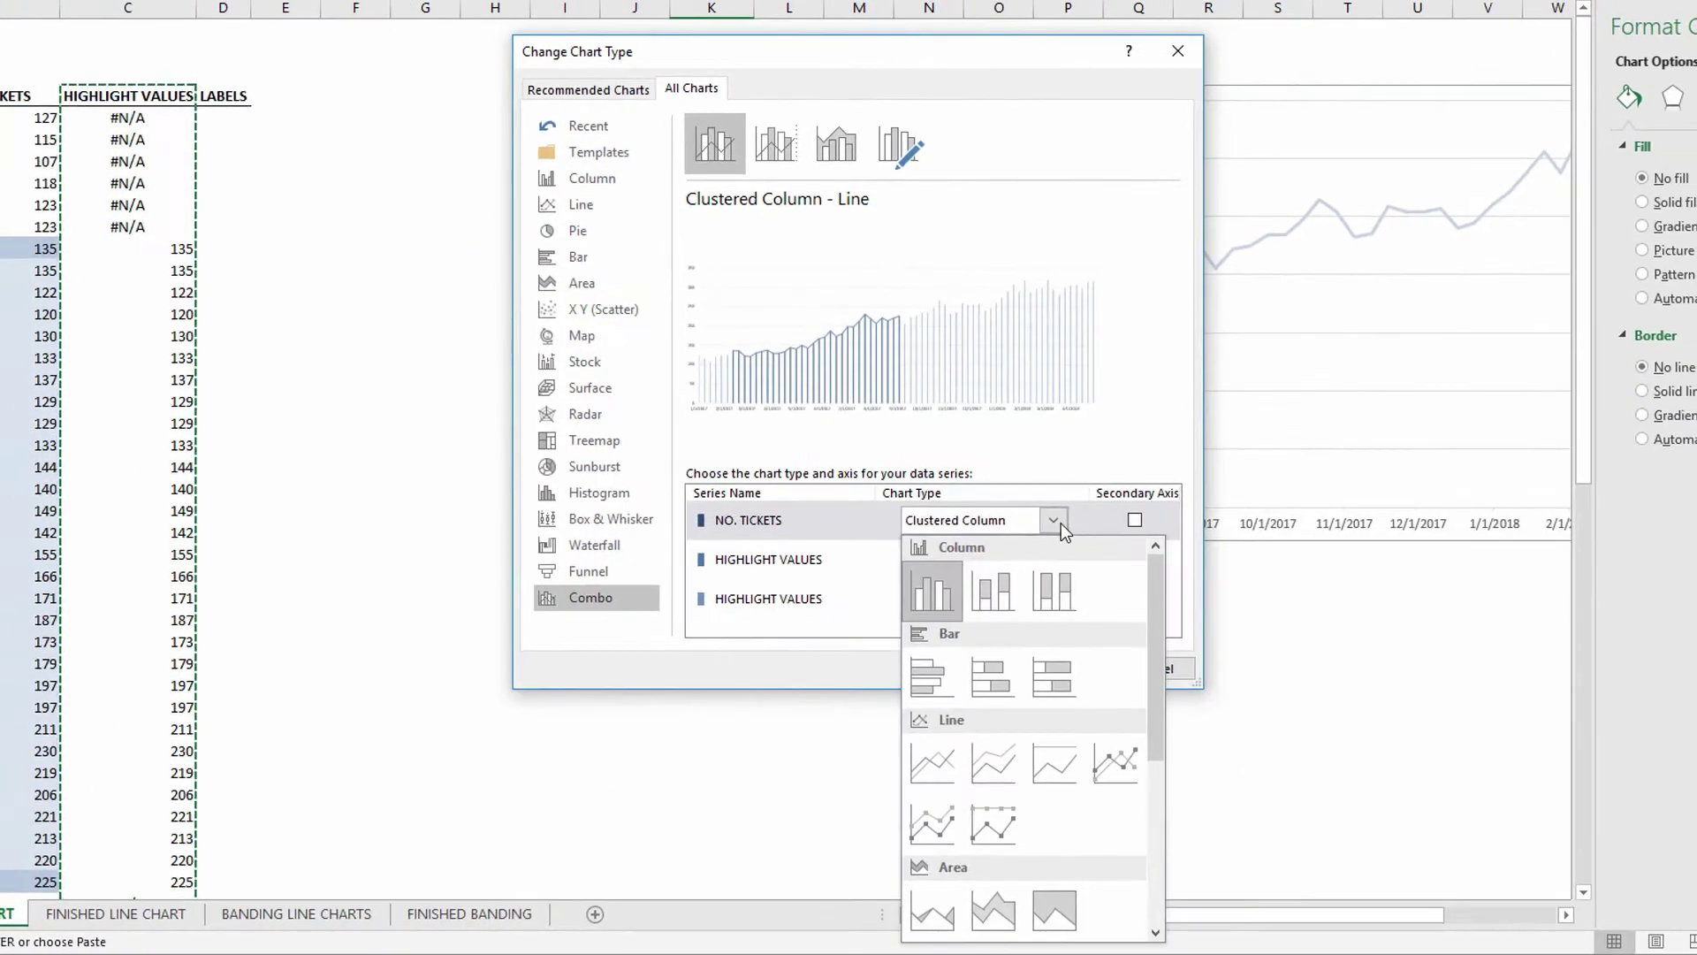
left_click(951, 762)
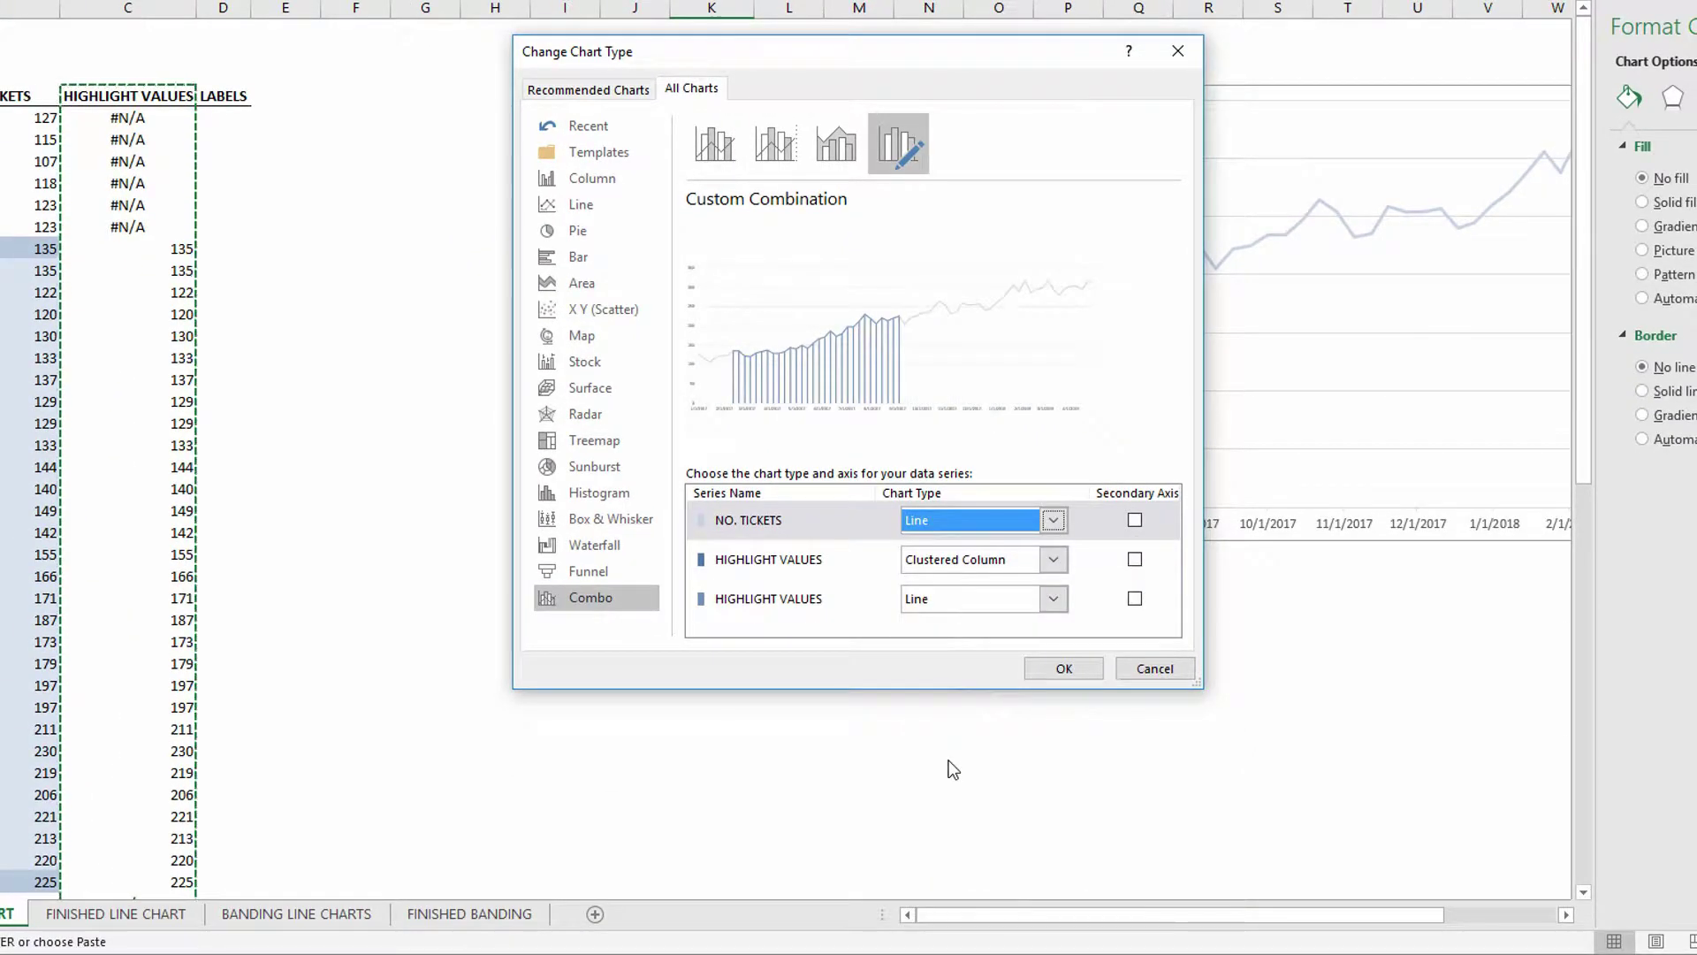
left_click(1053, 559)
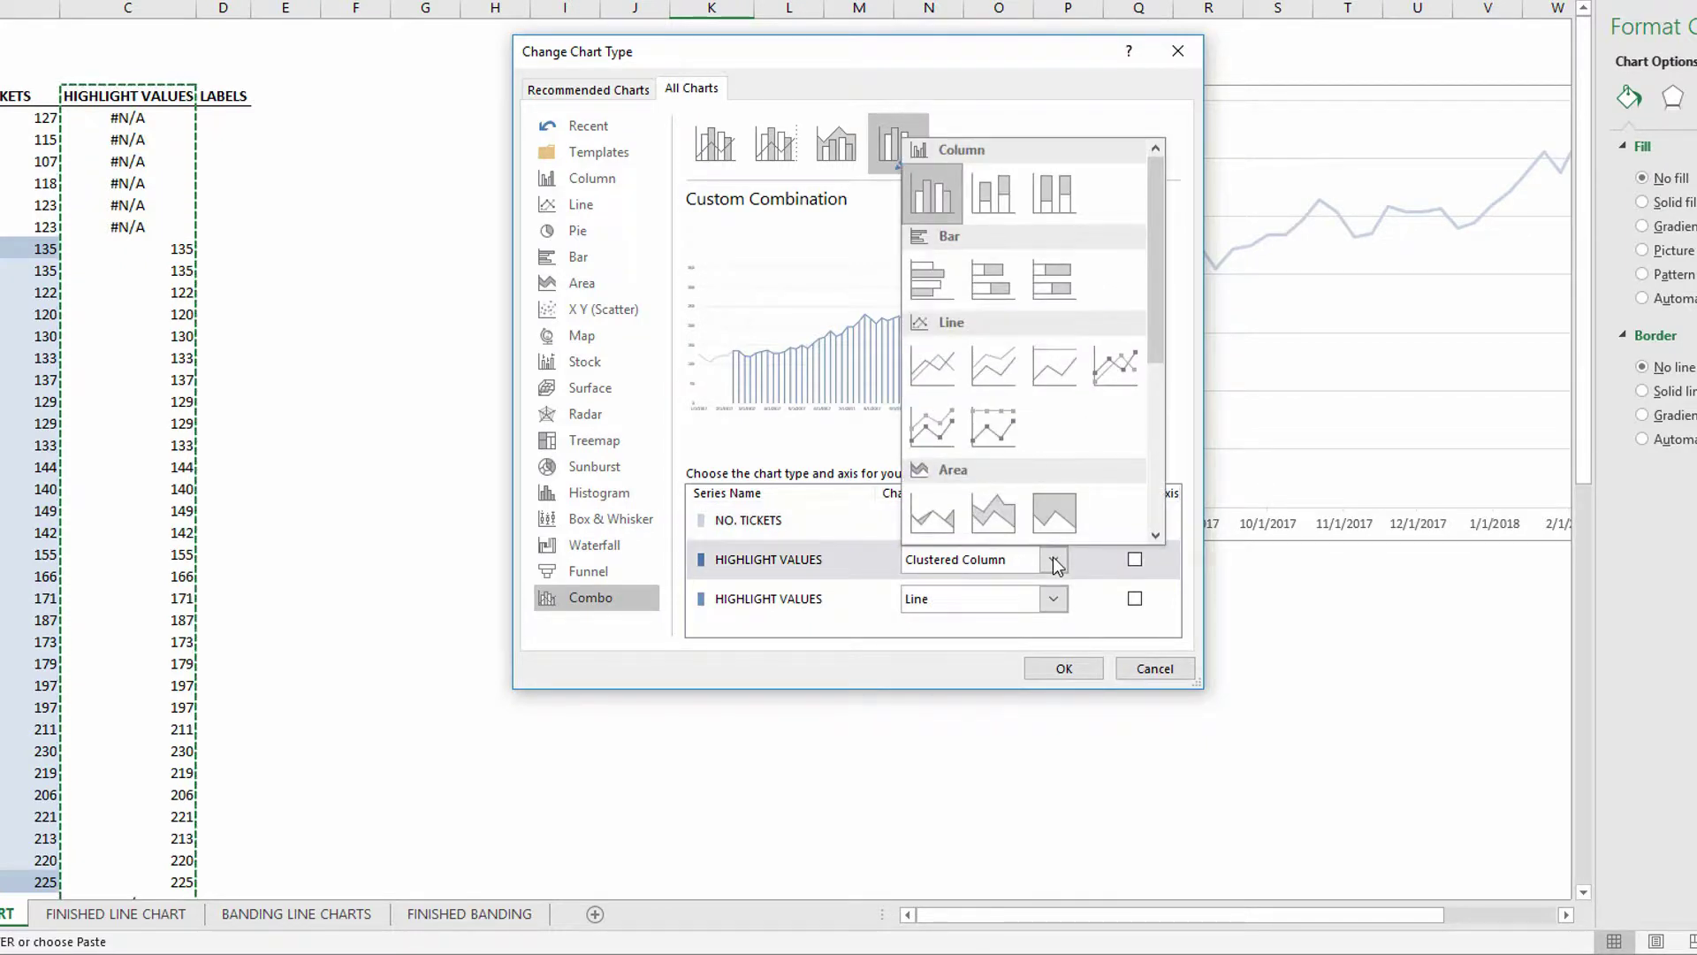
left_click(929, 379)
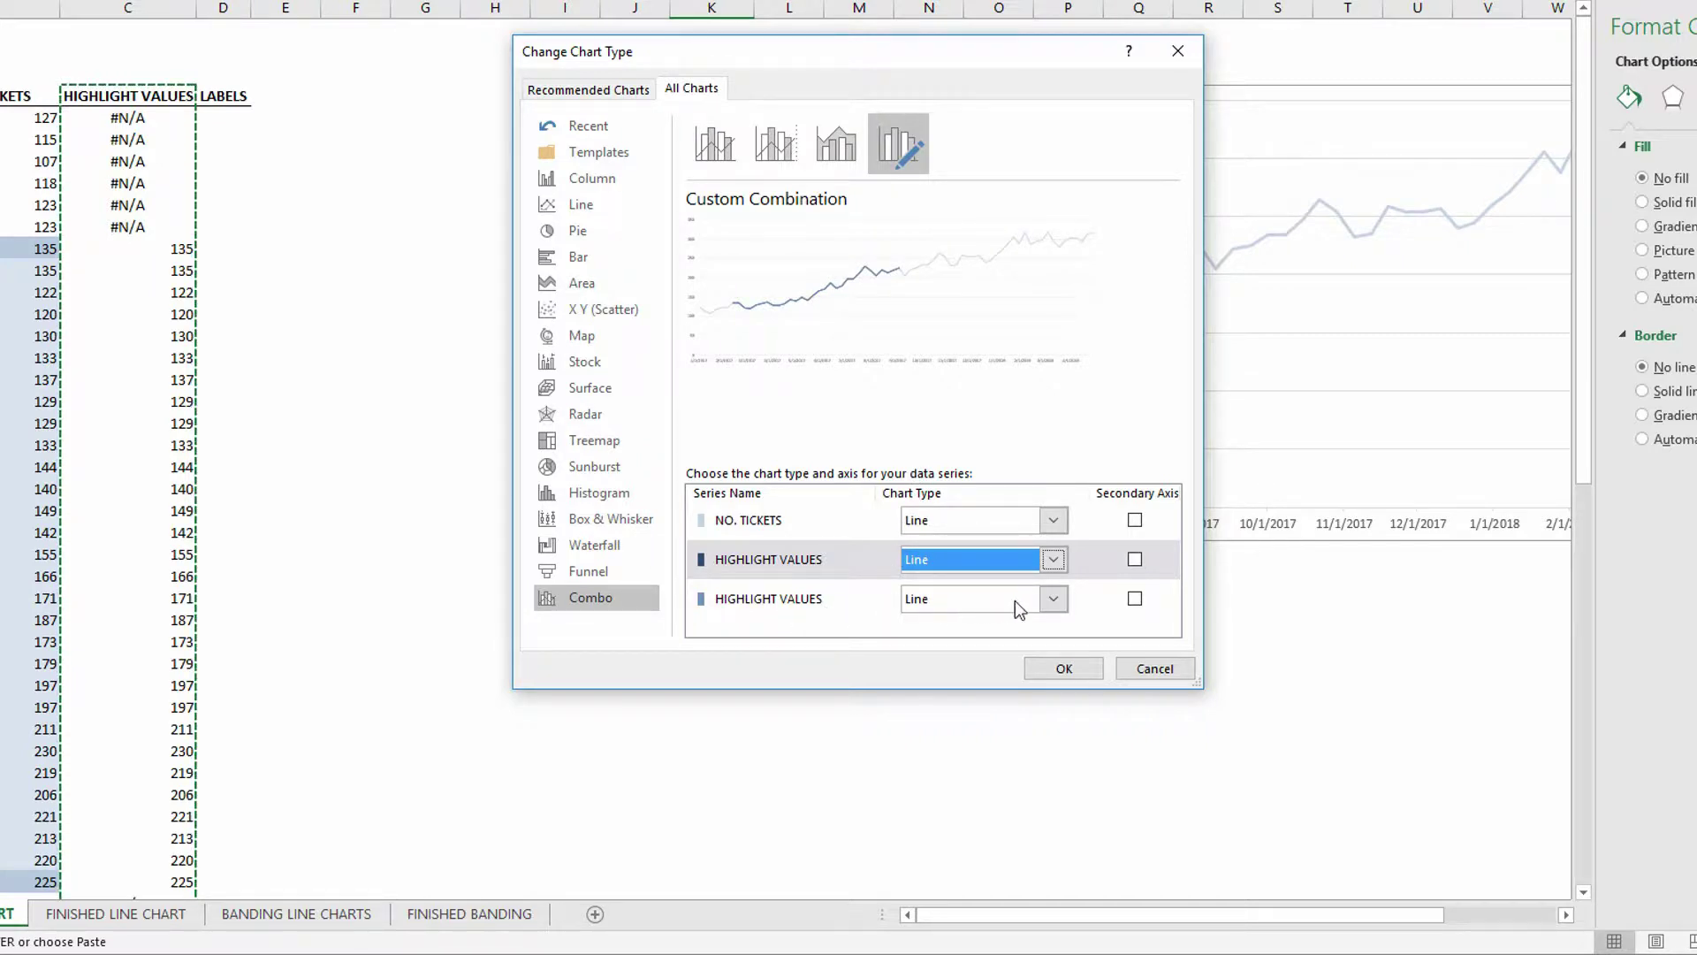
left_click(1055, 596)
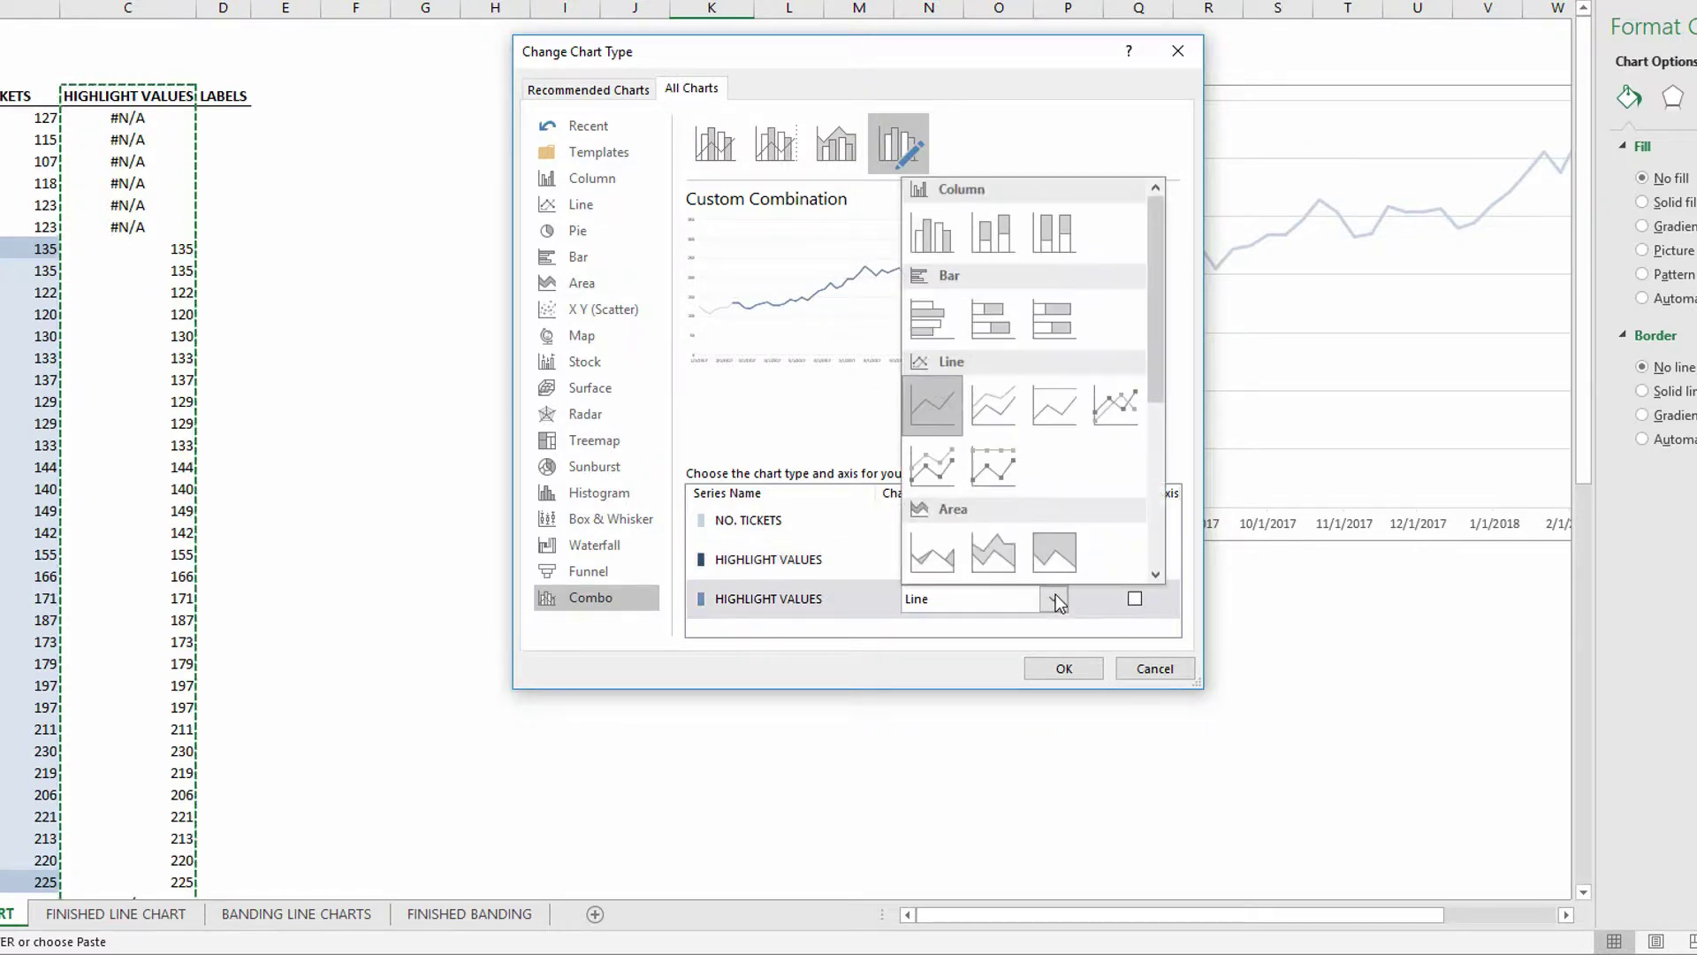
left_click(937, 559)
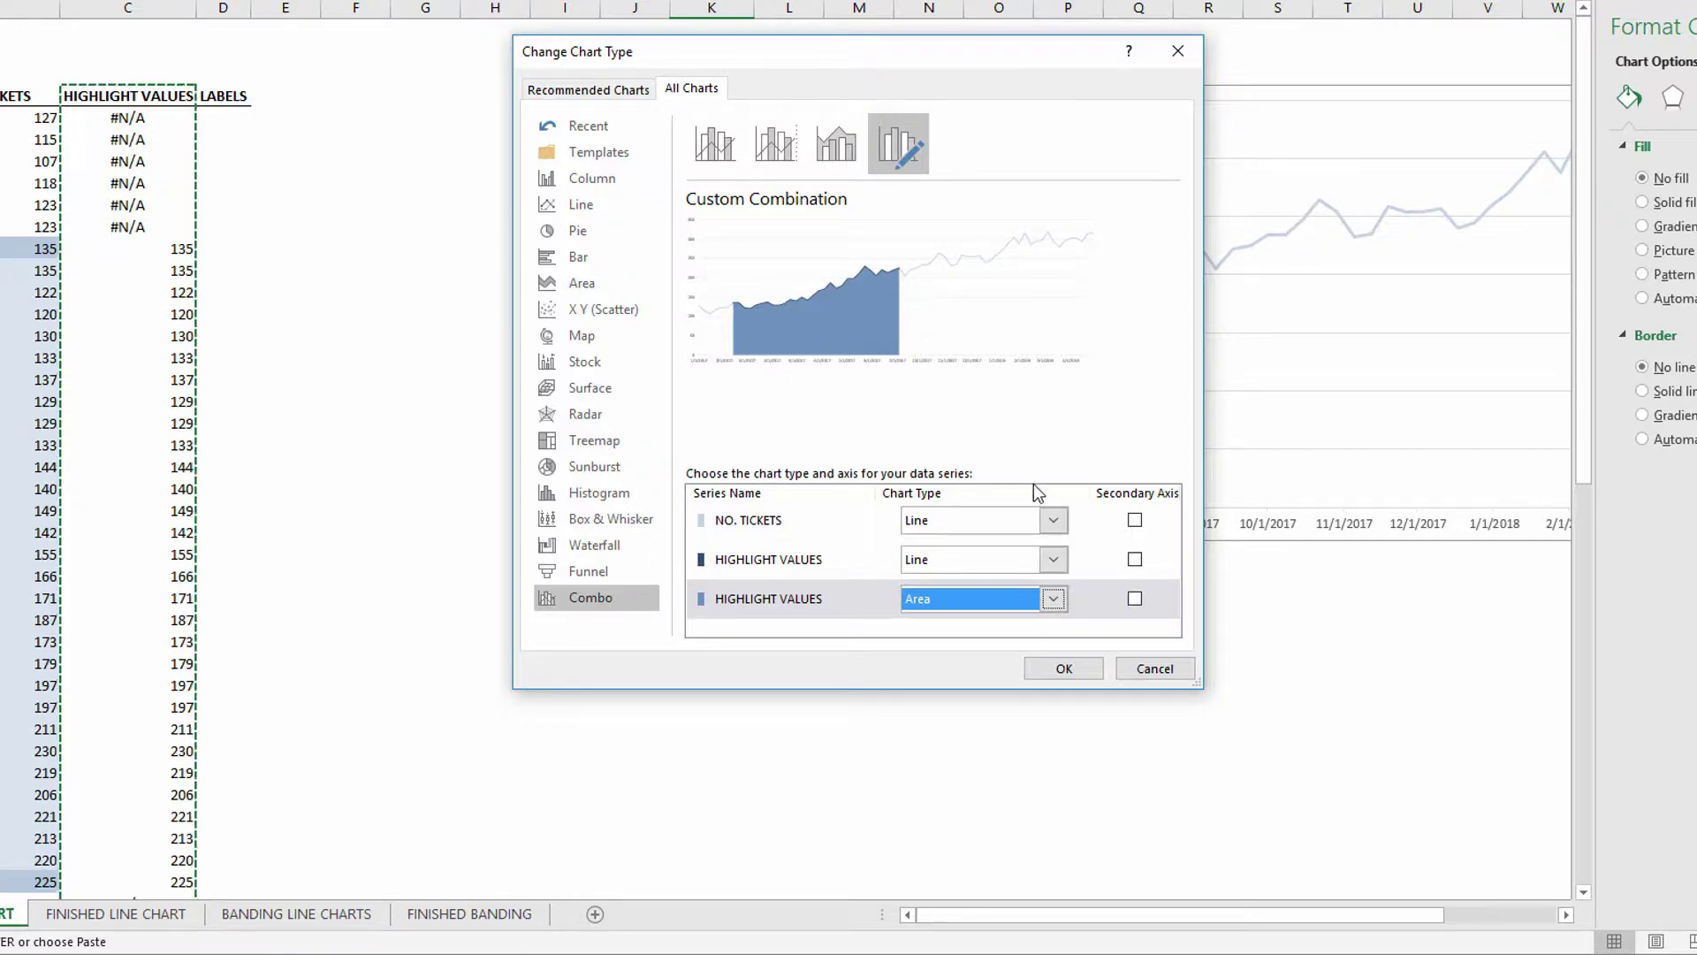
left_click(1064, 668)
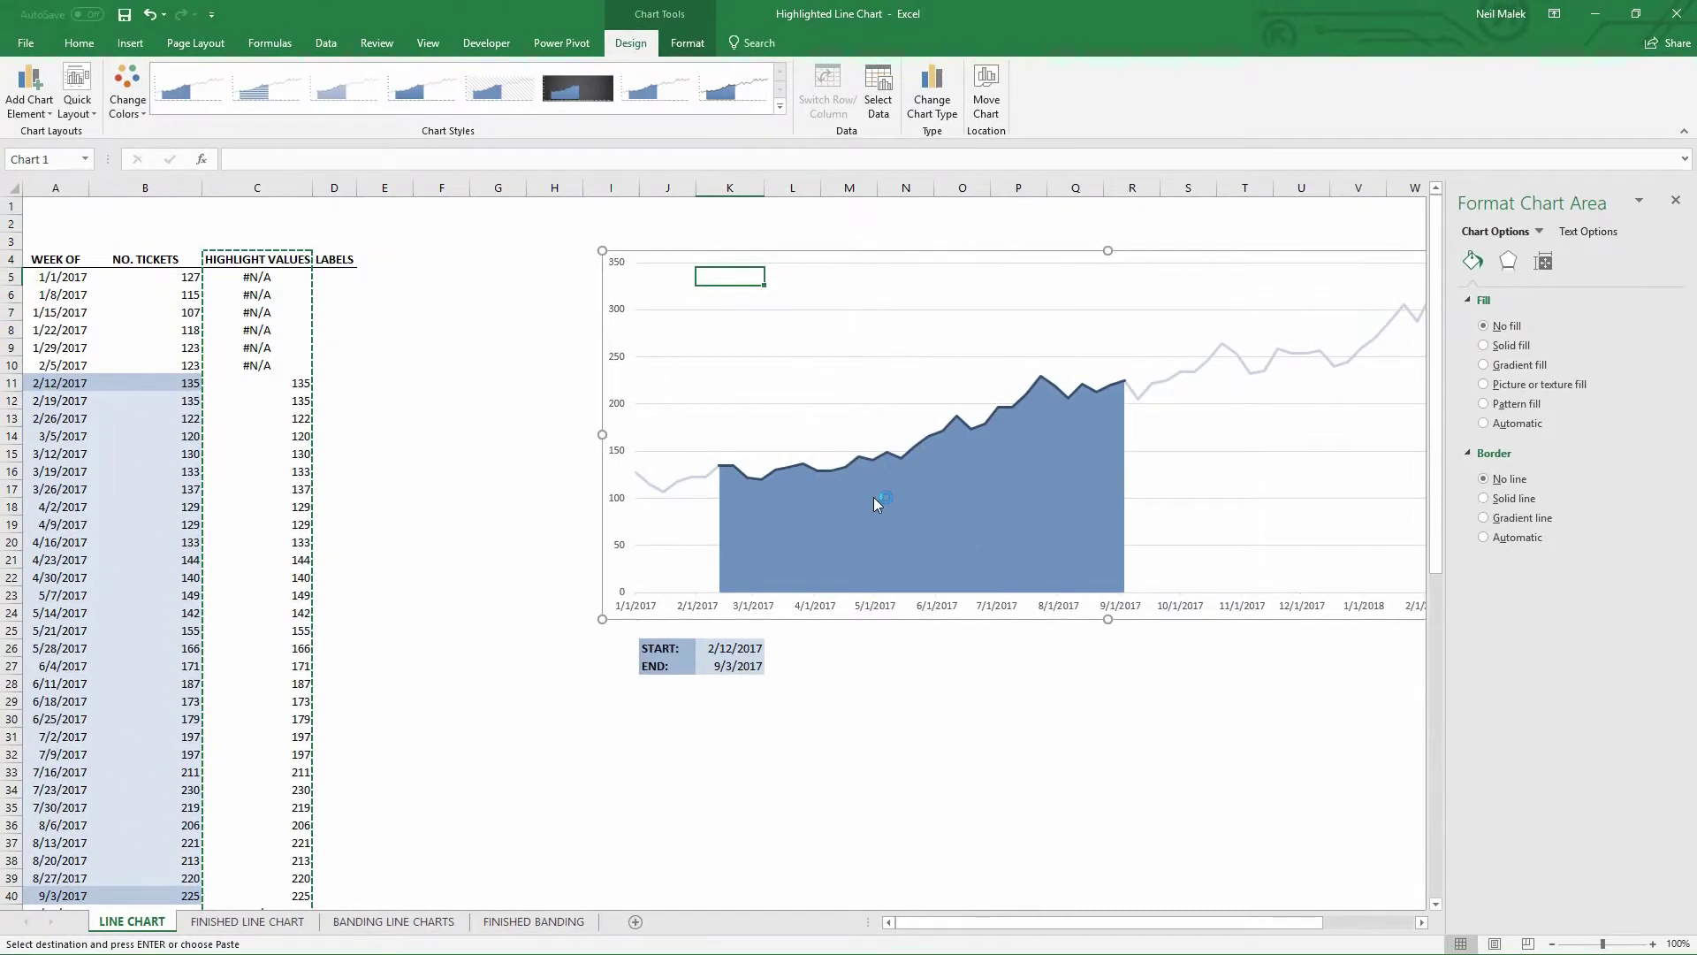
Give the highlighted area series a gradient fill and remove the middle gradient stop.
left_click(923, 500)
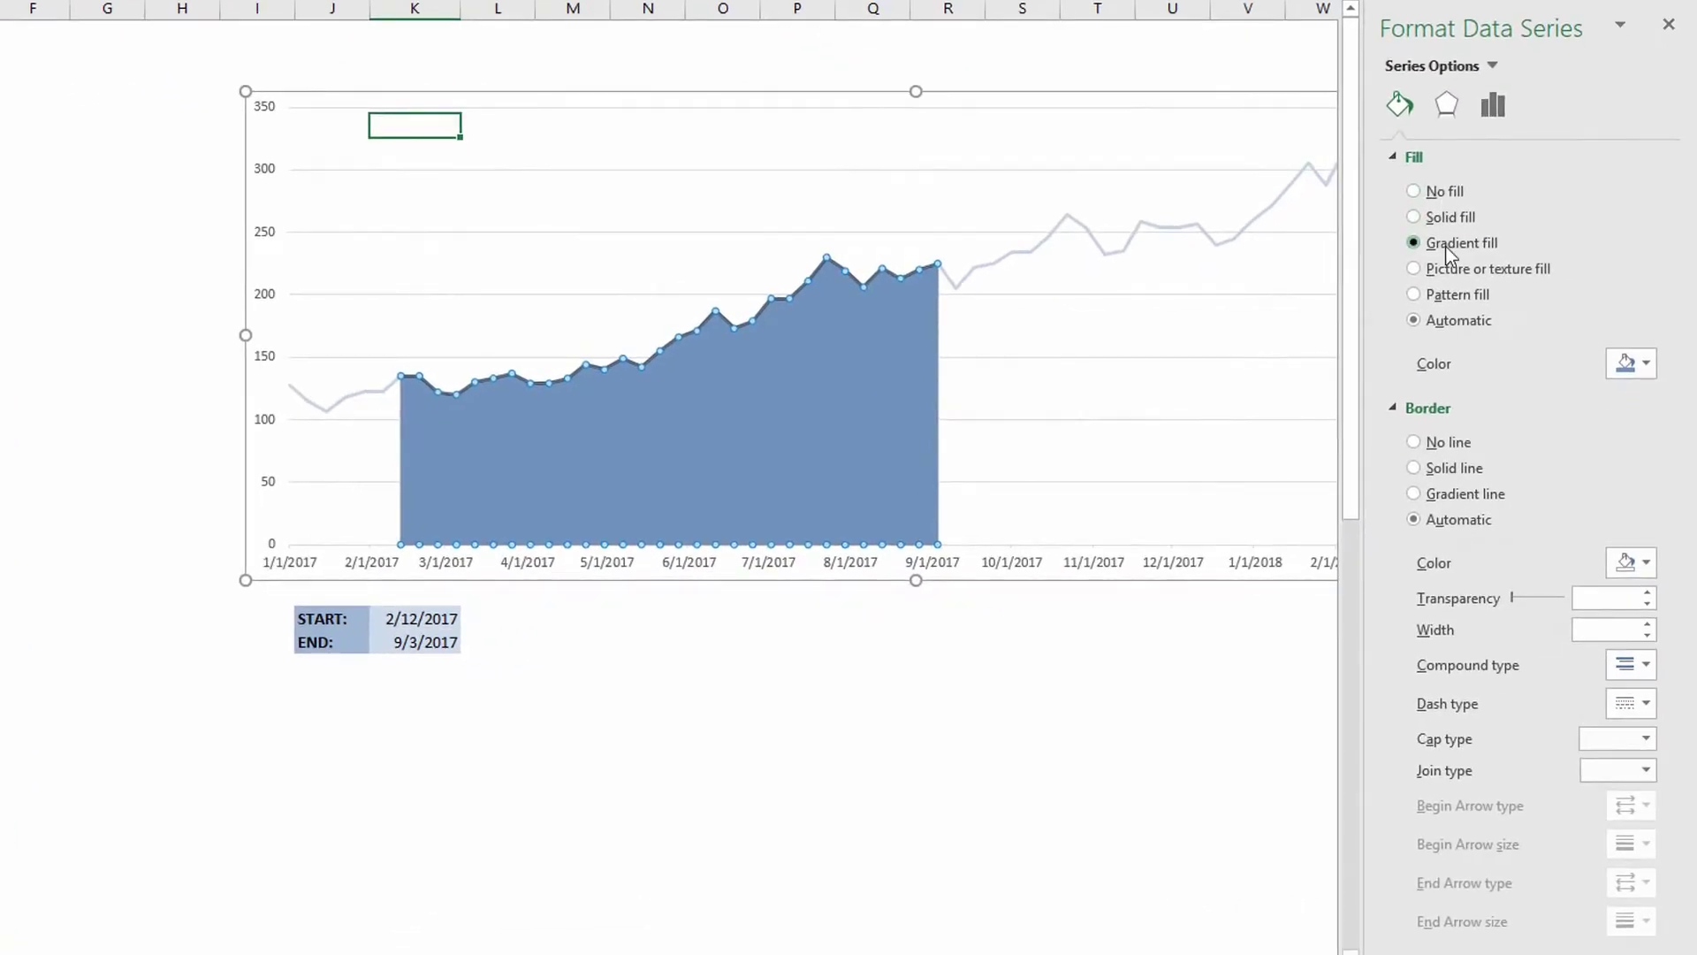
left_click(1446, 251)
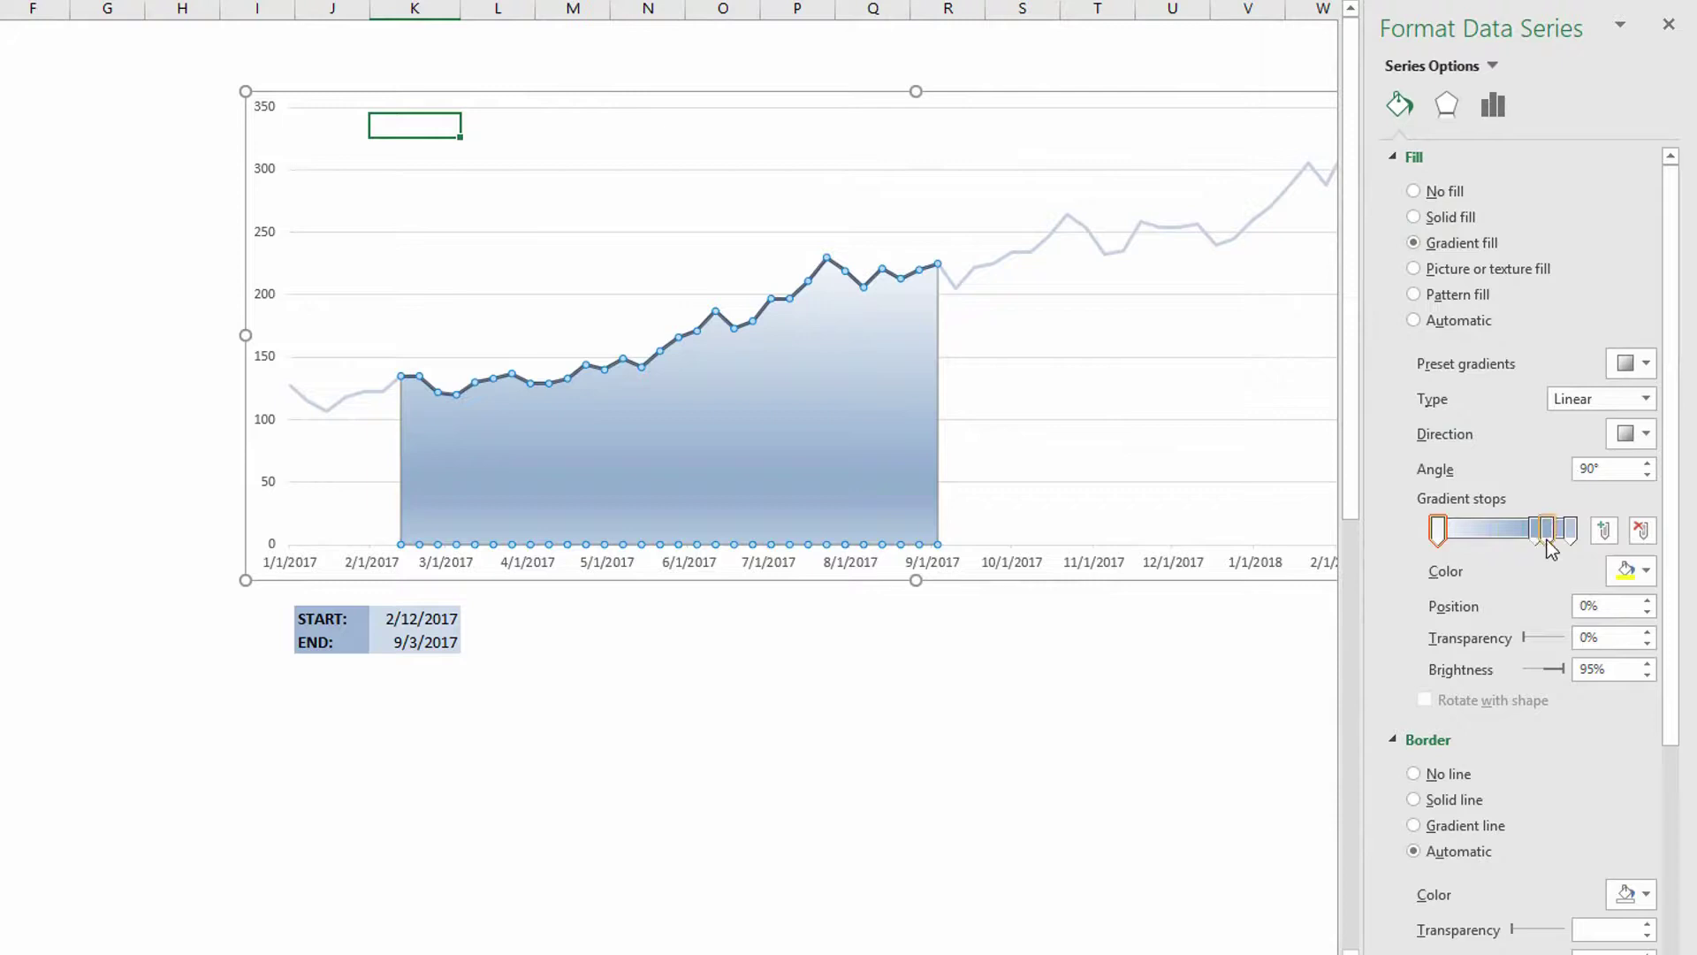
left_click_drag(1547, 531, 1535, 606)
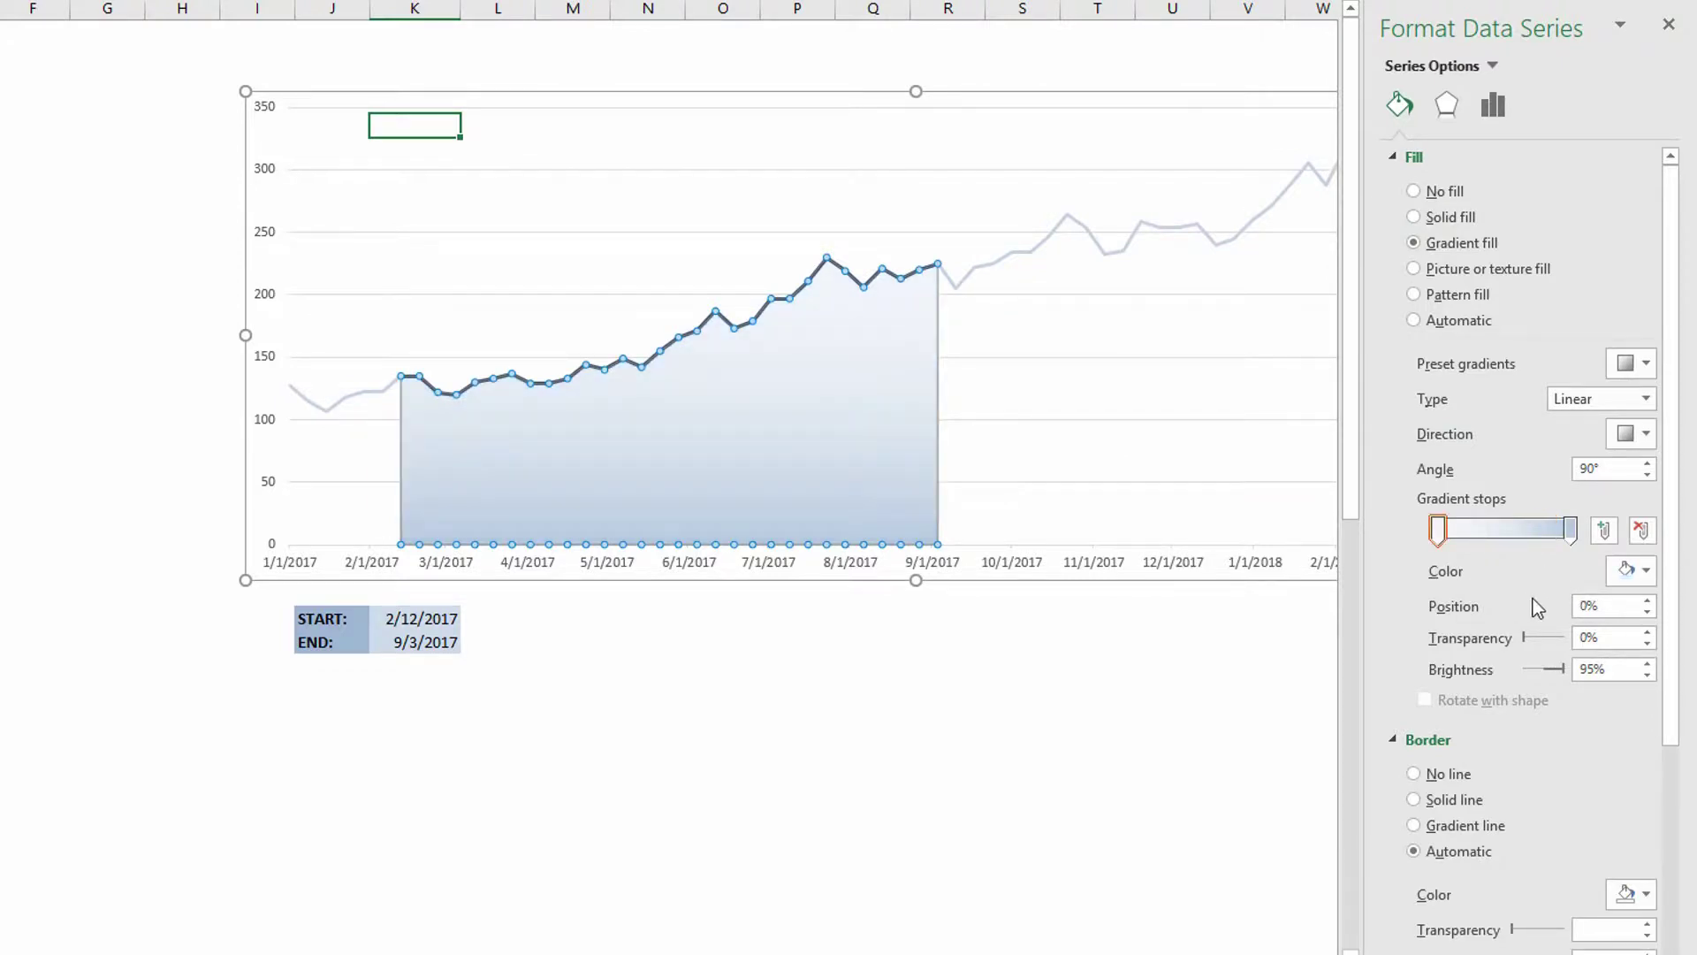
Set the gradient's starting stop to blue-grey and its end stop to light blue.
left_click(1571, 533)
left_click(1437, 531)
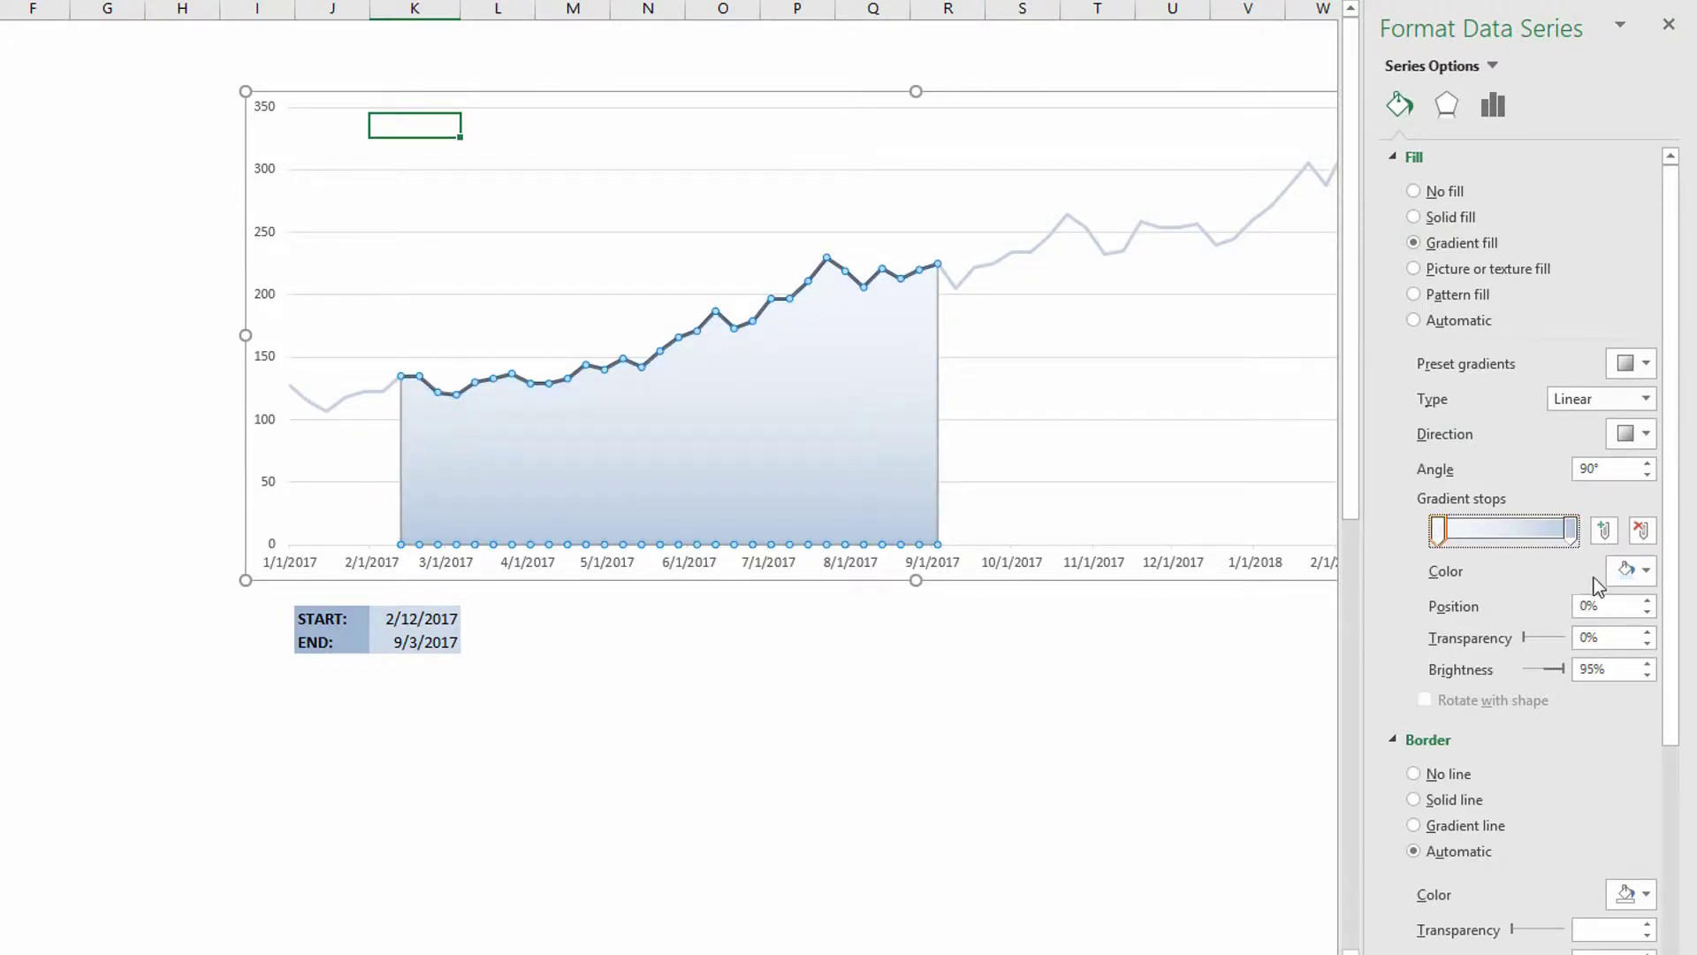
left_click(1631, 570)
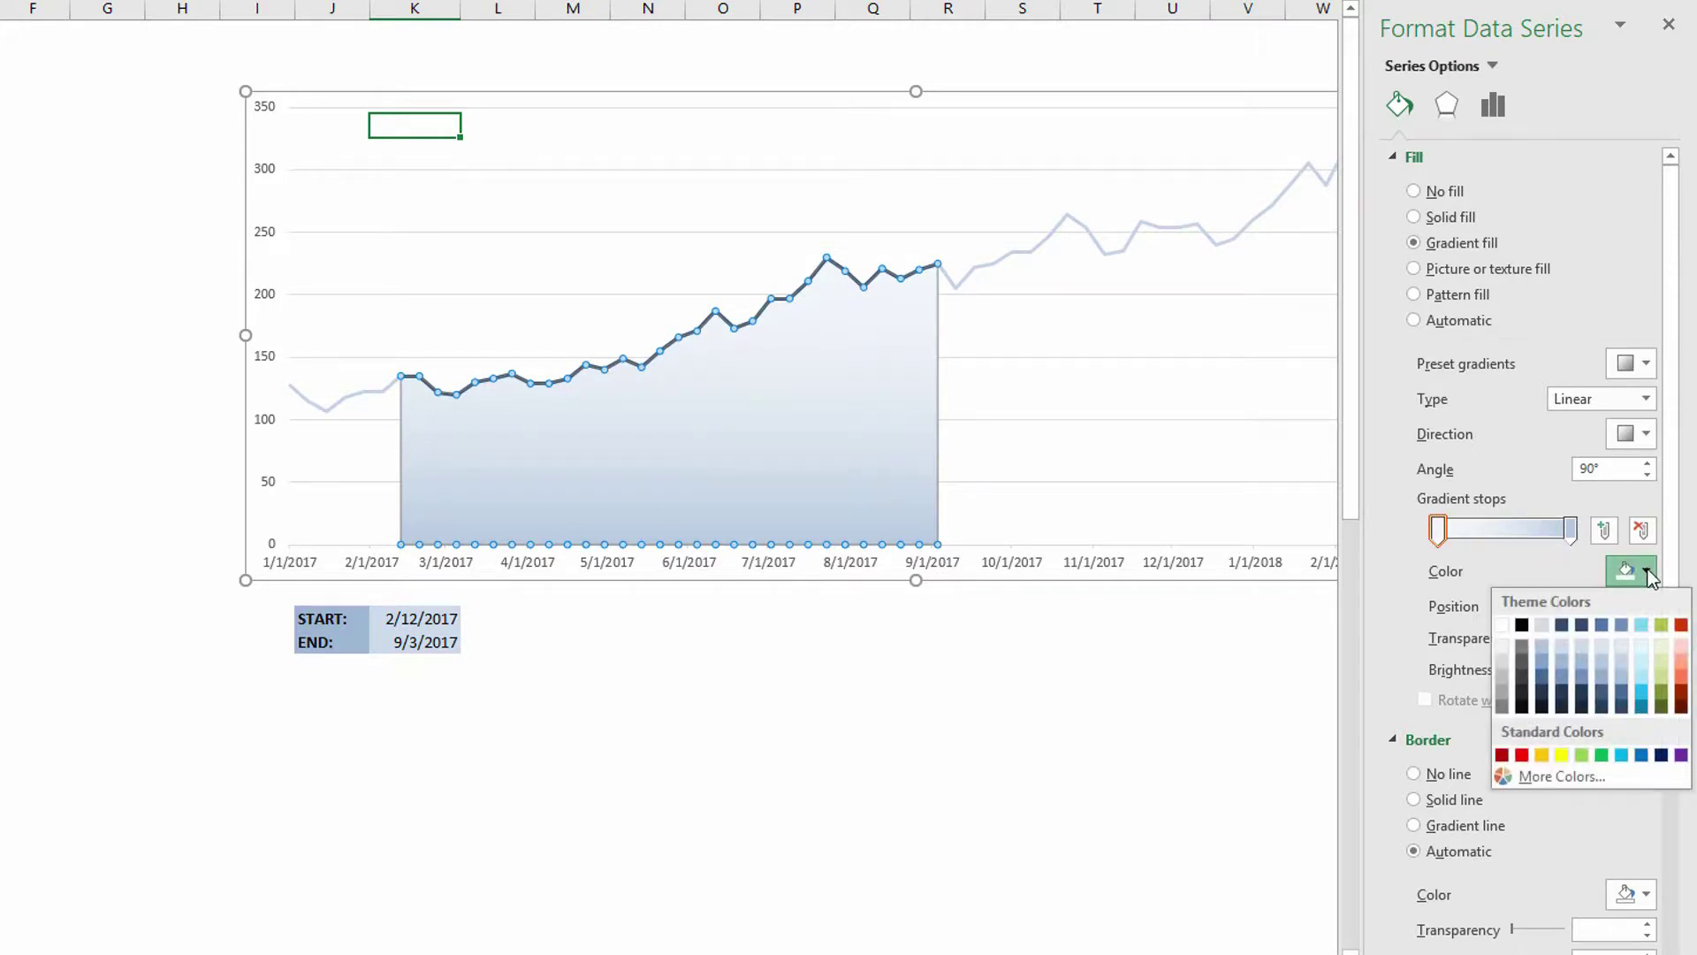
left_click(1582, 670)
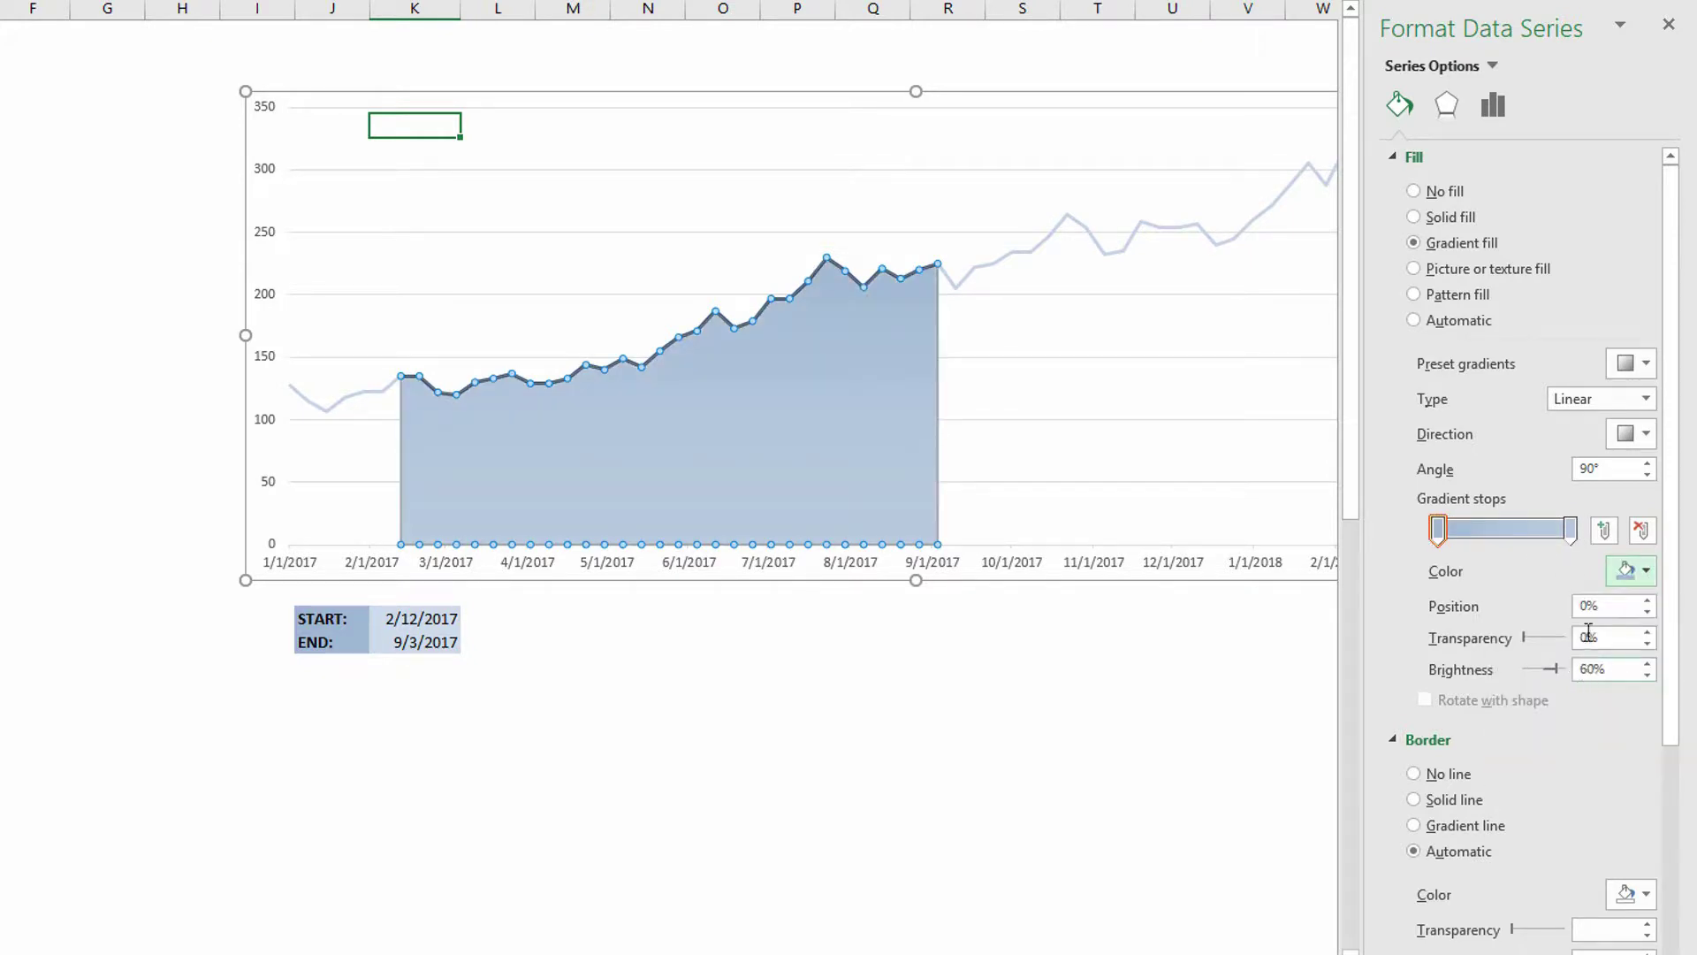
left_click(1571, 531)
left_click(1646, 571)
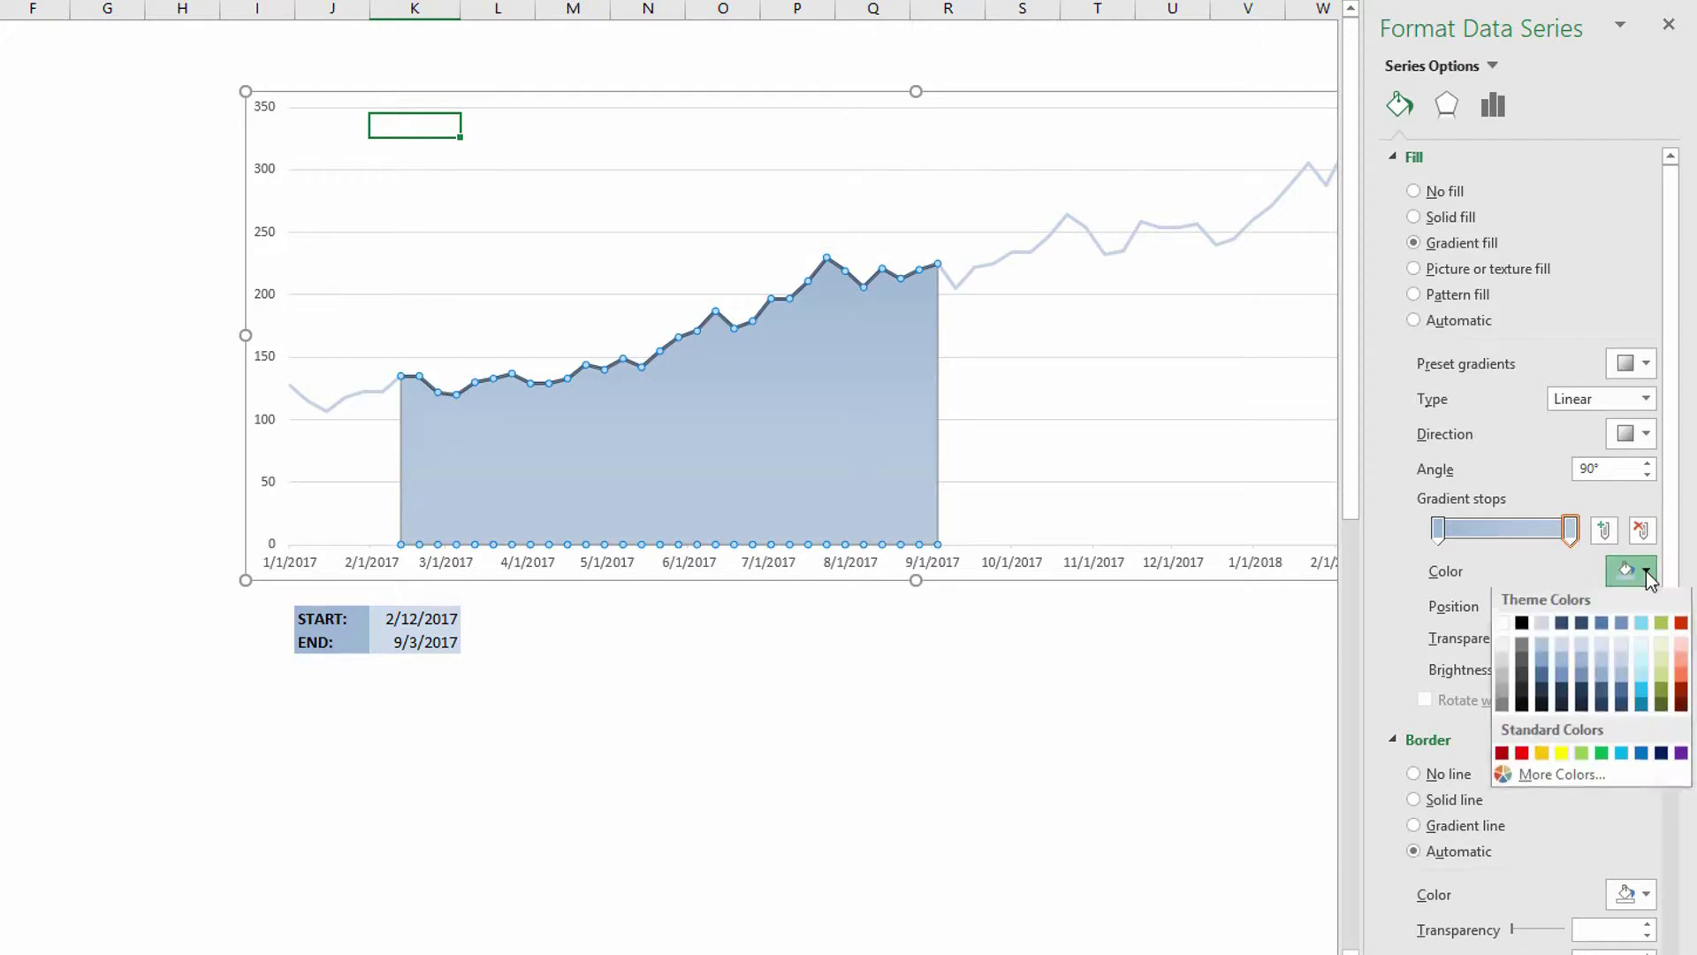
left_click(1622, 646)
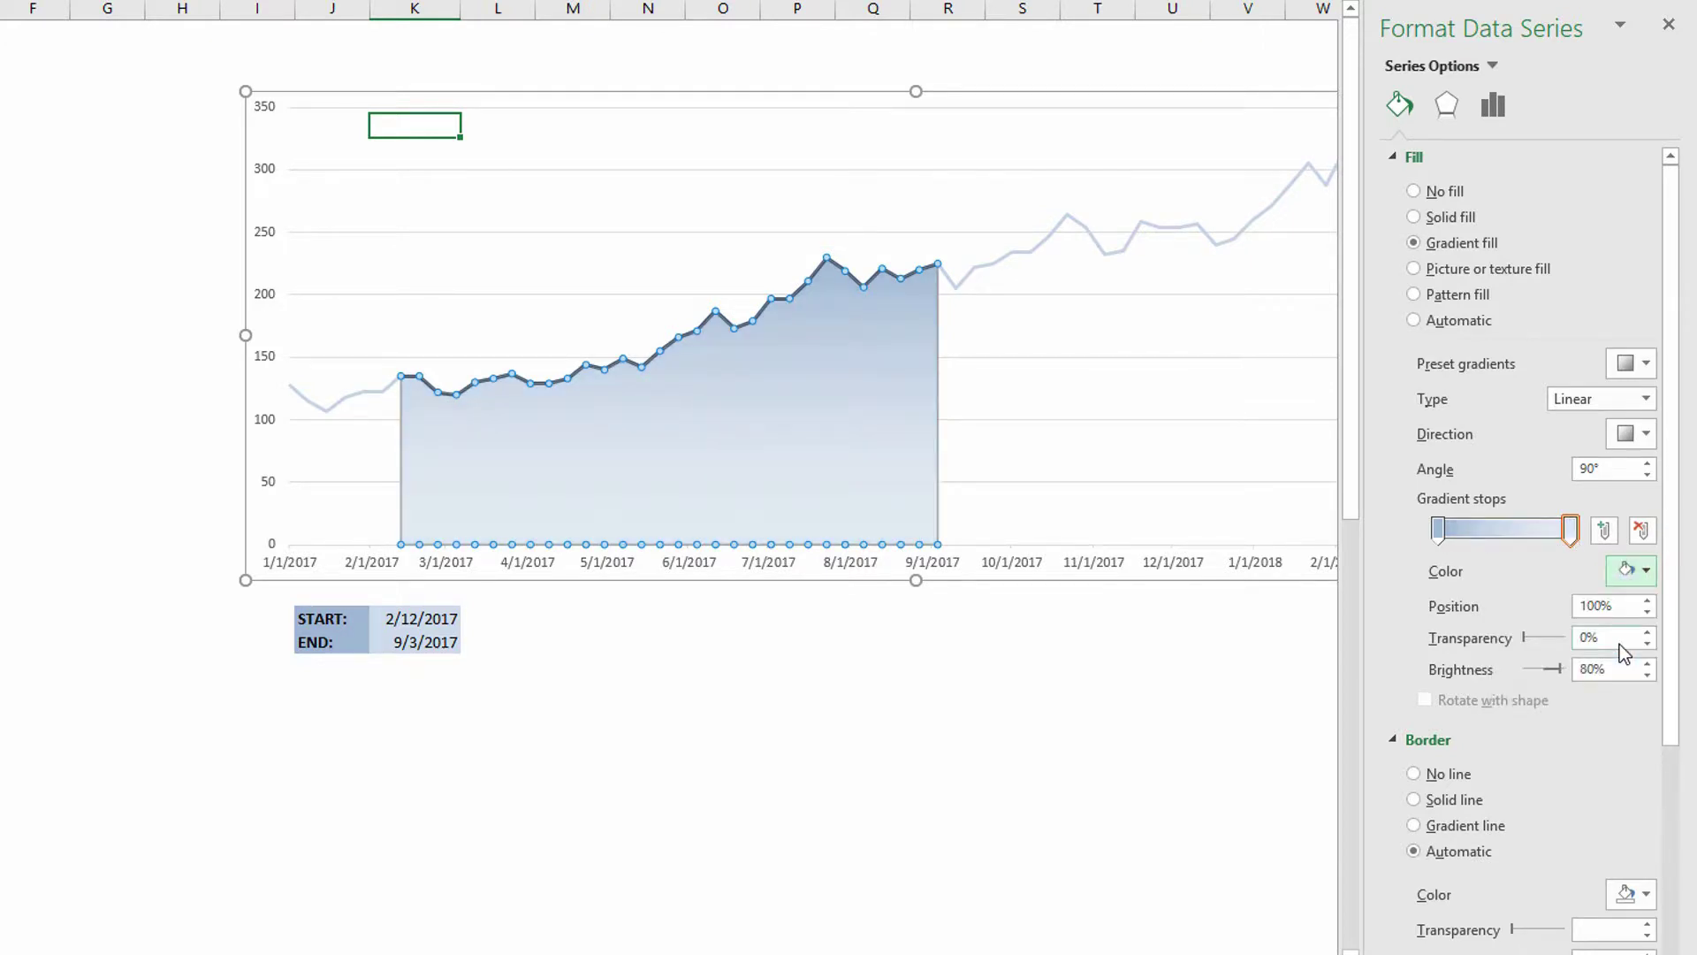
left_click(33, 570)
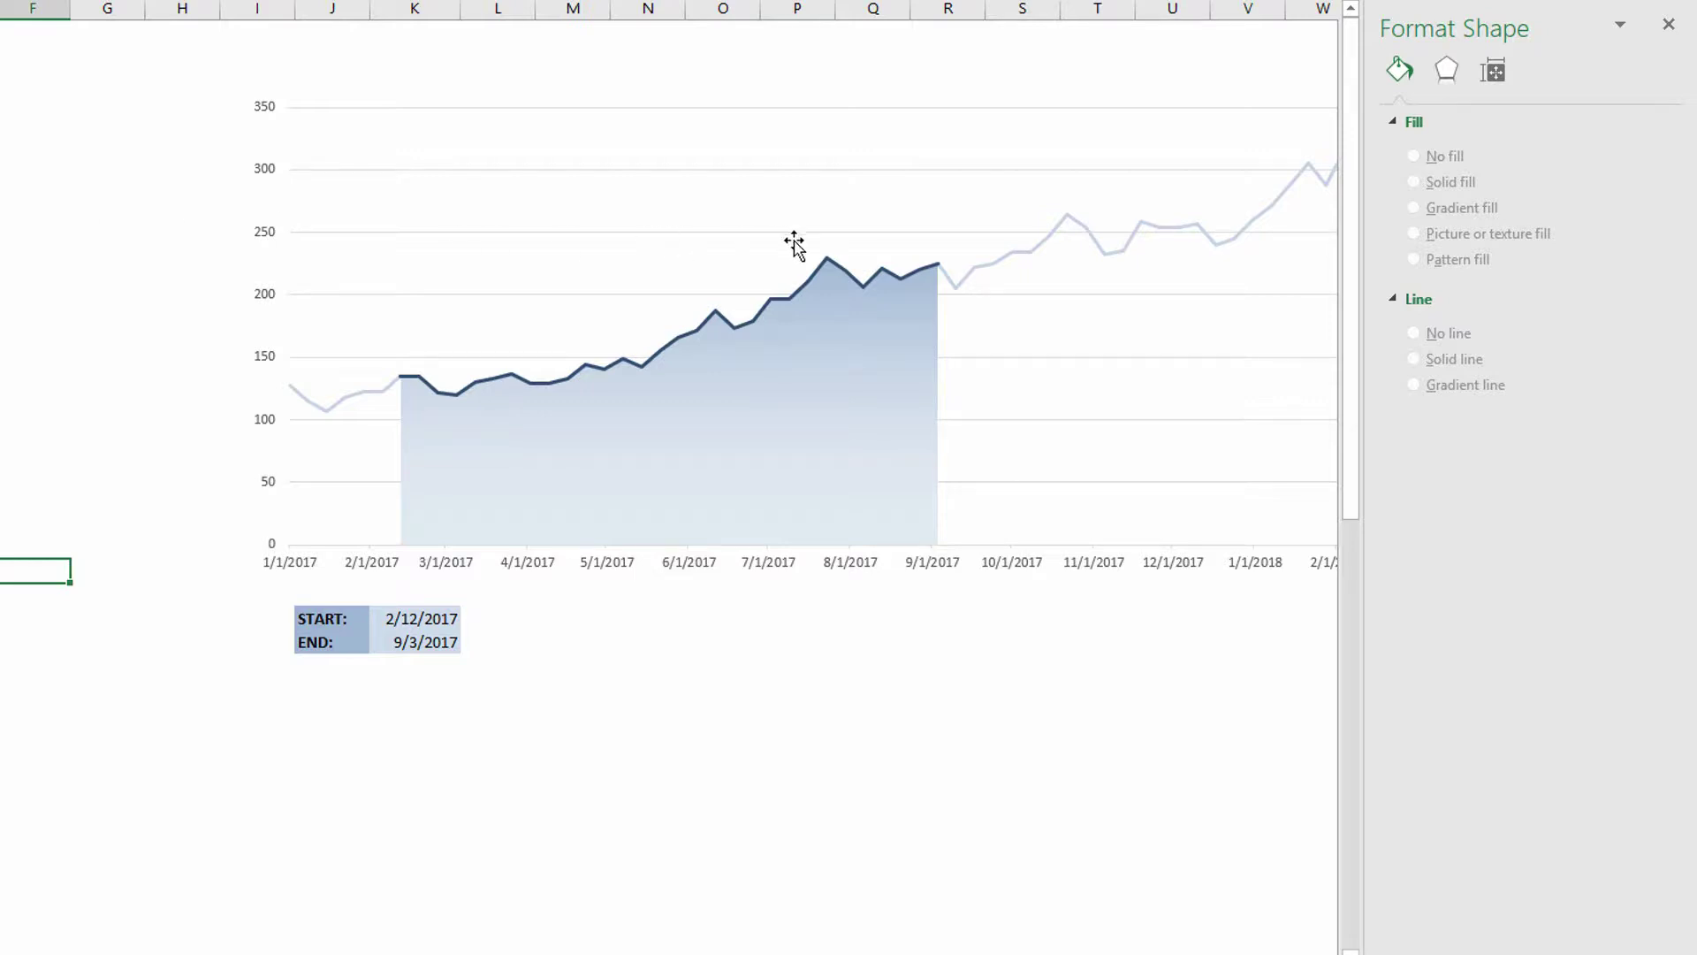
mouse_move(829, 254)
mouse_move(399, 380)
mouse_move(939, 279)
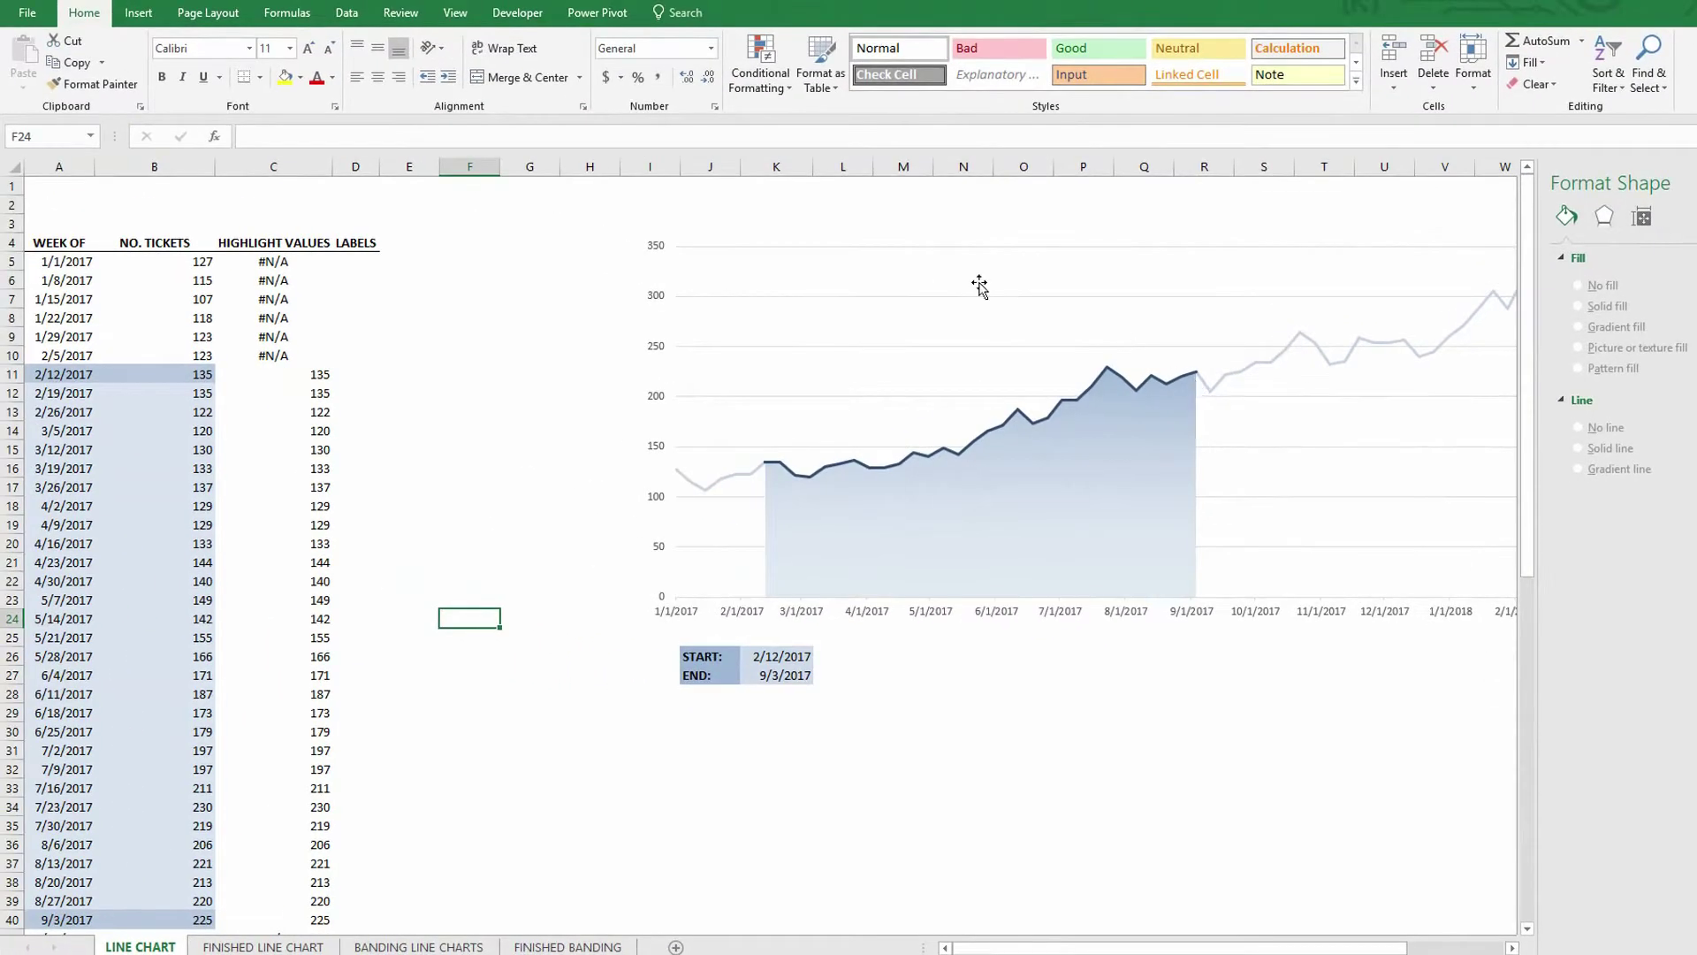
left_click(357, 263)
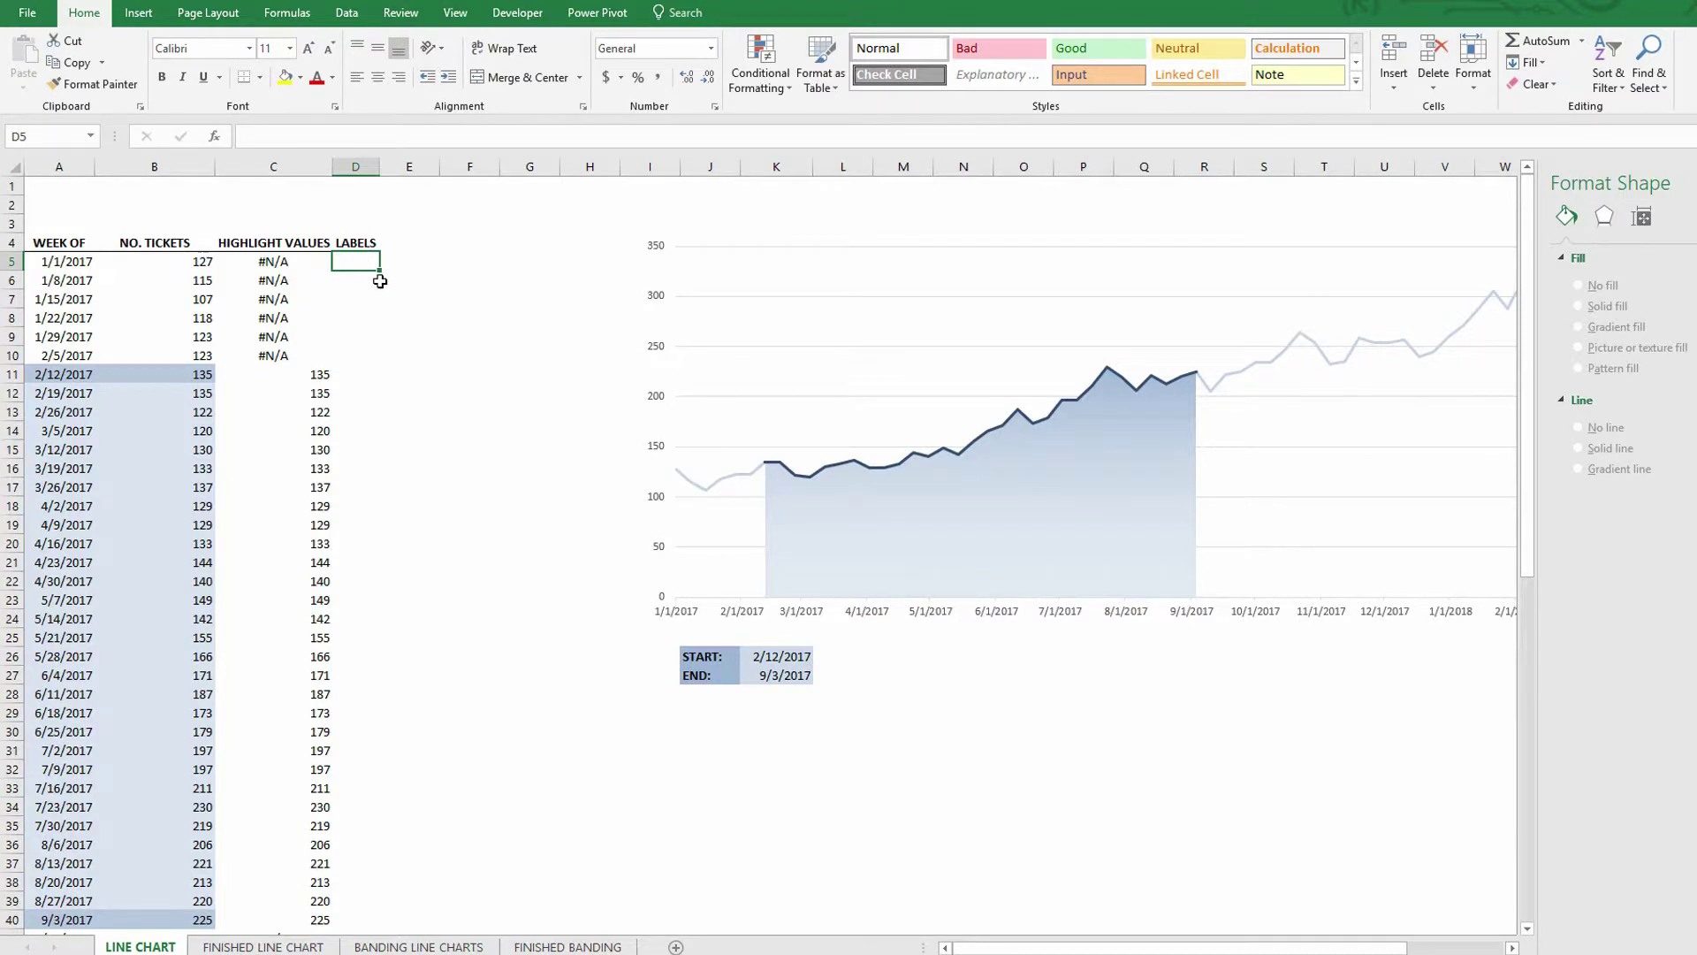
Start an IF formula in D5 with a nested OR() as its logical test.
left_click(296, 19)
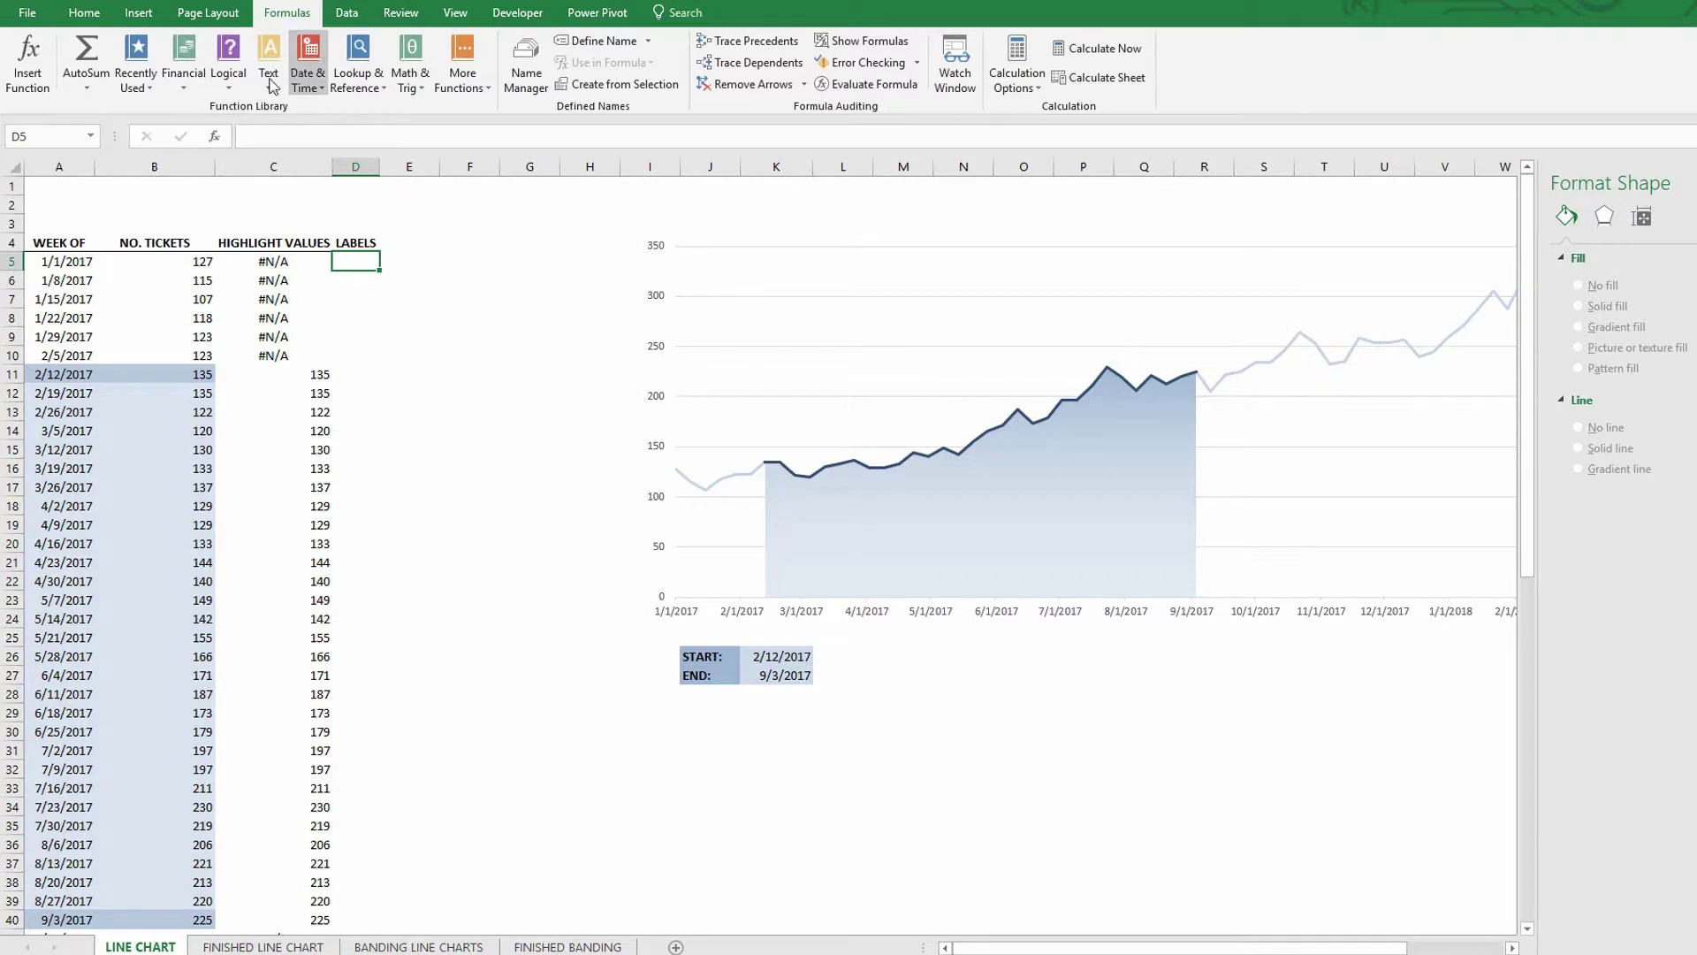
left_click(232, 82)
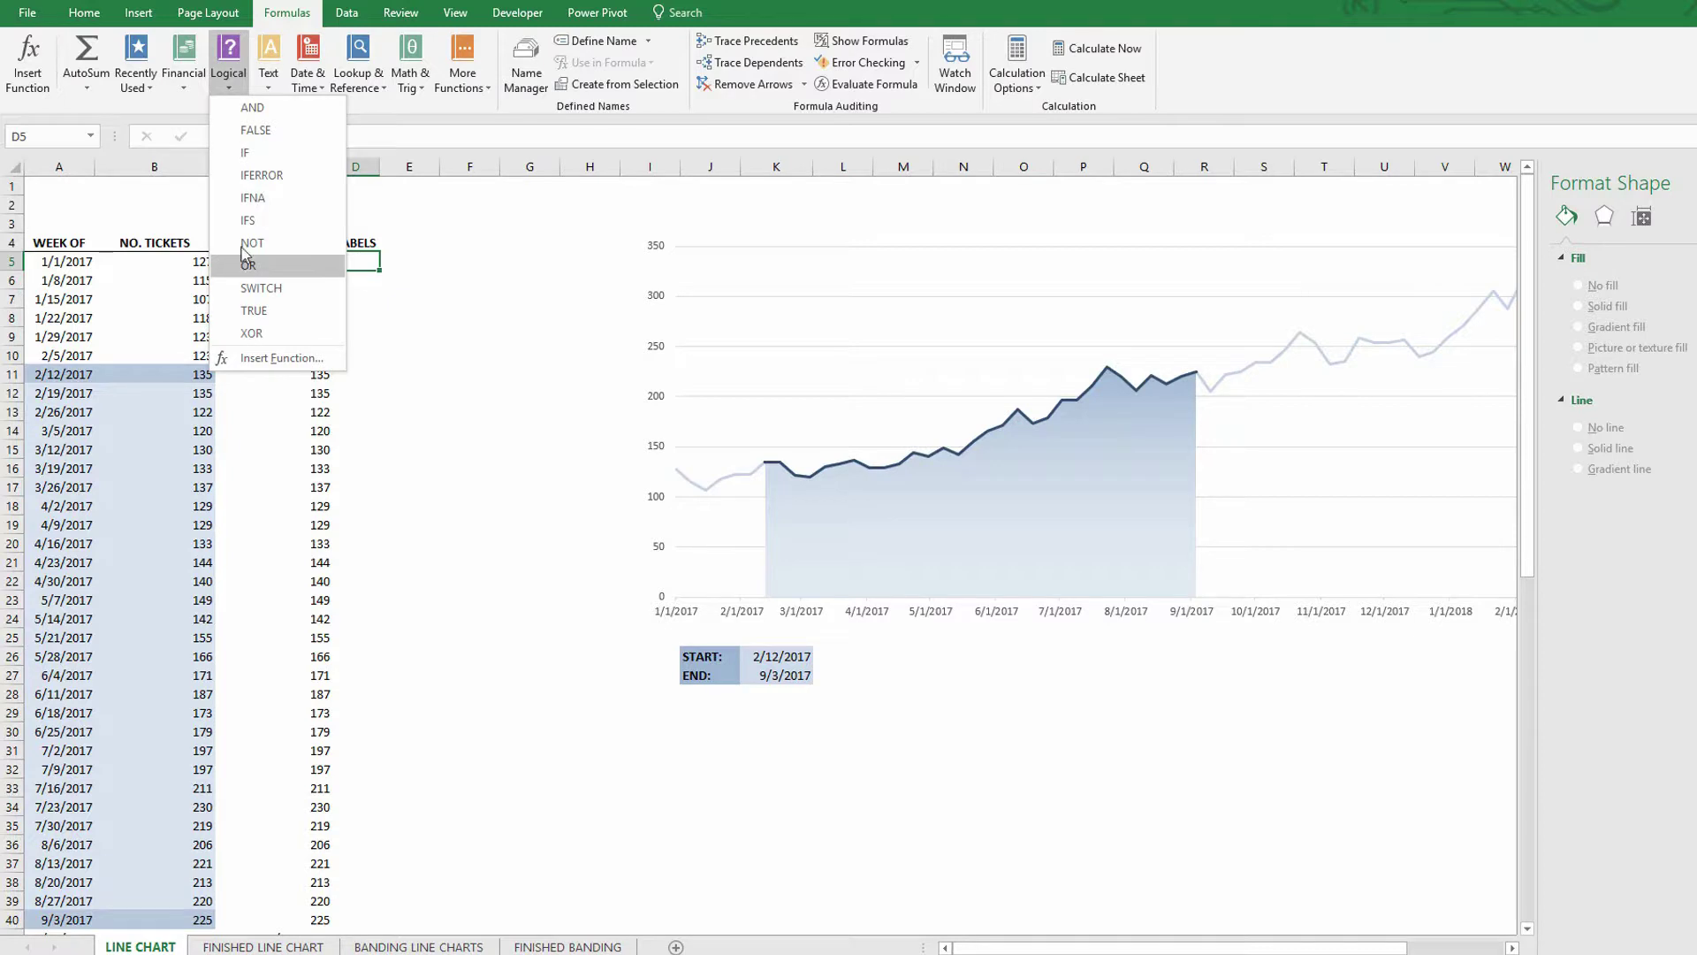
left_click(262, 158)
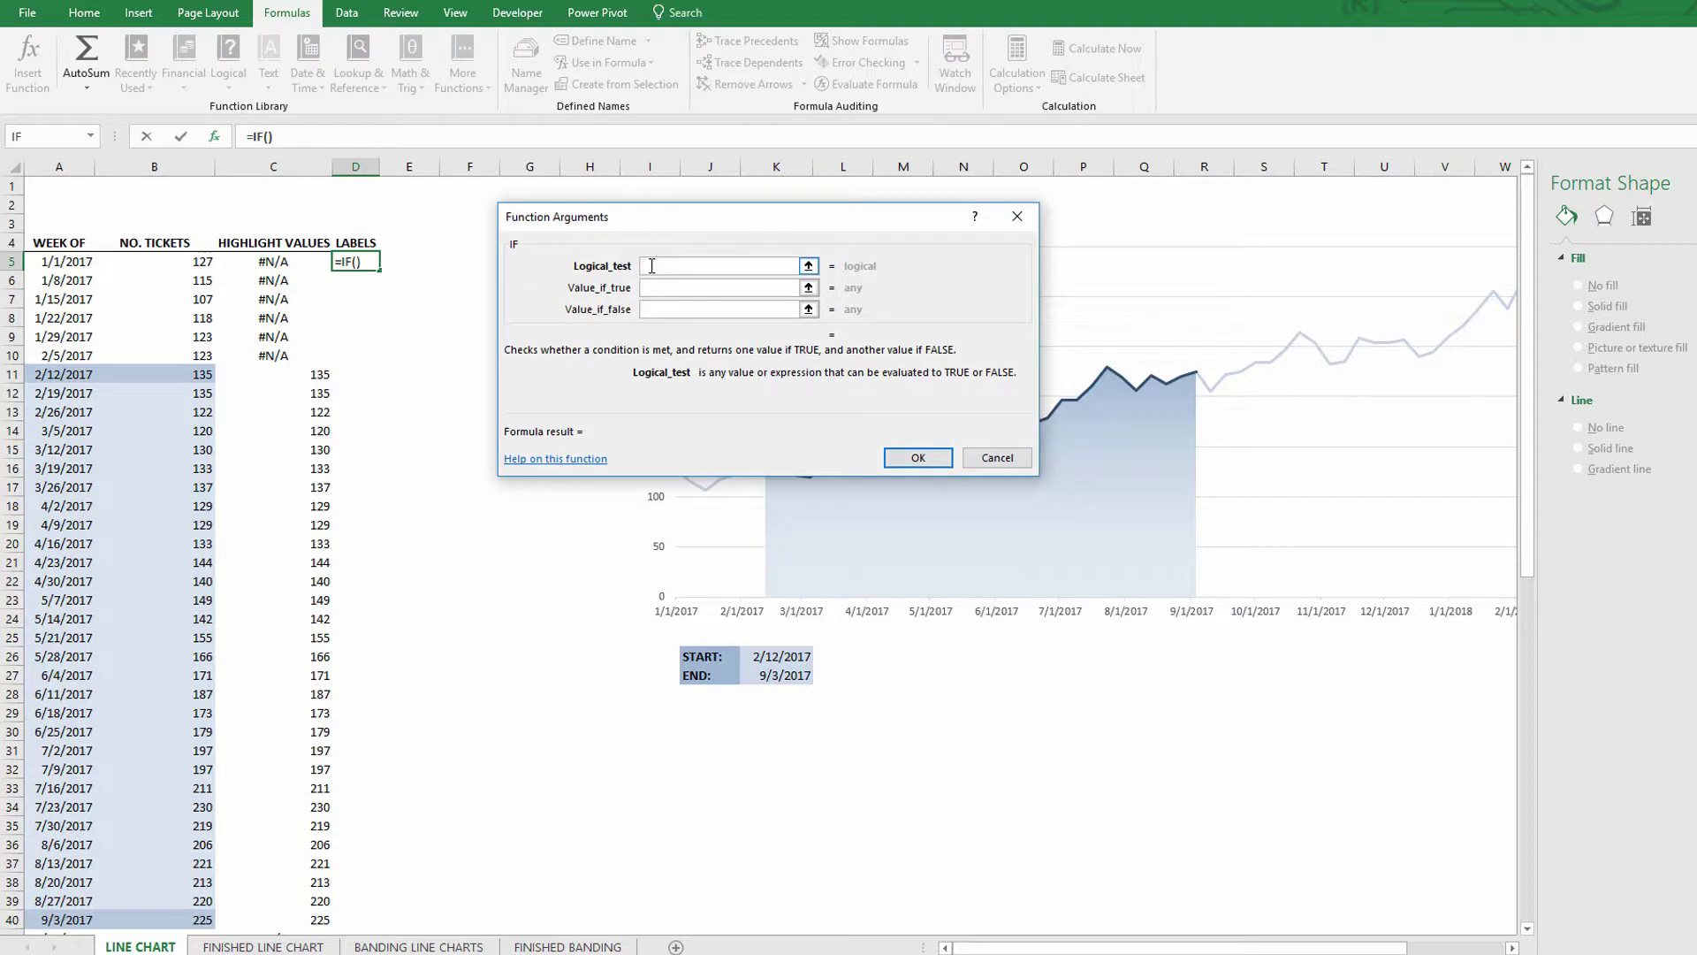
type("OR(")
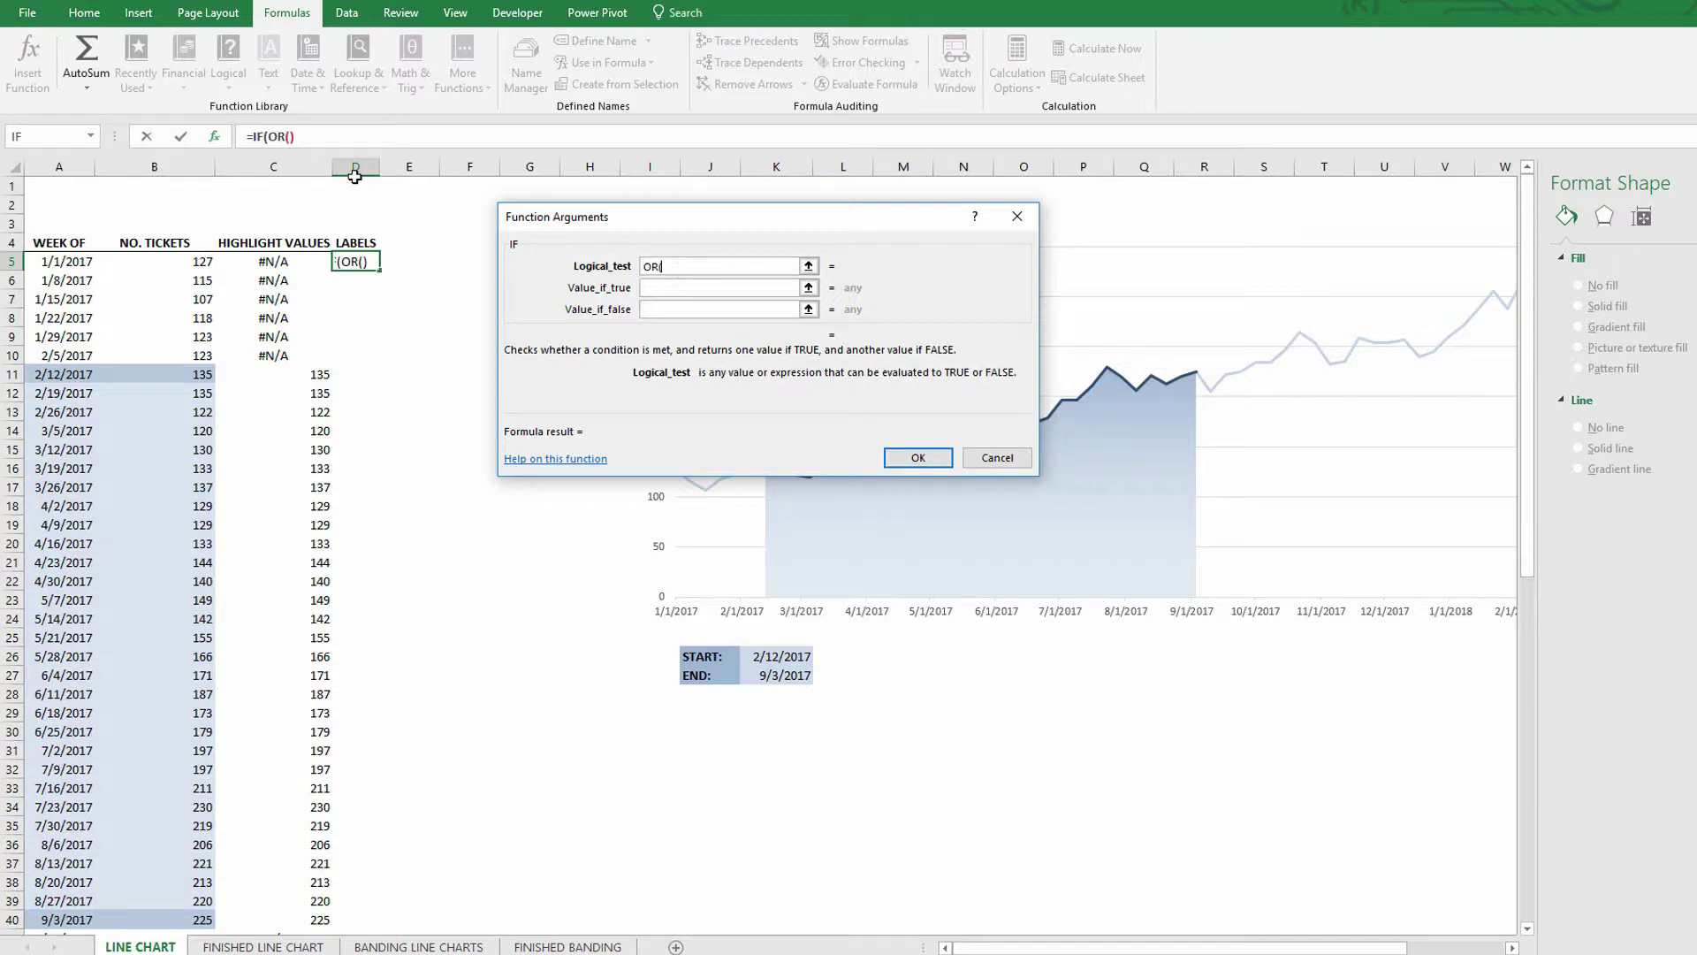
left_click(280, 136)
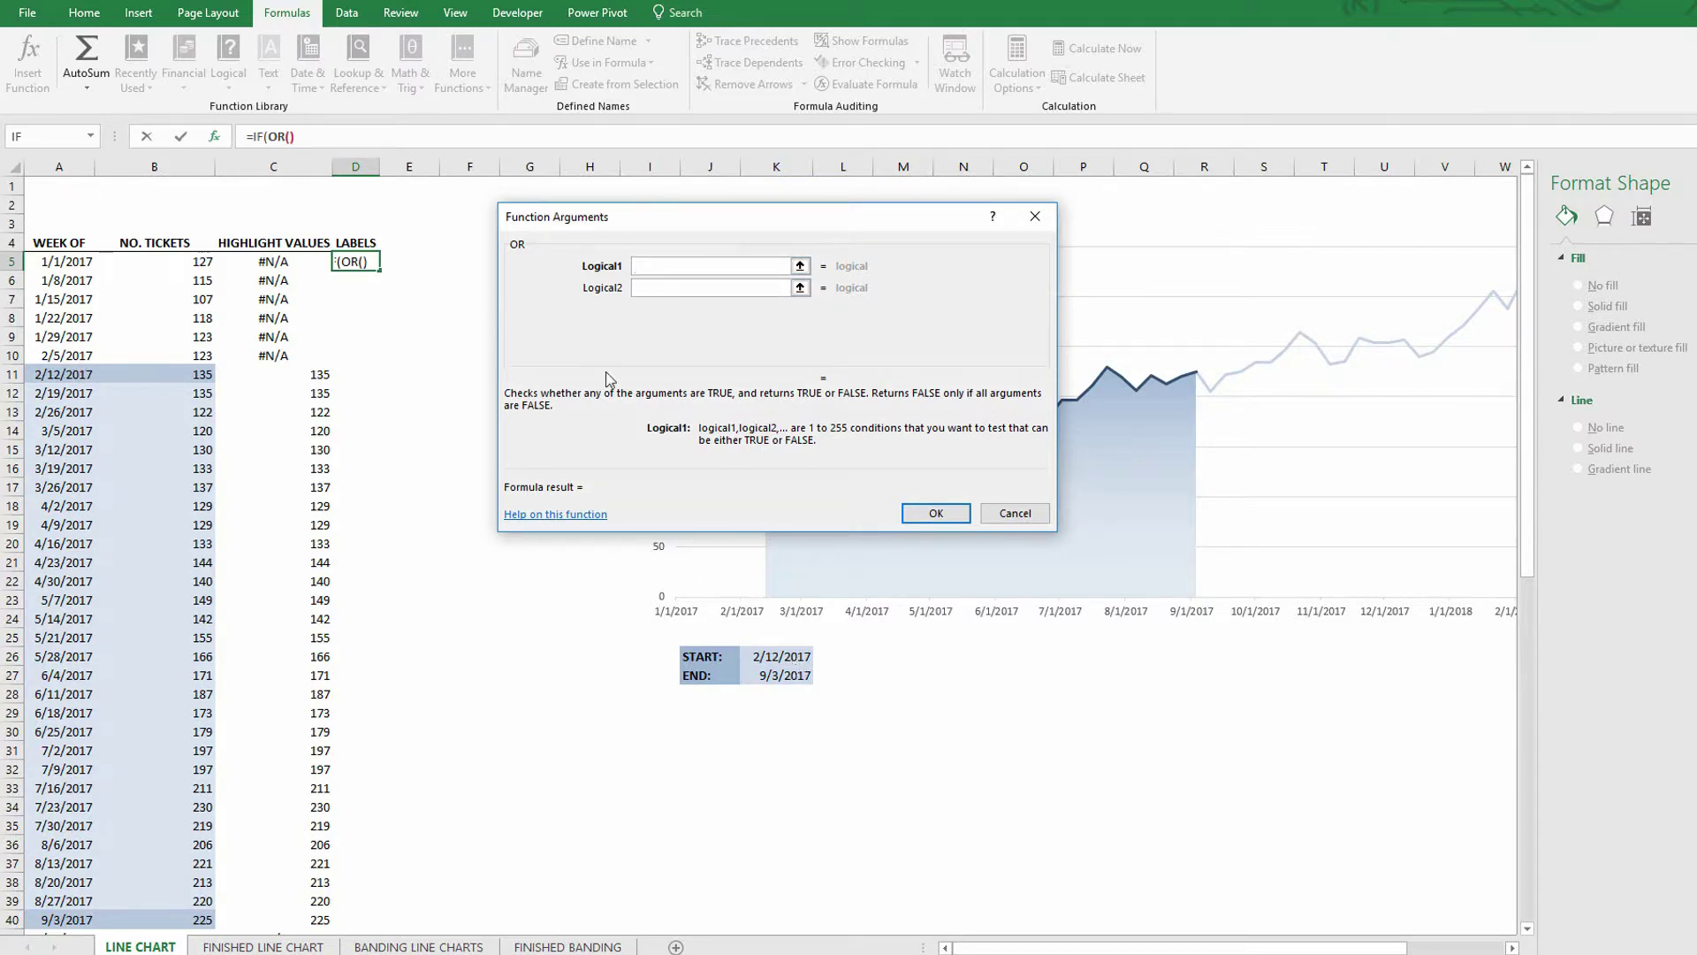
Enter the first OR condition A5=$K$26 comparing the week to the START date.
left_click(46, 261)
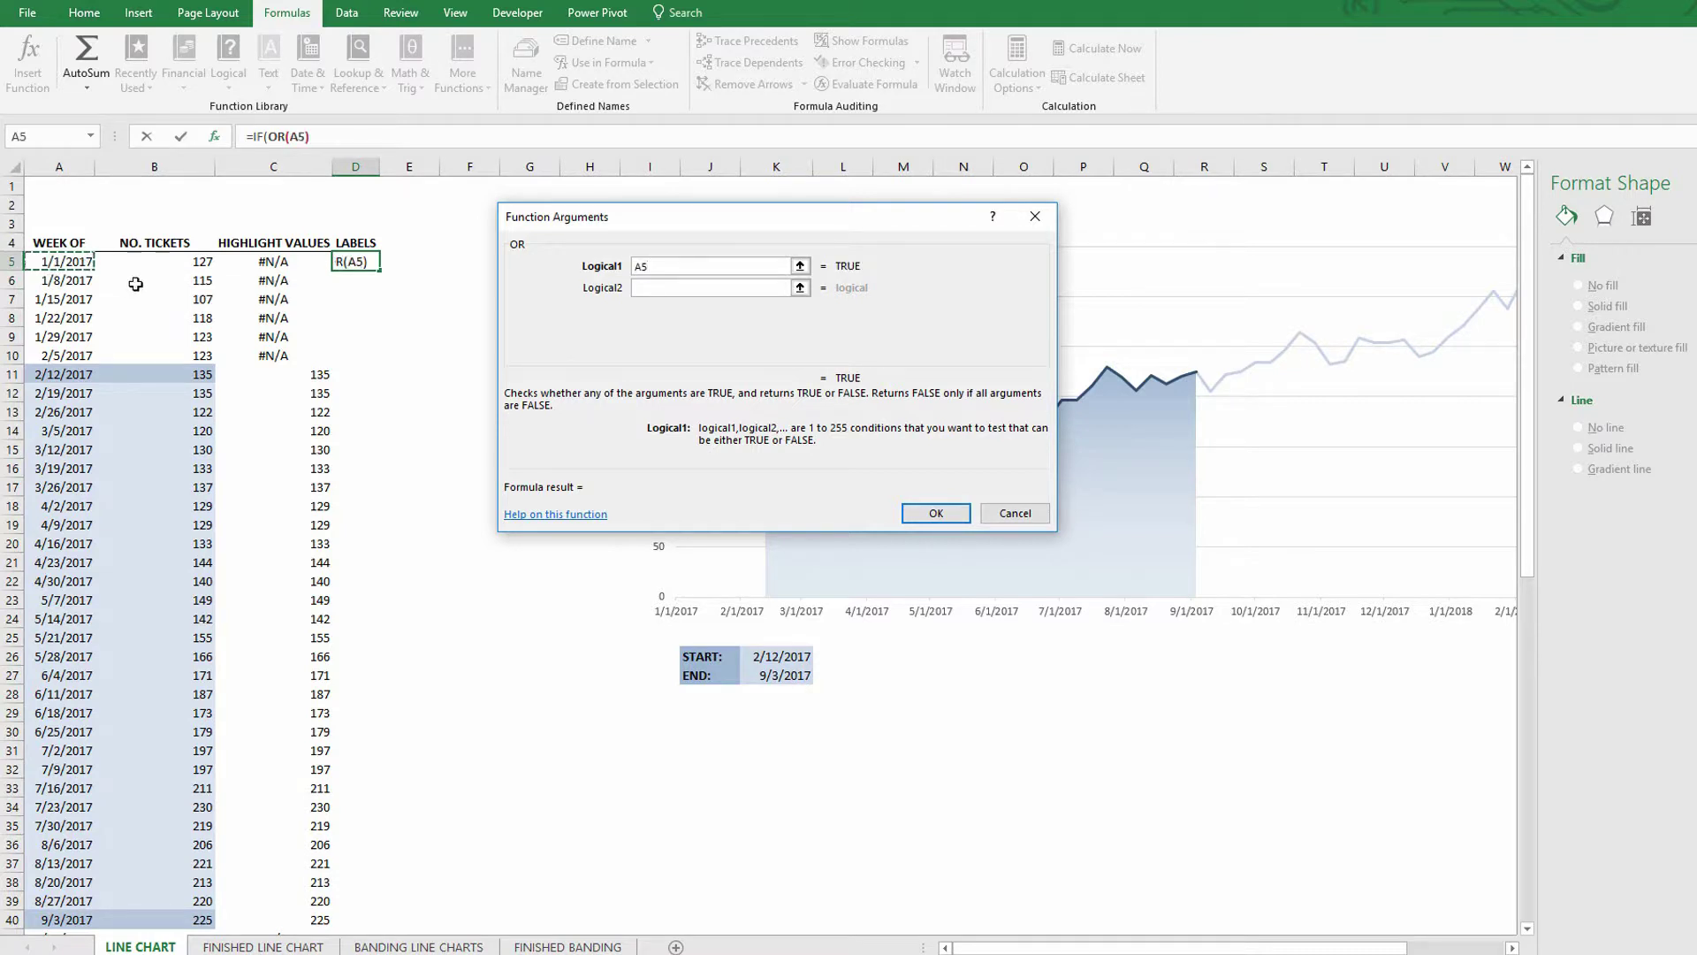
type("=")
left_click(787, 658)
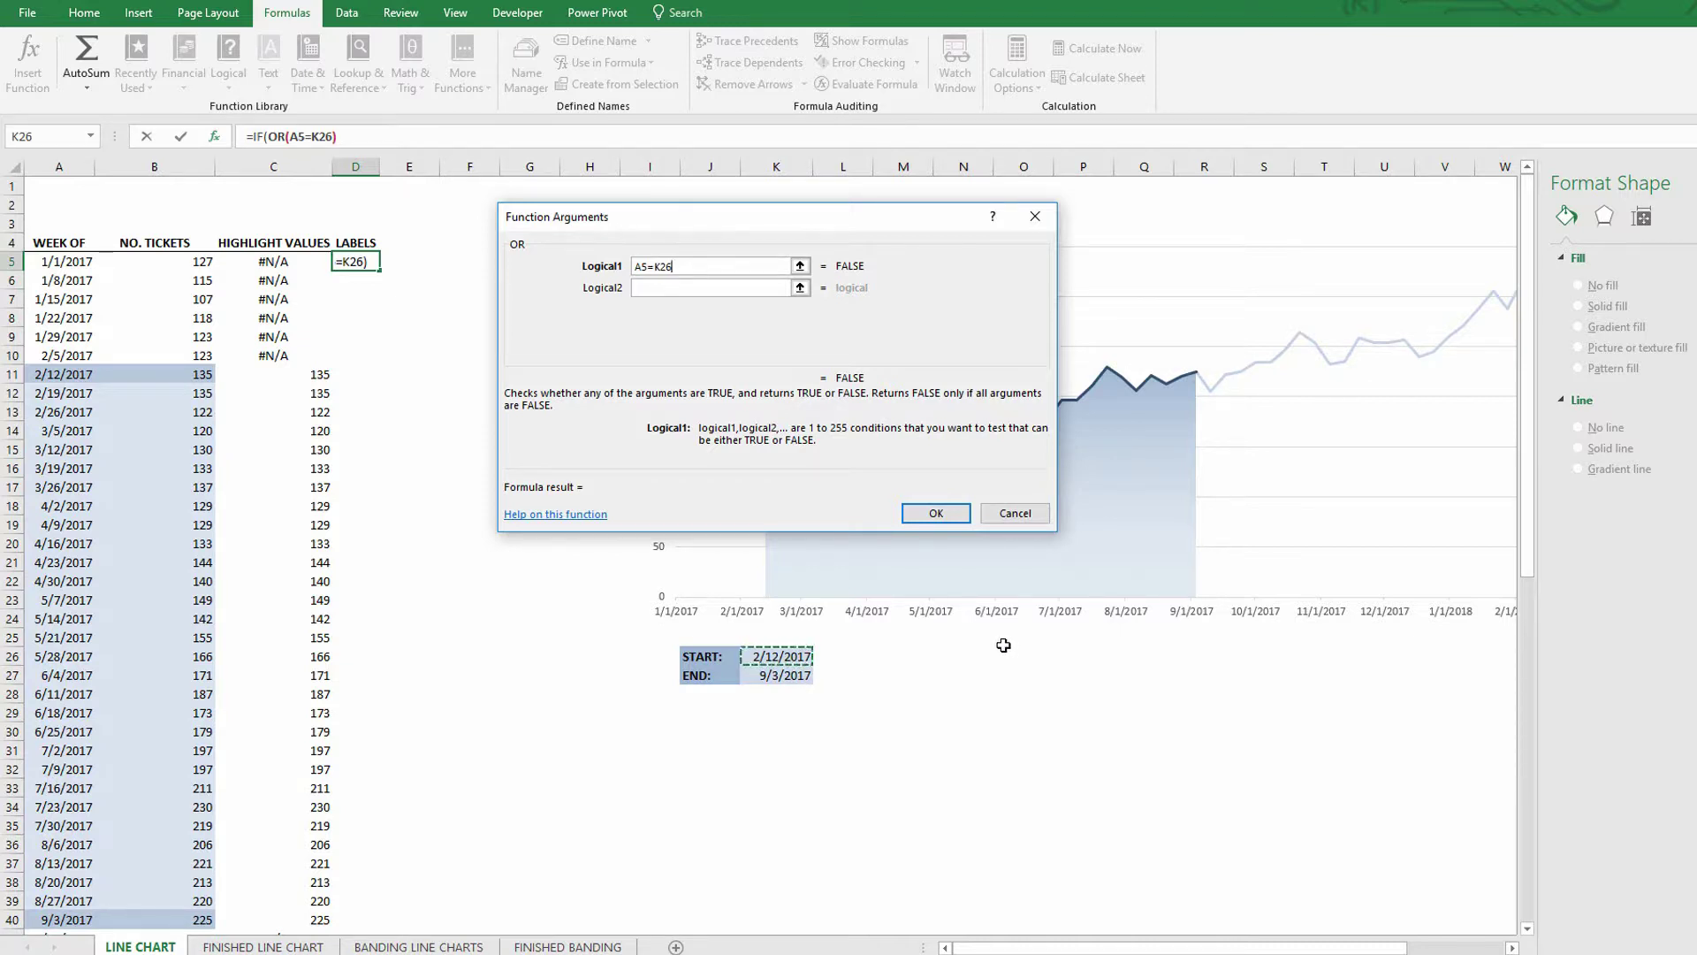
key("F4")
left_click(660, 290)
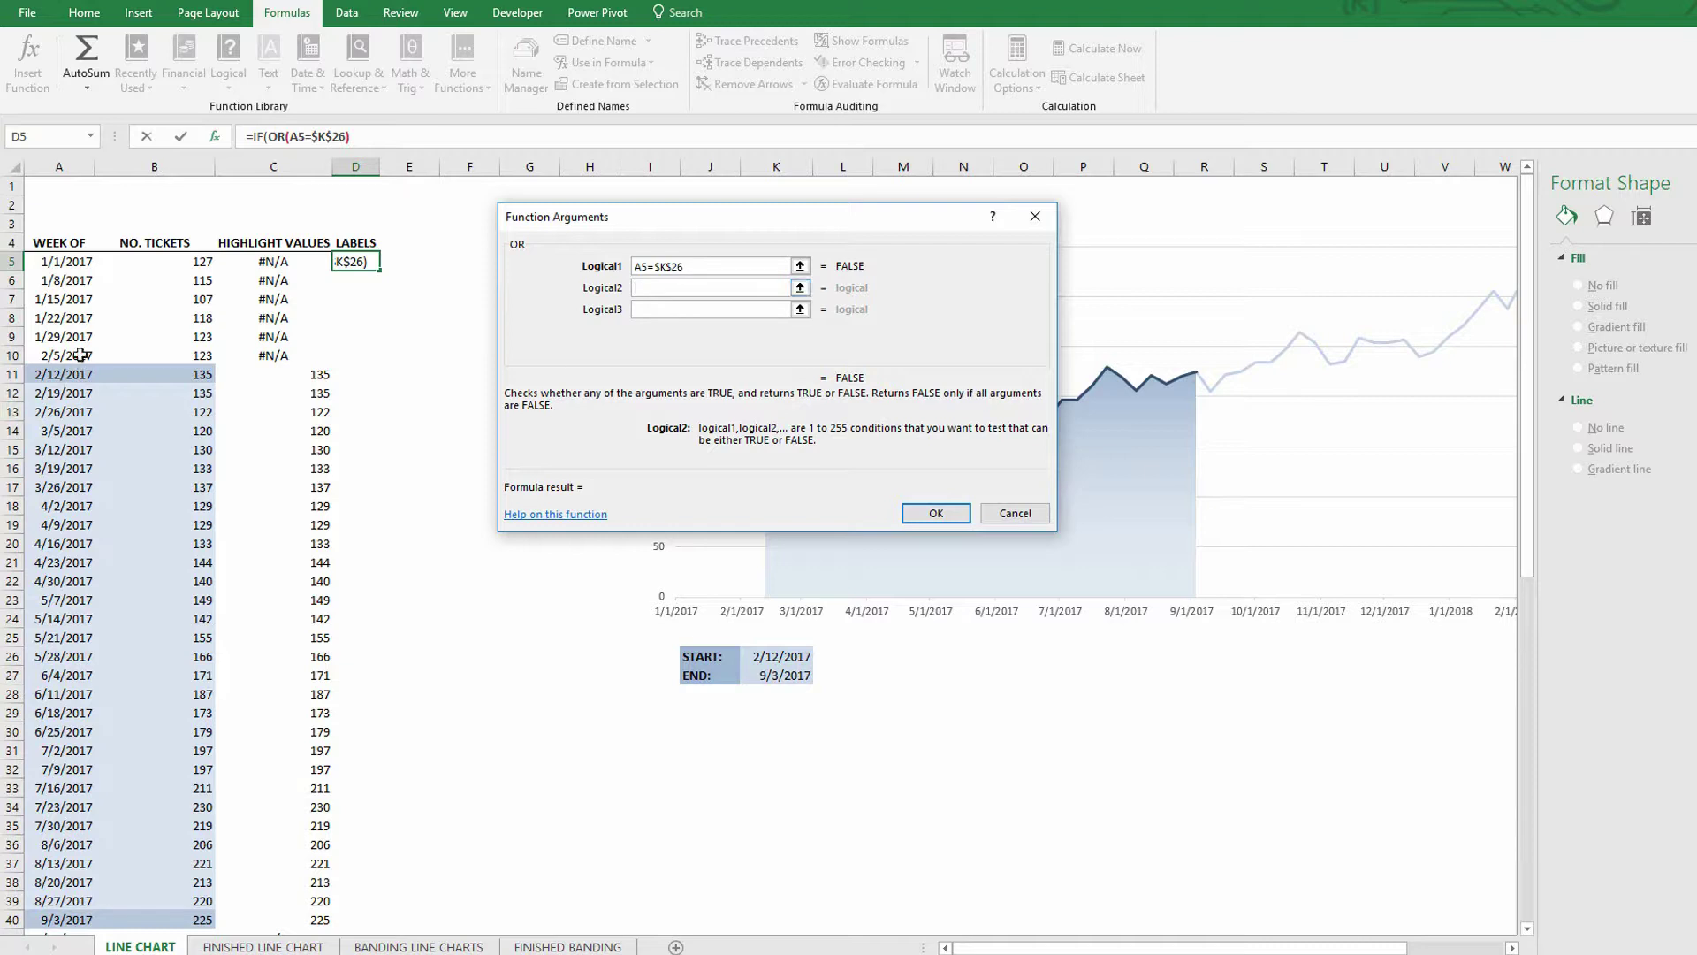
Enter the second OR condition A5=$K$27 comparing the week to the END date.
left_click(40, 267)
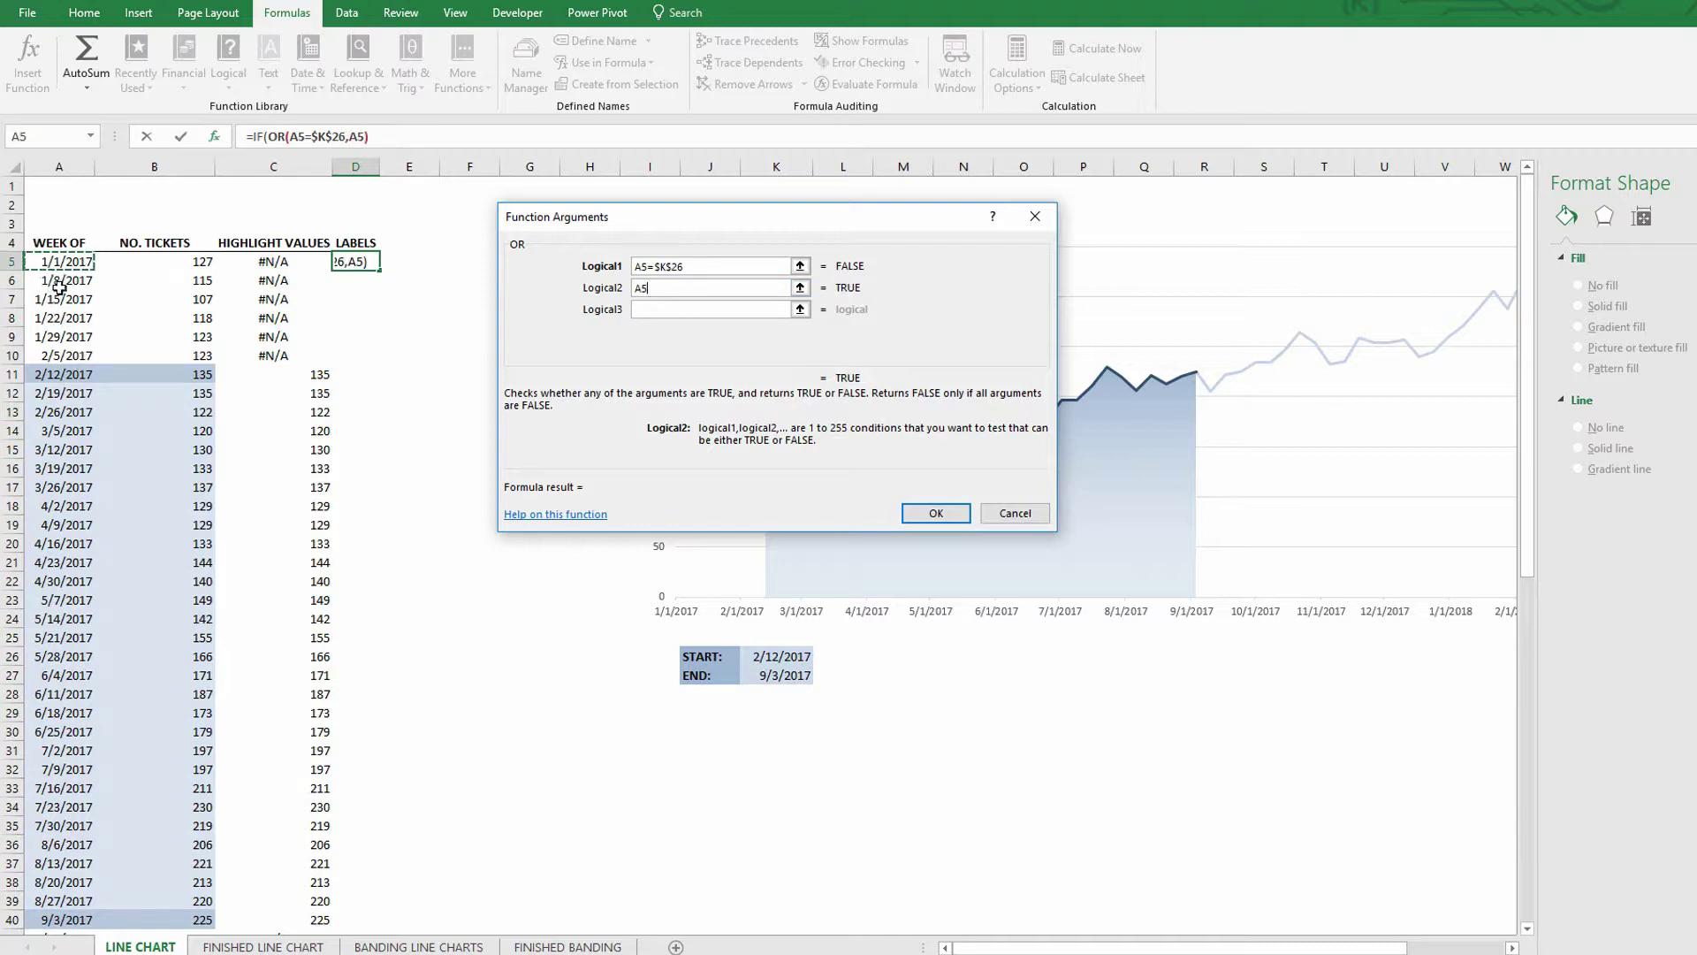
type("=")
left_click(791, 676)
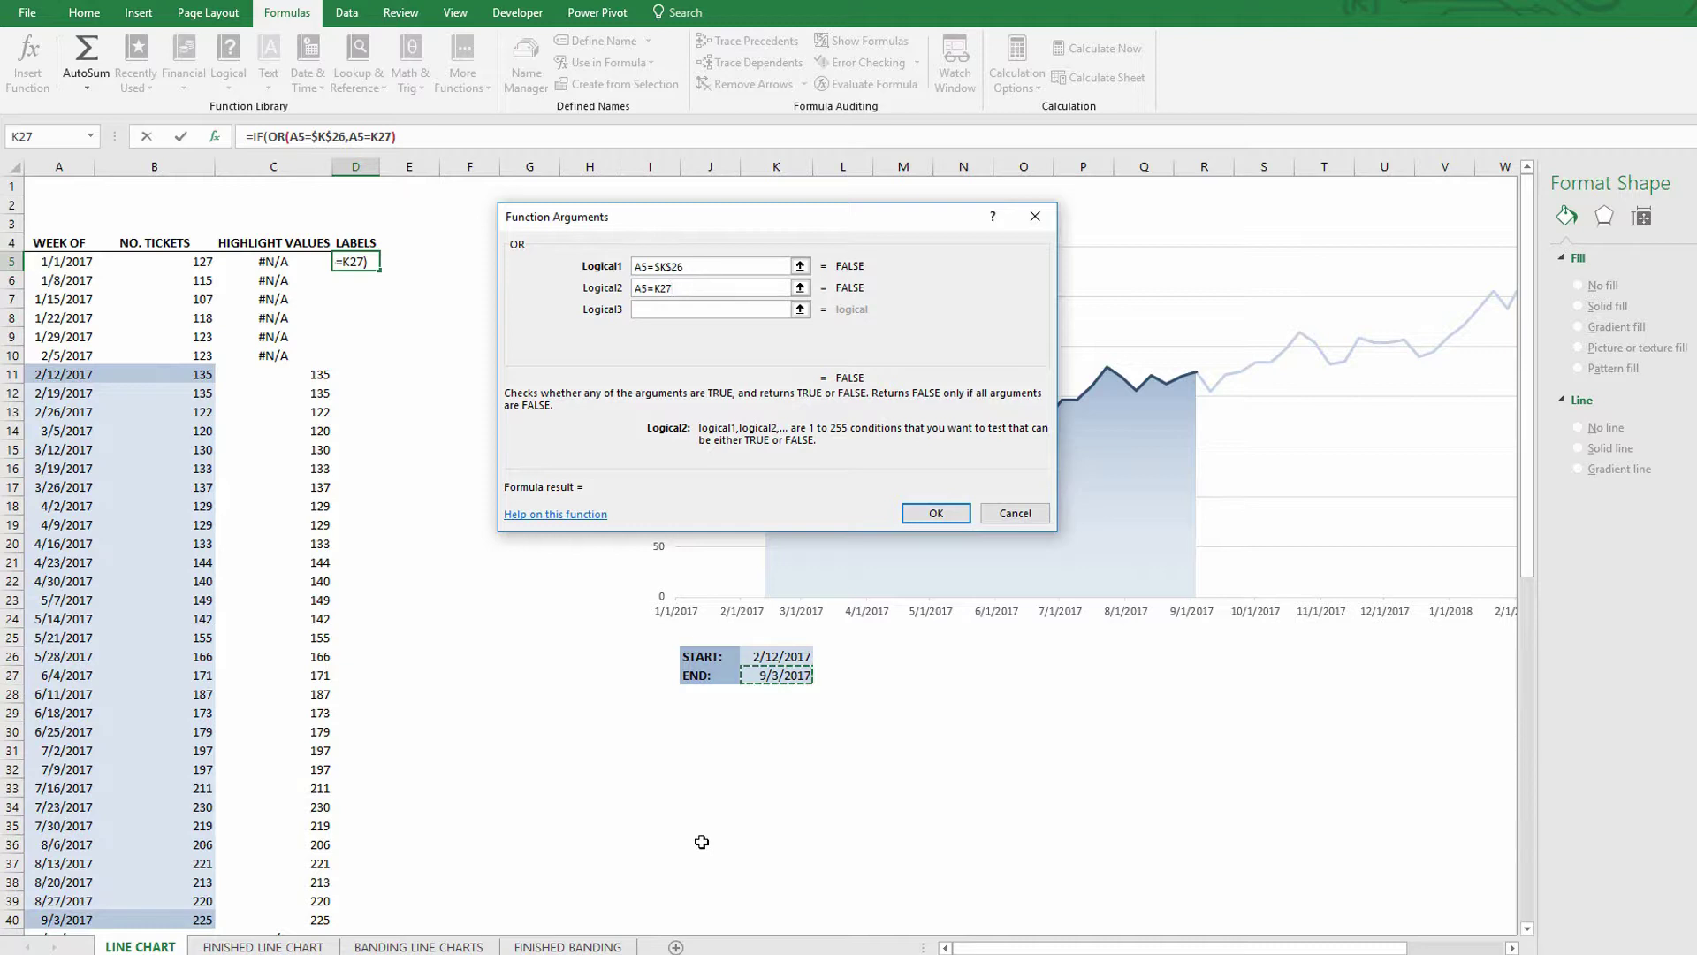
key("F4")
left_click(727, 309)
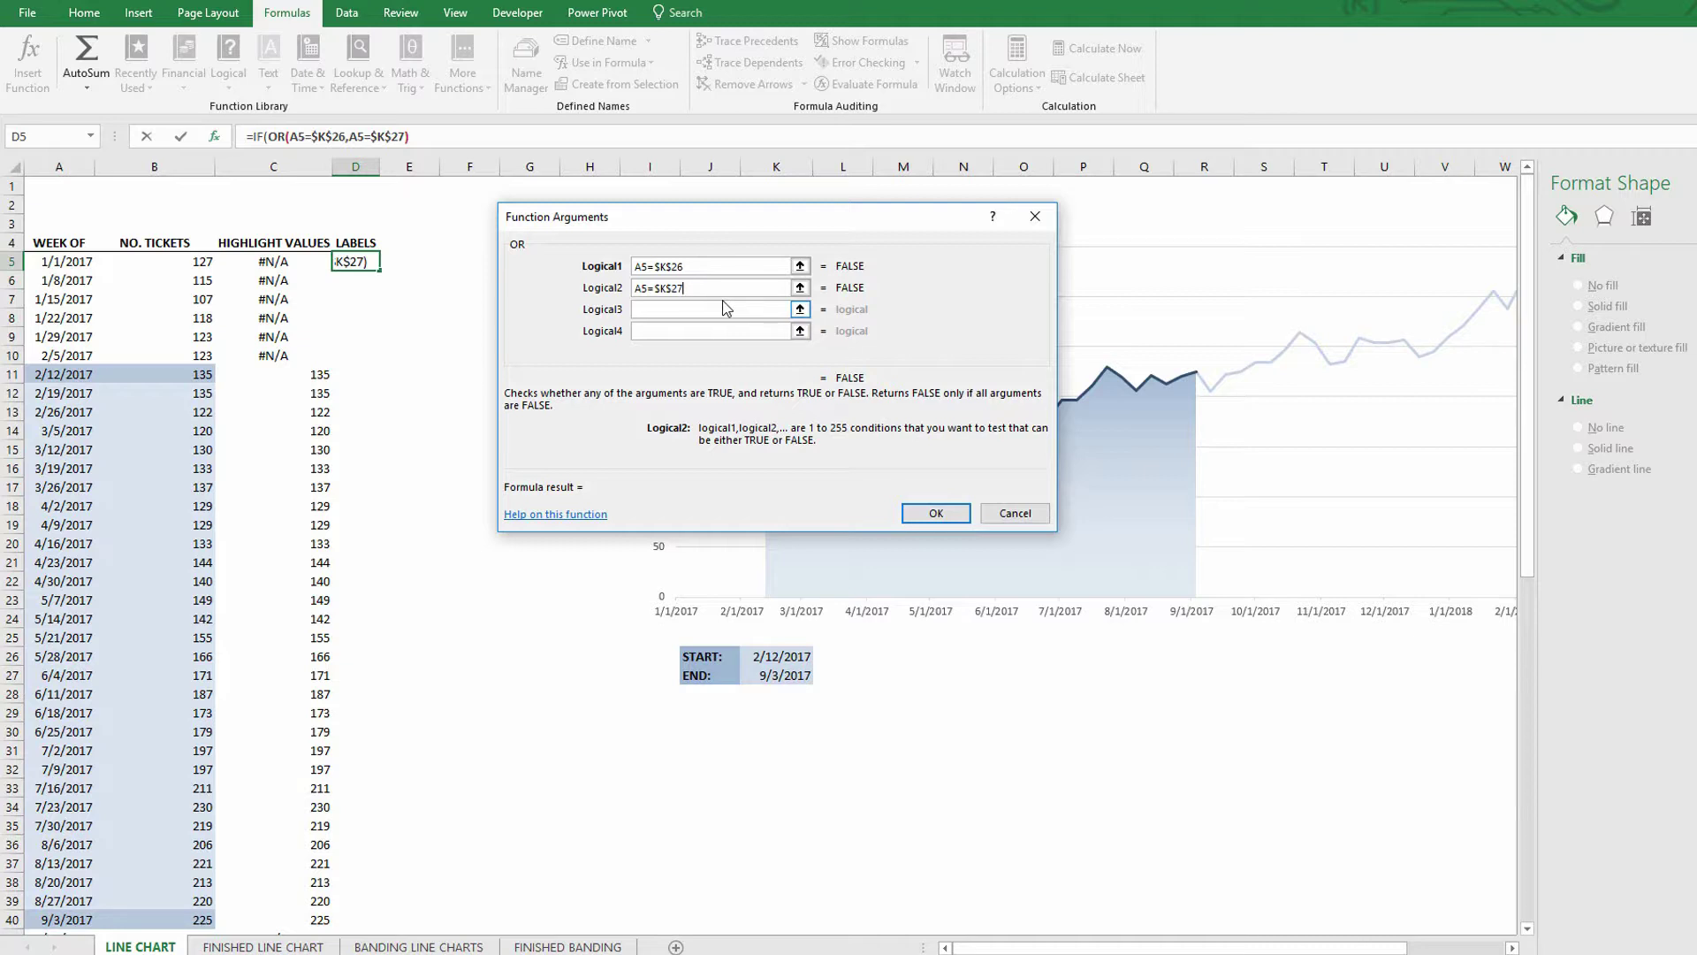
Set the IF's Value_if_true to B5 and Value_if_false to NA().
left_click(256, 136)
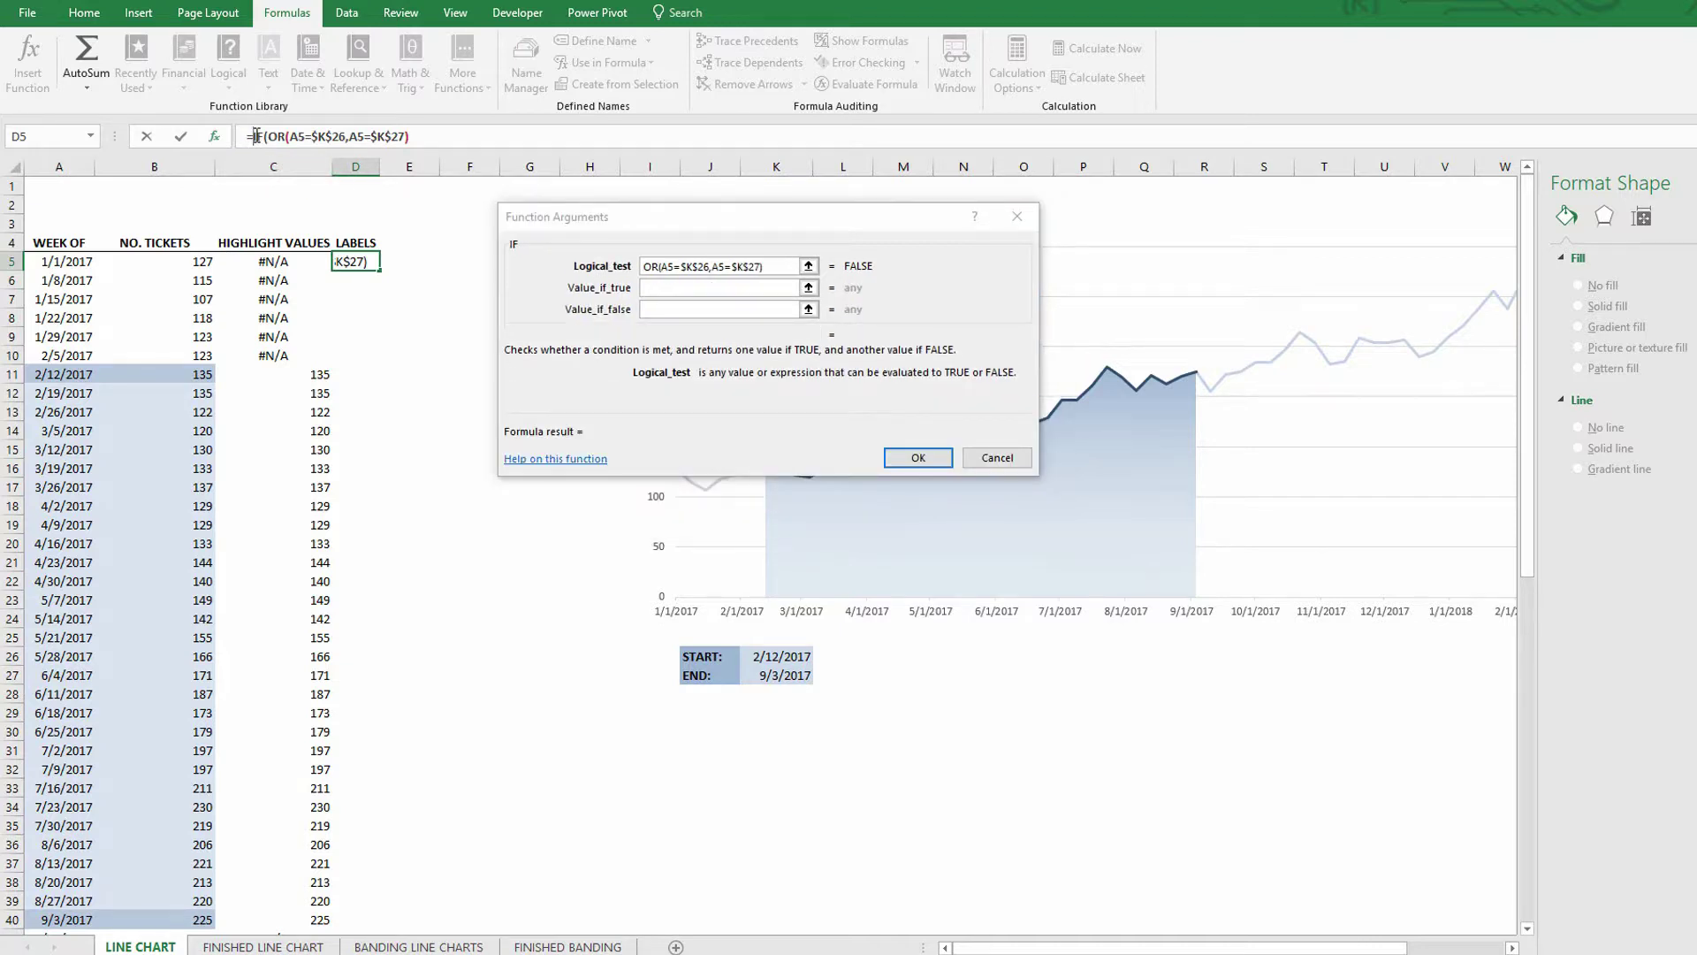
left_click(686, 288)
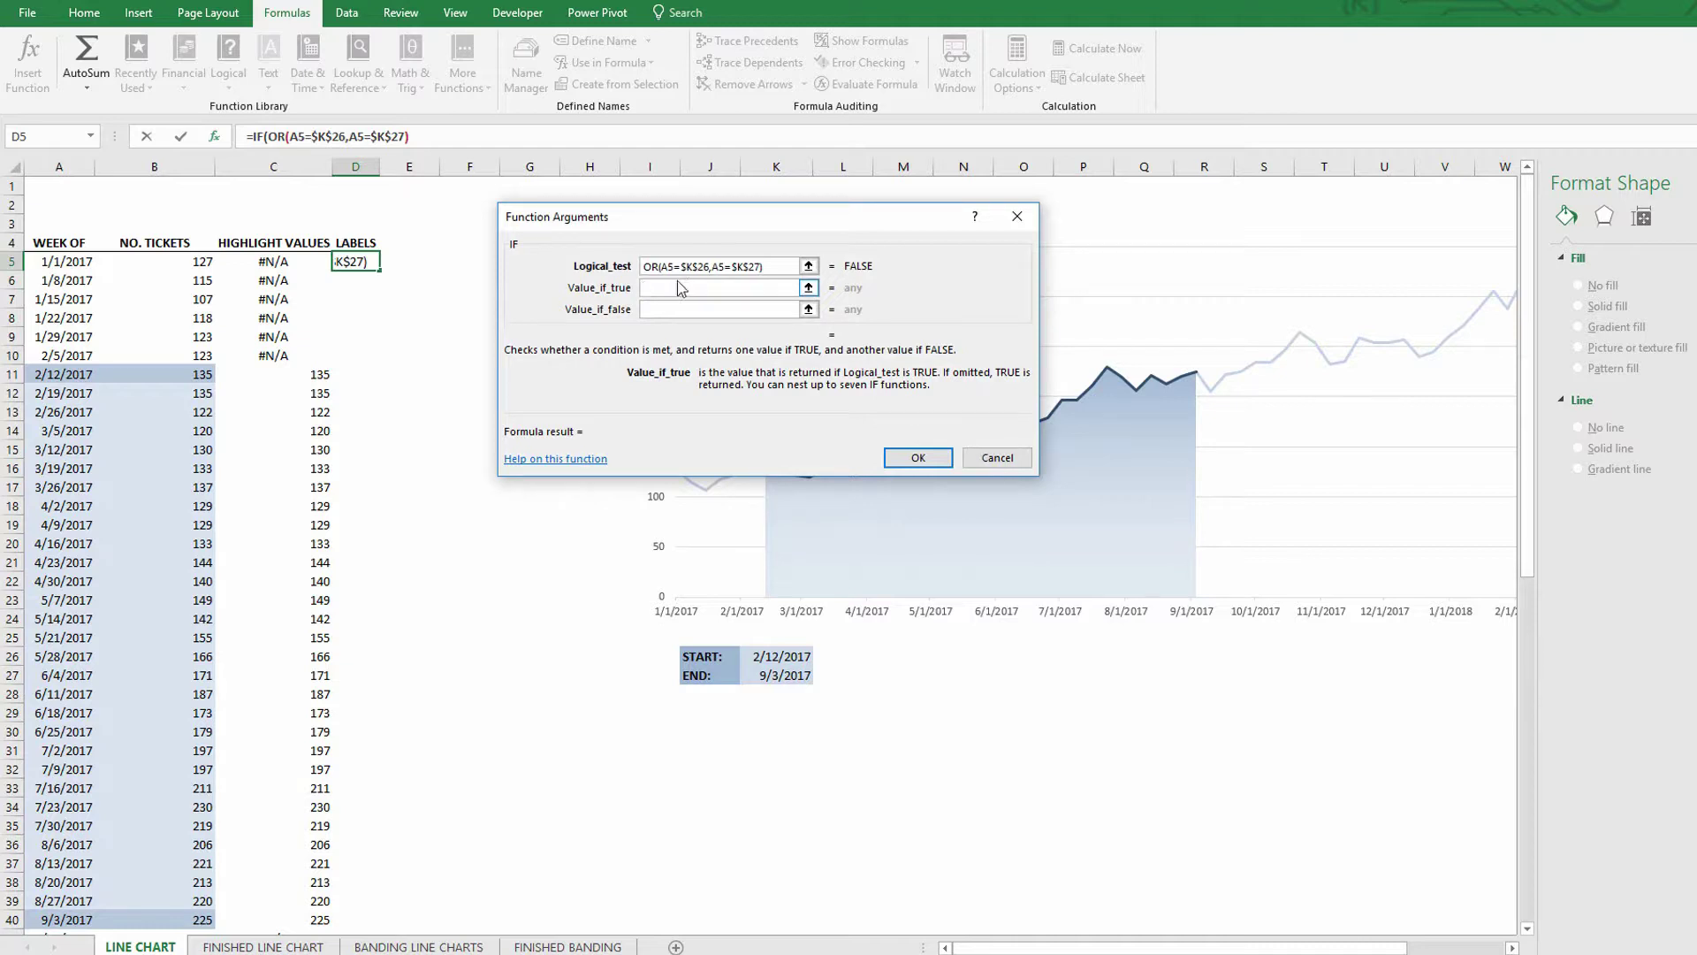
left_click(193, 262)
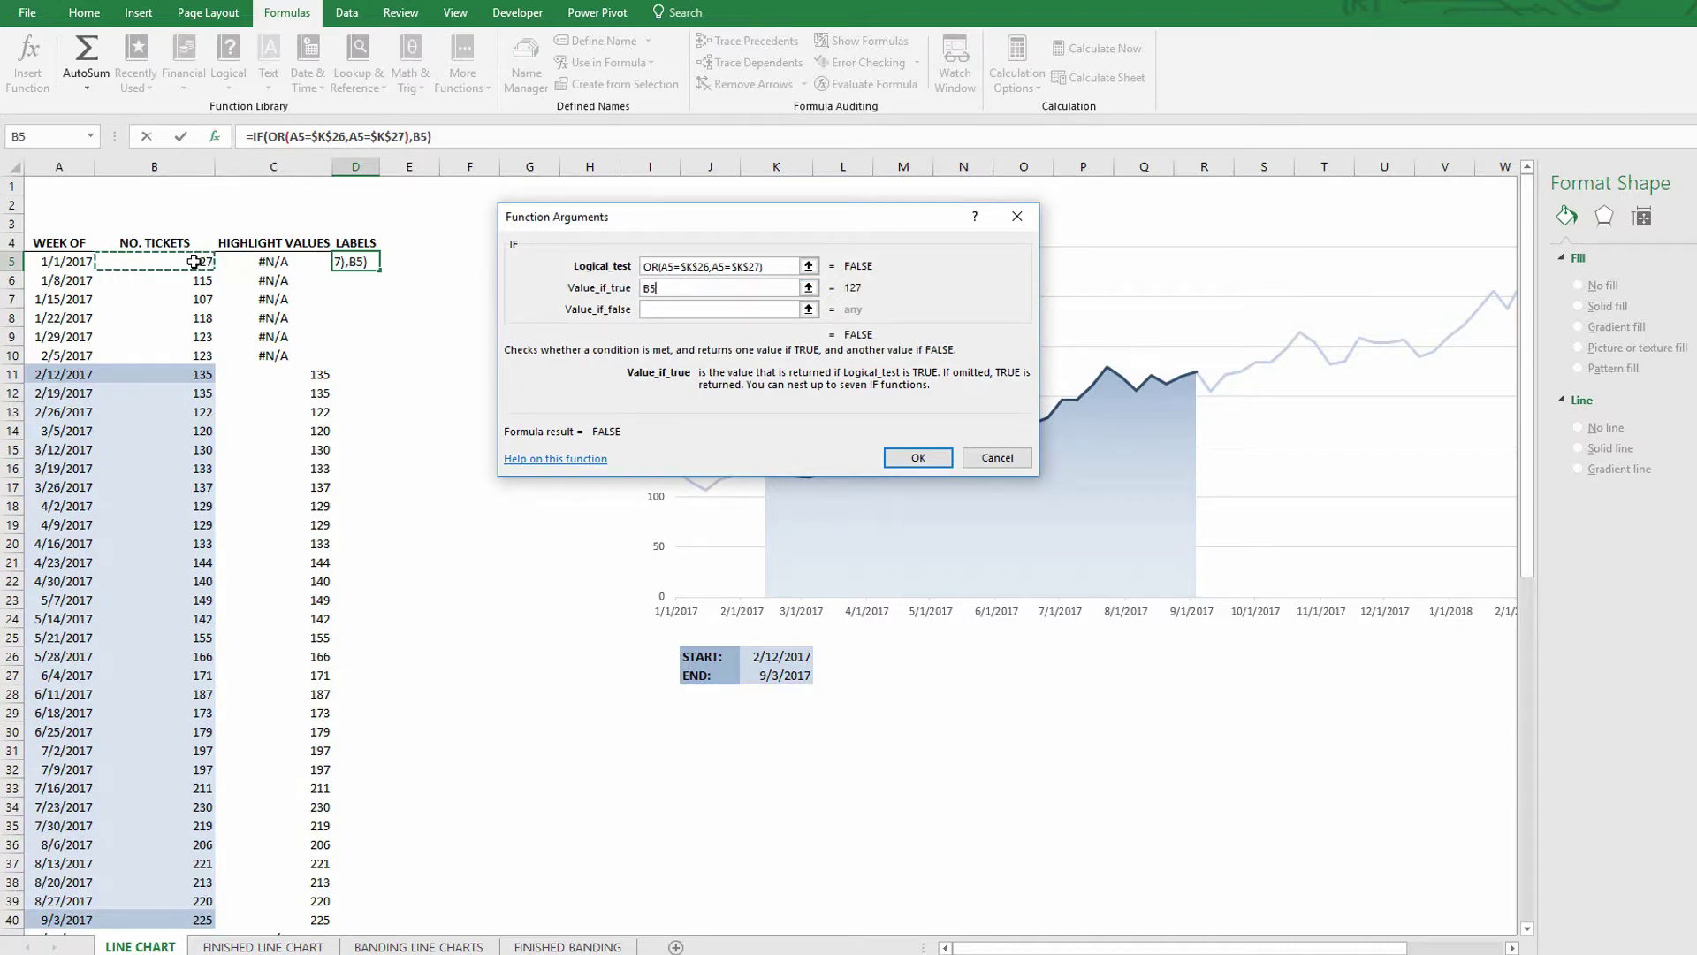
left_click(726, 310)
type("NA()")
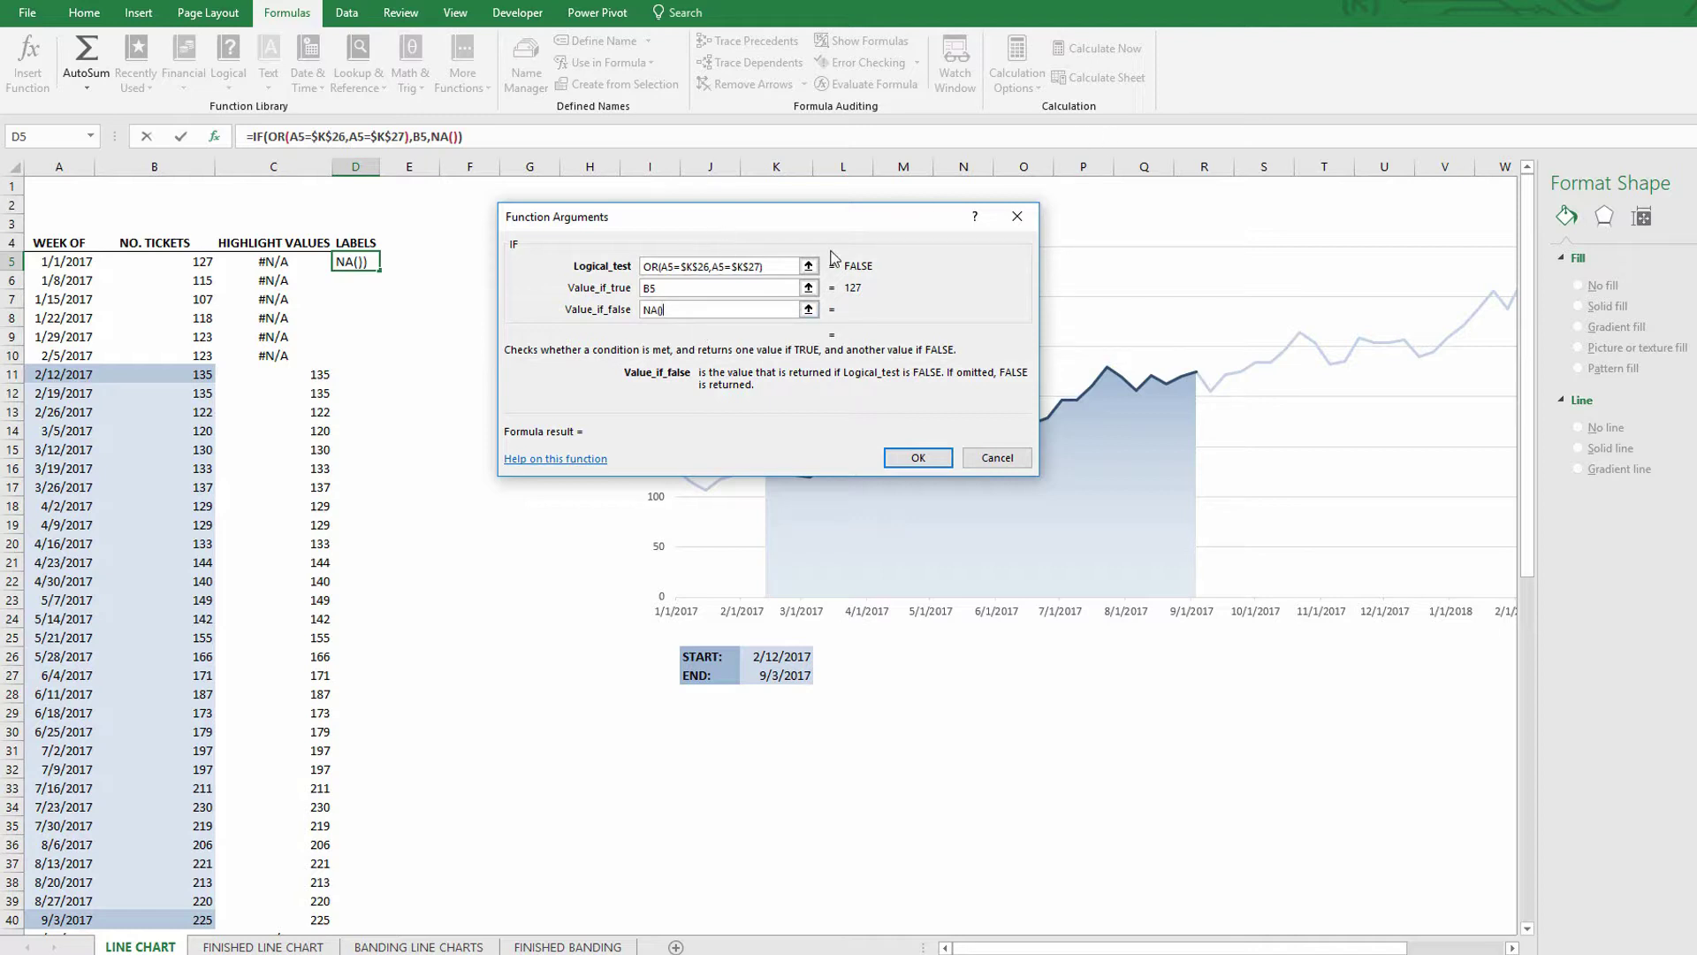
Confirm D5 and fill it down column D, checking 135 in row 11 and 225 in row 40.
left_click(920, 457)
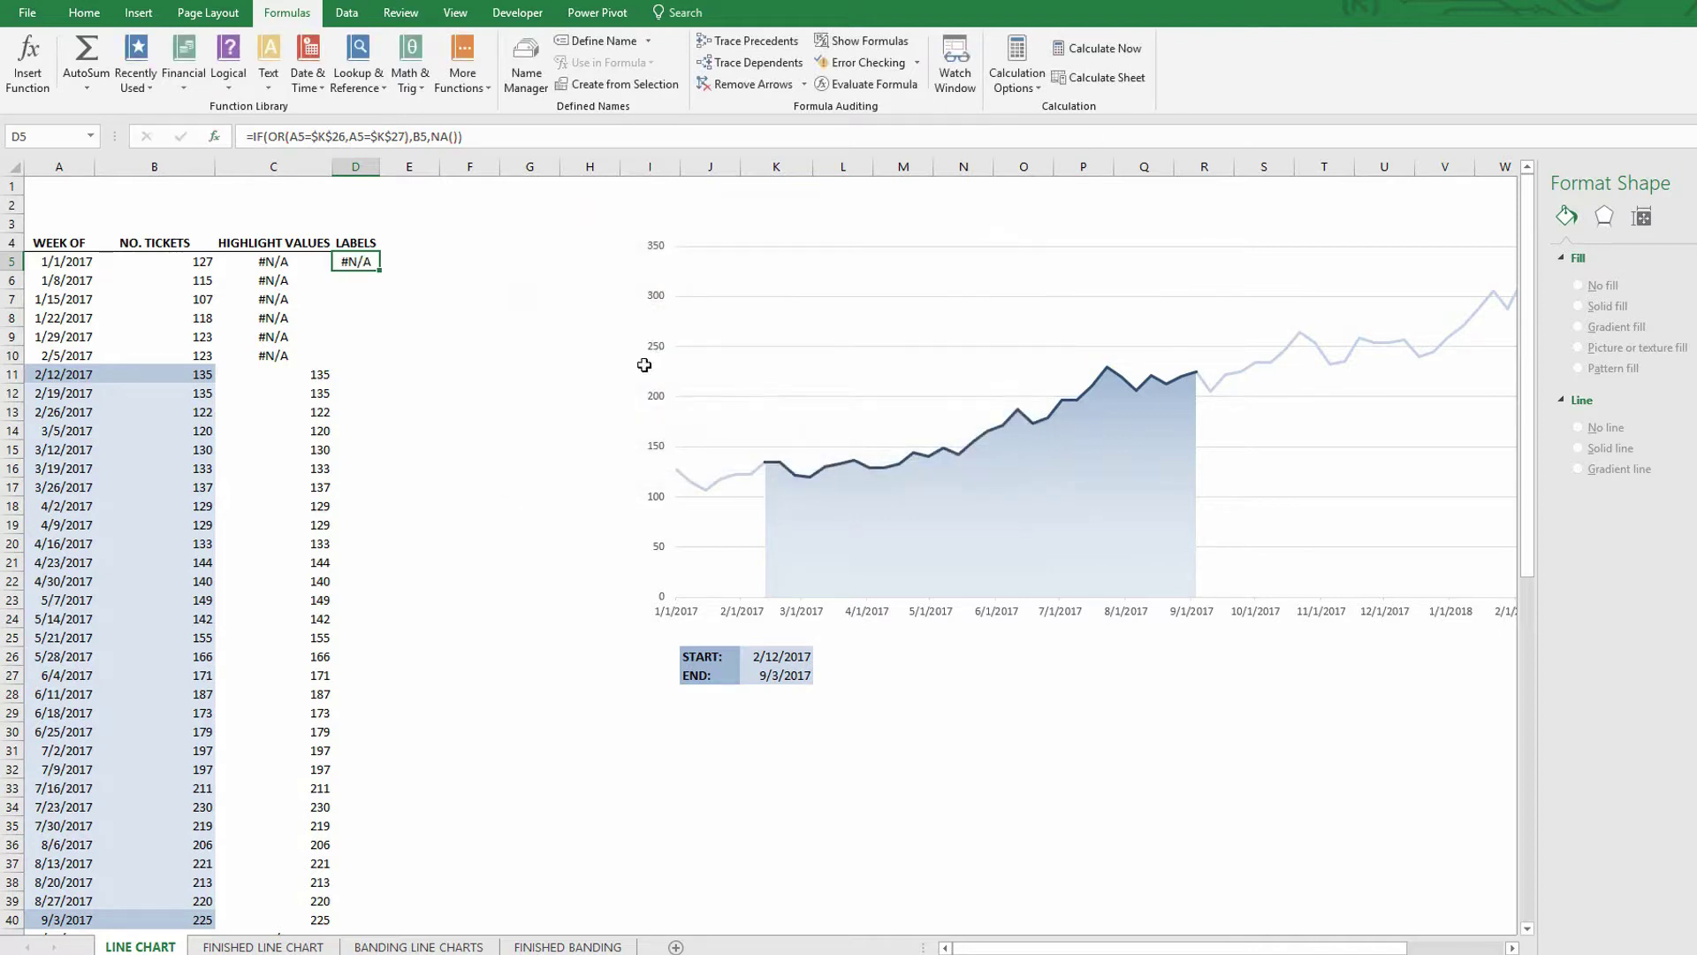
double_click(381, 274)
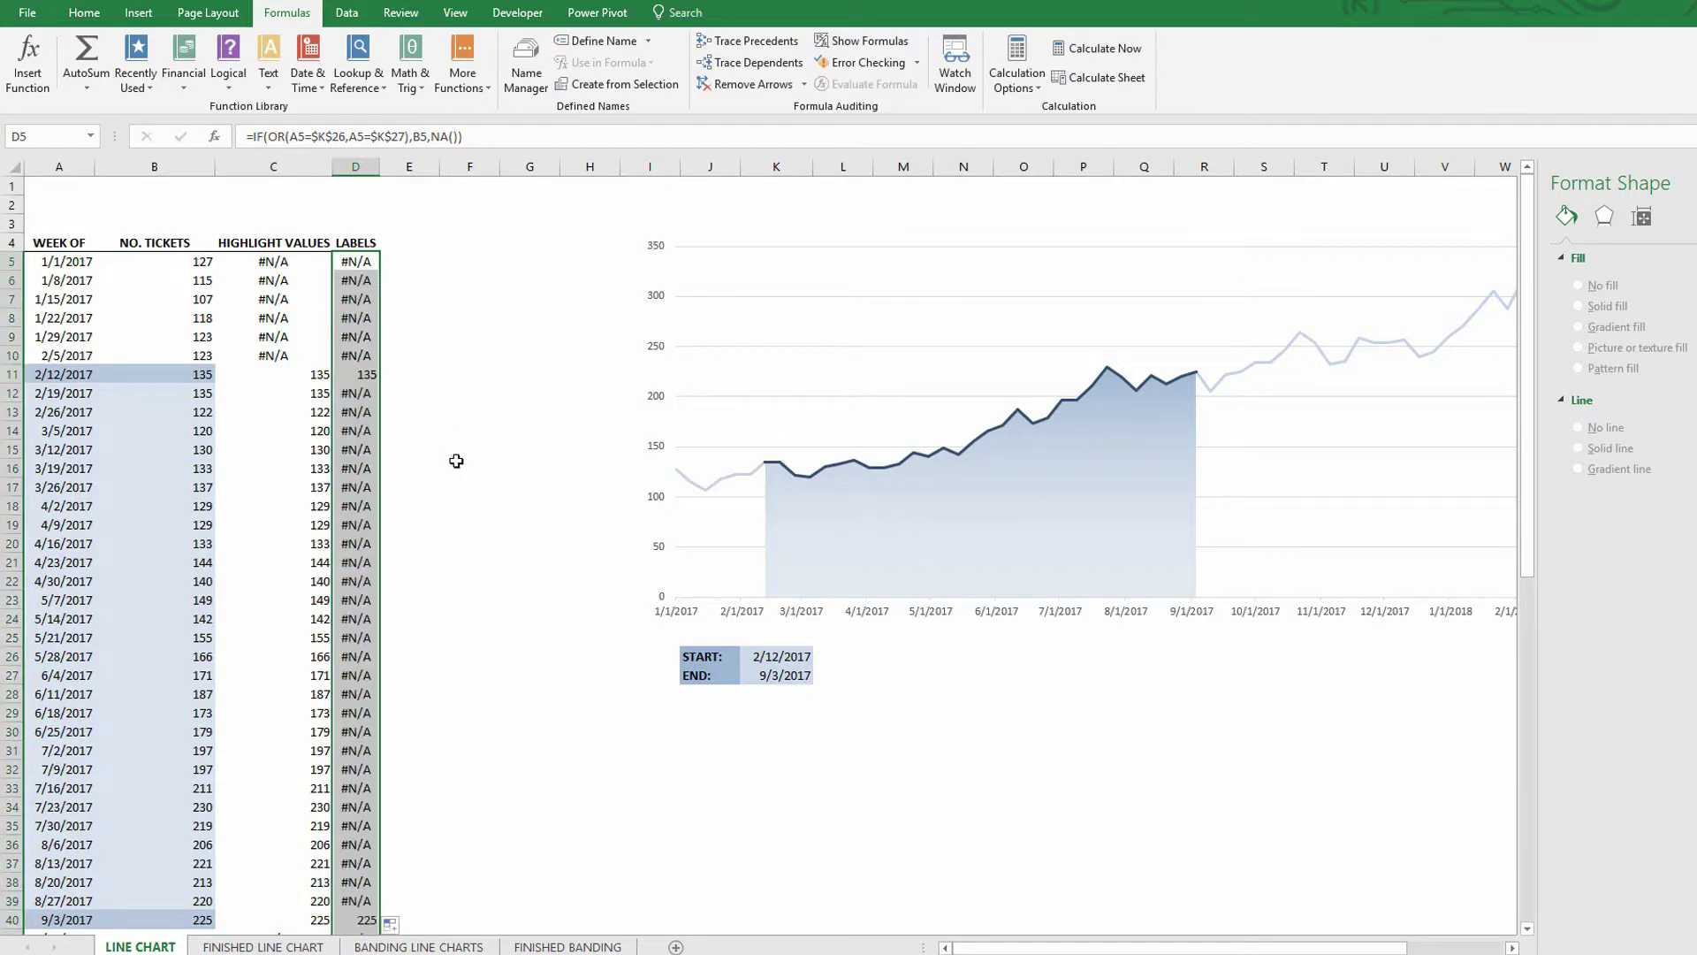
scroll(488, 458, "down", 1)
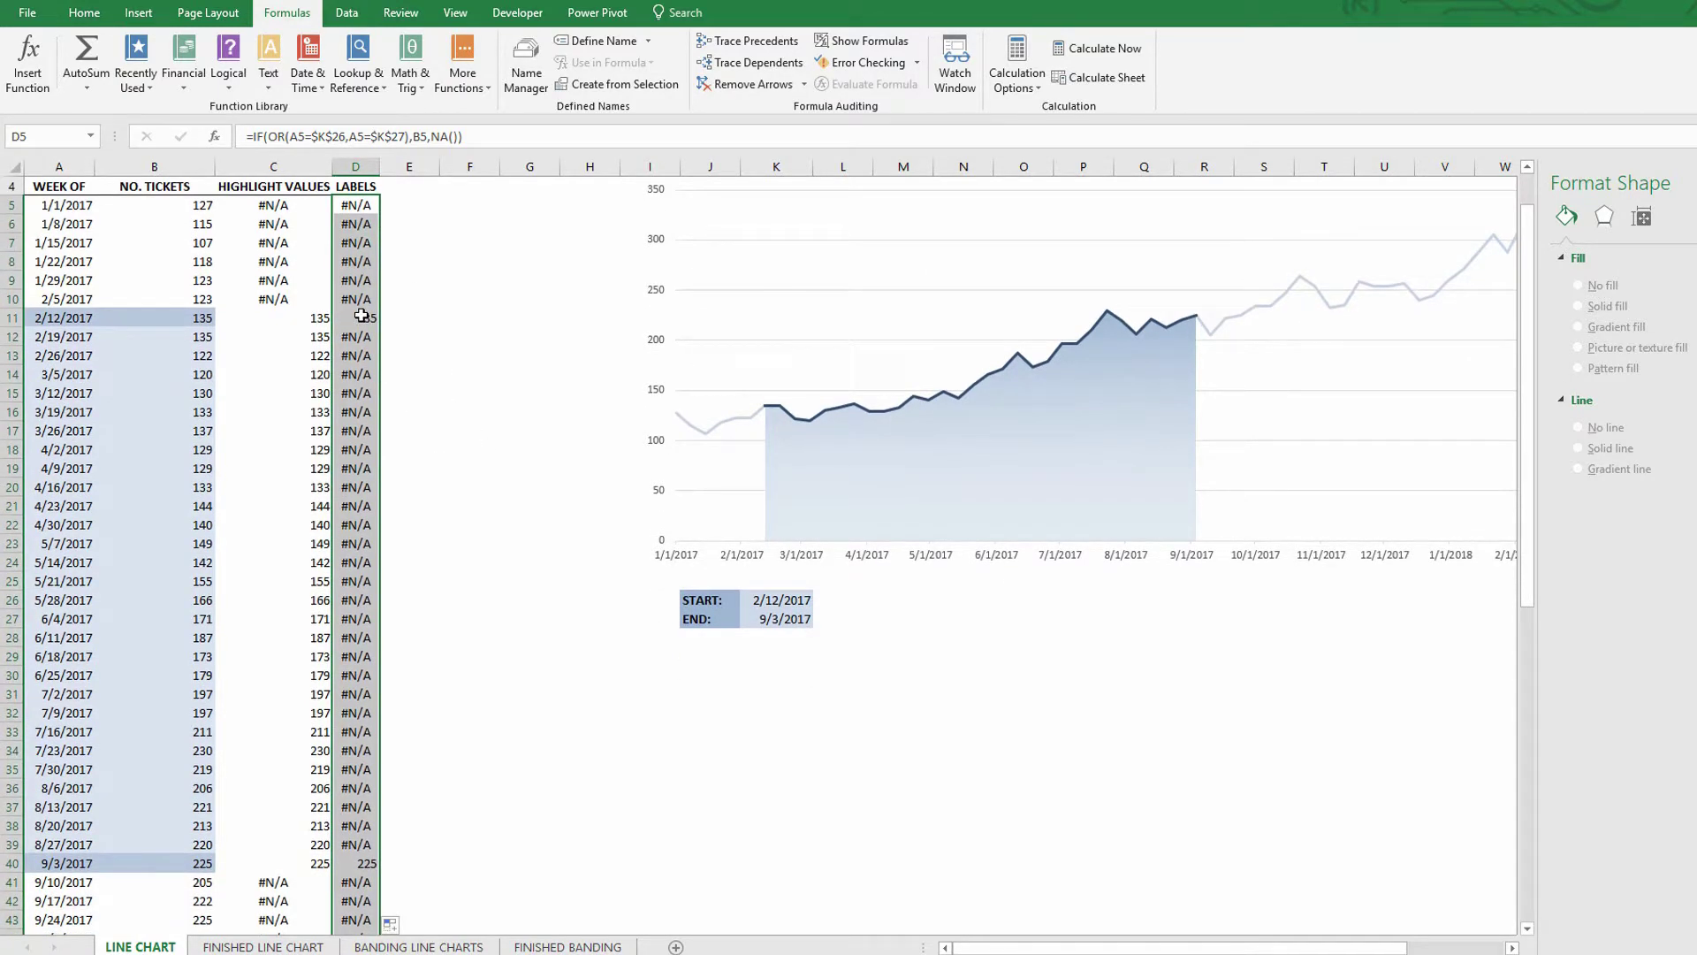
left_click_drag(360, 318, 53, 317)
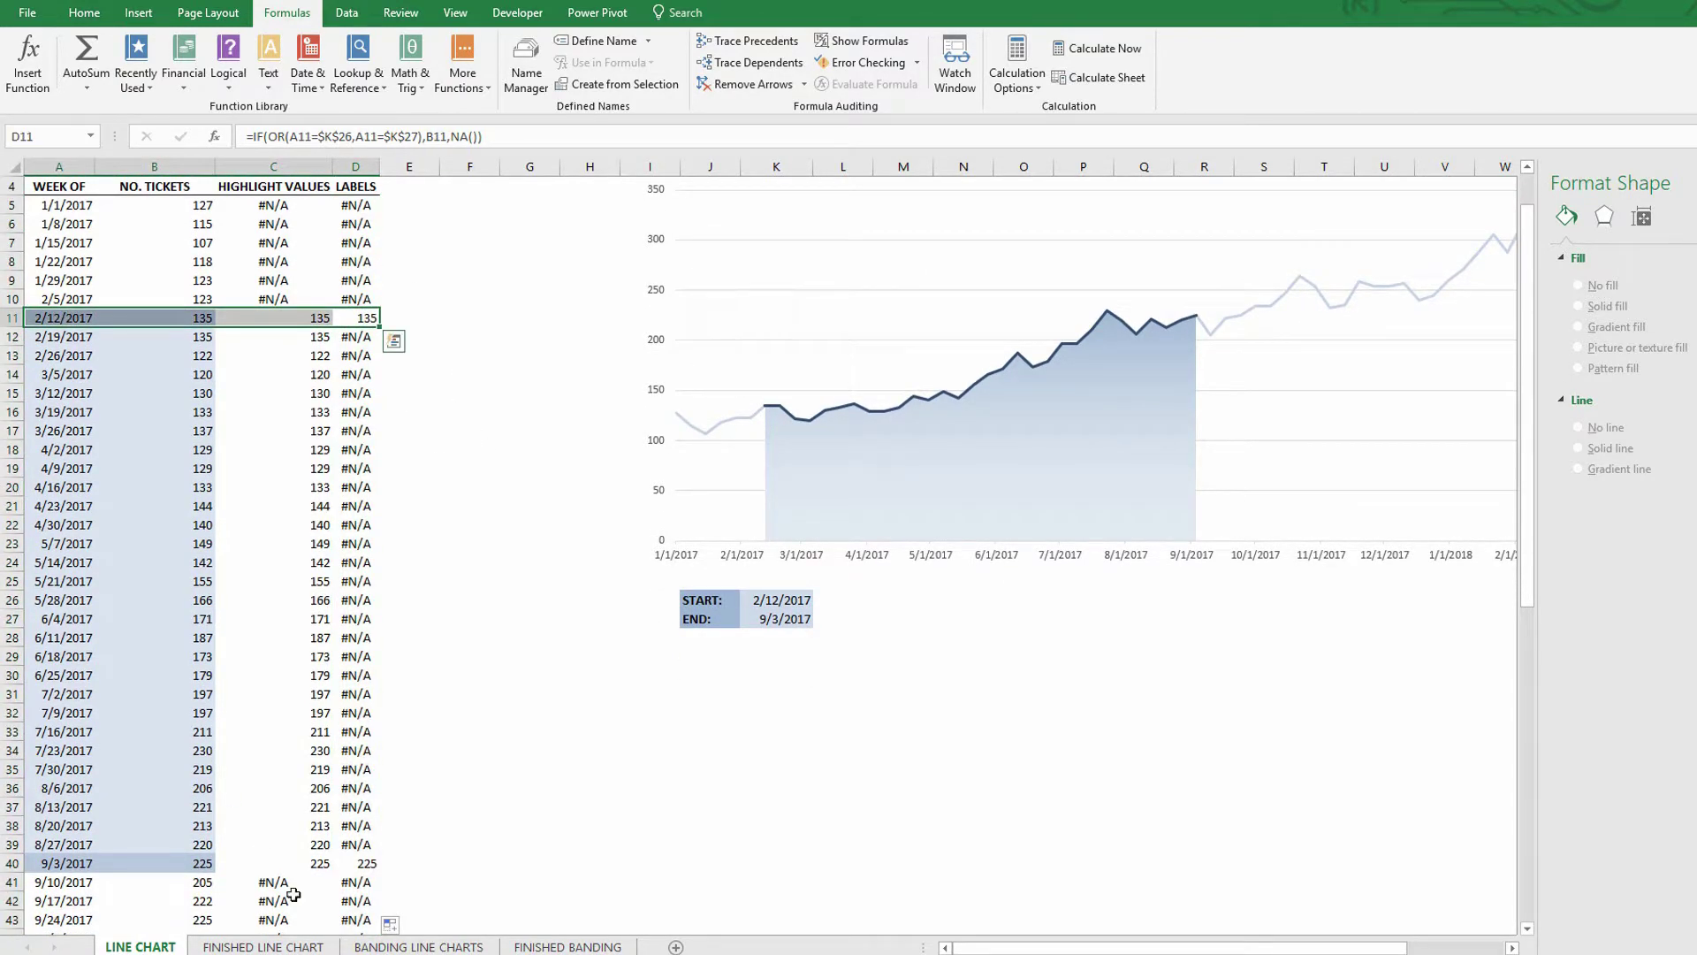
left_click_drag(360, 865, 49, 864)
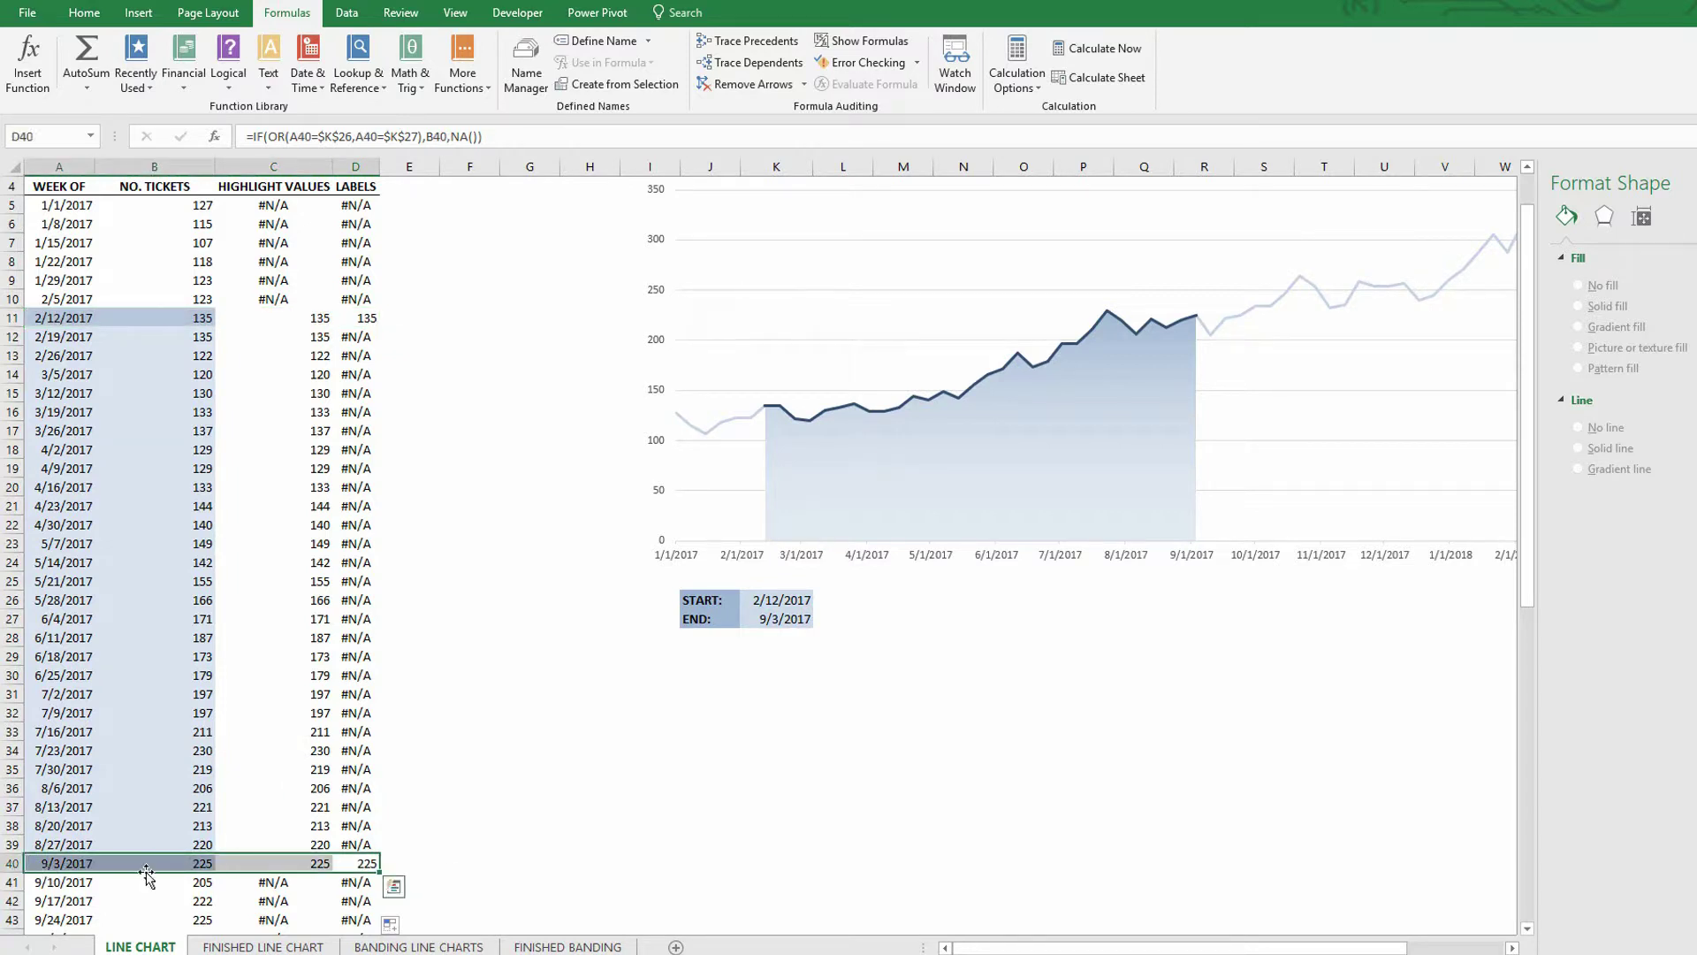
scroll(439, 745, "up", 1)
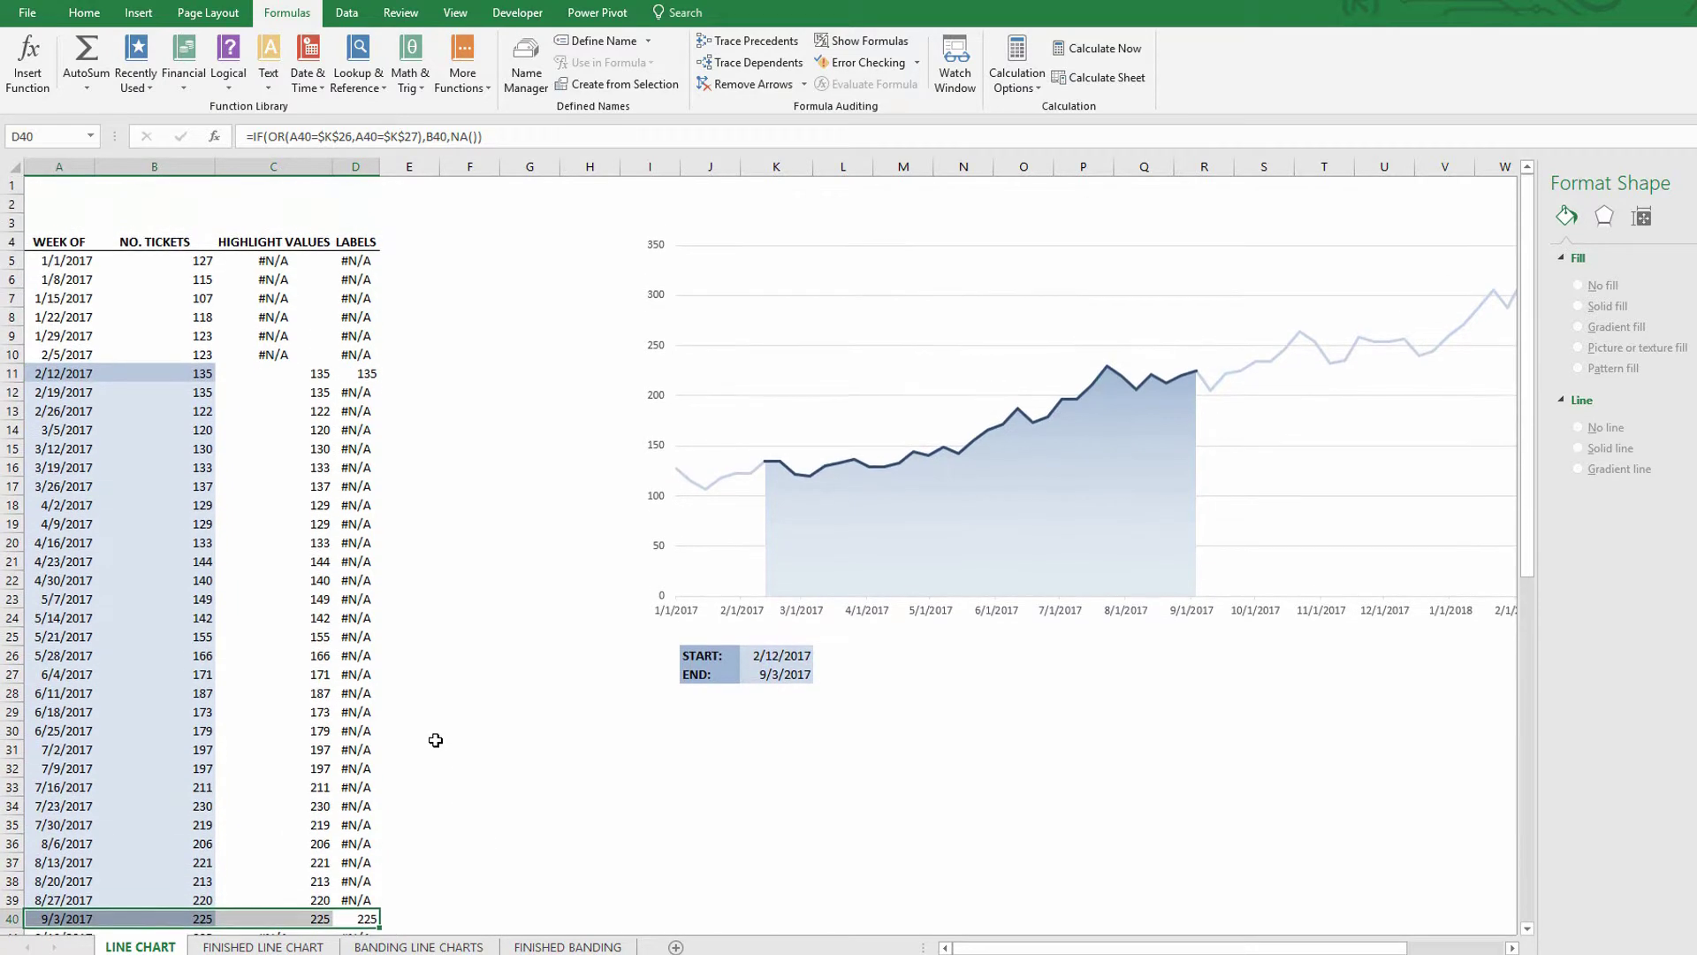
Select the LABELS column D4:D74 with its header and copy it.
left_click_drag(356, 243, 362, 902)
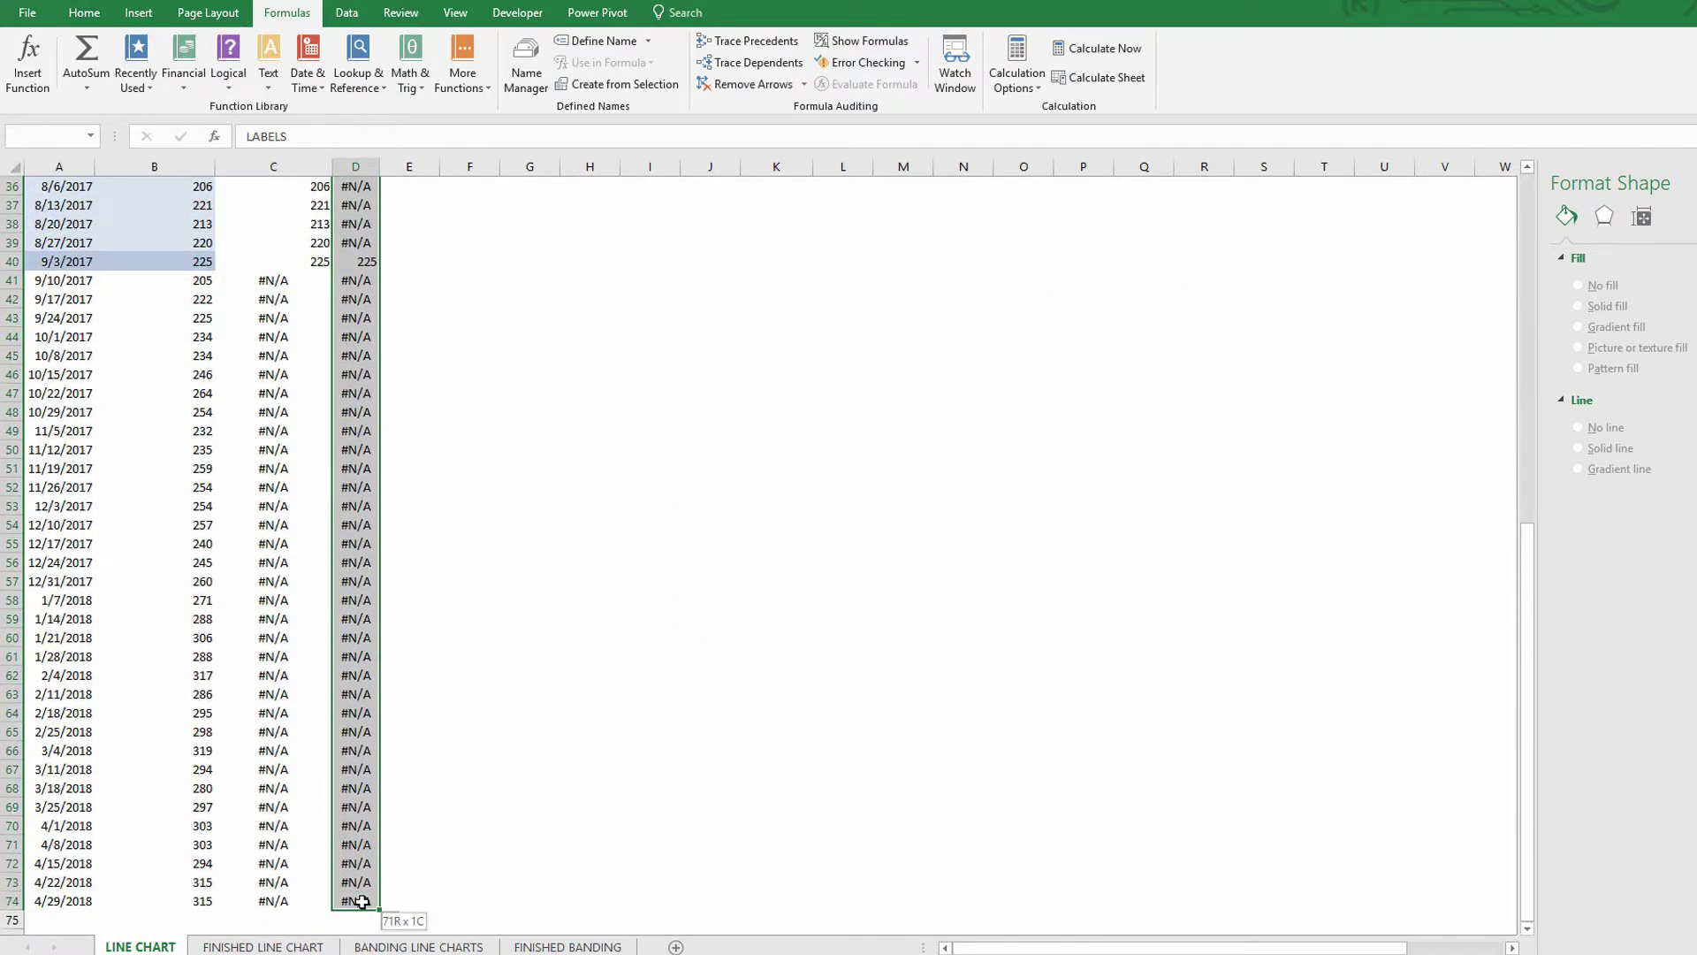
left_click(397, 897)
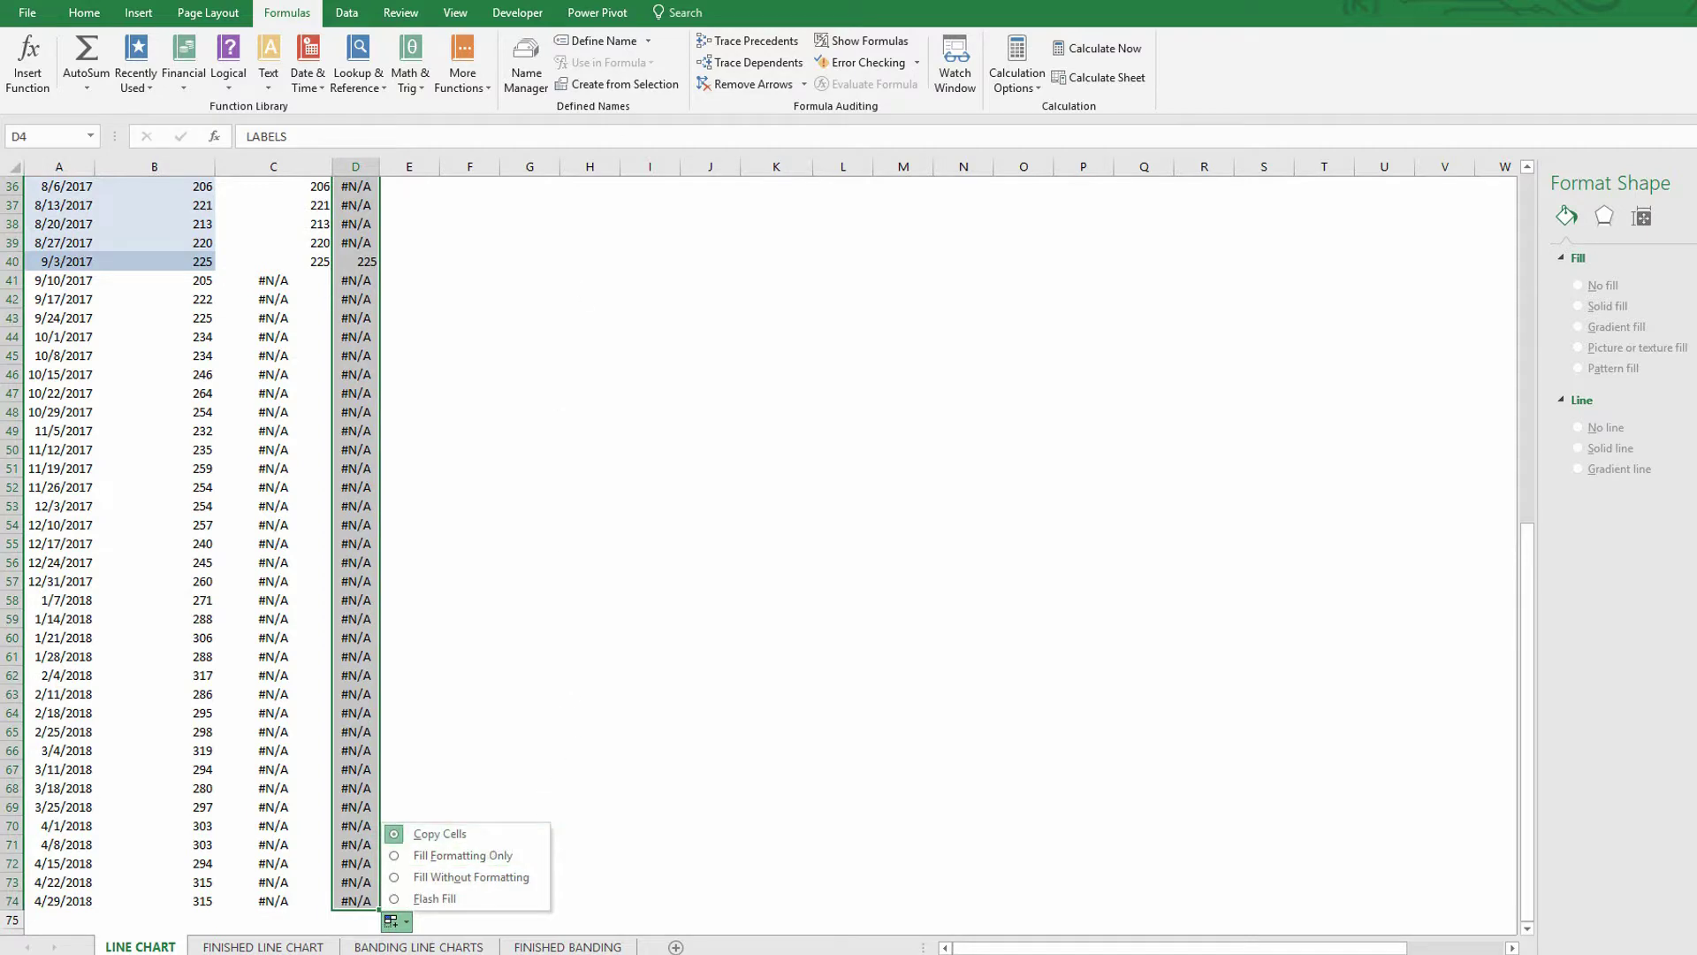
key("Escape")
key("ctrl+c")
scroll(829, 531, "up", 12)
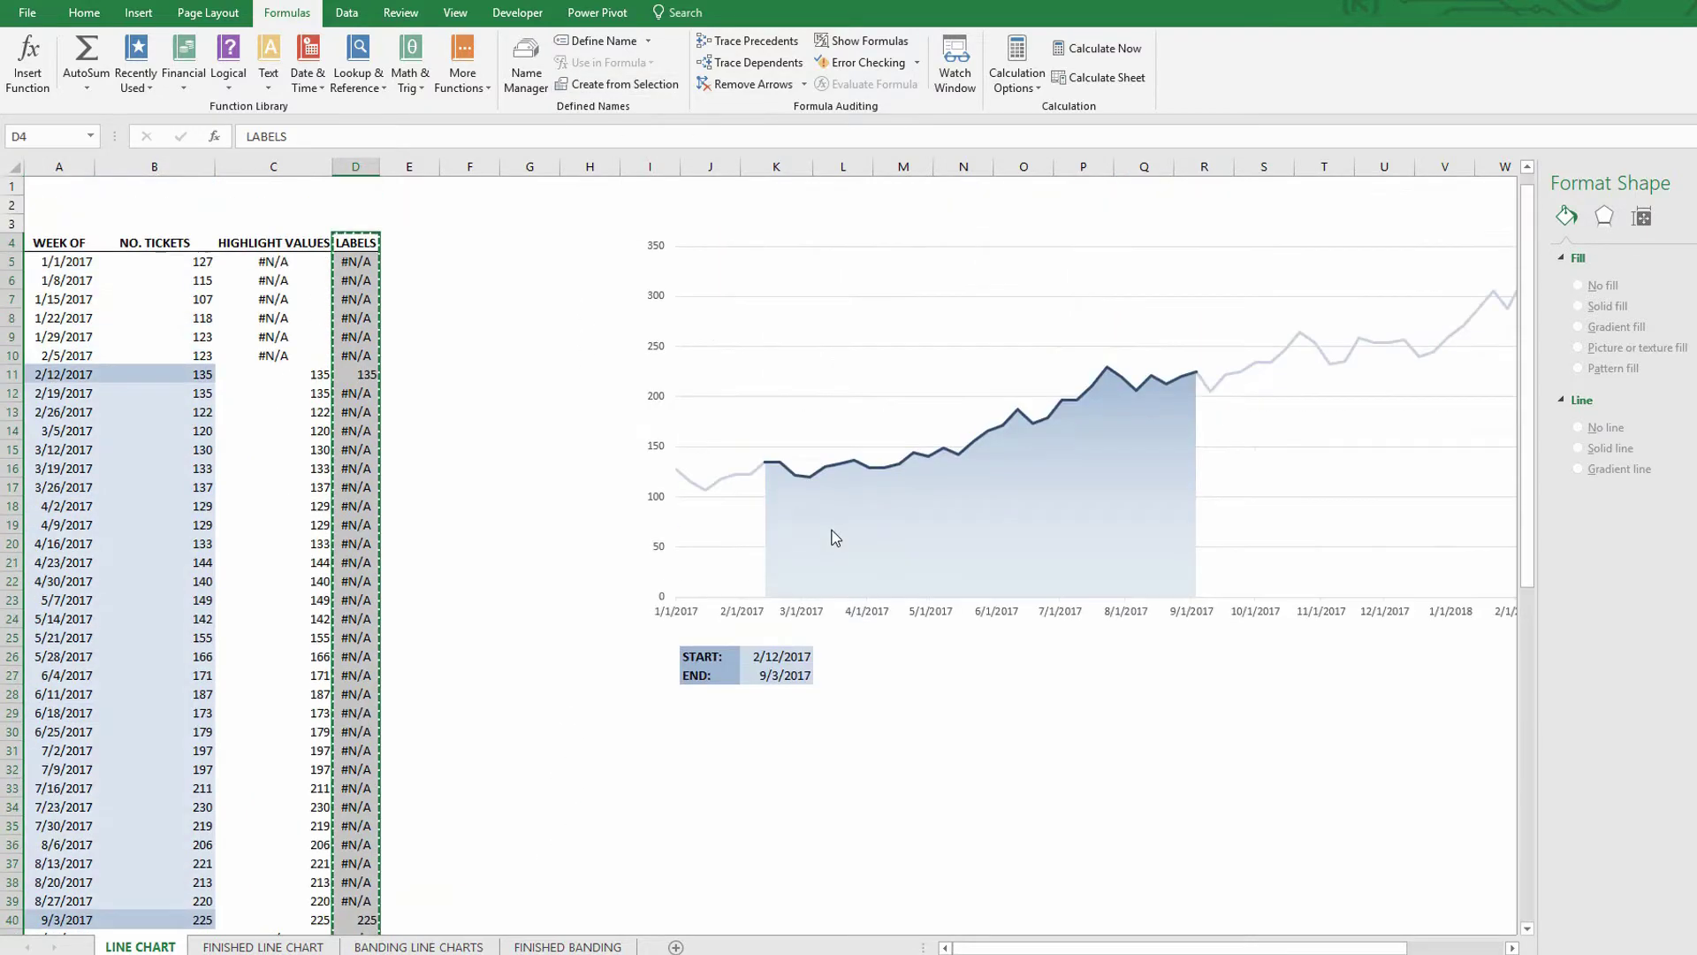
Paste the copied LABELS column into the chart as a new series.
left_click(739, 233)
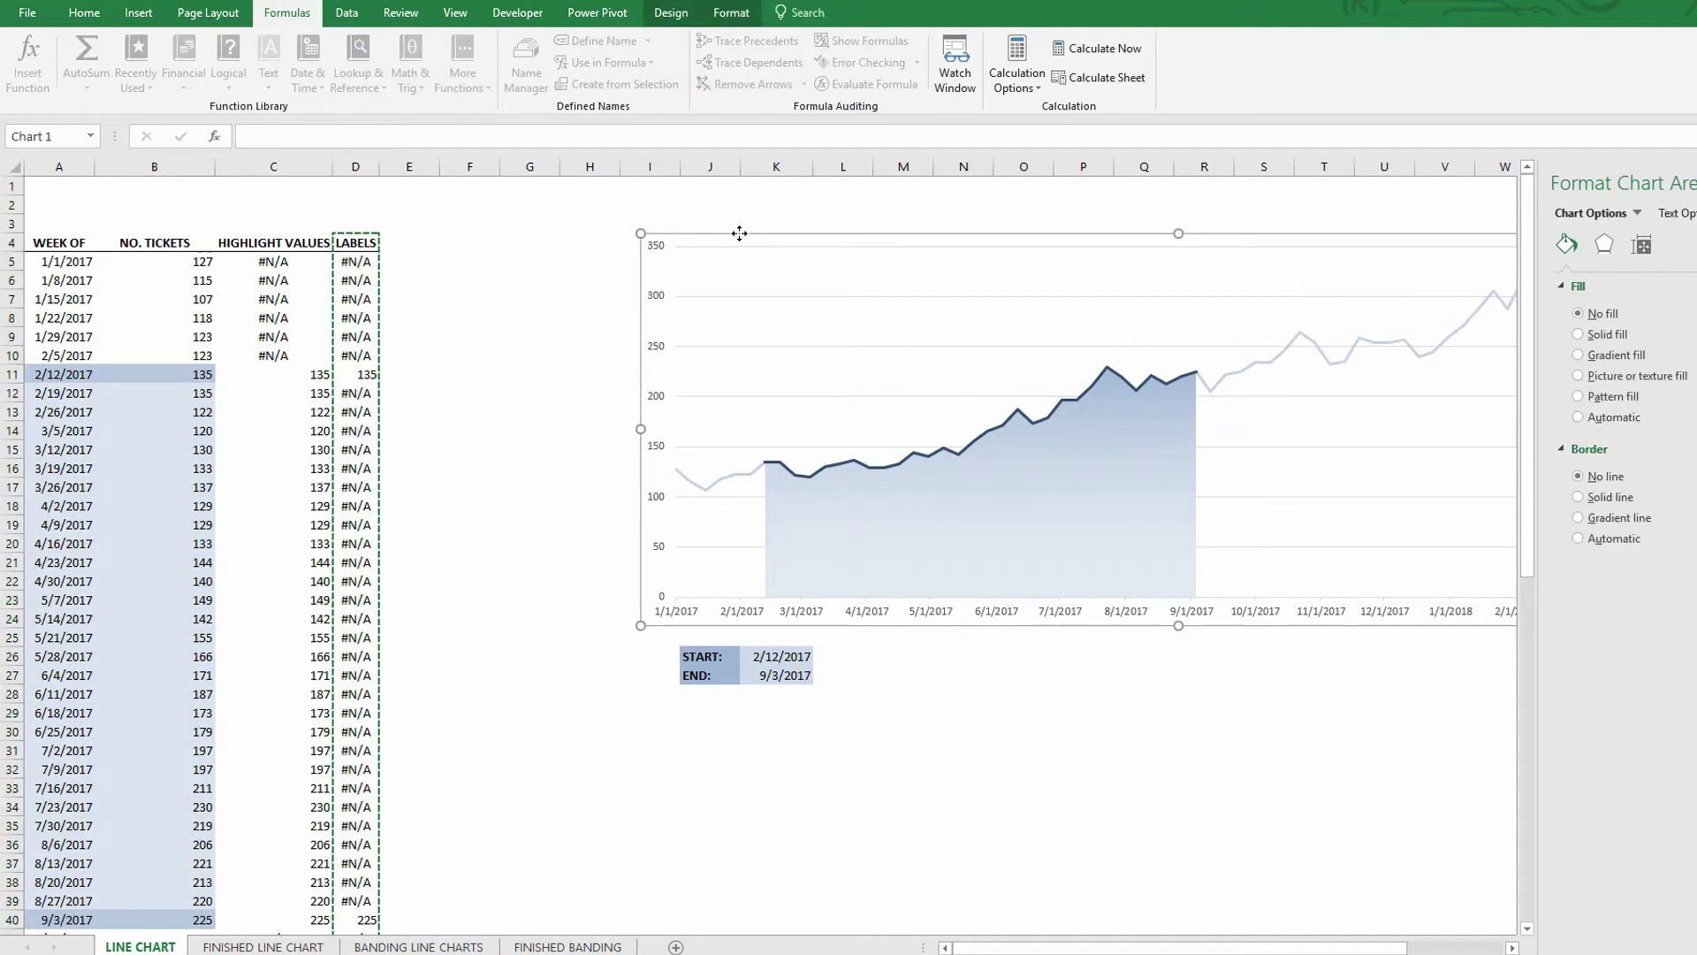
key("ctrl+v")
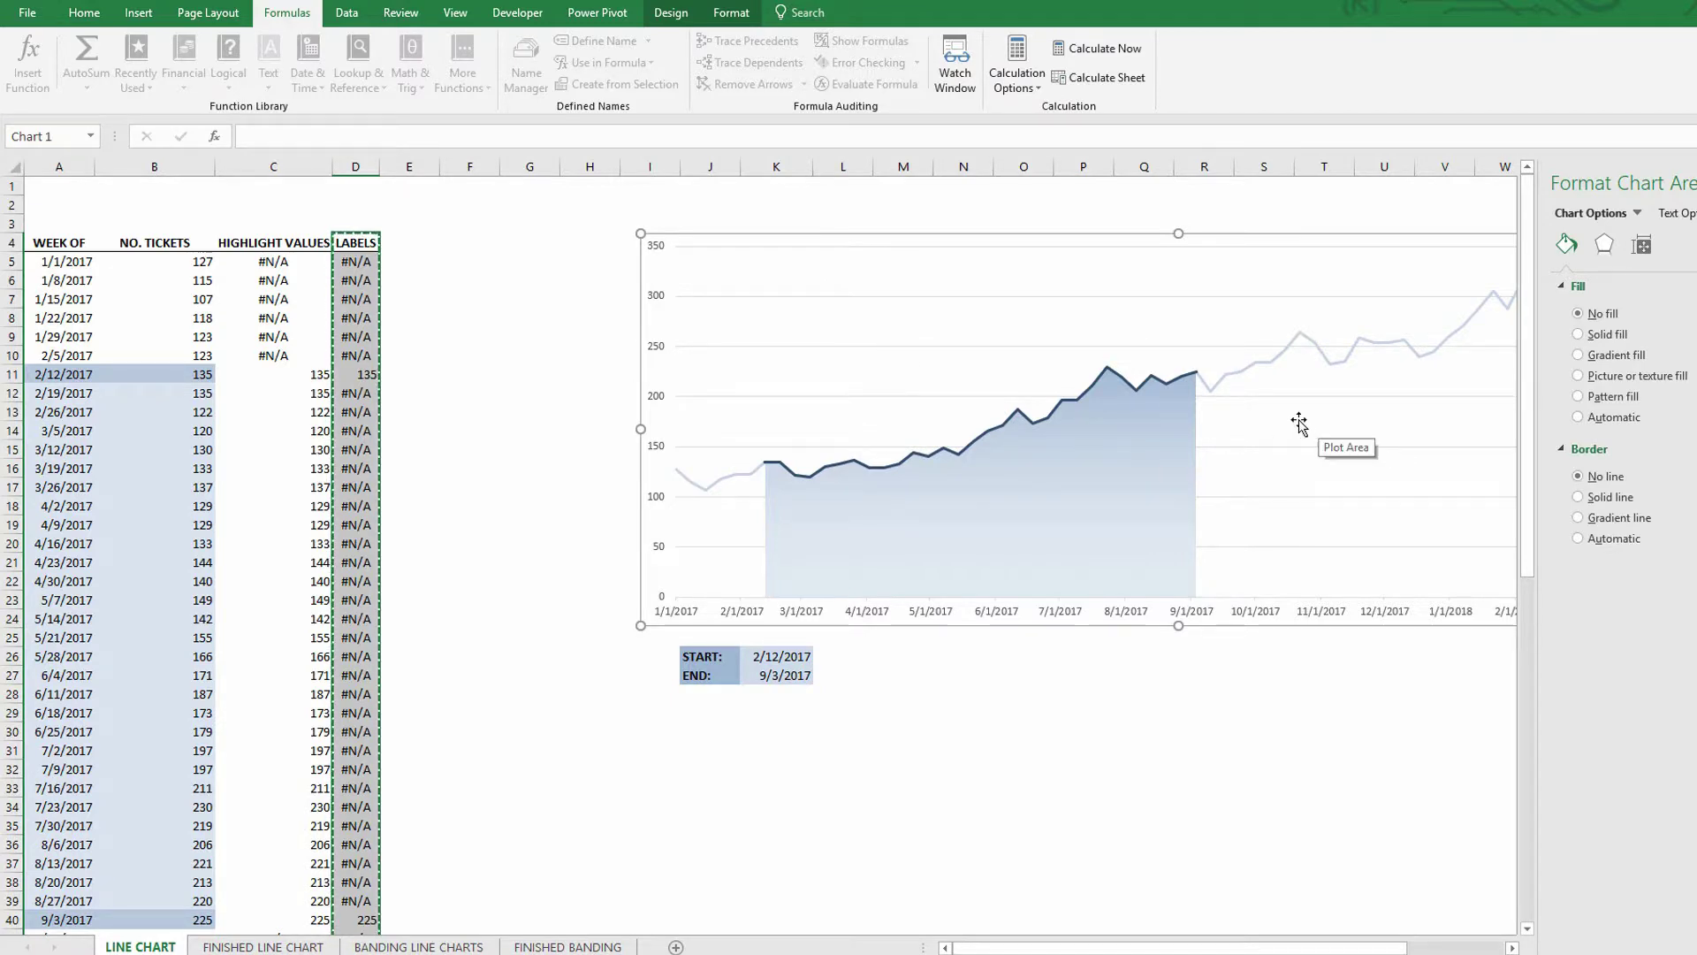
key("Escape")
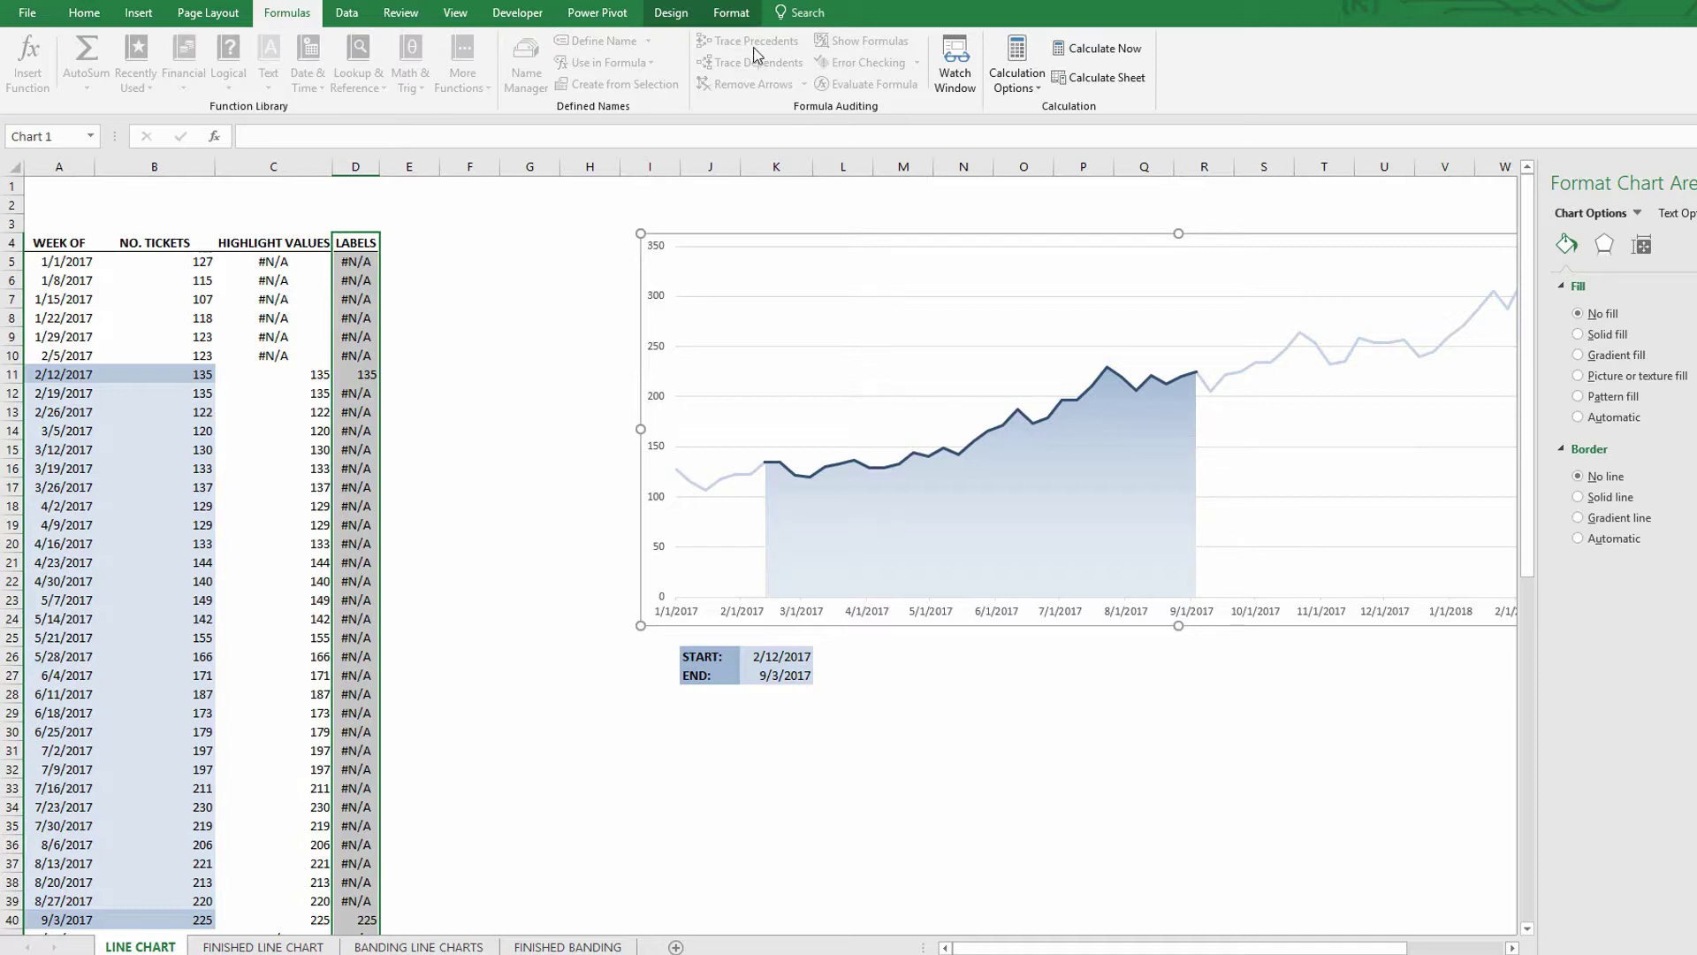
Select the LABELS series from the Format tab's Chart Elements list.
left_click(742, 19)
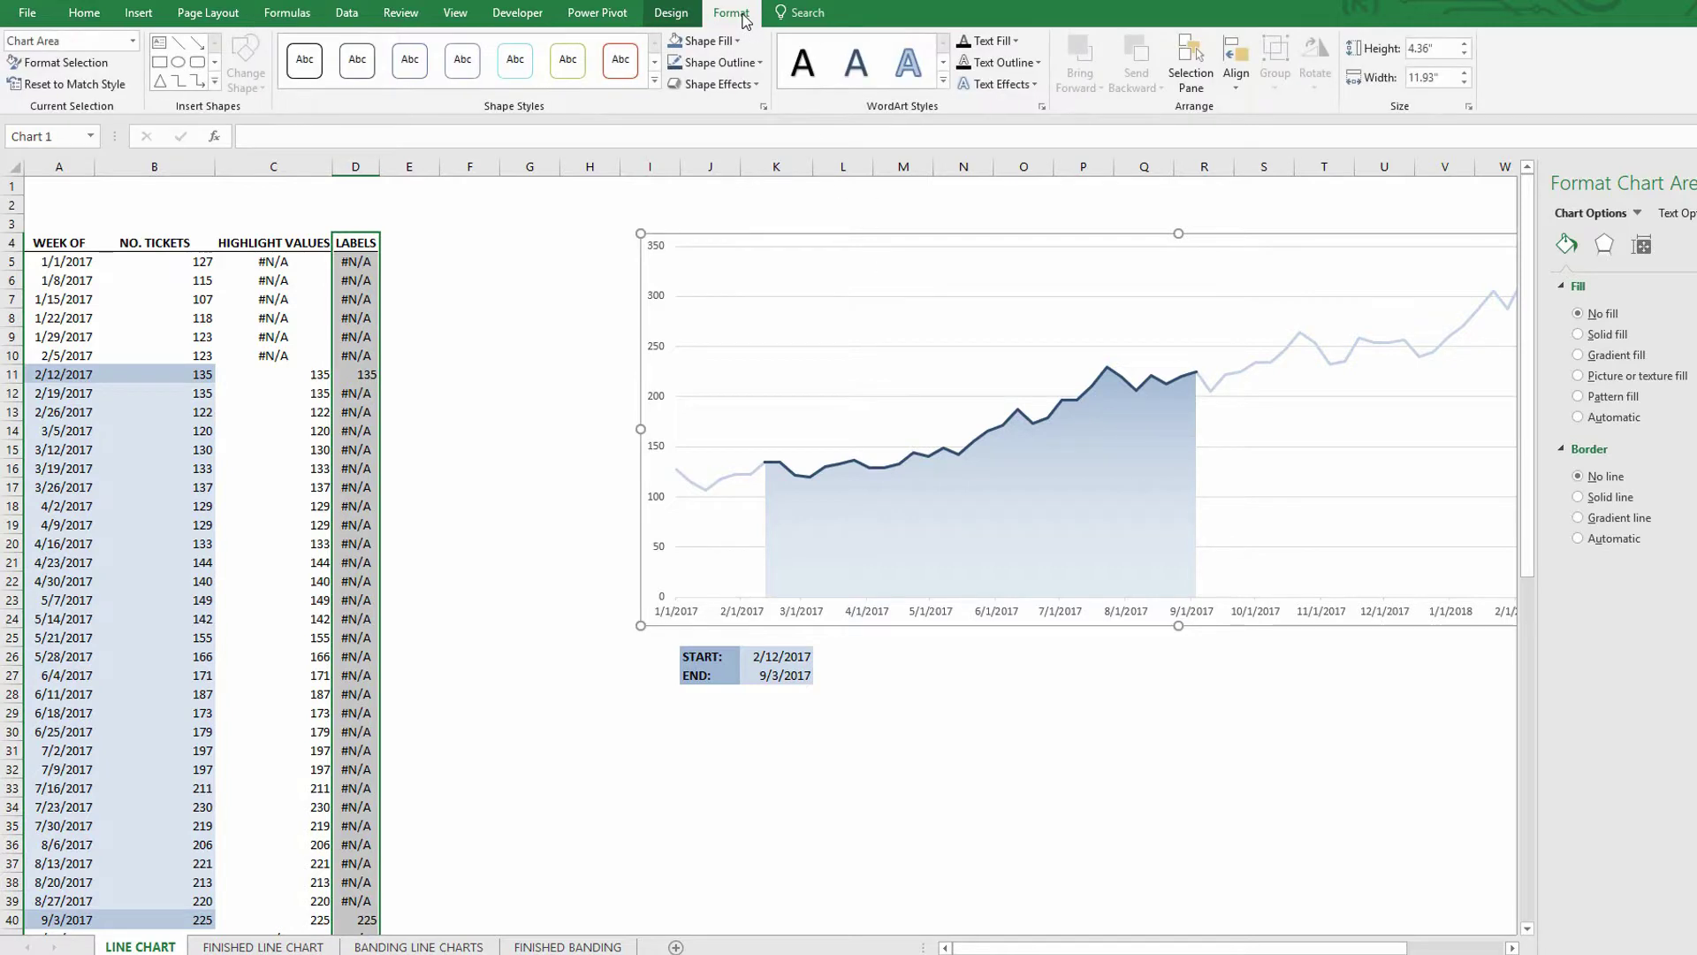
left_click(133, 42)
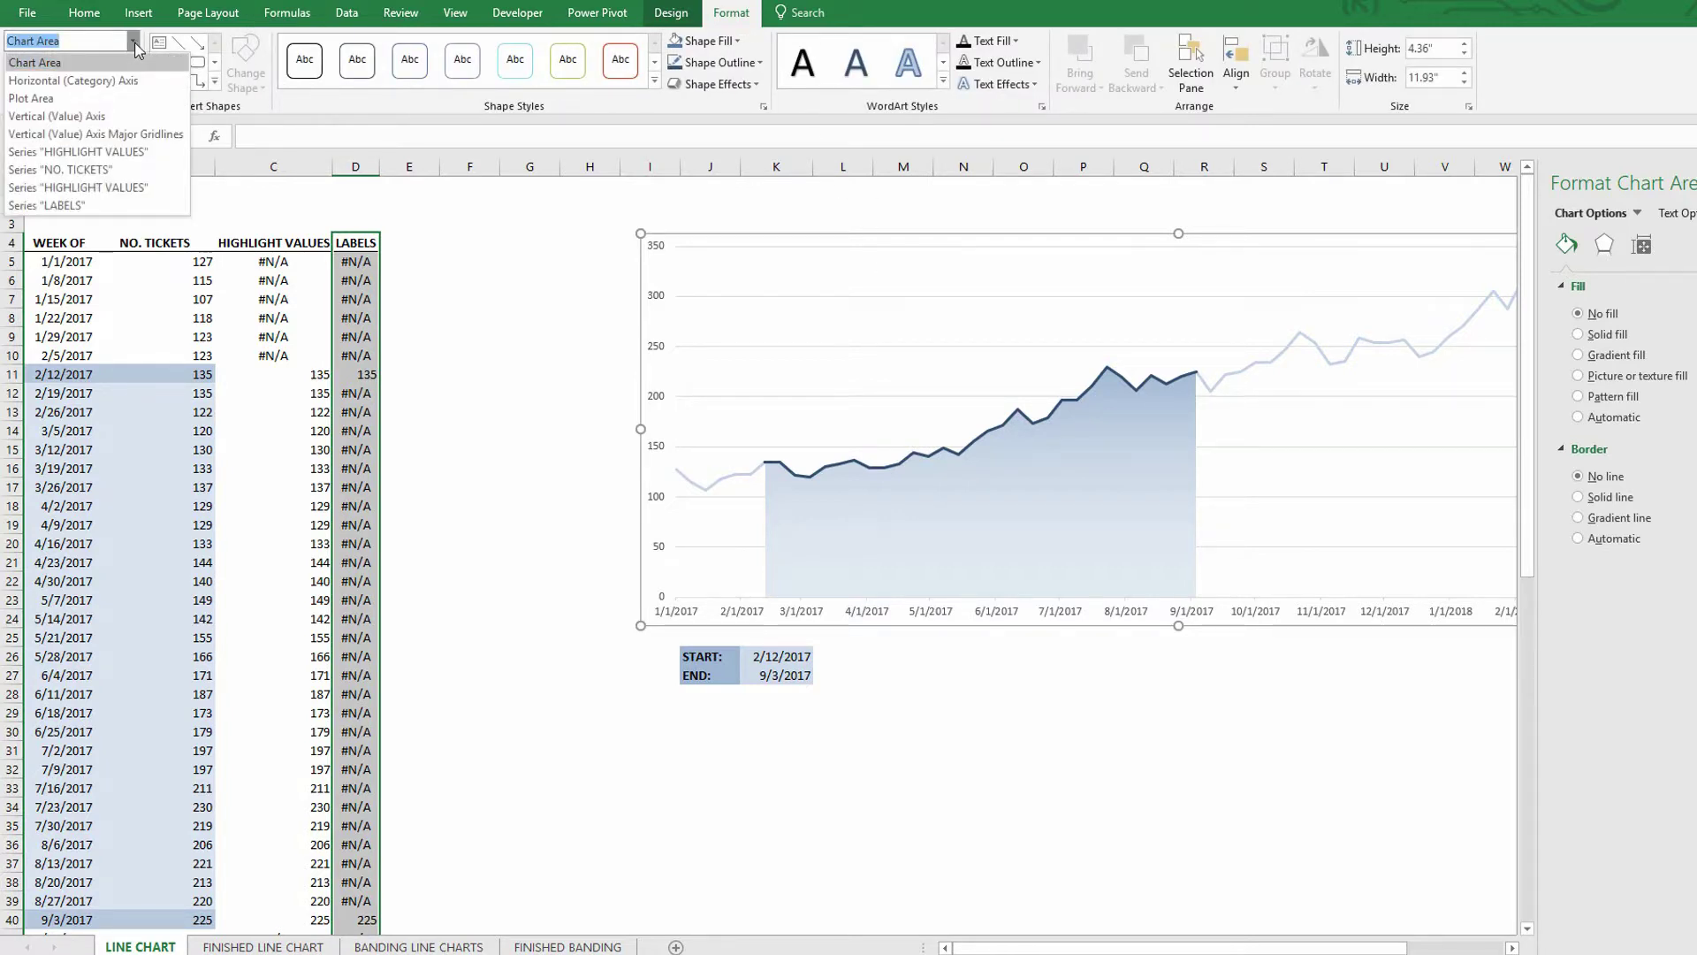
left_click(54, 206)
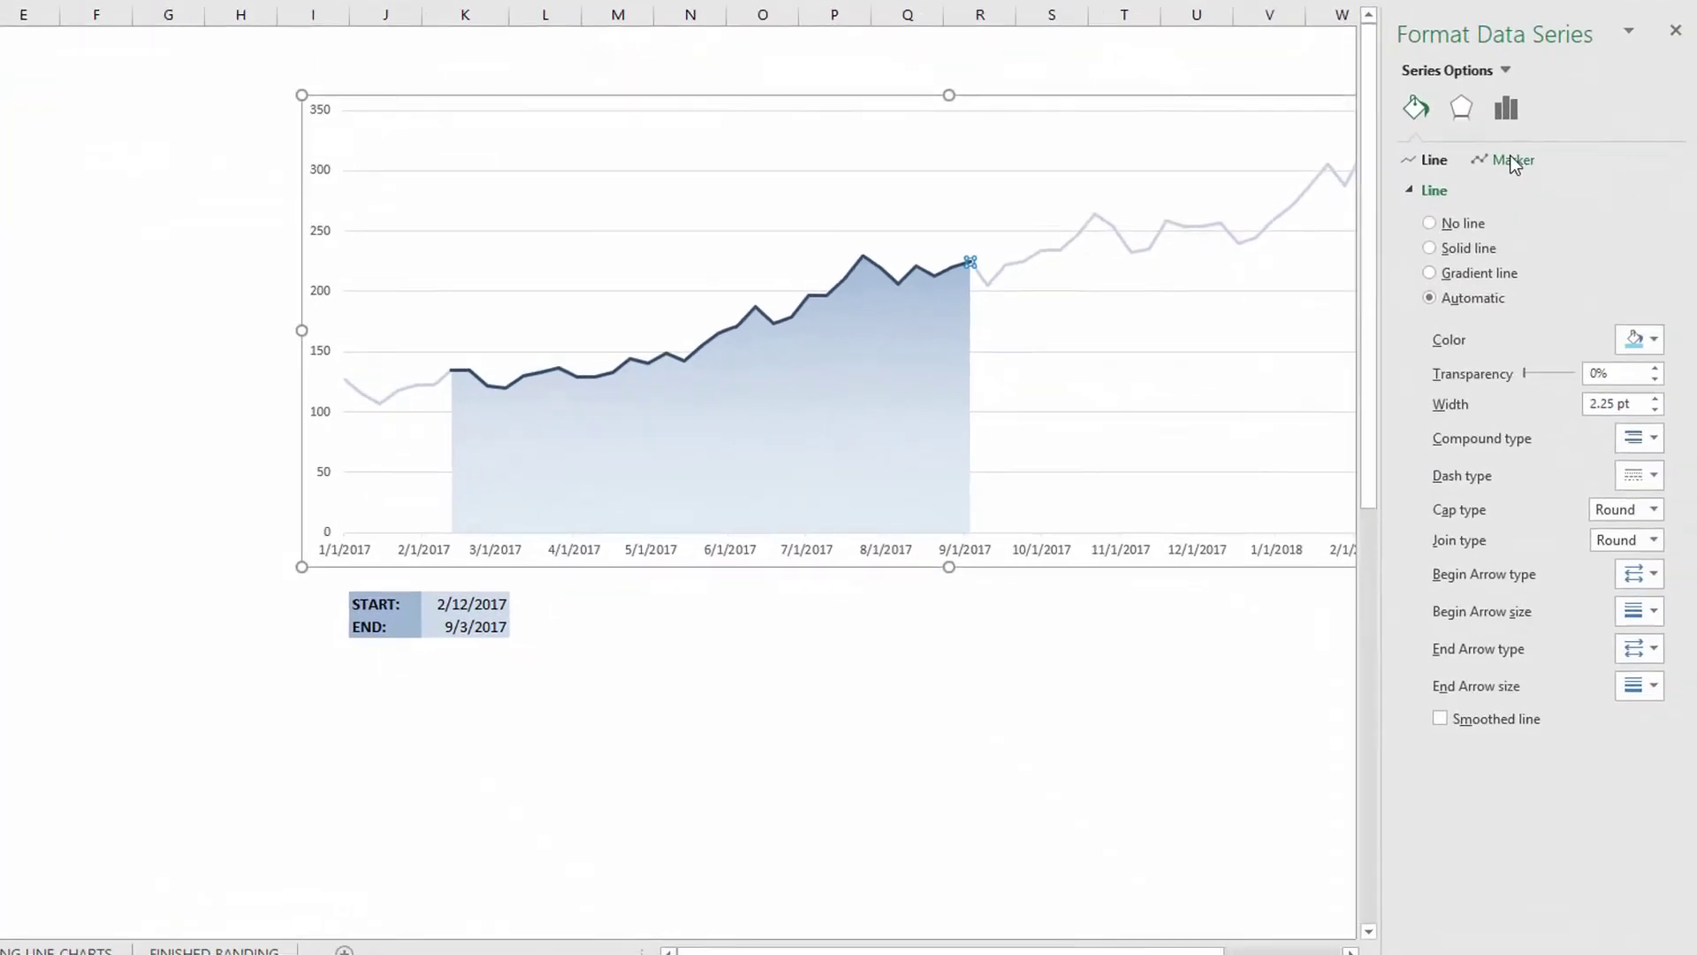
Turn on built-in circle markers for the LABELS series.
left_click(1646, 286)
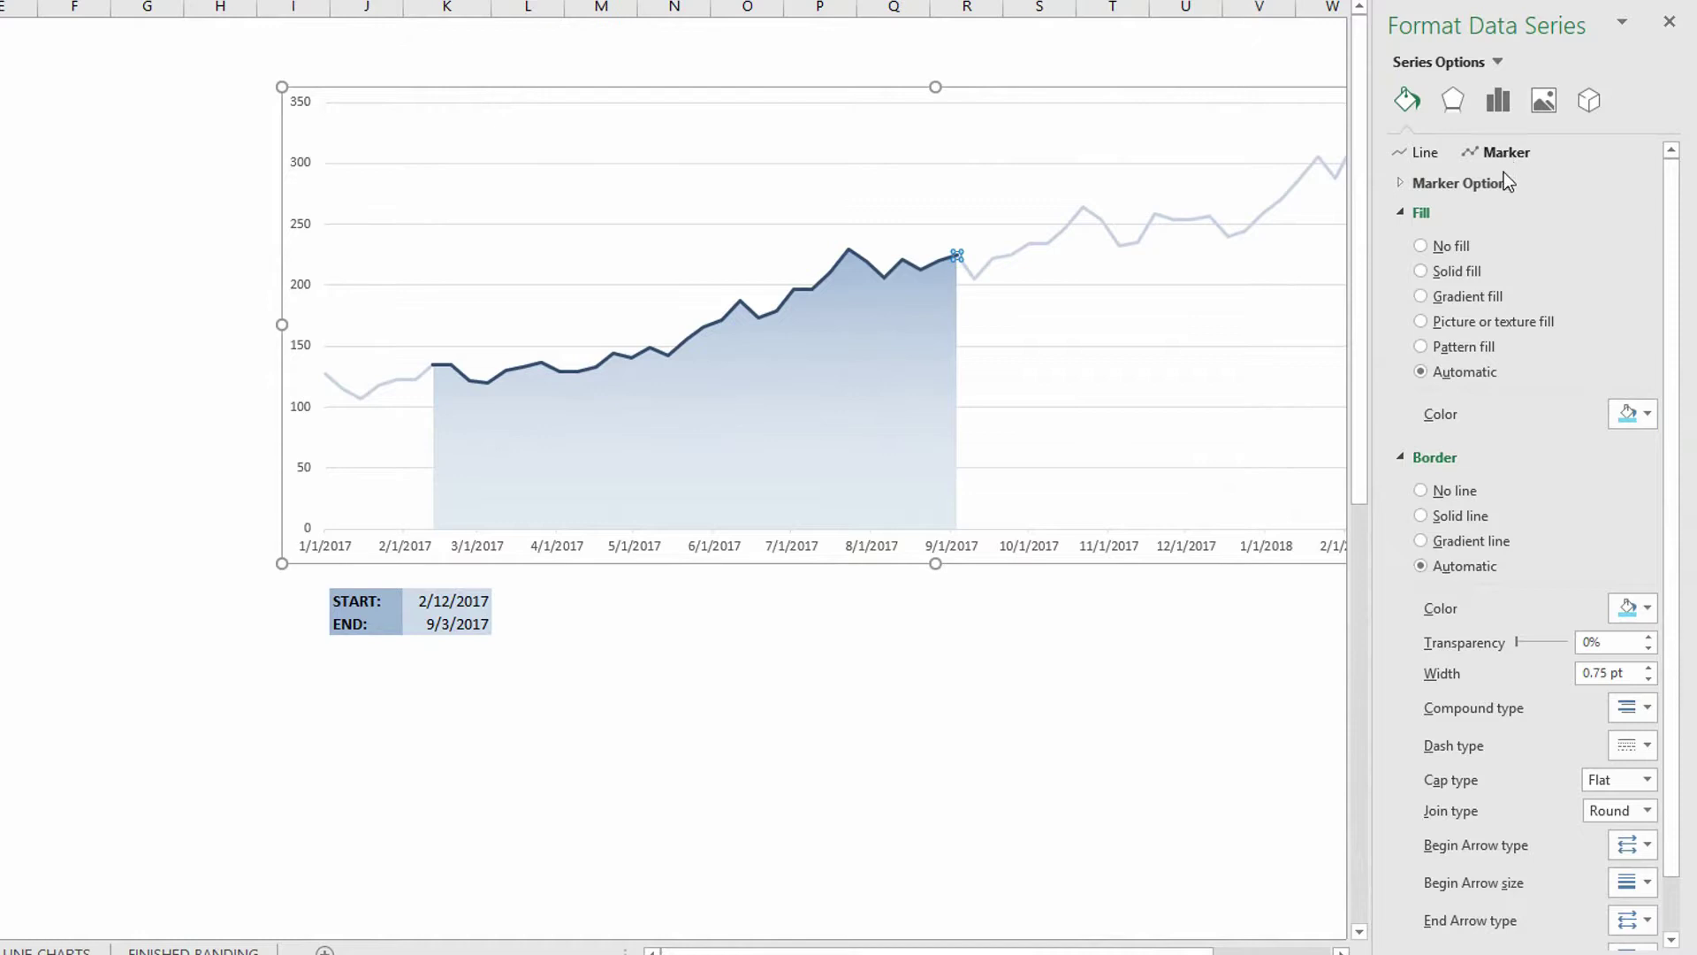
left_click(1400, 182)
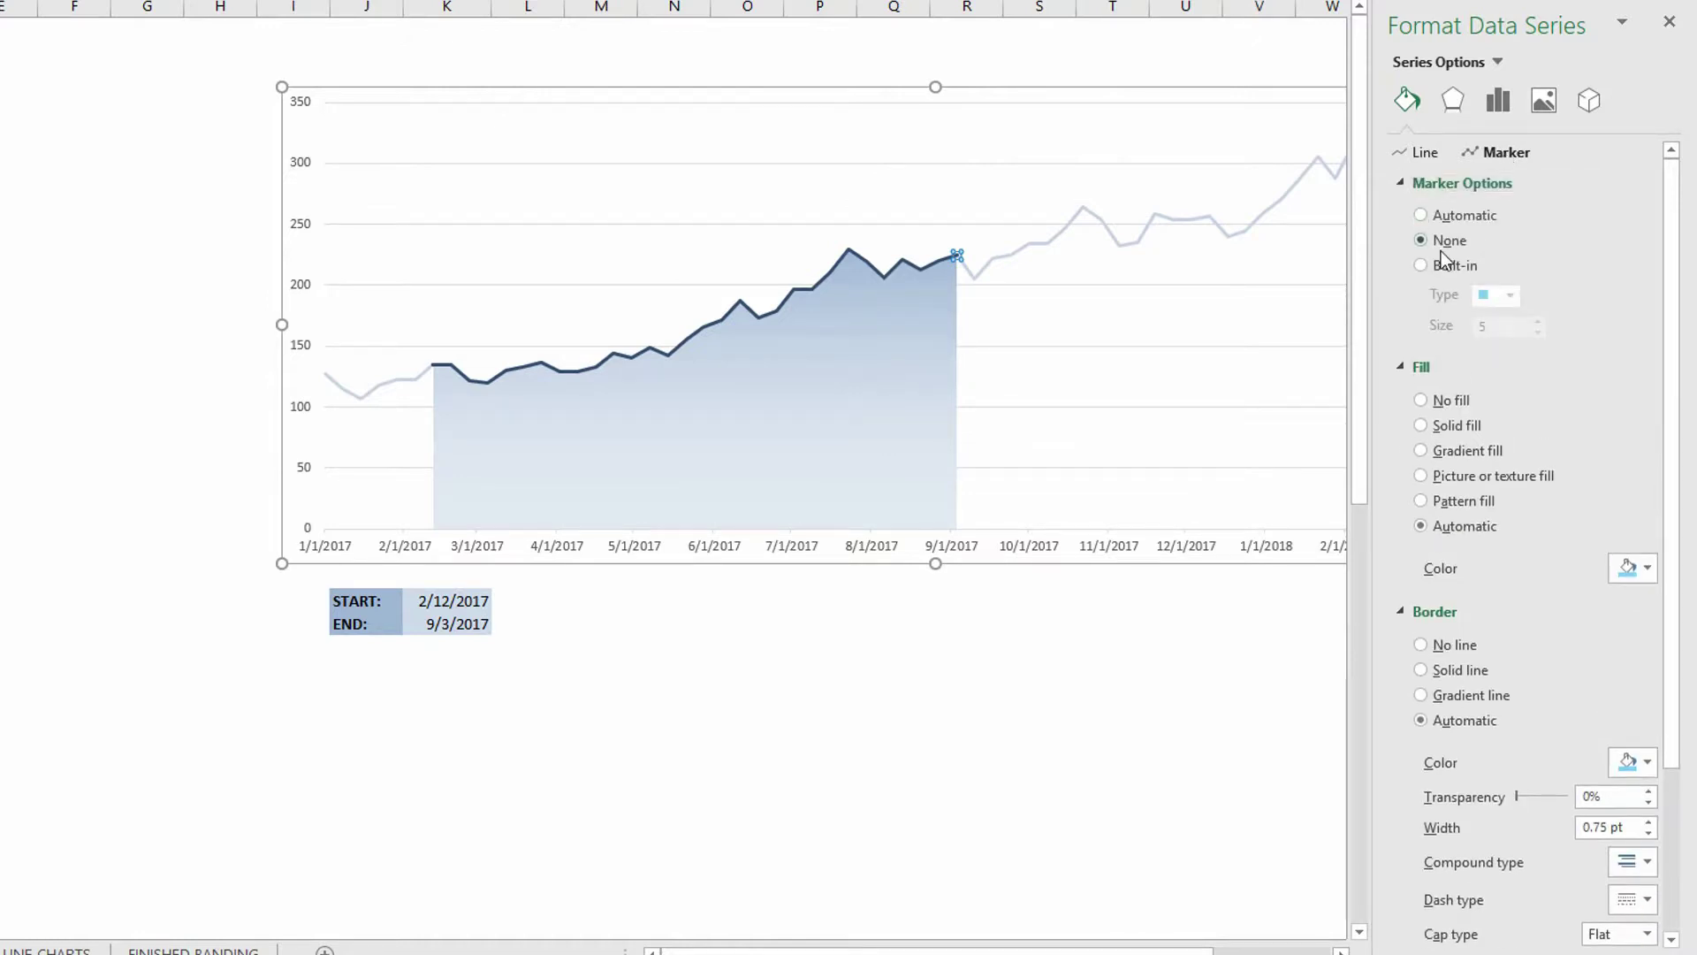
left_click(1459, 266)
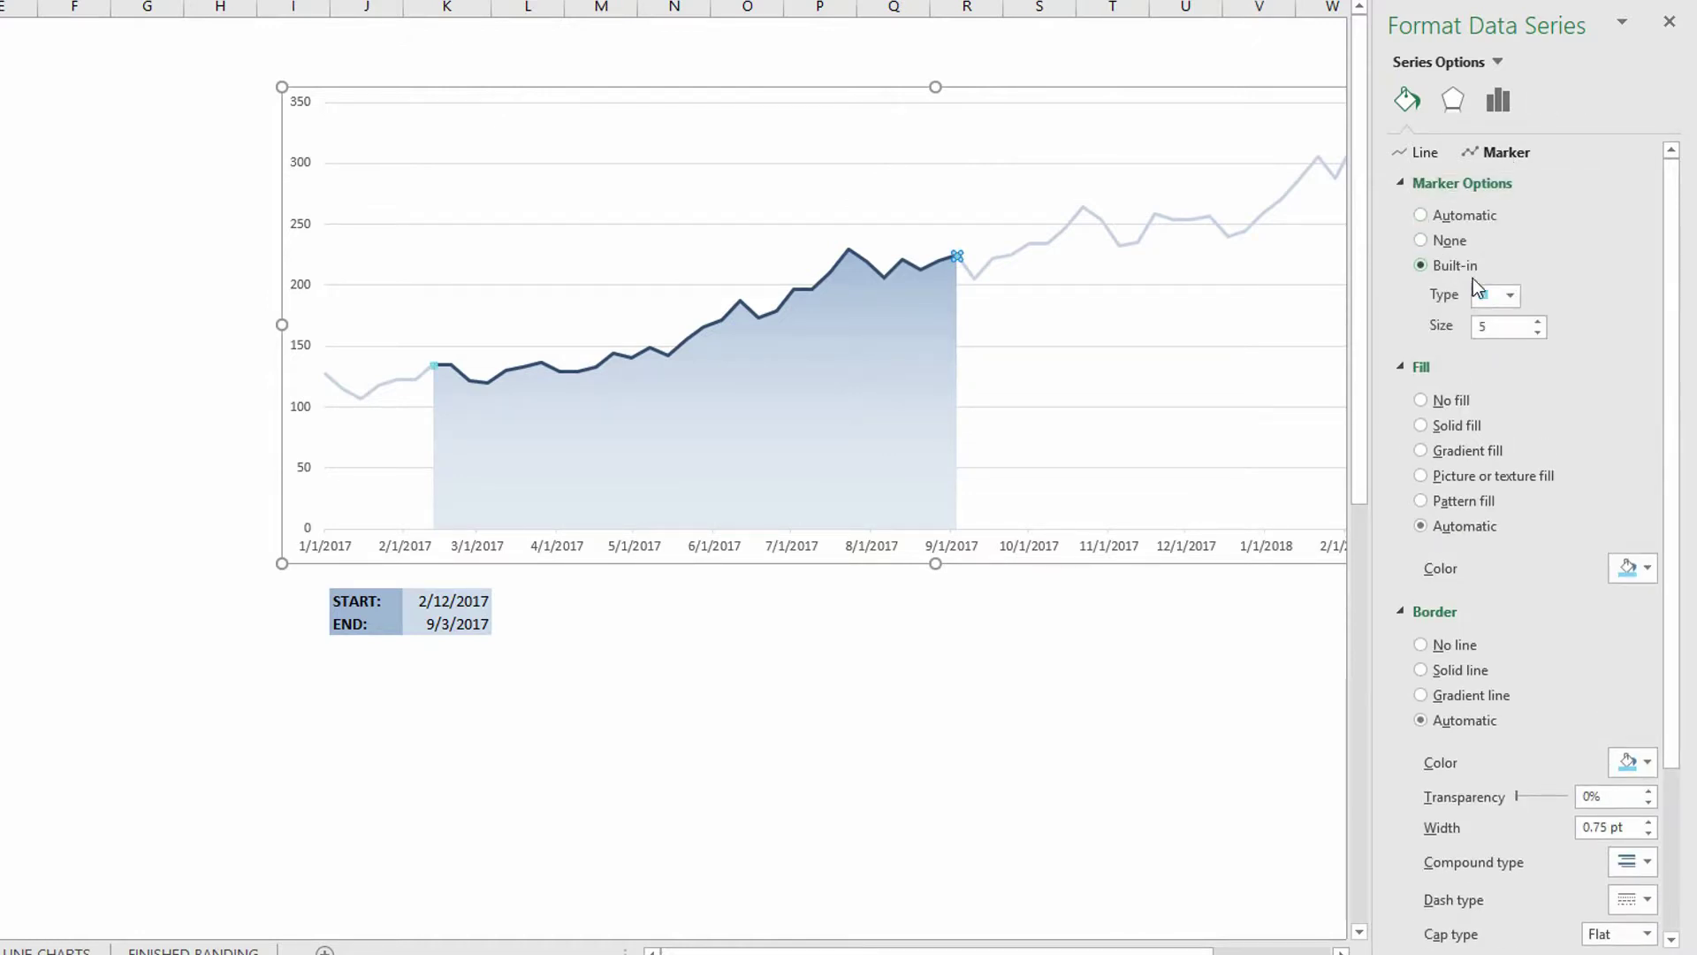
left_click(1512, 297)
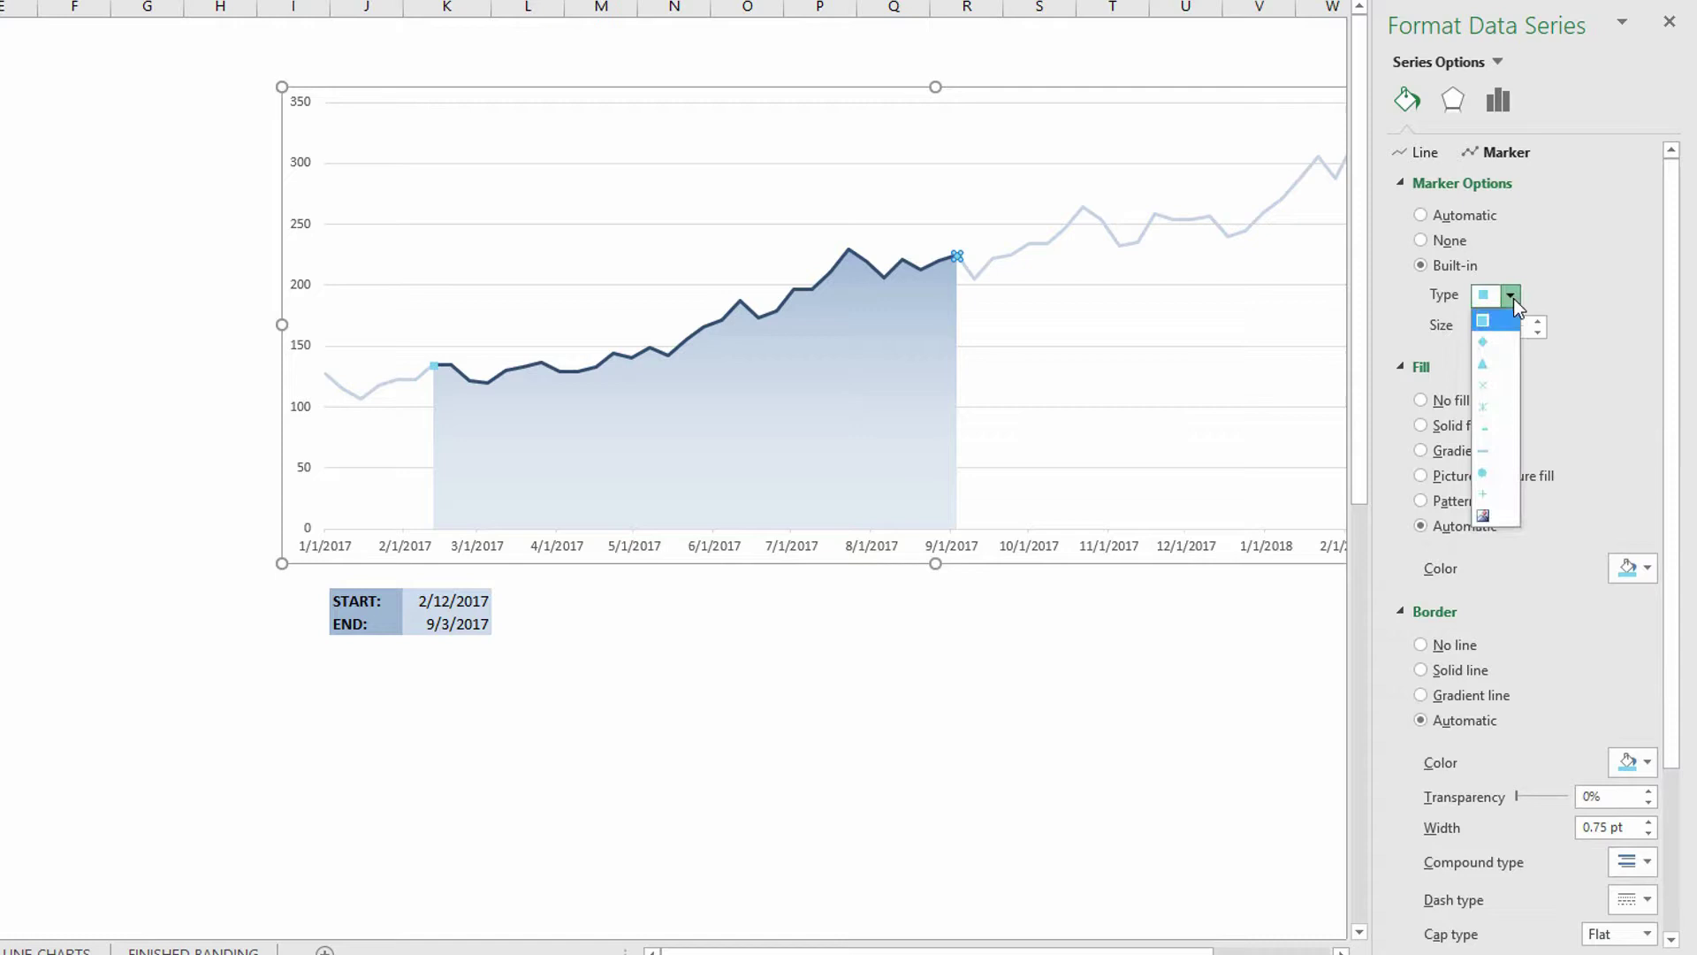
left_click(1495, 473)
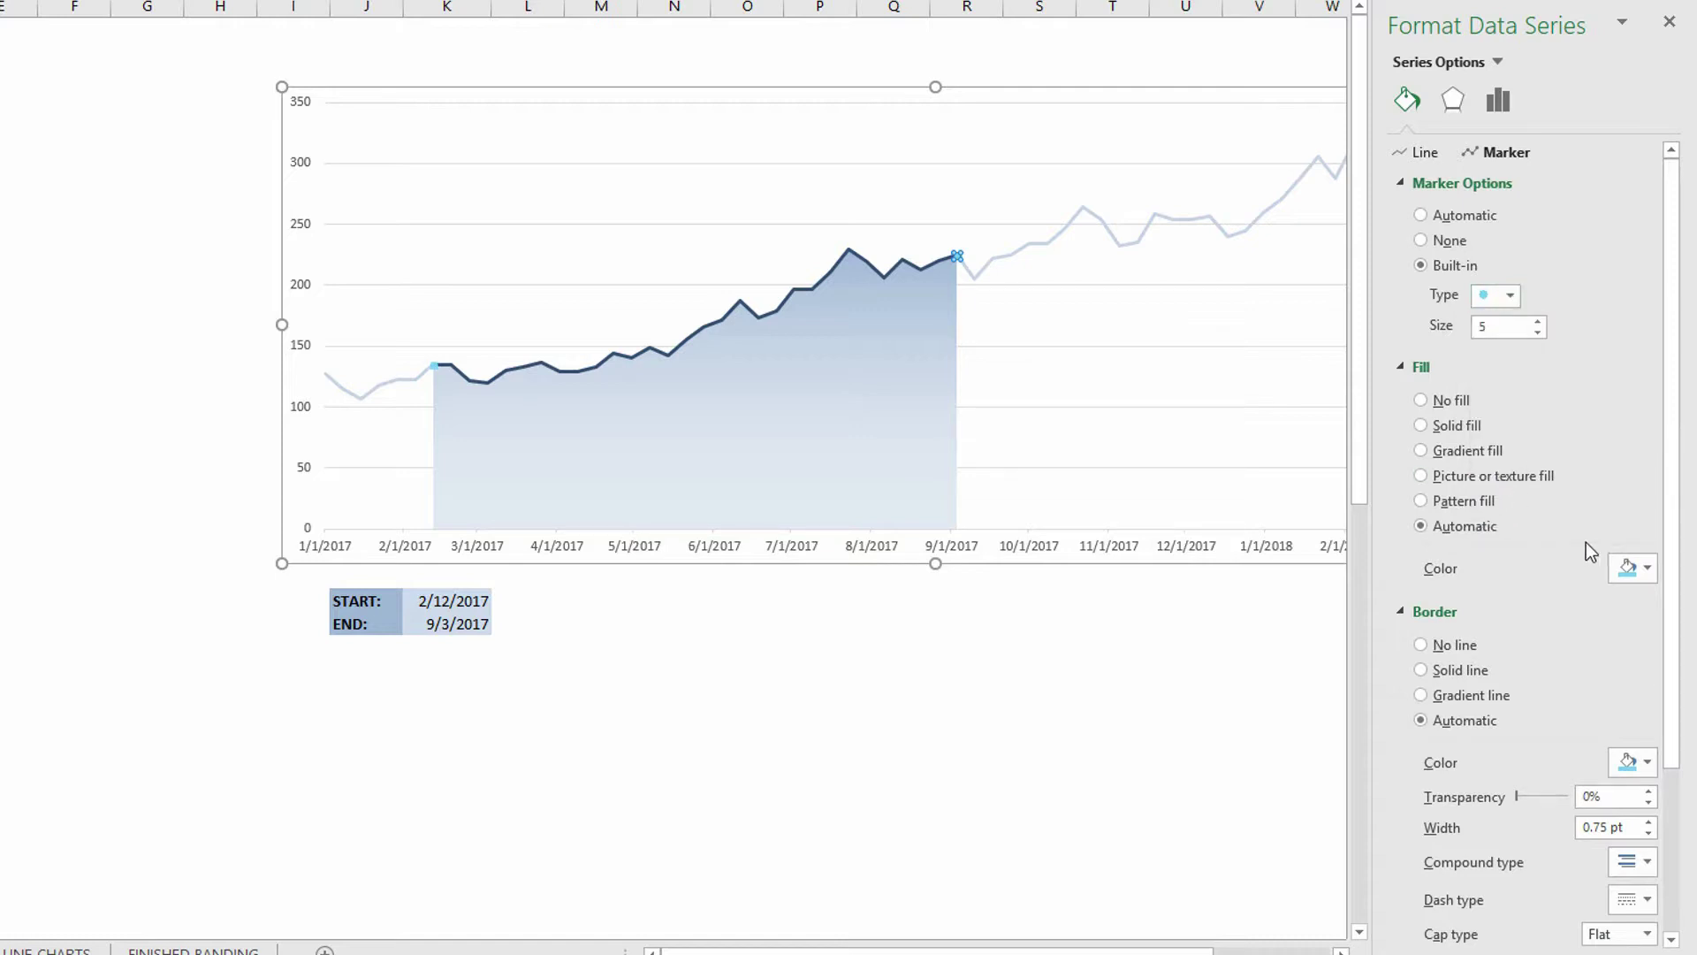
Fill the markers white and give them a 1 pt dark blue outline.
left_click(1643, 570)
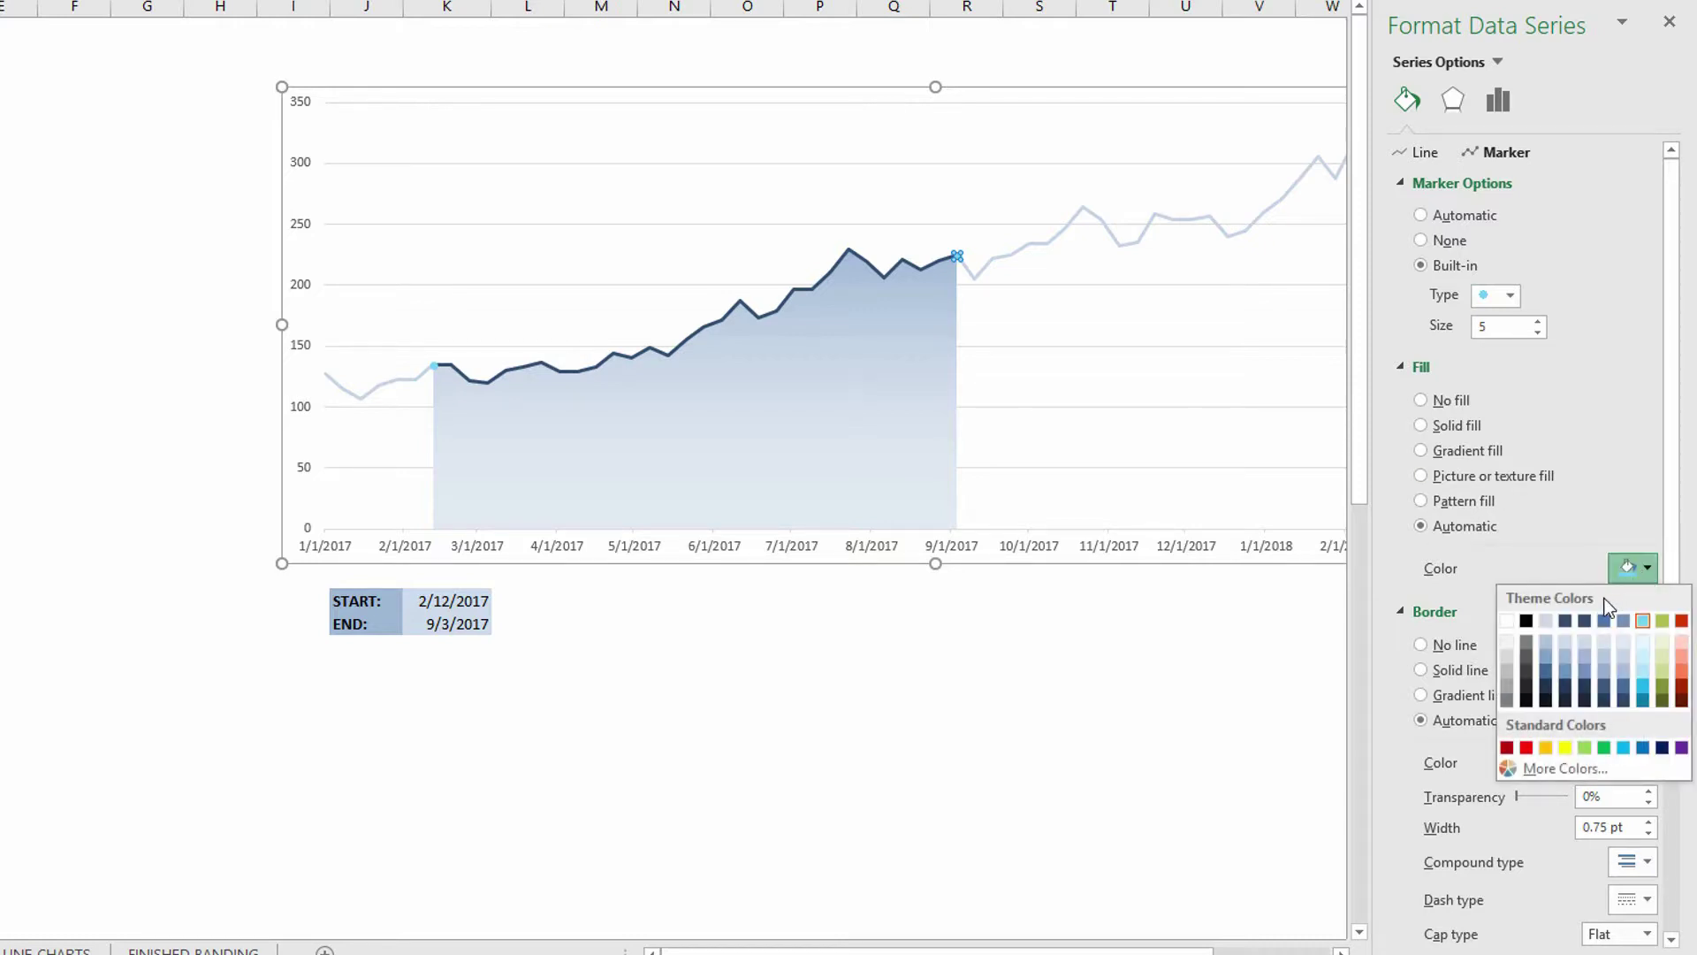
left_click(1506, 621)
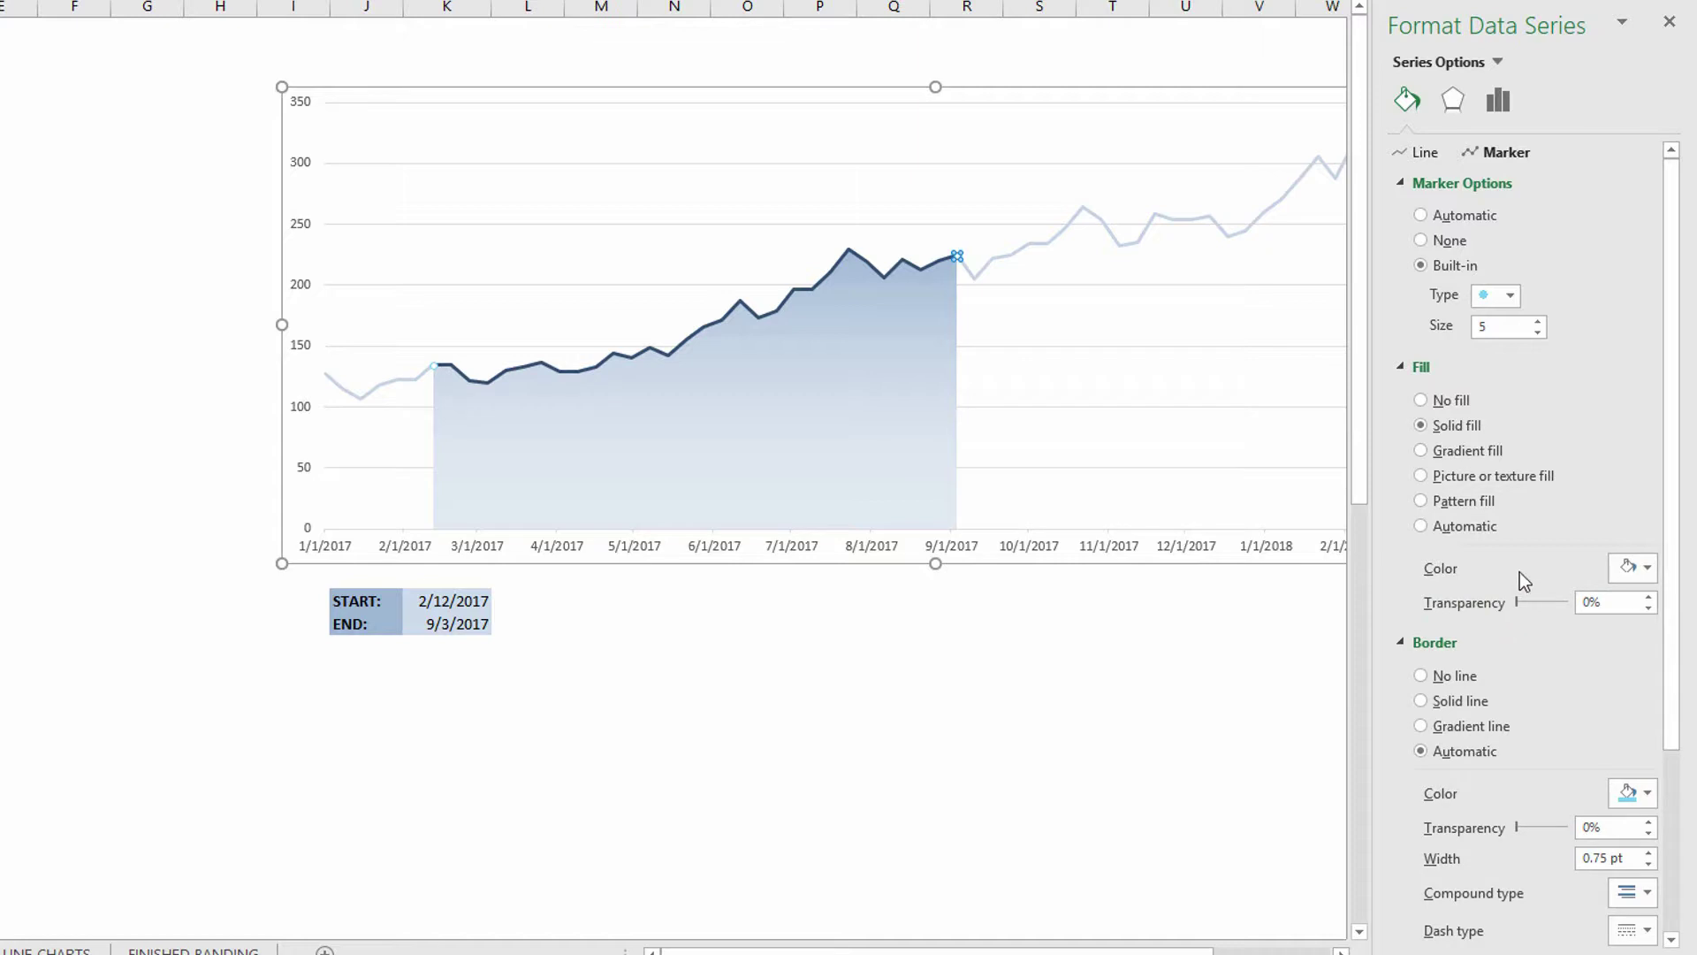
scroll(1521, 571, "down", 4)
left_click(1647, 575)
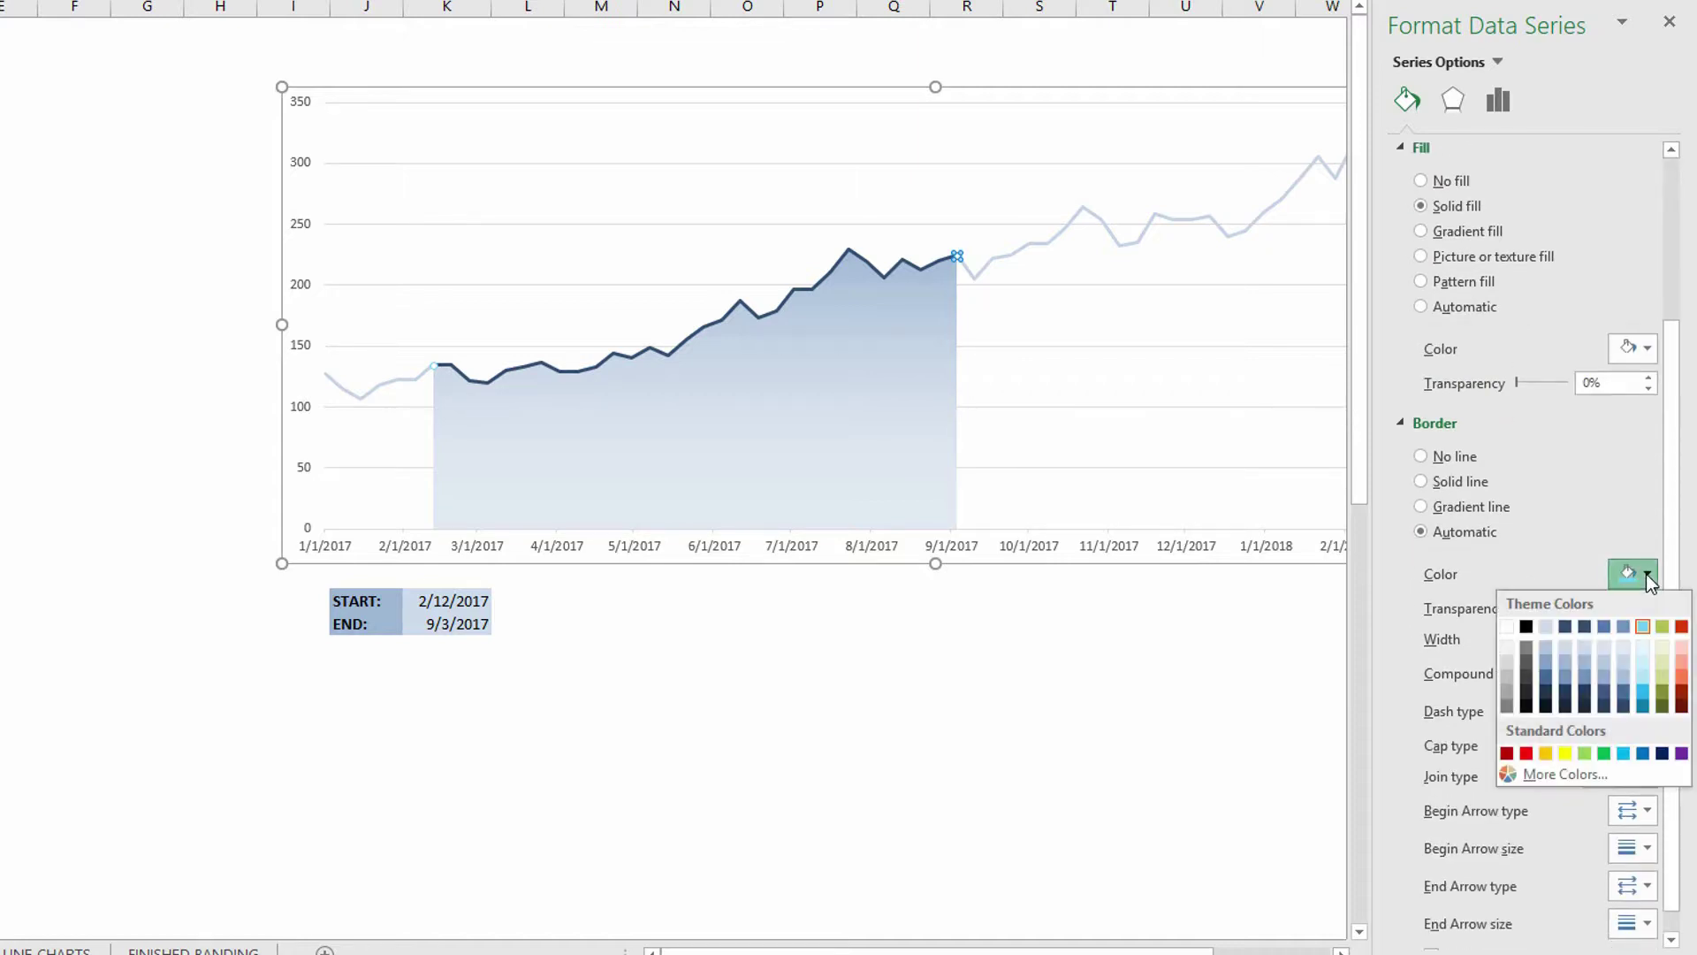
left_click(1585, 627)
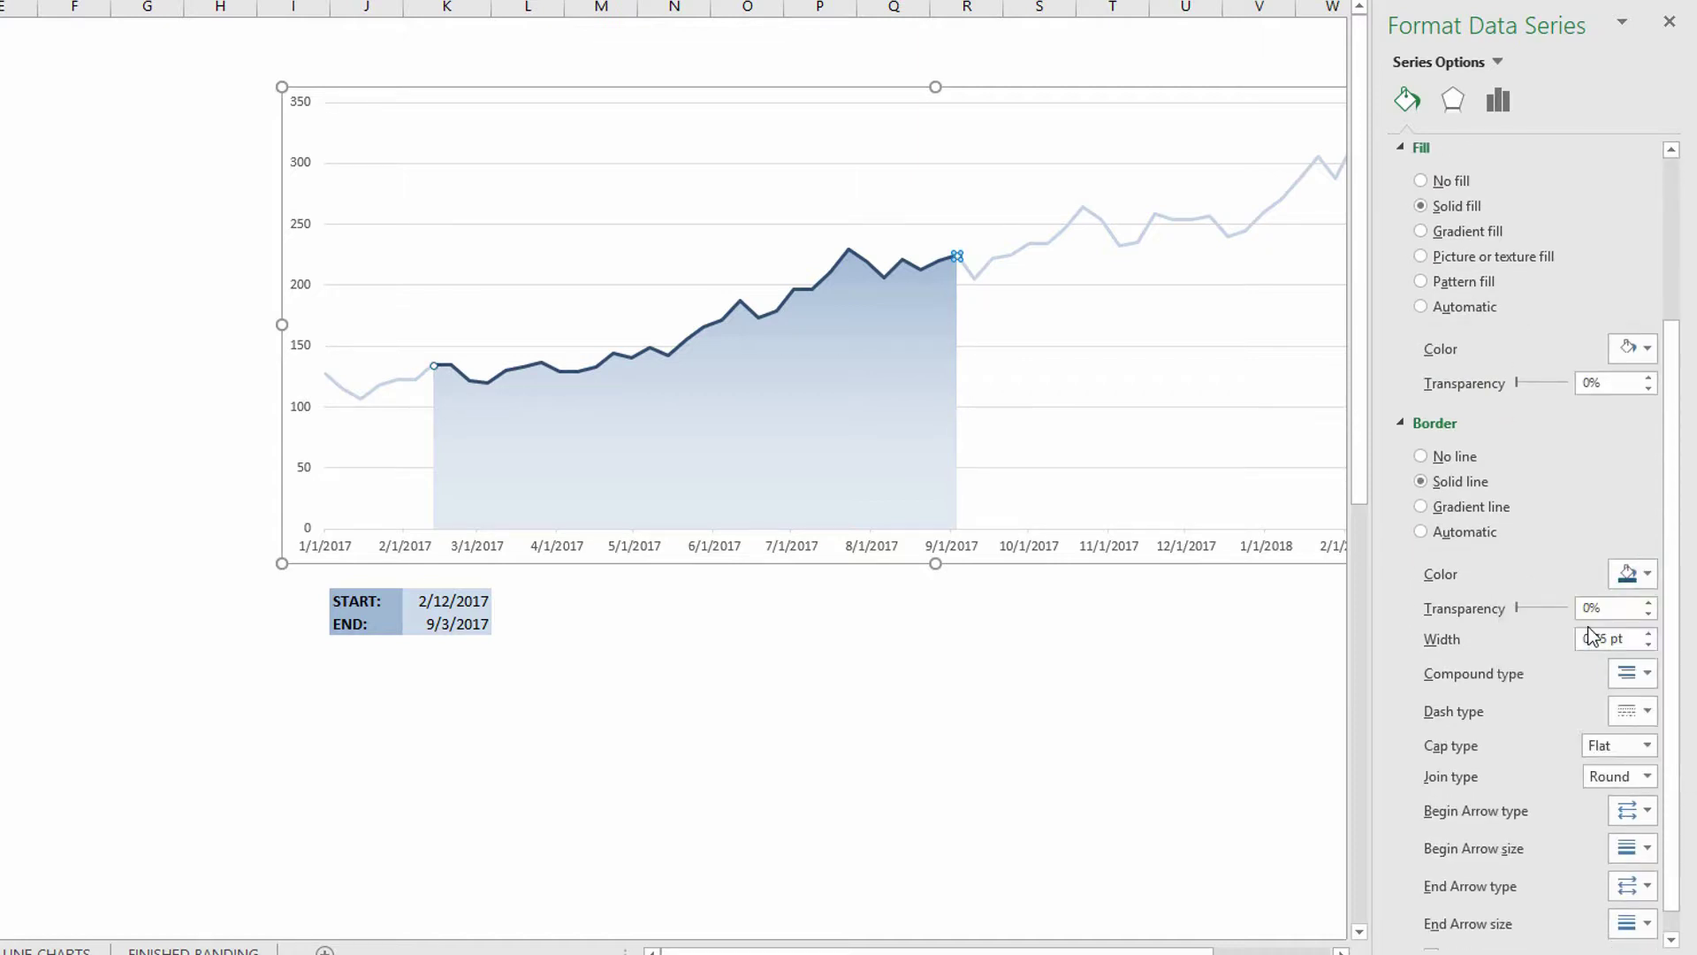
left_click(1648, 634)
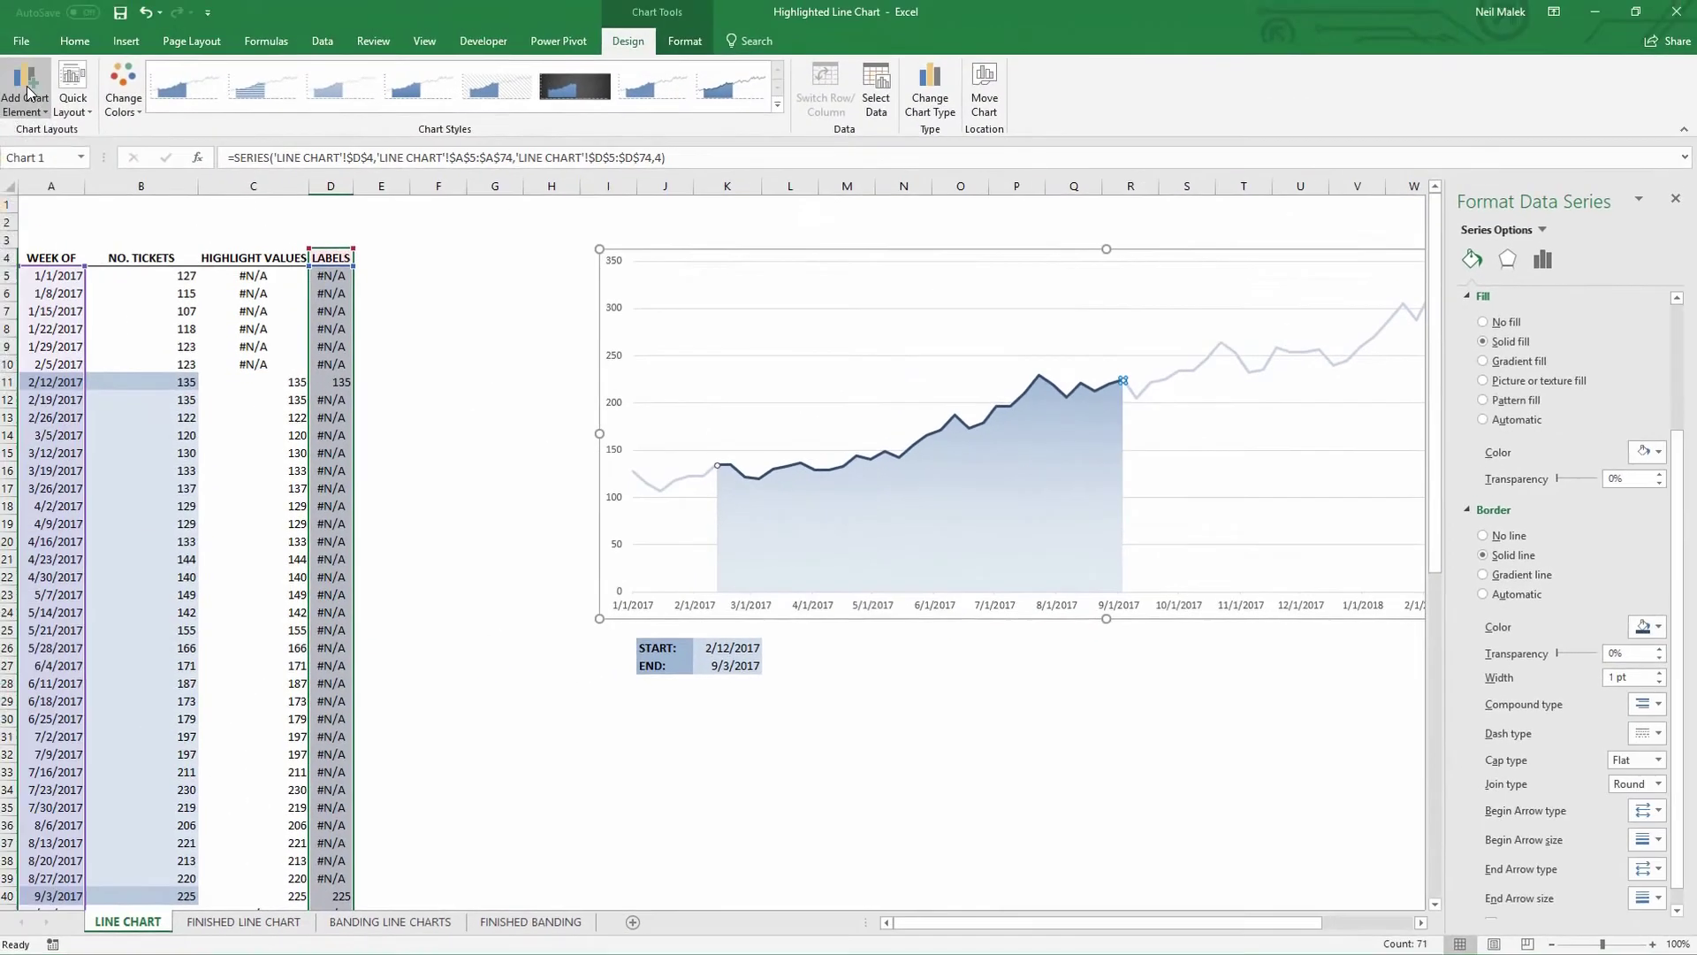
Add data labels positioned above the LABELS endpoints.
left_click(33, 93)
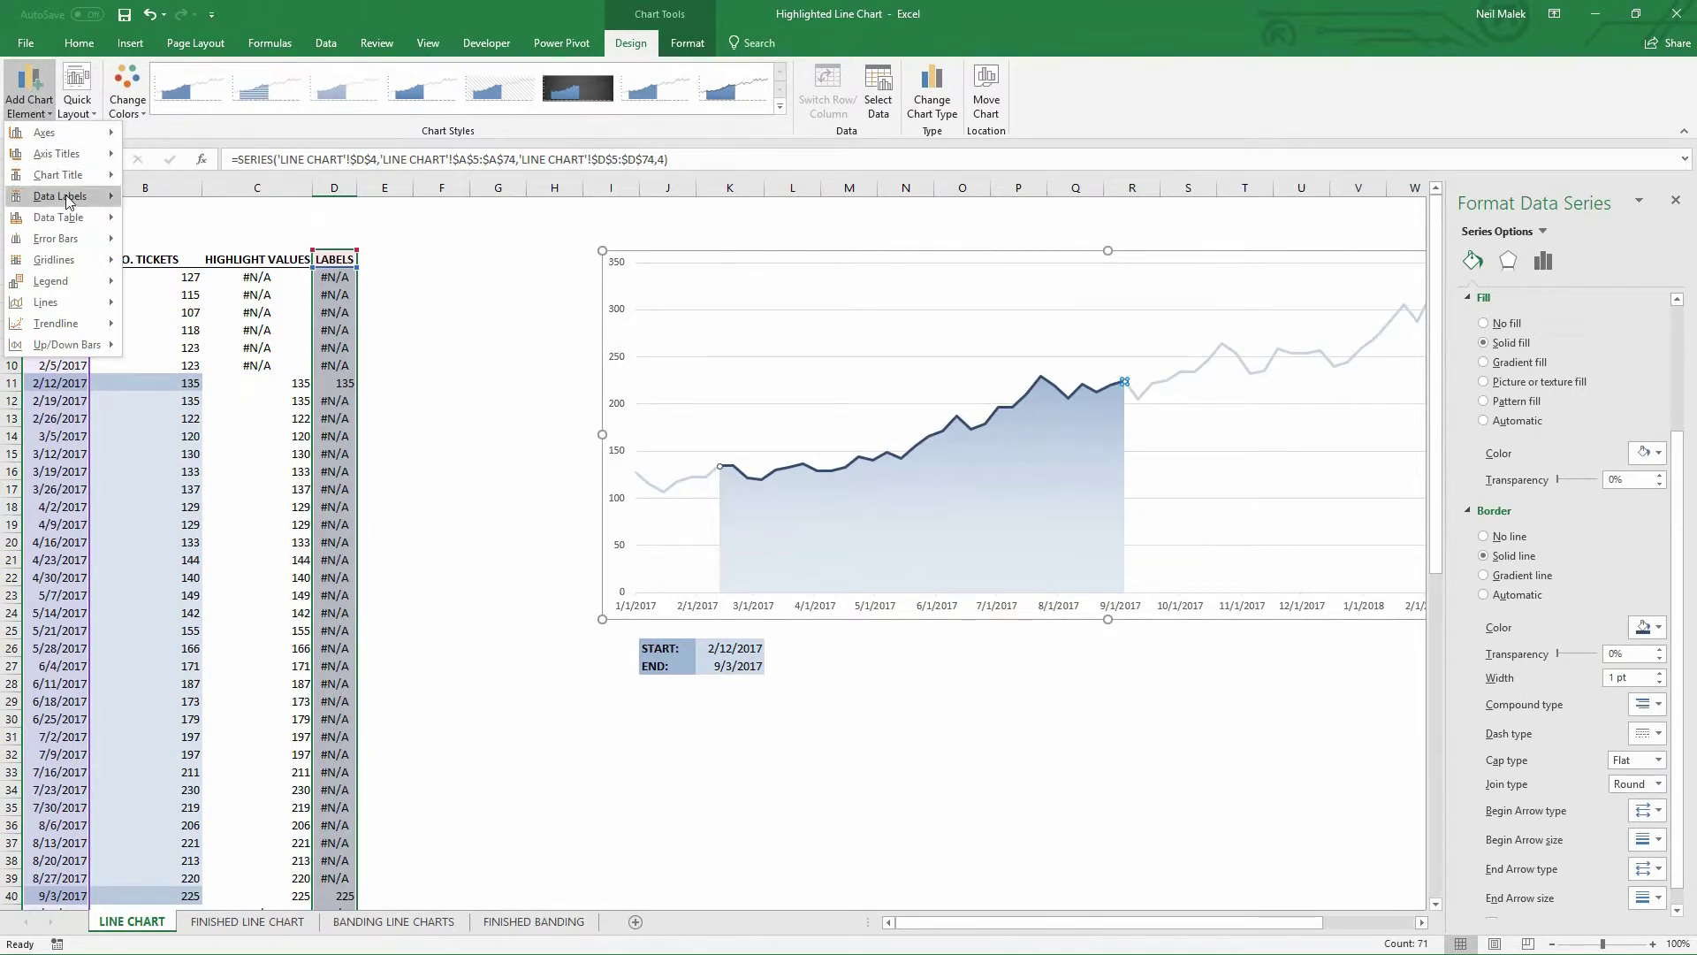
mouse_move(69, 202)
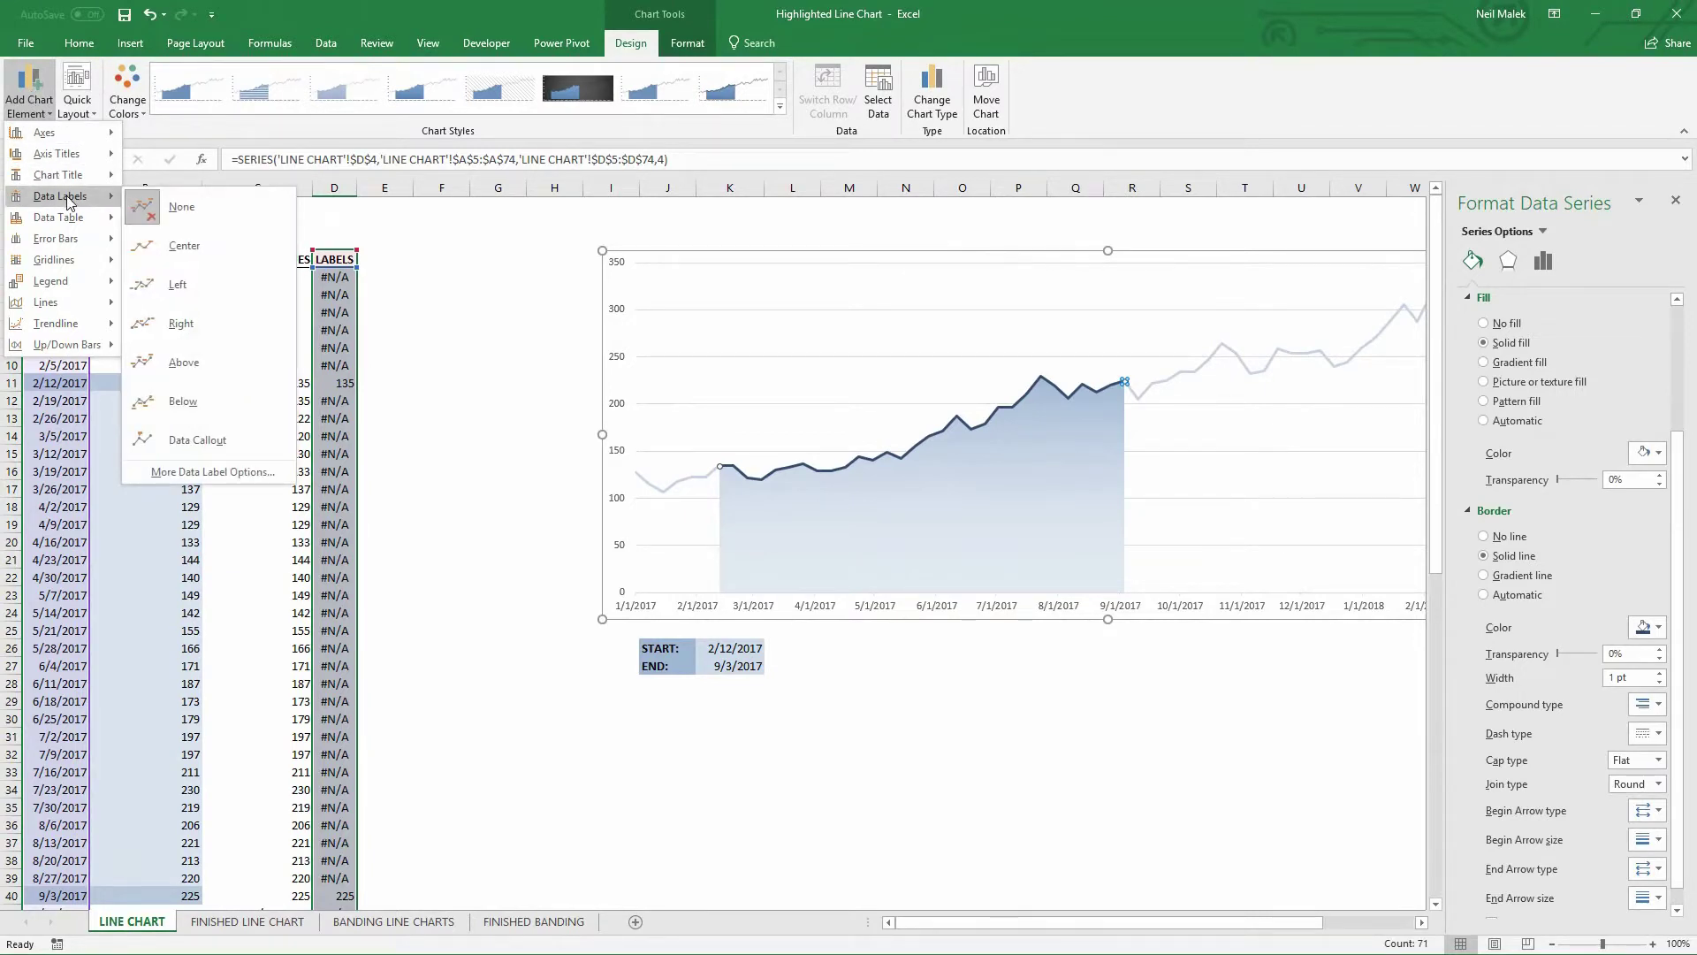
left_click(184, 363)
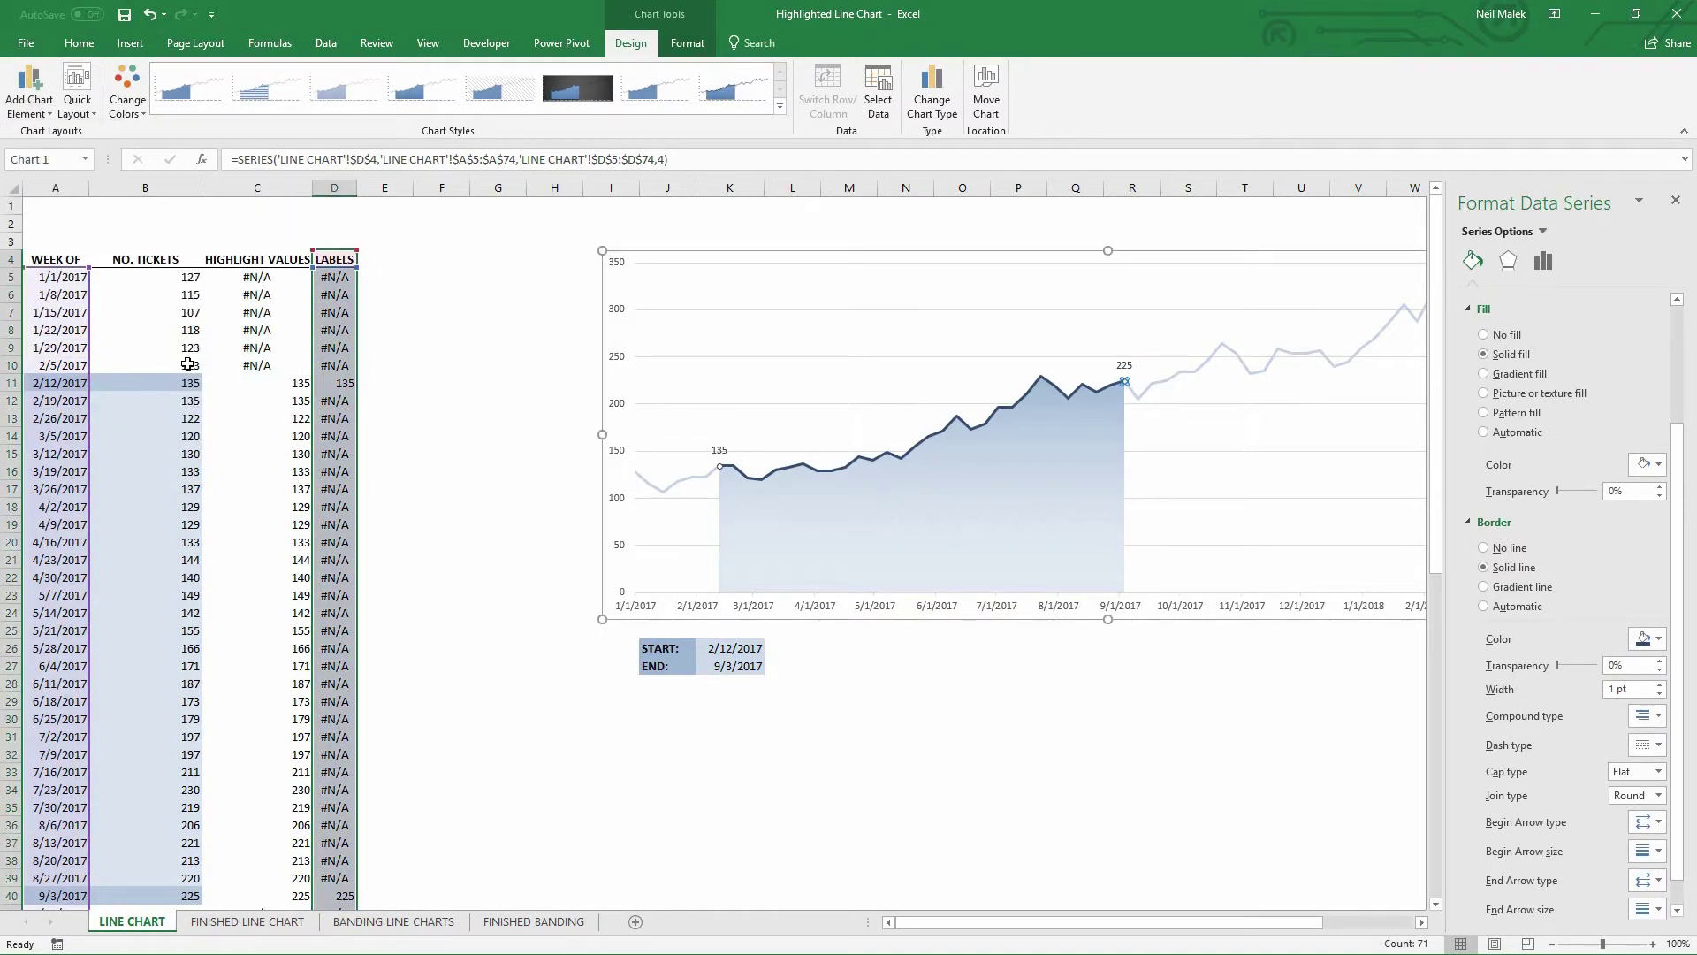
Enlarge the 135 and 225 labels' font two steps and give them a white solid fill.
left_click(721, 453)
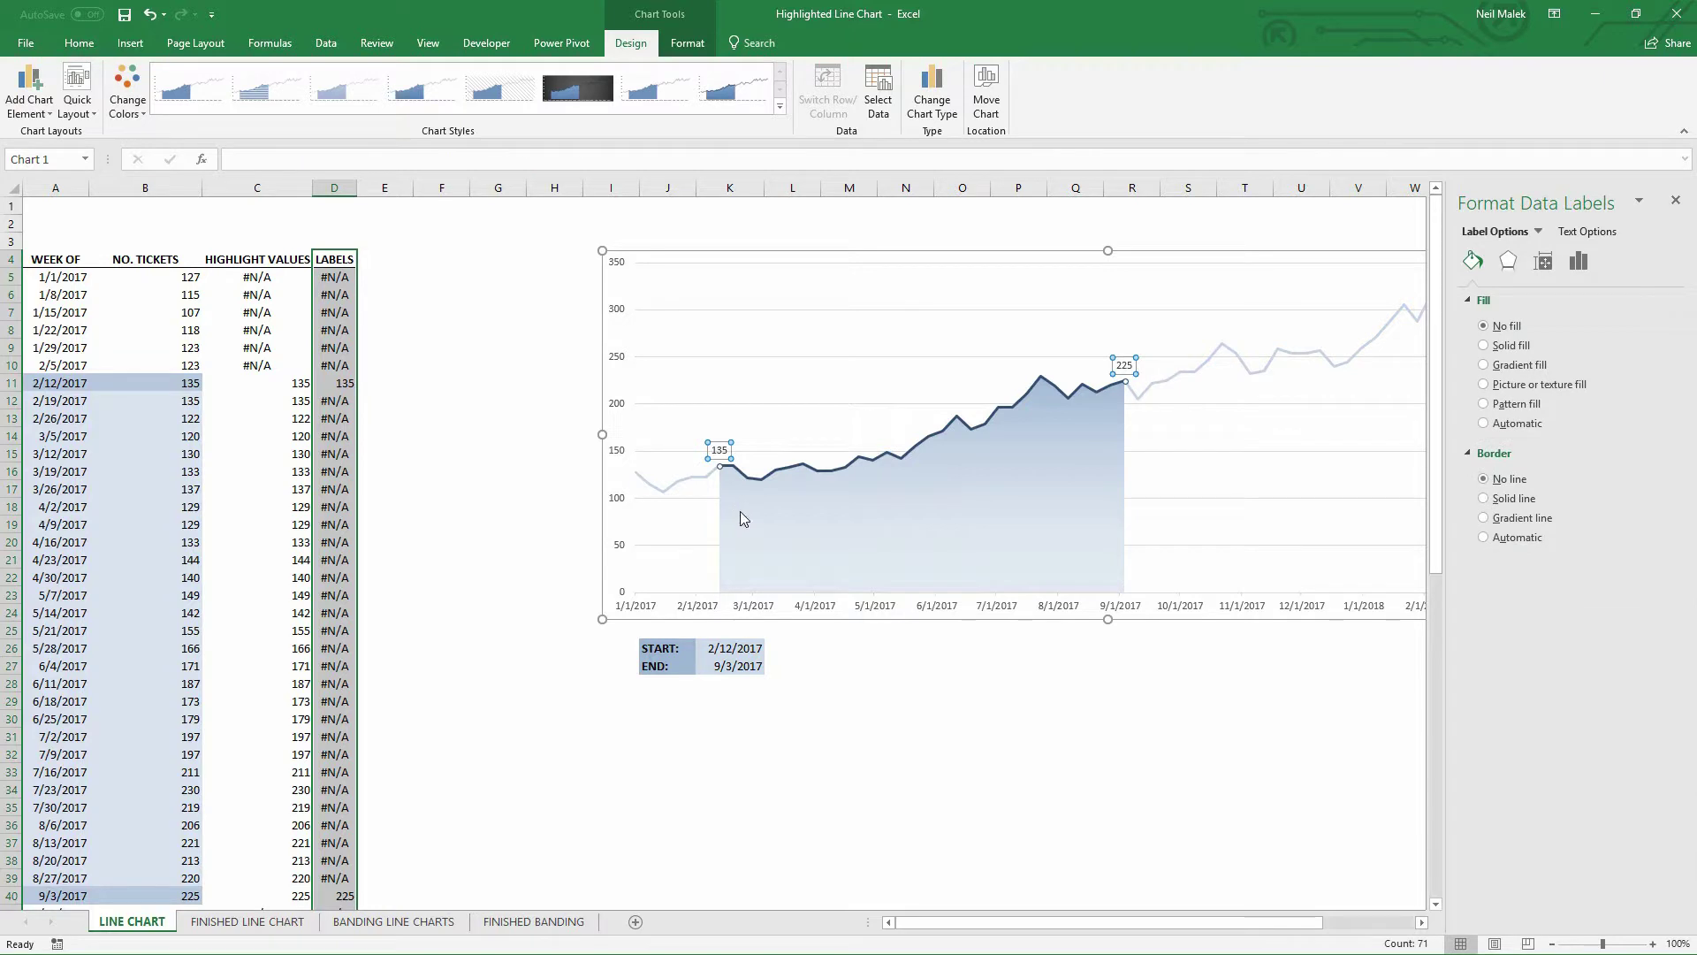
left_click(78, 42)
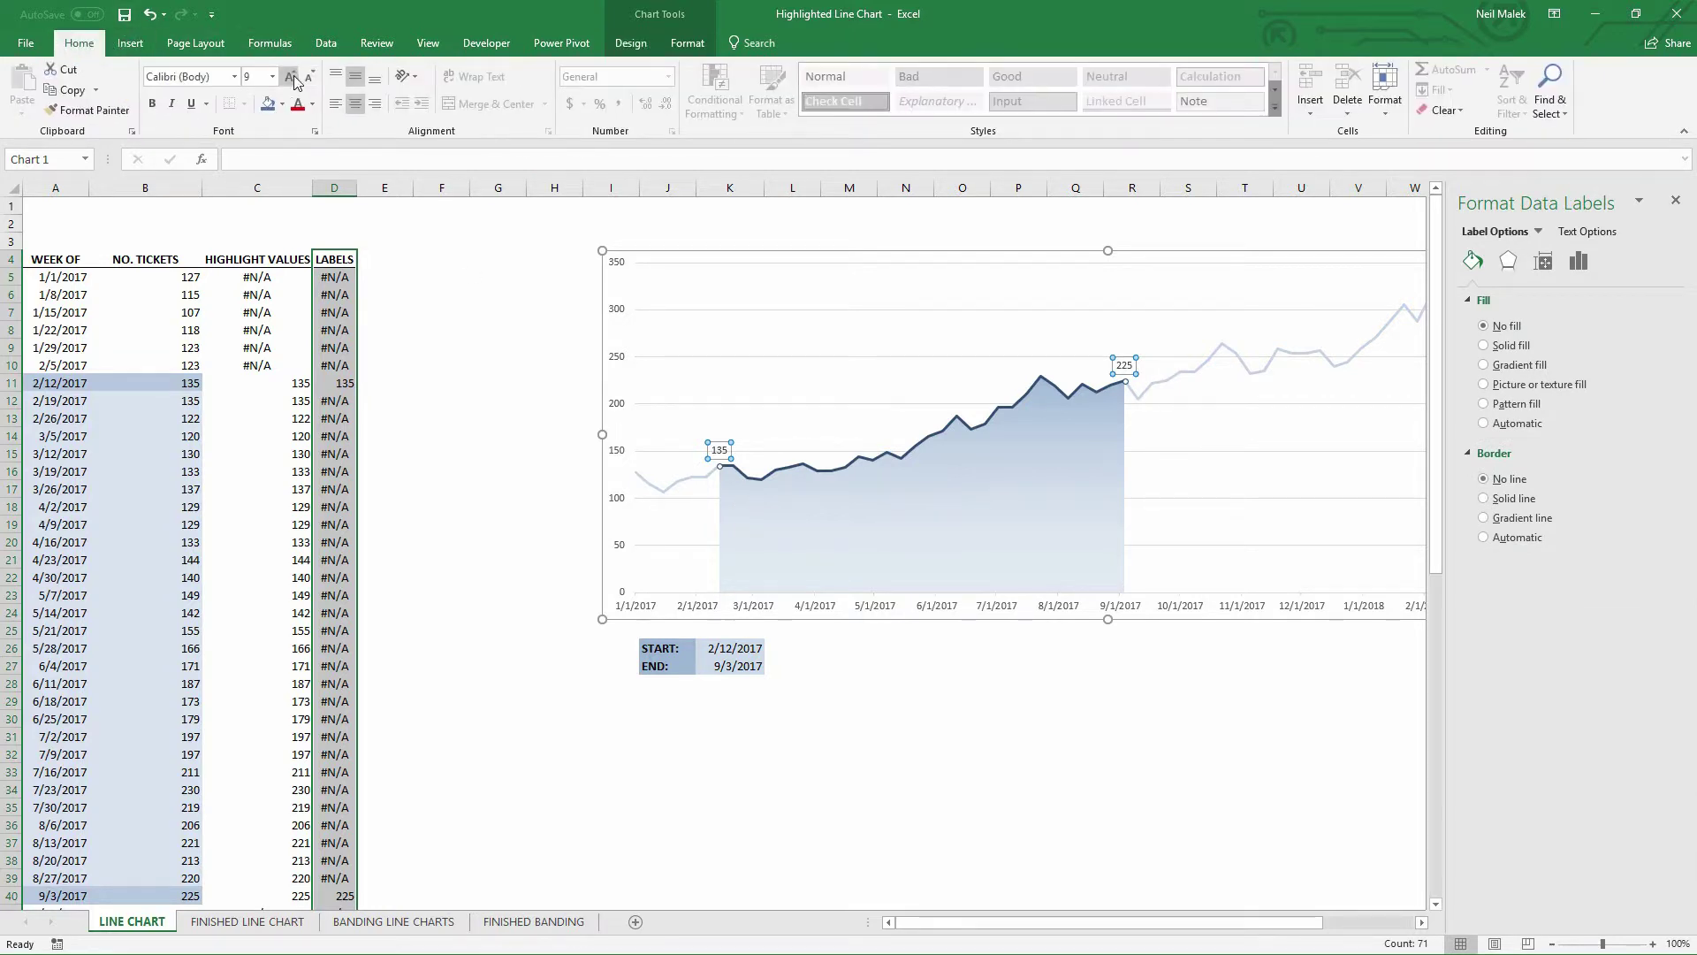
left_click(295, 78)
left_click(294, 78)
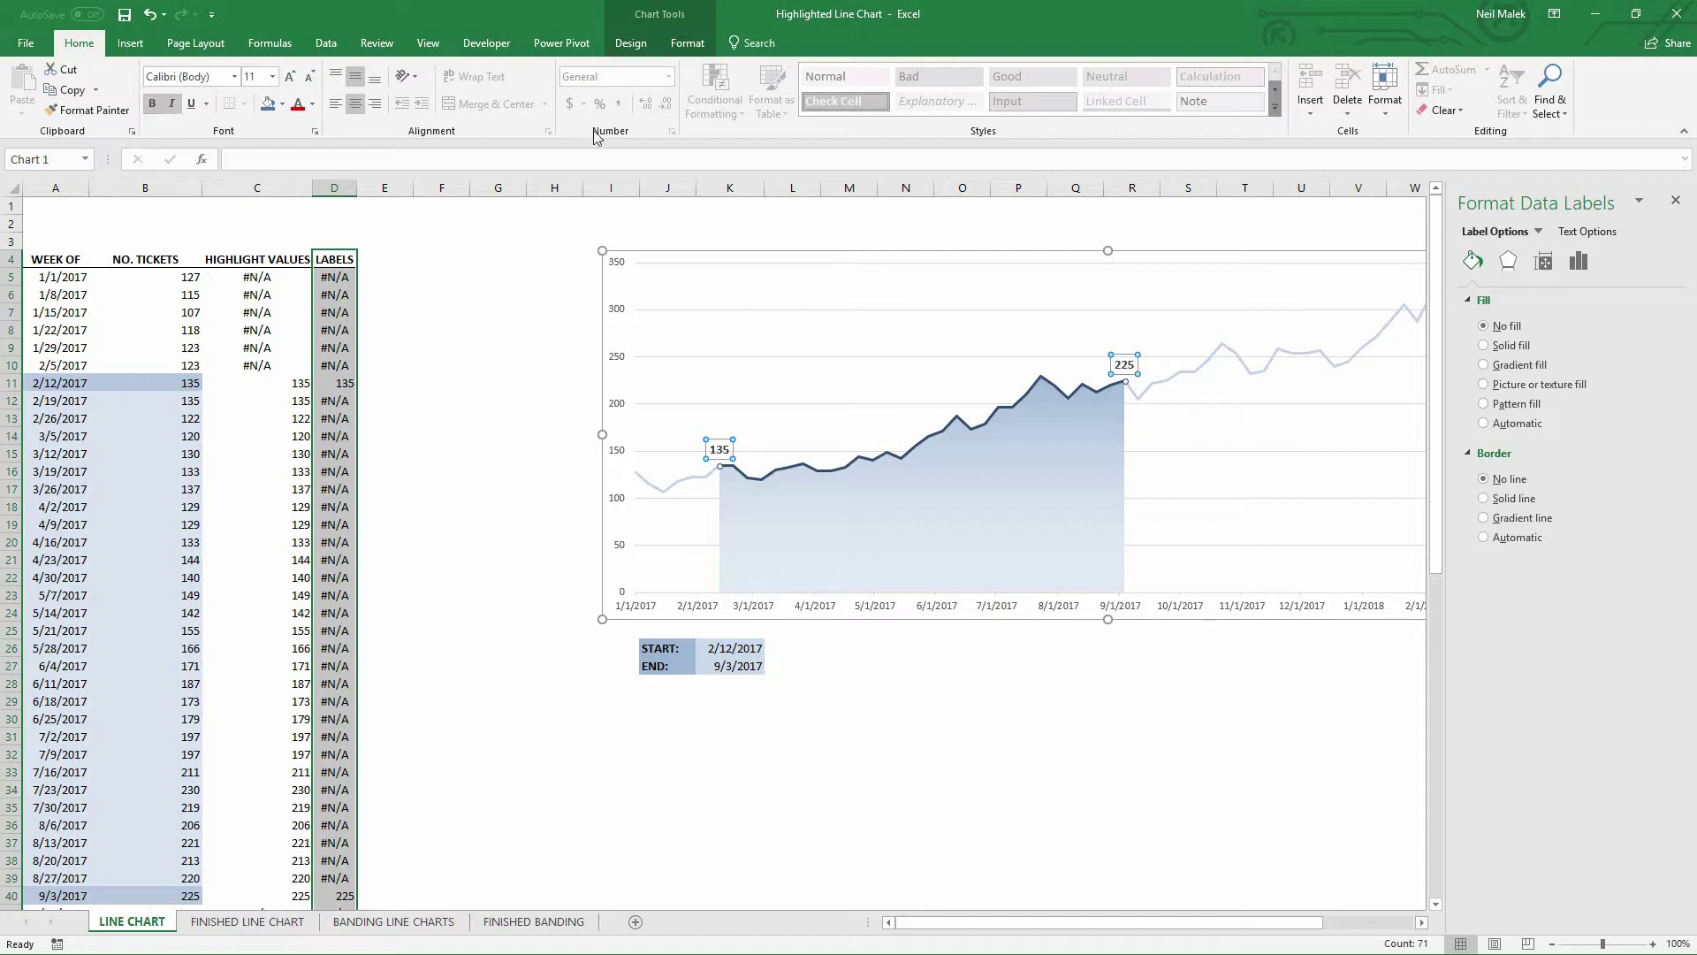
left_click(1511, 346)
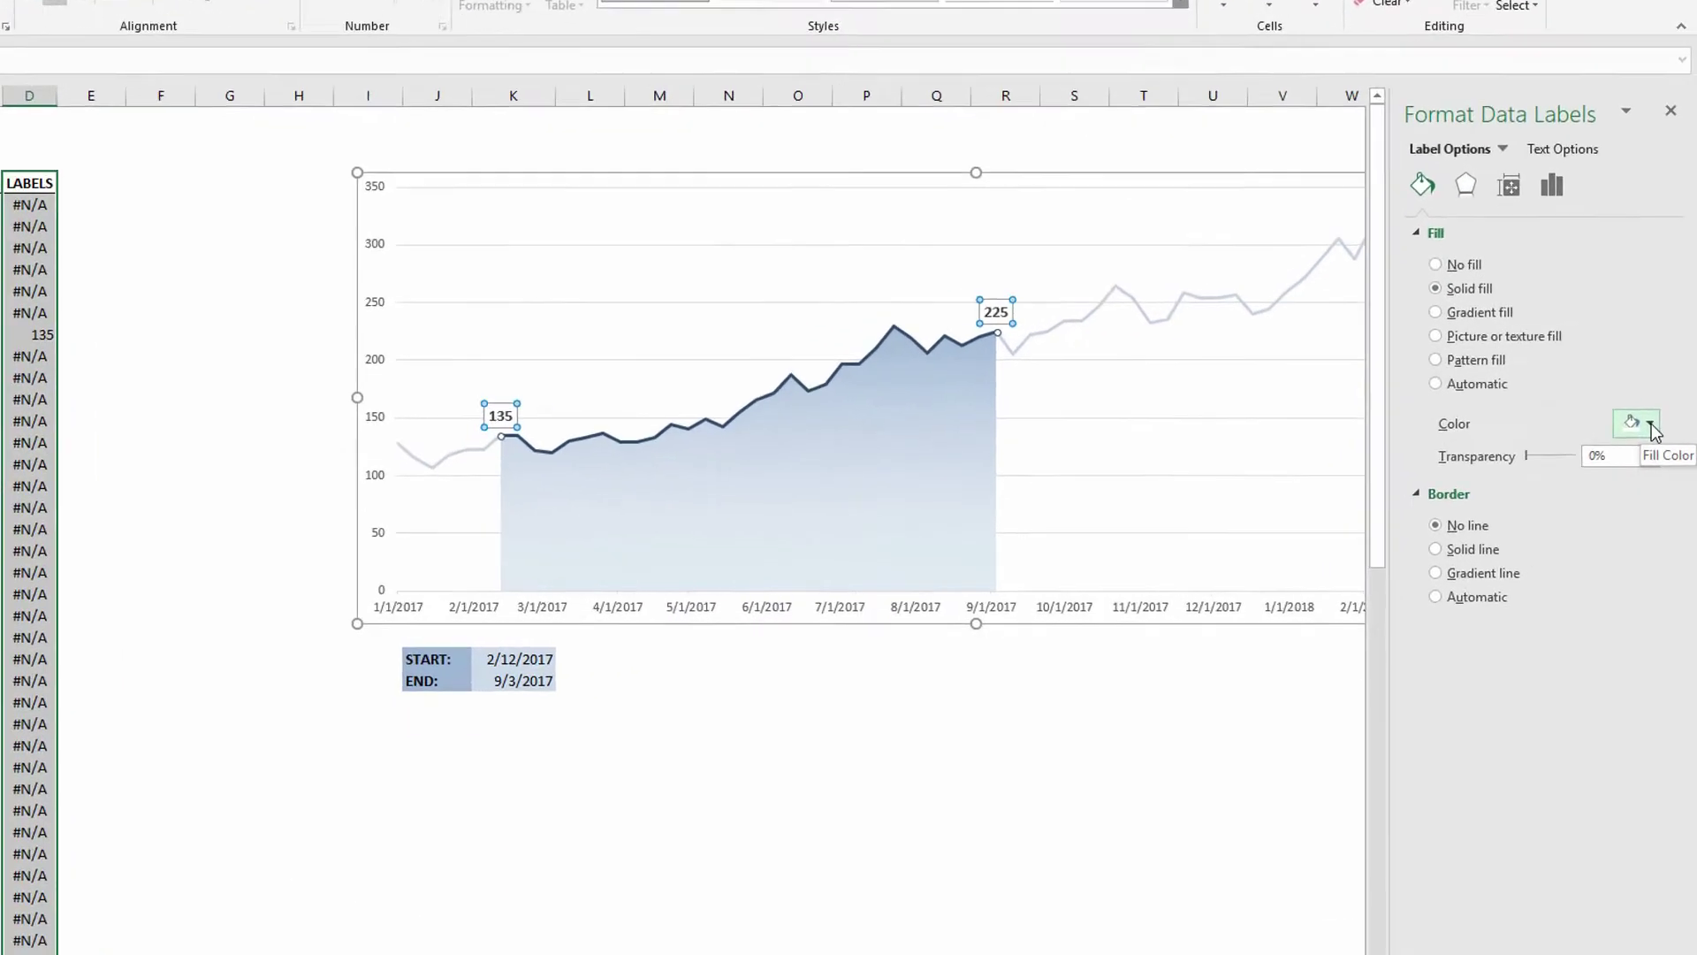
left_click(1659, 458)
left_click(1483, 451)
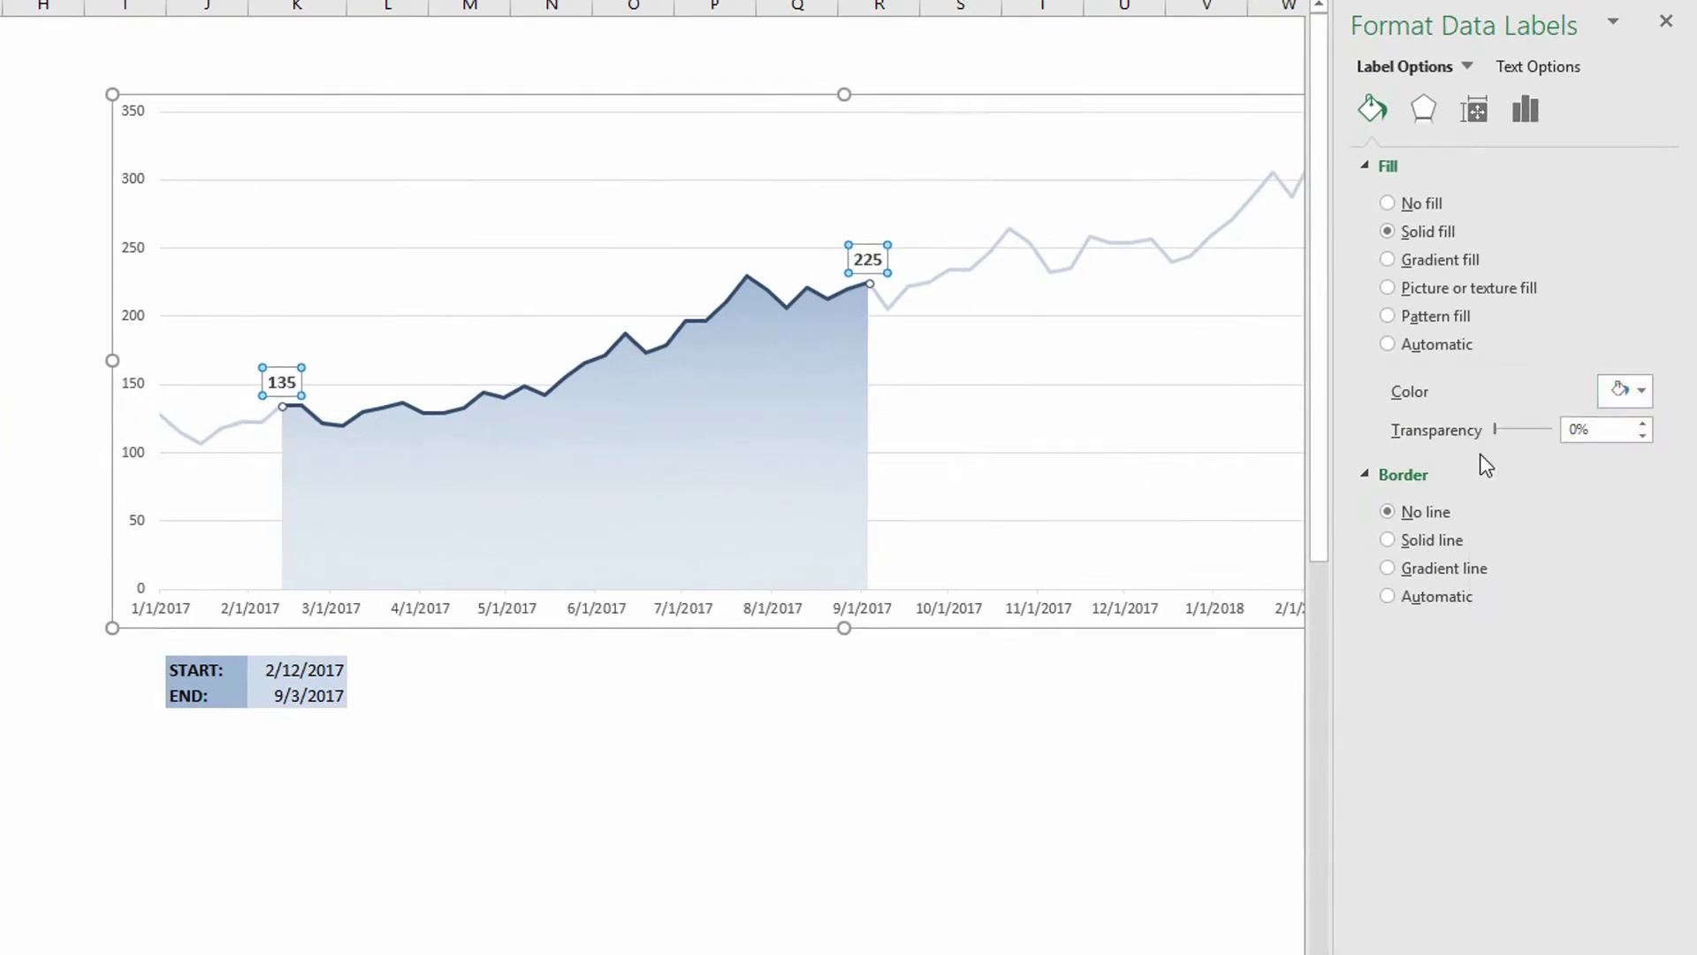
Give the labels a light-coloured shadow with 2 pt blur and 1 pt distance; shift chart left.
left_click(1423, 109)
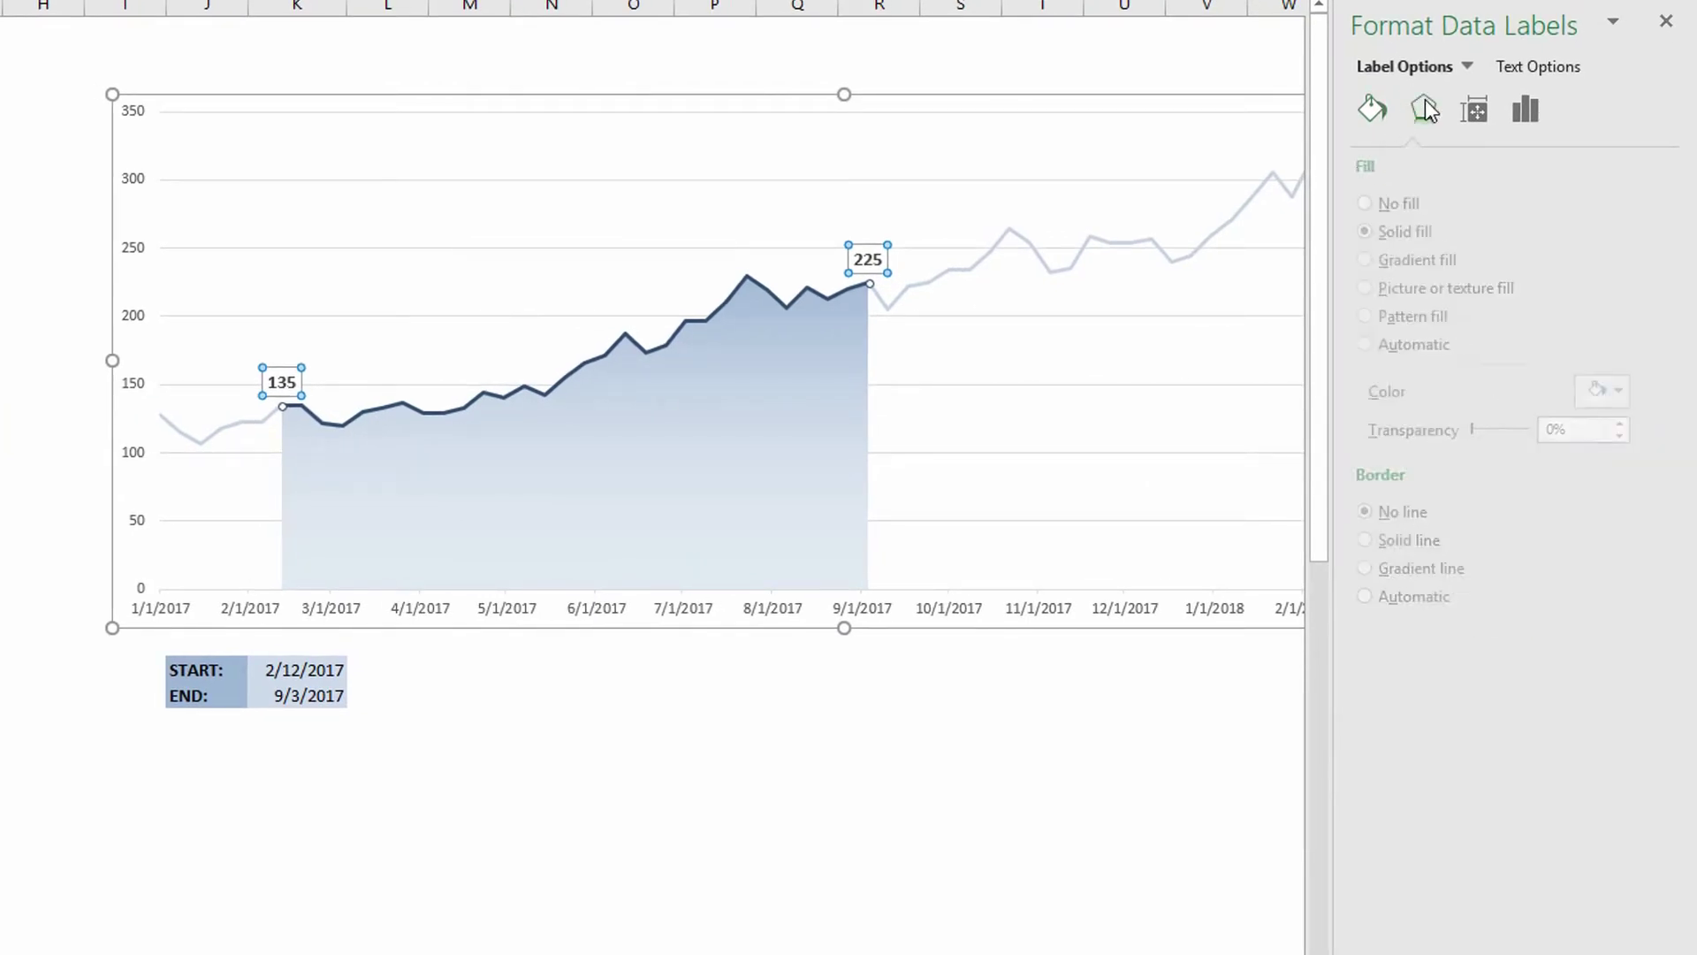
left_click(1623, 206)
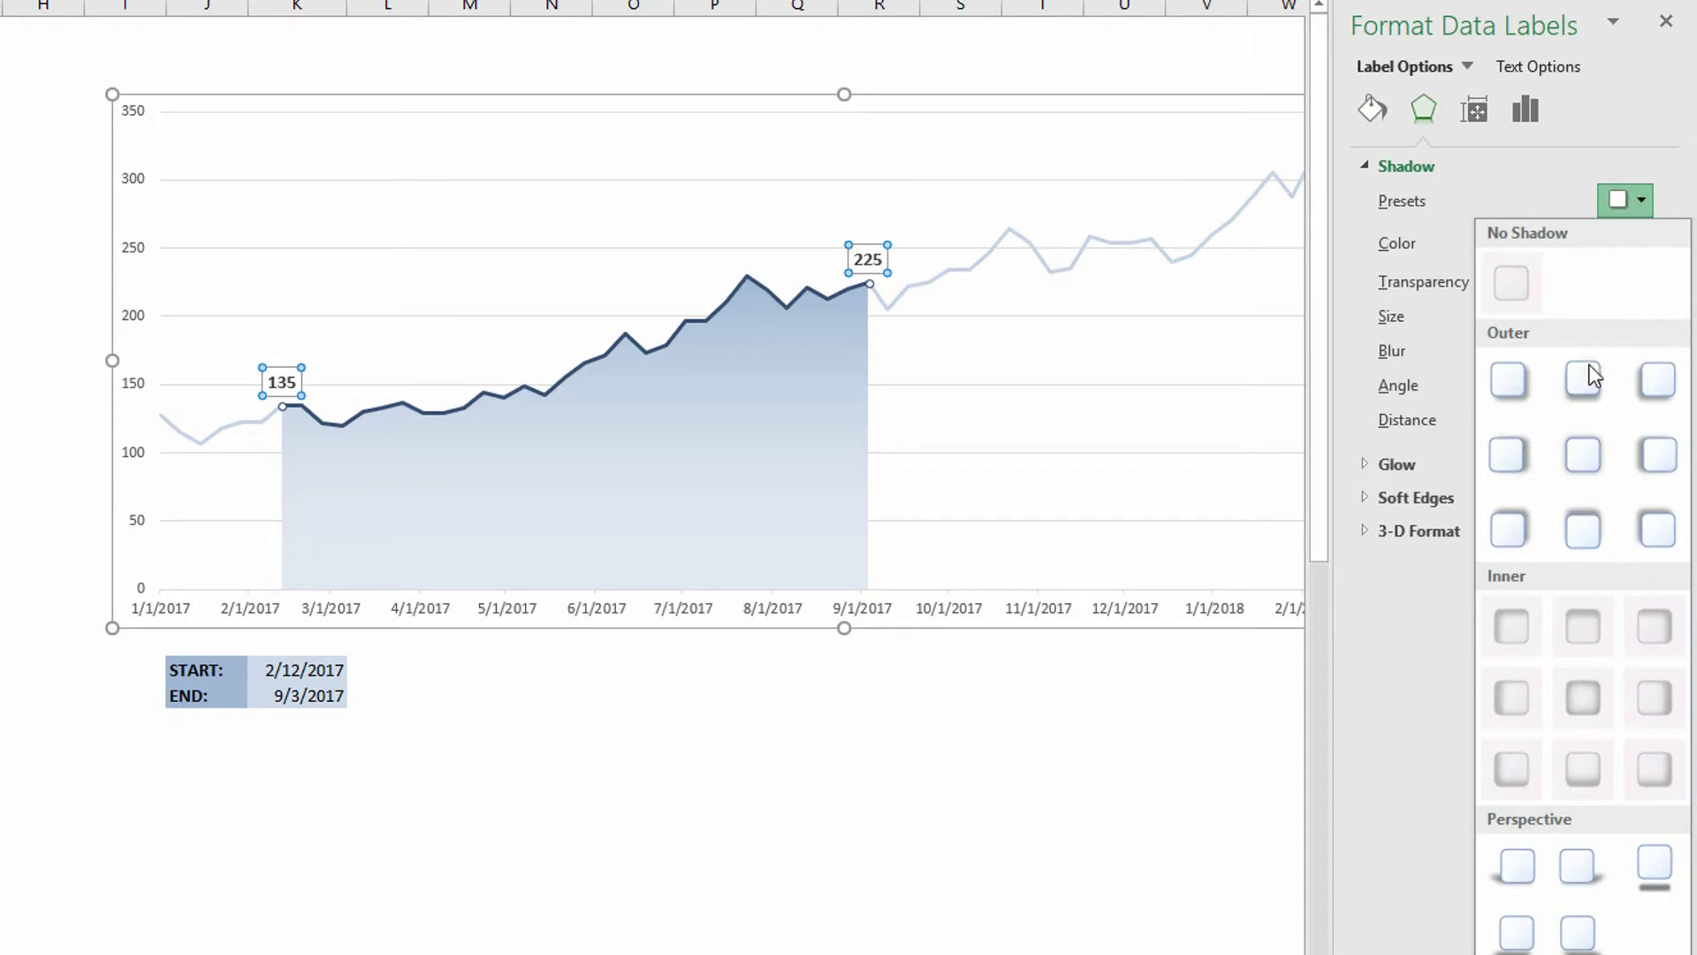
key("Escape")
left_click(1642, 243)
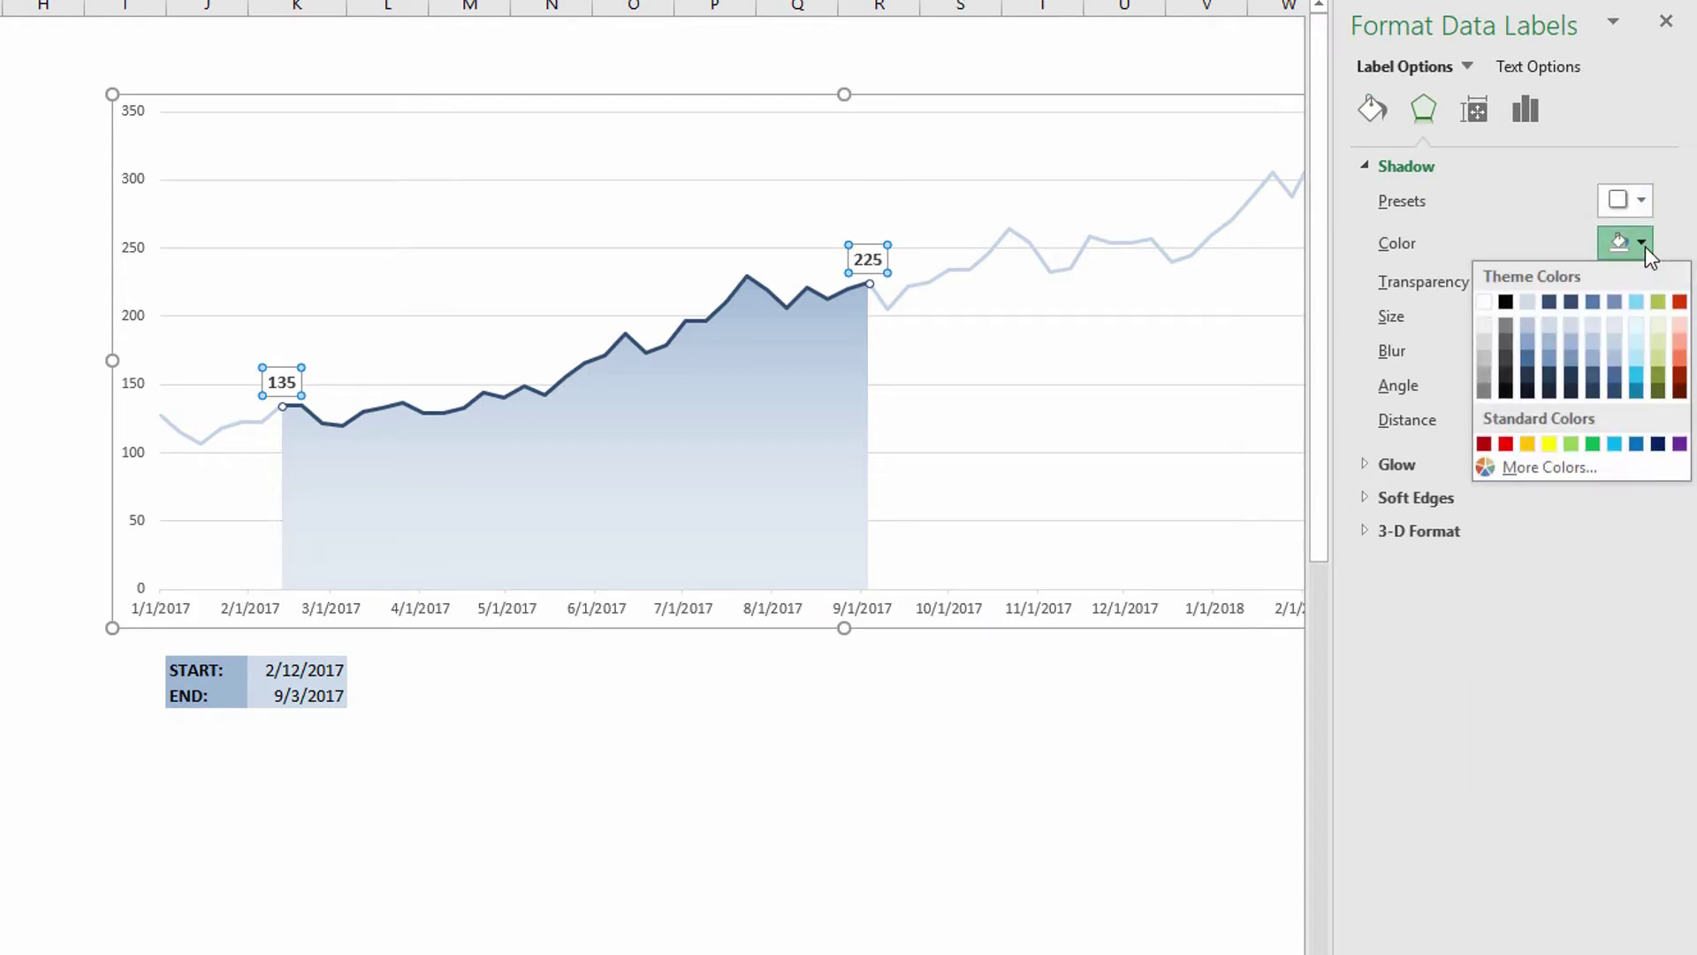
left_click(1617, 343)
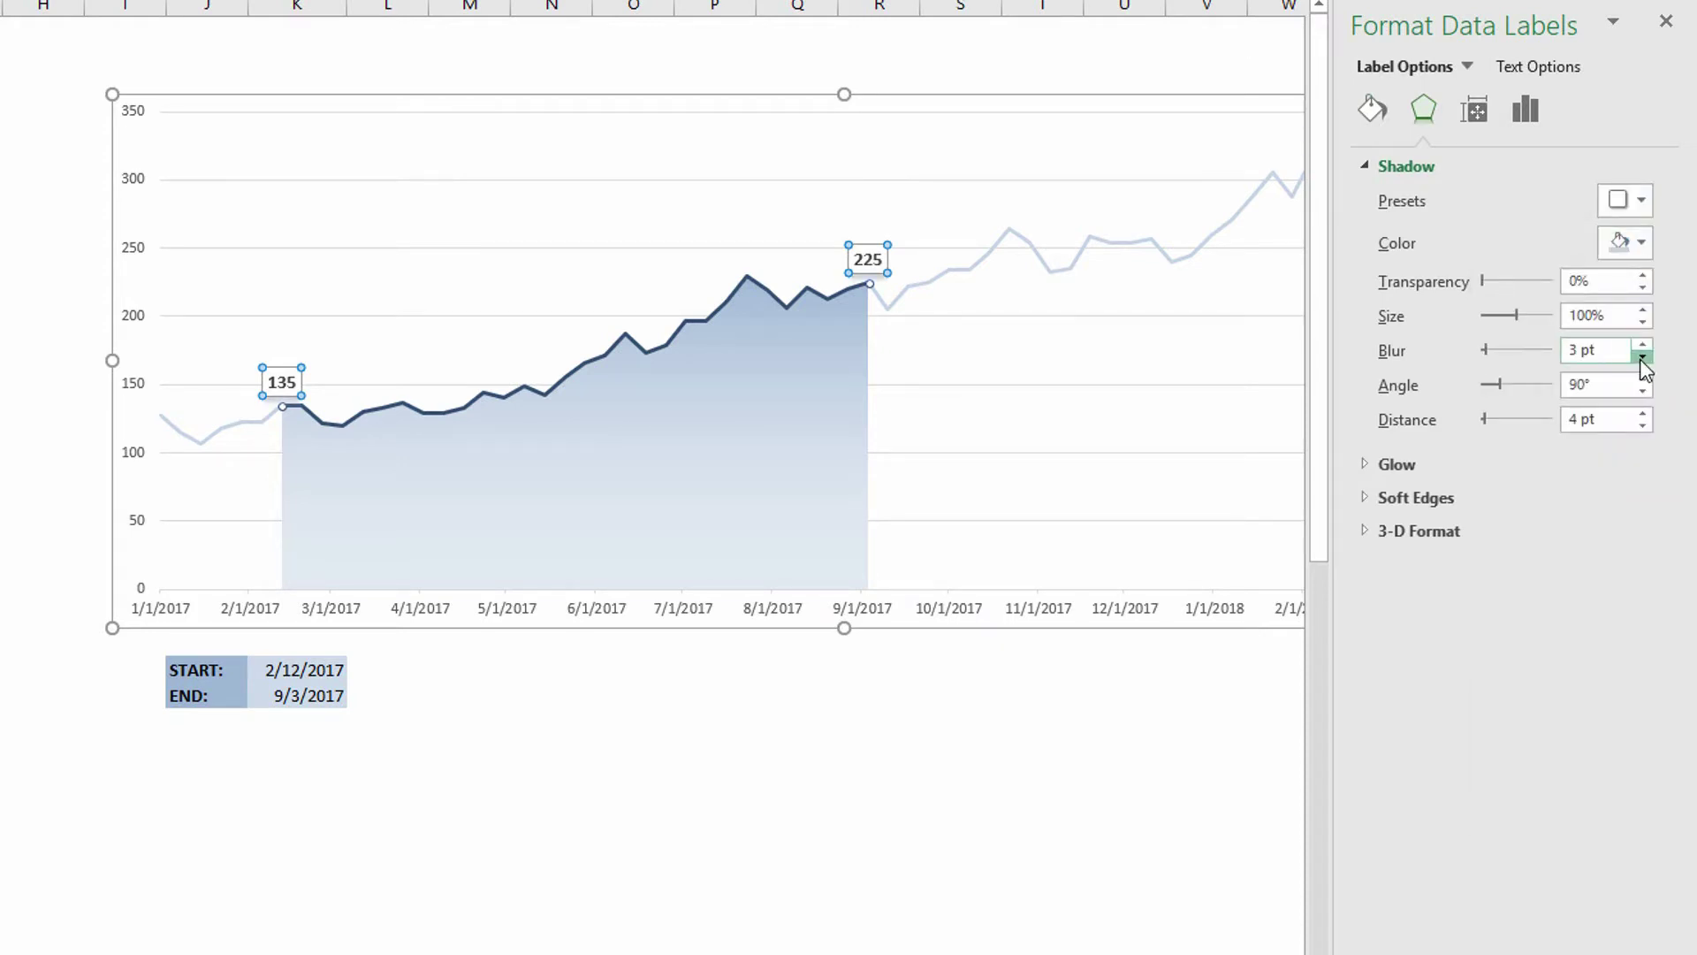
left_click(1642, 356)
left_click(1643, 425)
left_click(1643, 425)
left_click(1642, 426)
left_click_drag(650, 100, 371, 91)
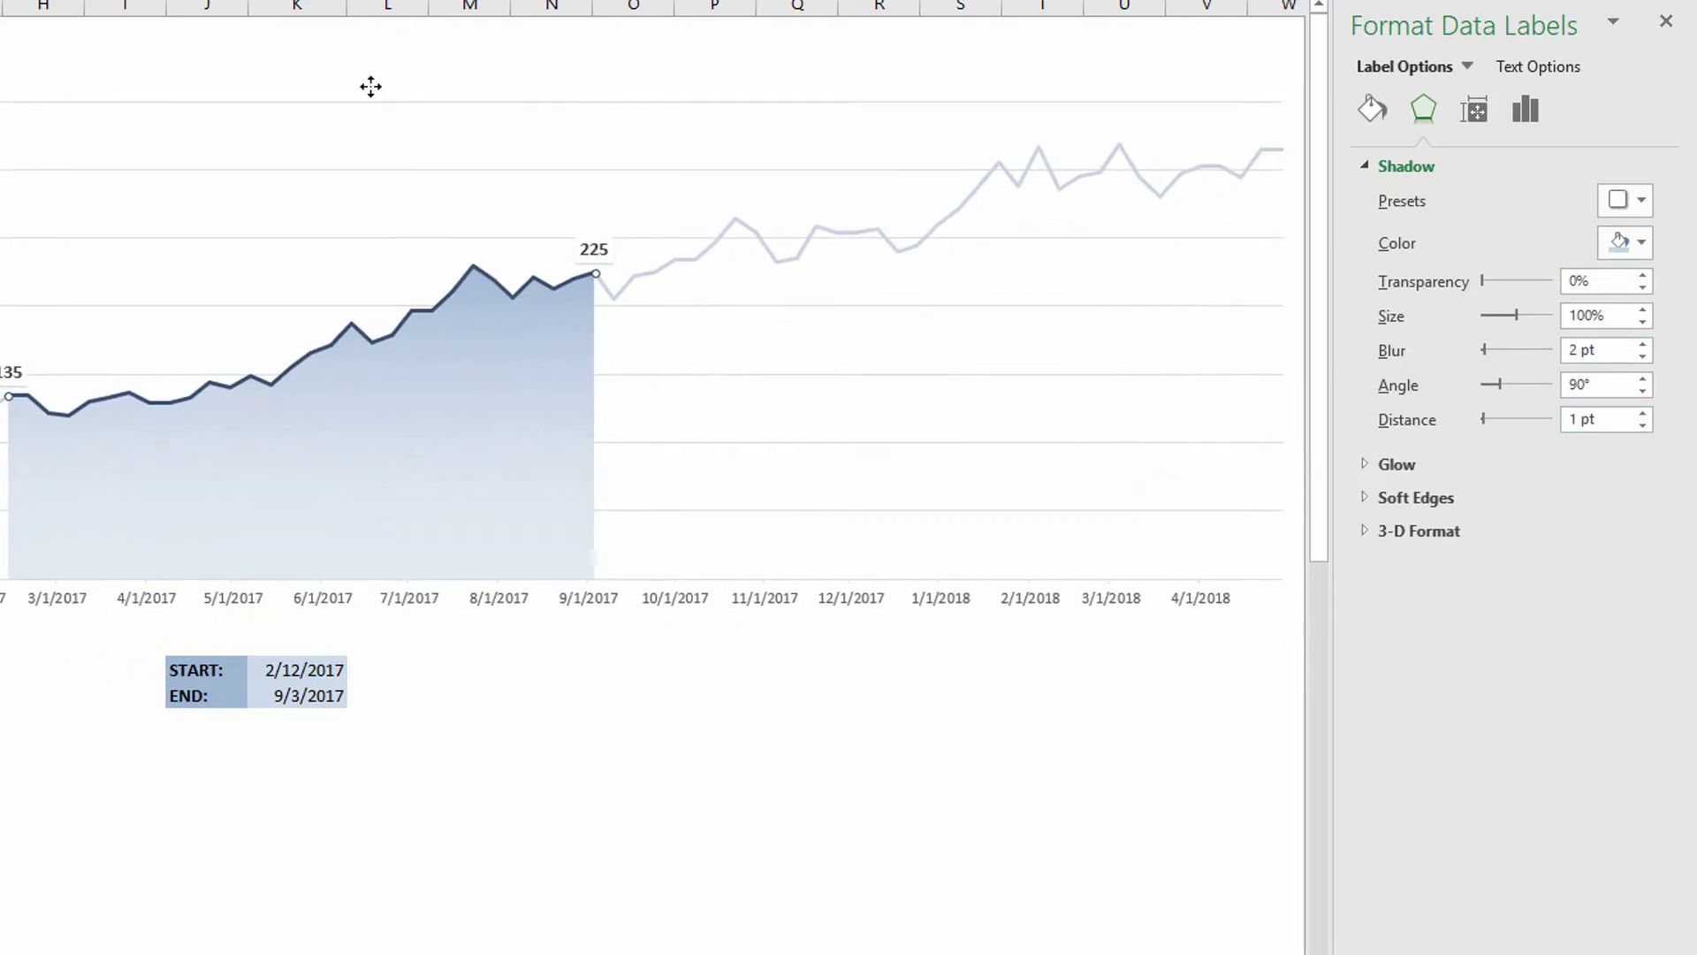
Close the formatting pane and set the START date to 3/12/2017.
left_click(674, 694)
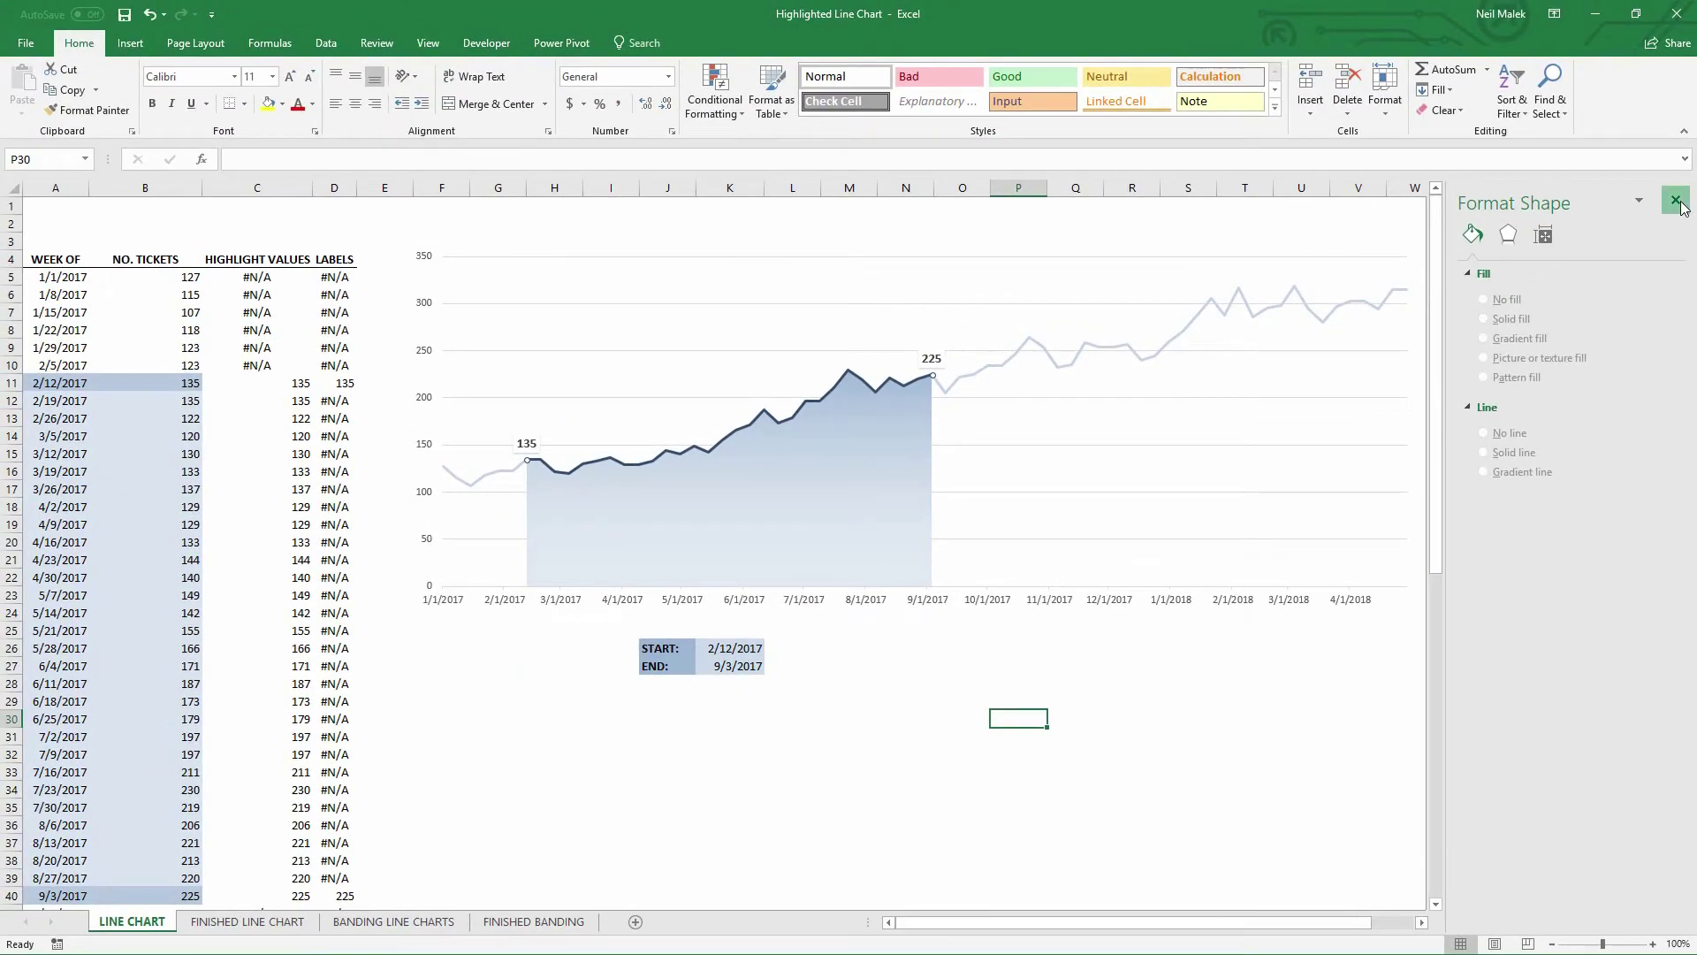
left_click(1676, 202)
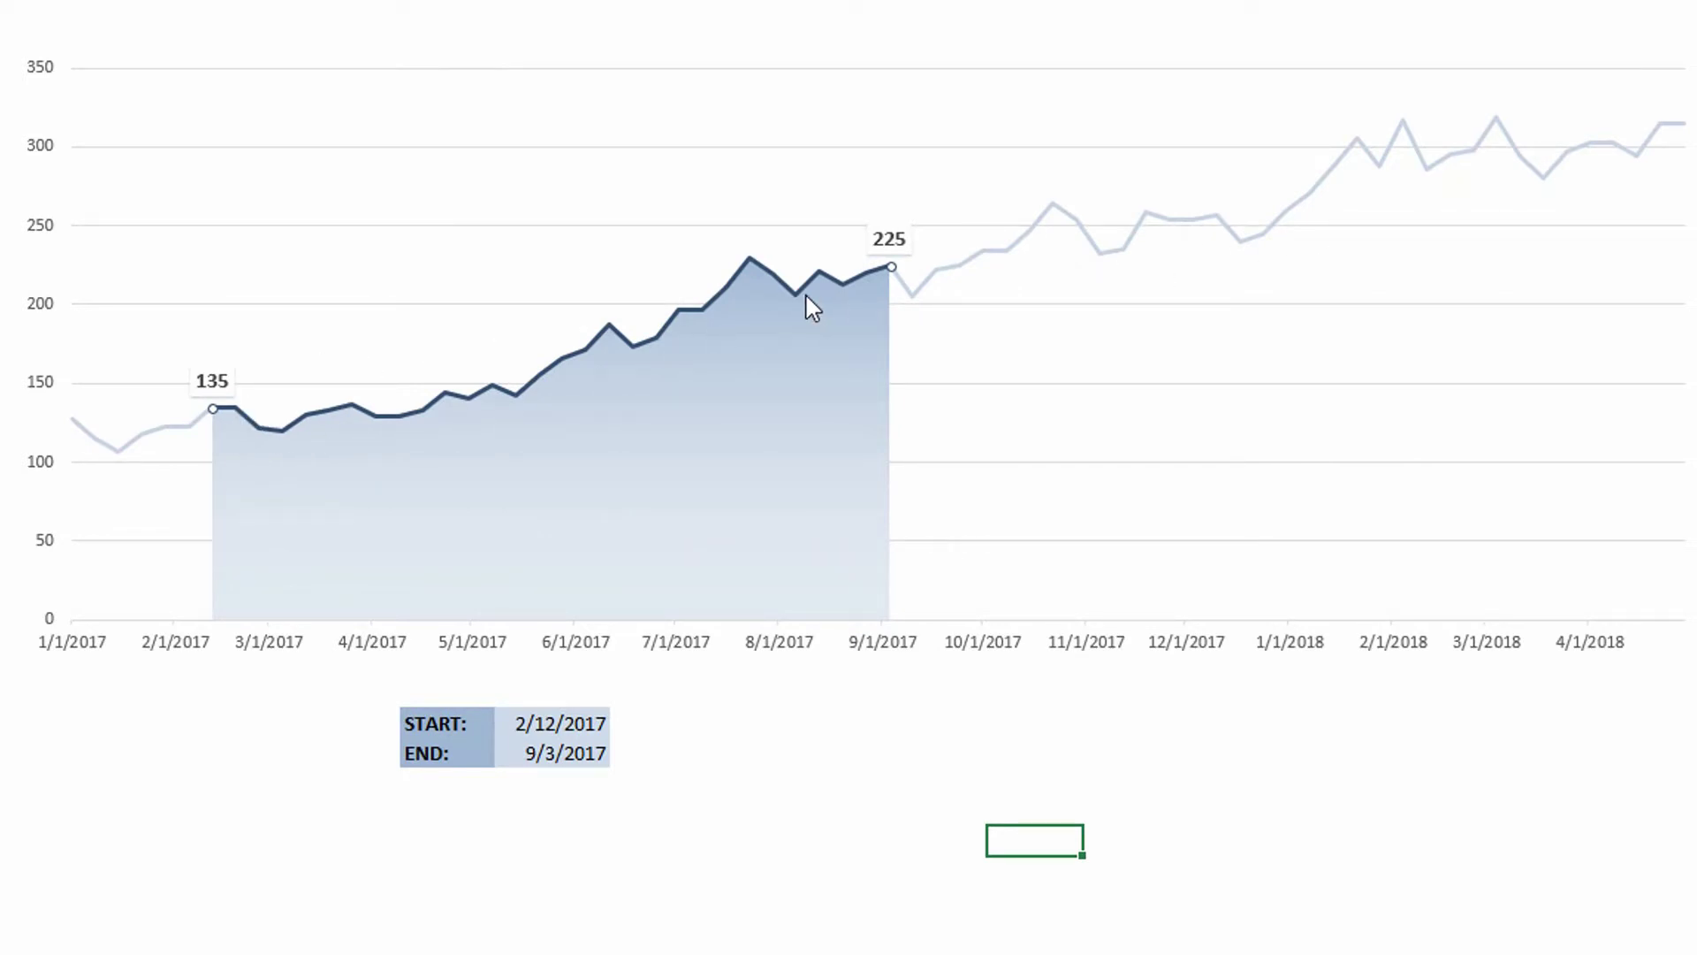
mouse_move(807, 297)
mouse_move(223, 424)
left_click(533, 723)
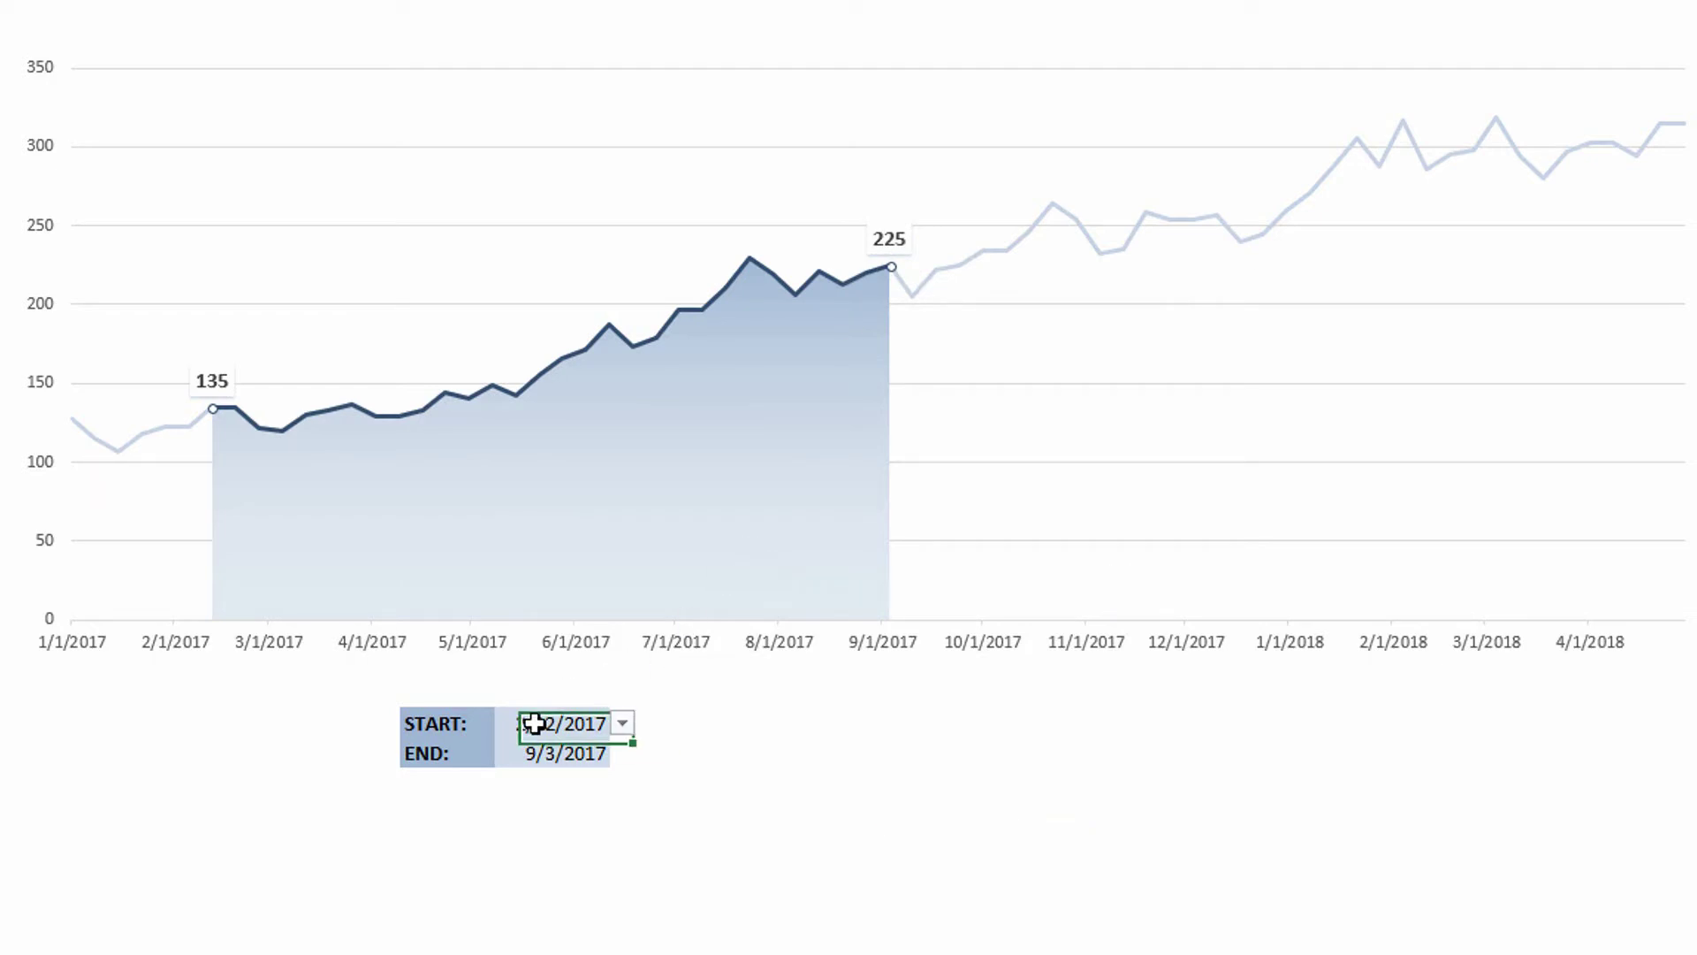
left_click(623, 724)
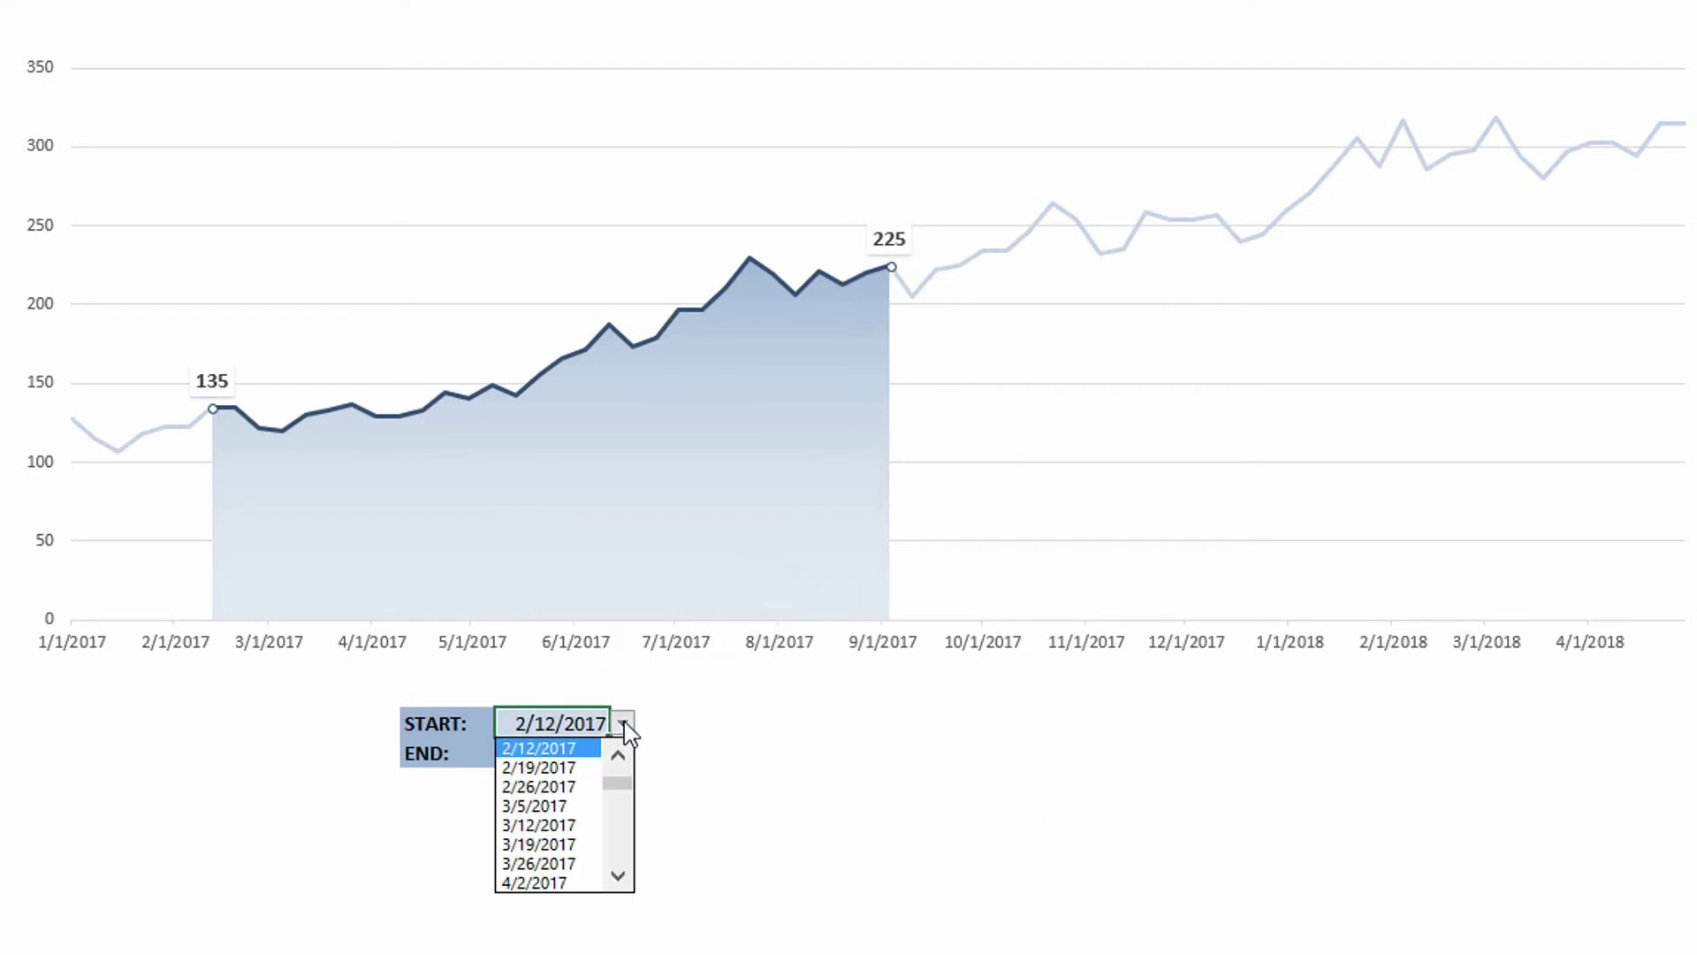
left_click(549, 826)
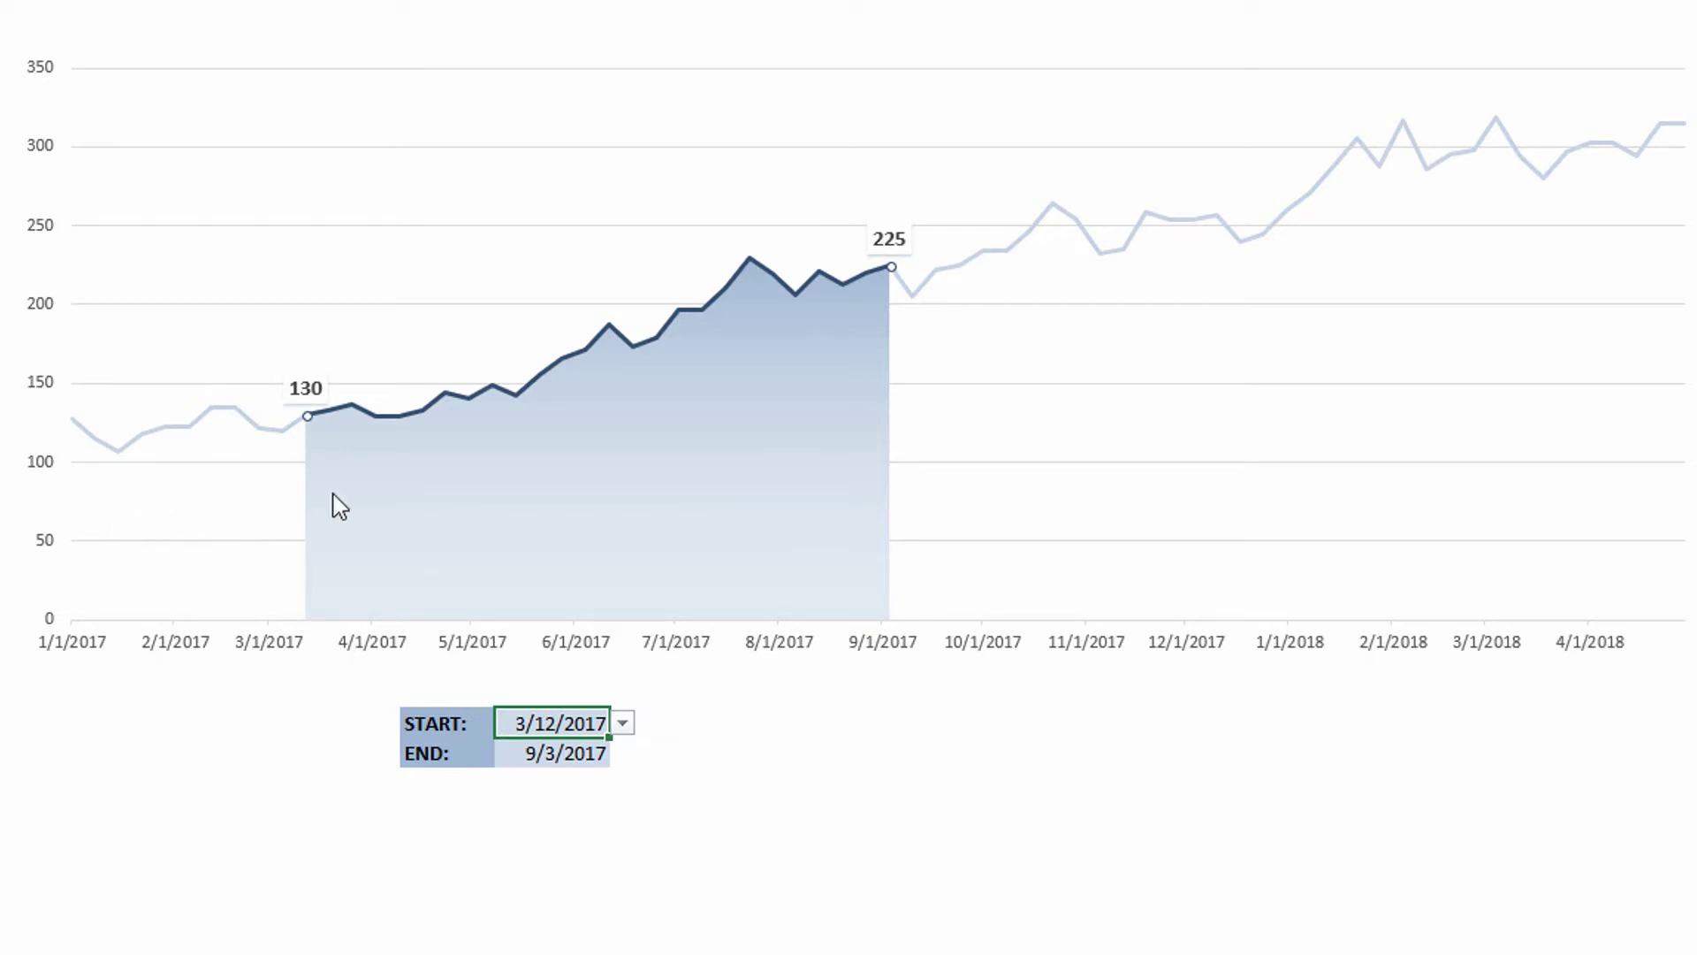
Set the END date to 10/1/2017 so the band spans 130 to 234.
left_click(553, 753)
left_click(623, 753)
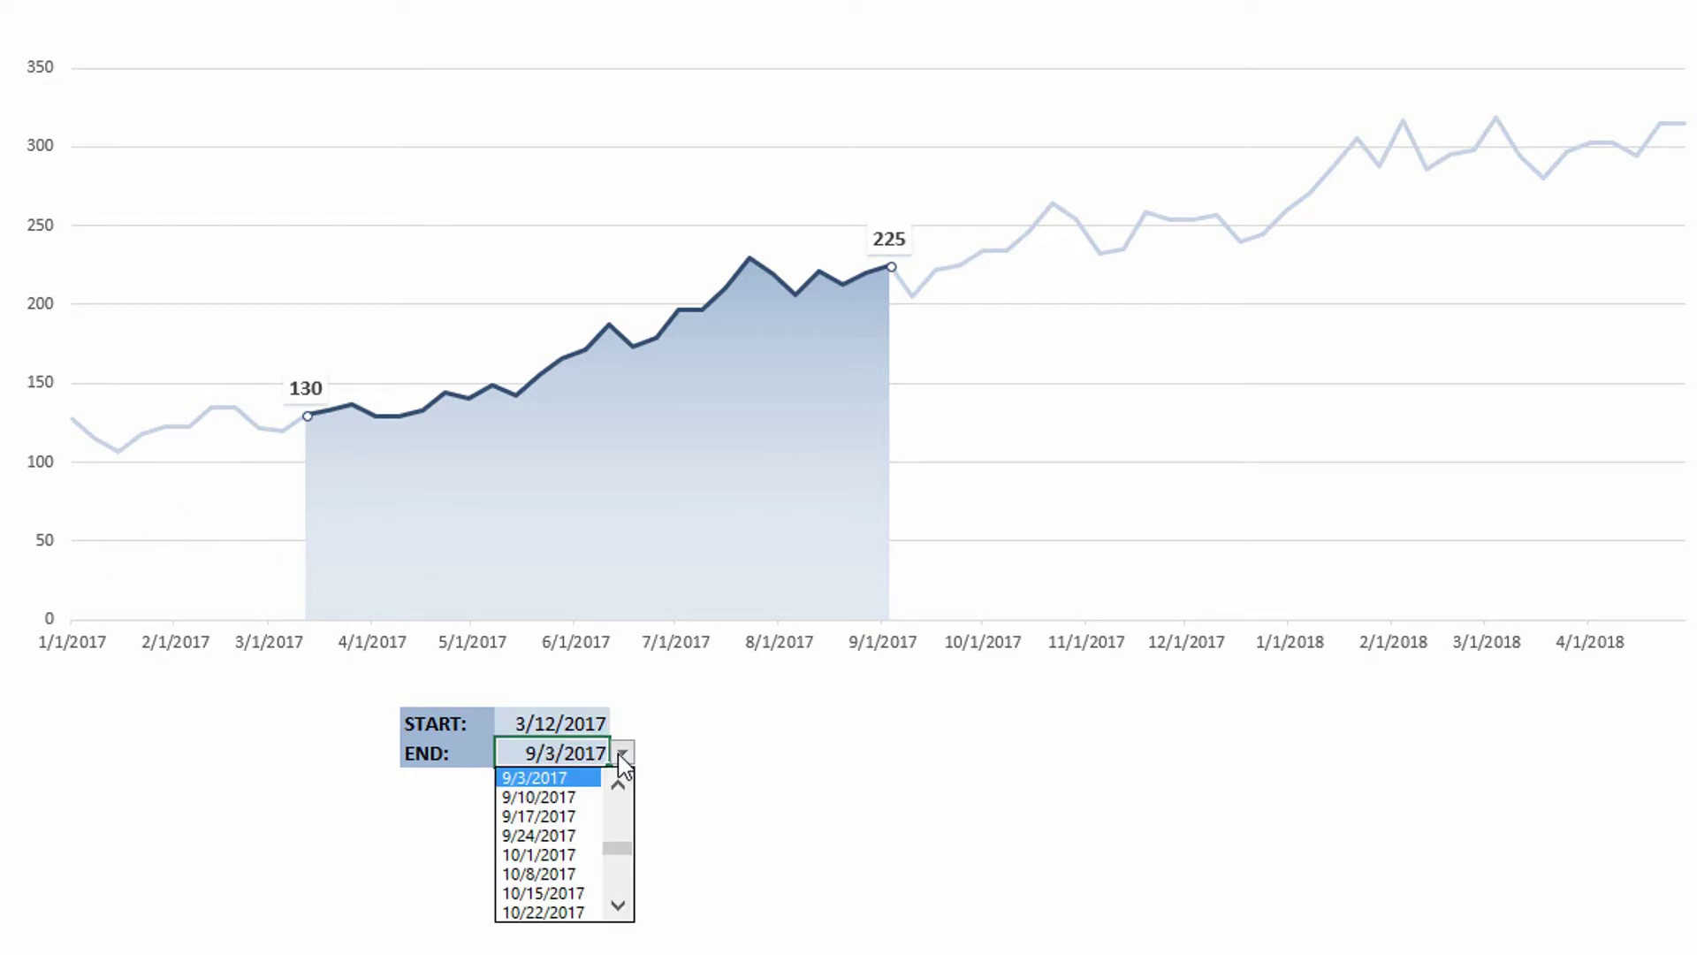
left_click(562, 854)
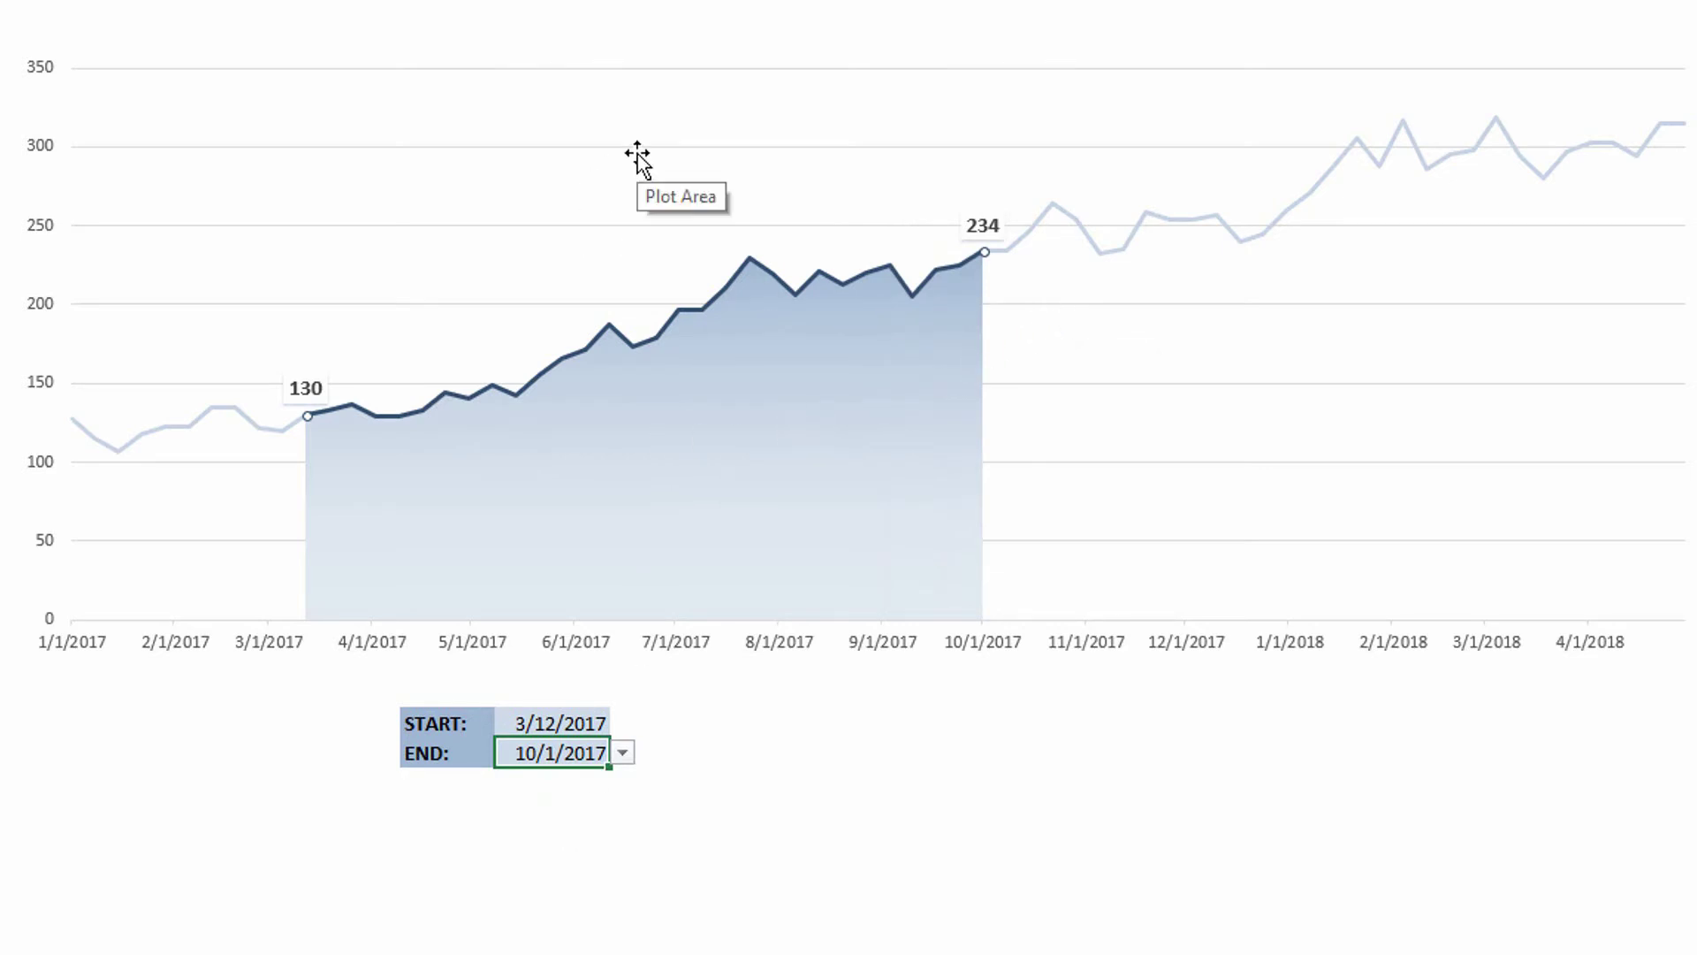
left_click(626, 68)
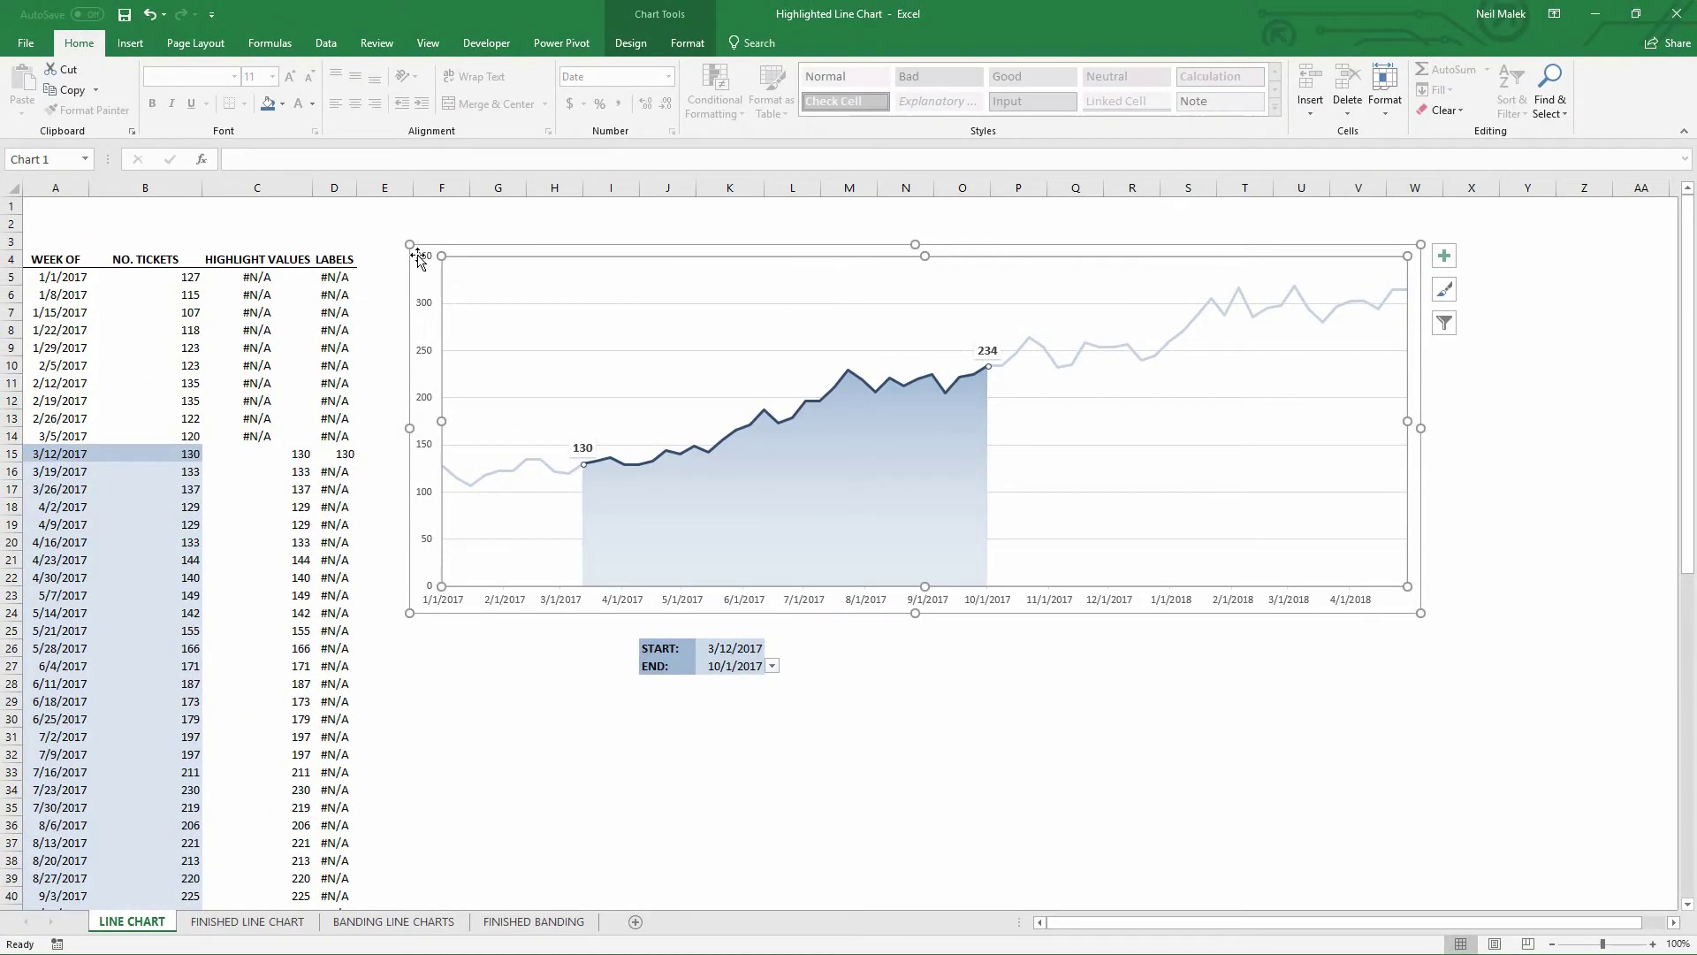
Enable 'Show data in hidden rows and columns' in Select Data's Hidden and Empty Cells settings.
left_click(458, 246)
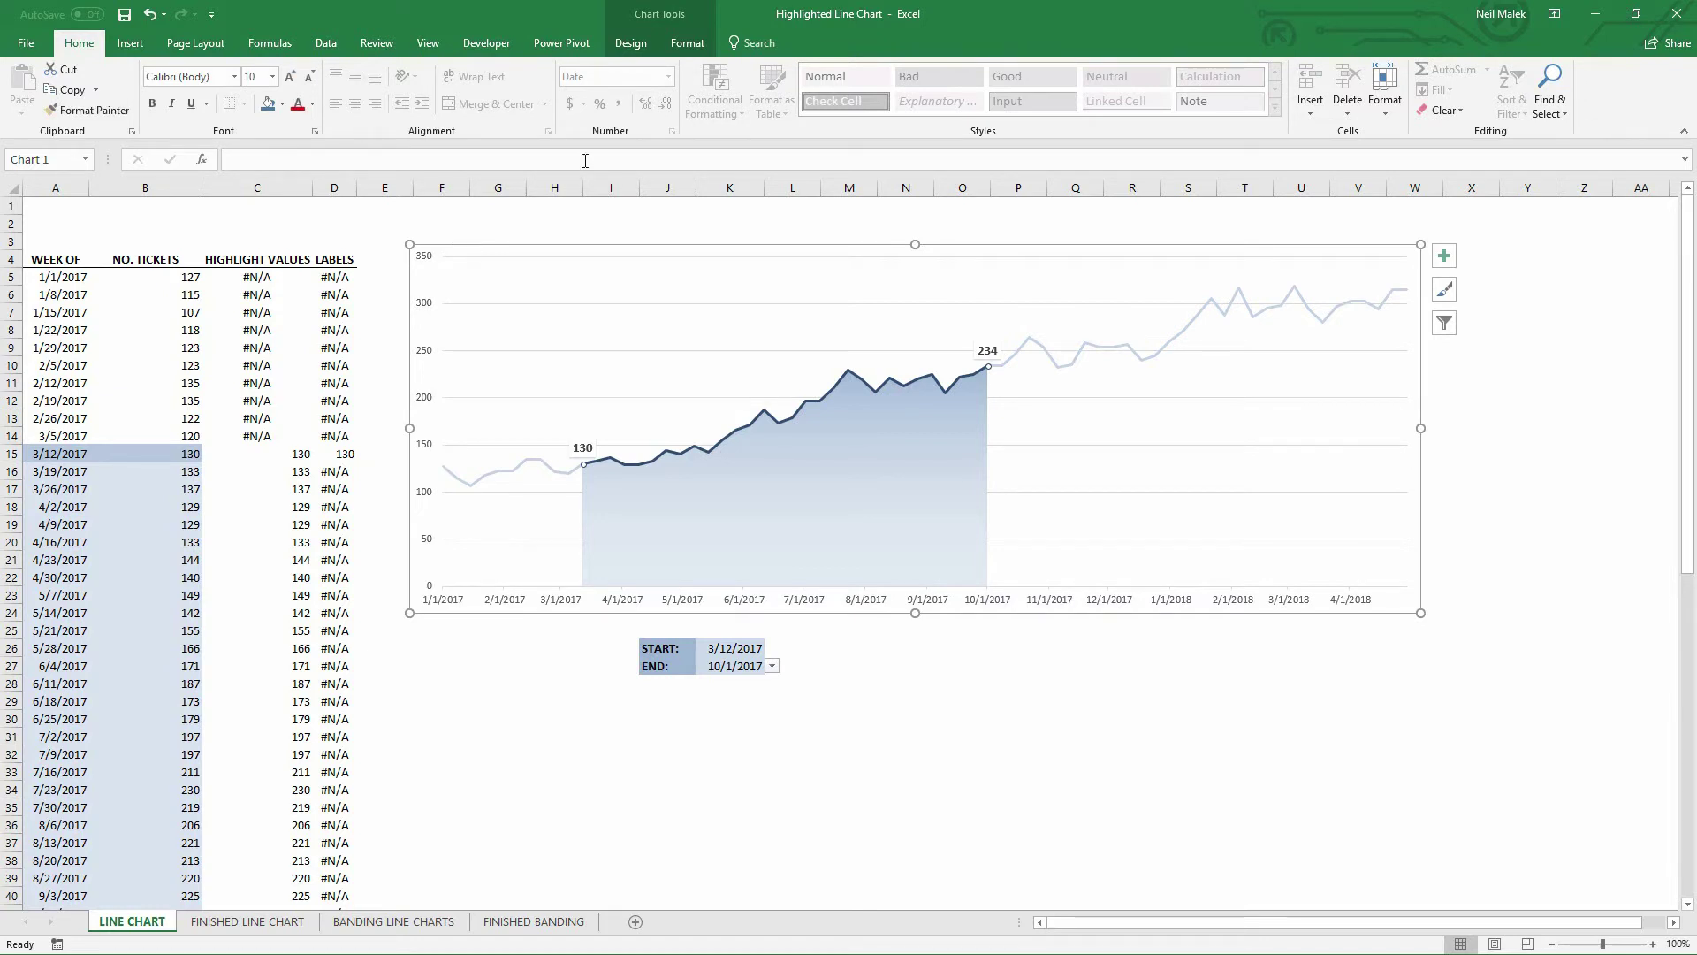
left_click(632, 46)
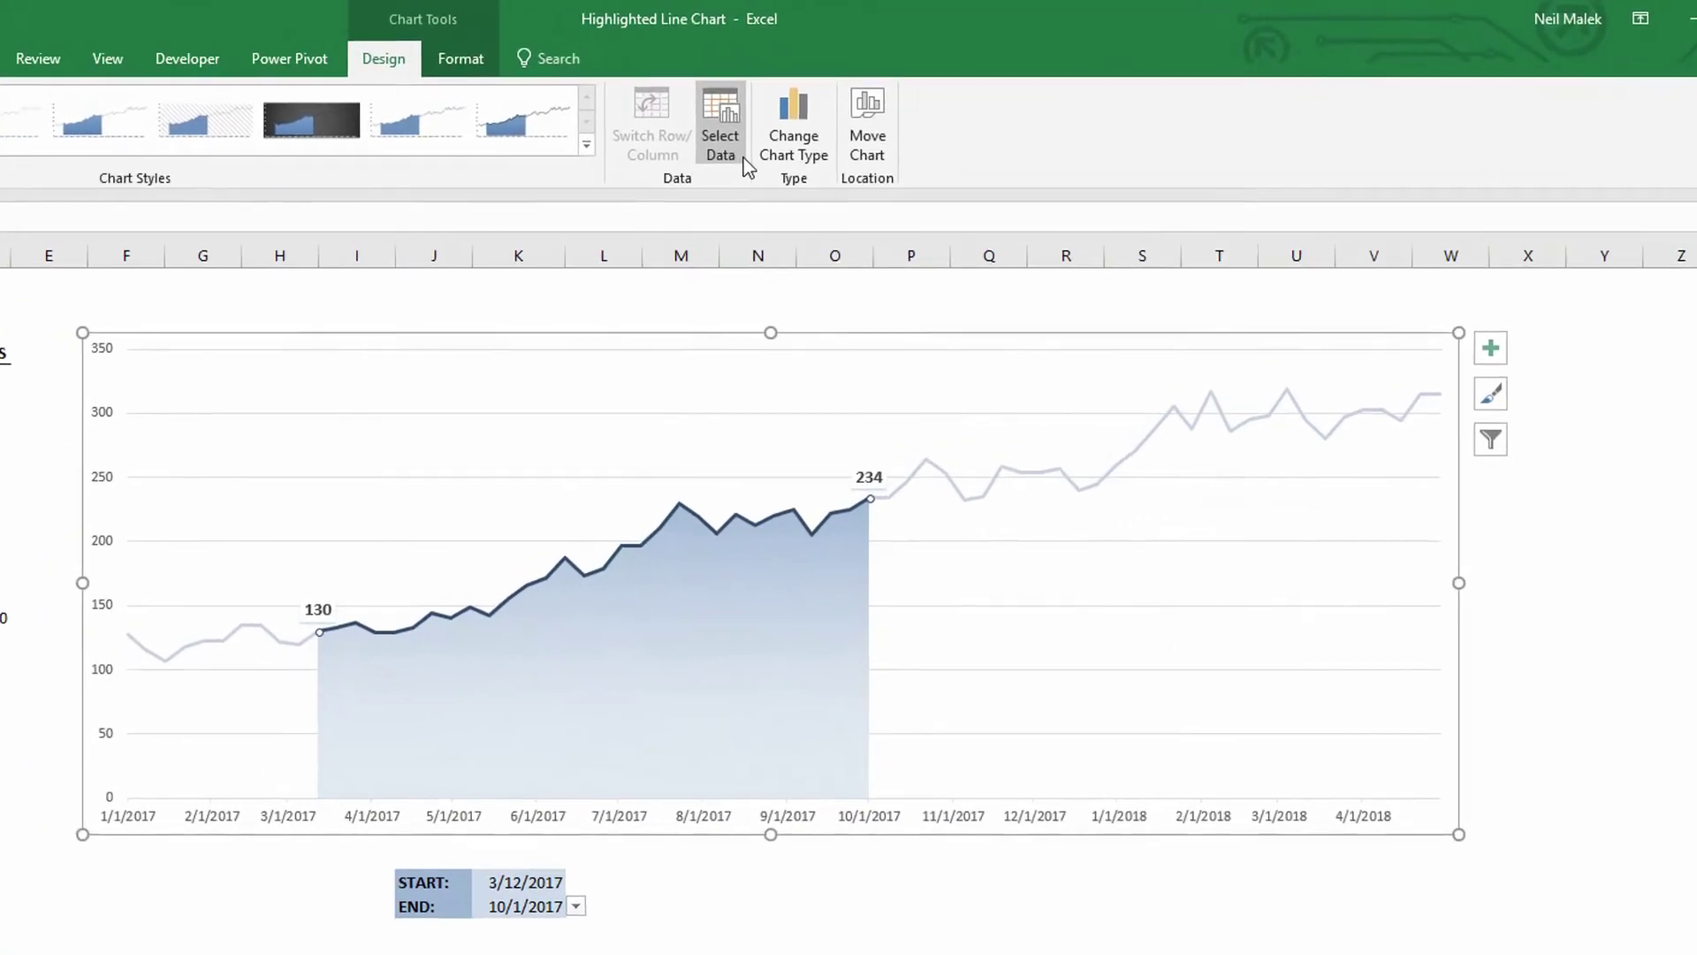
left_click(730, 168)
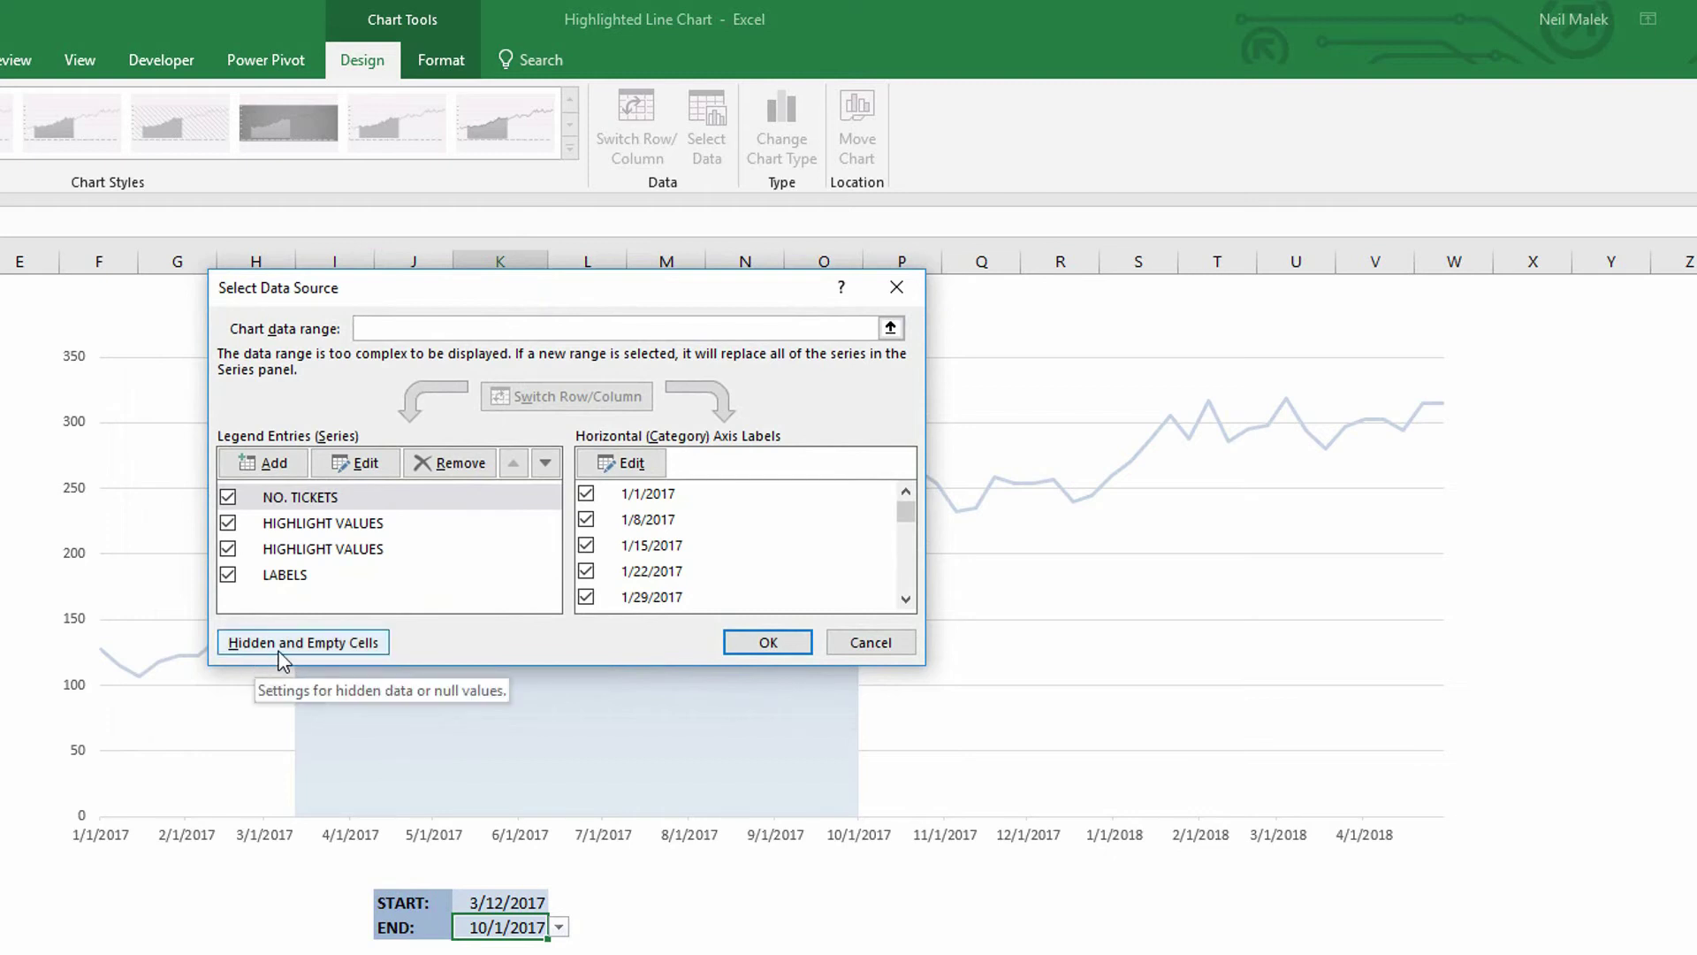
left_click(290, 645)
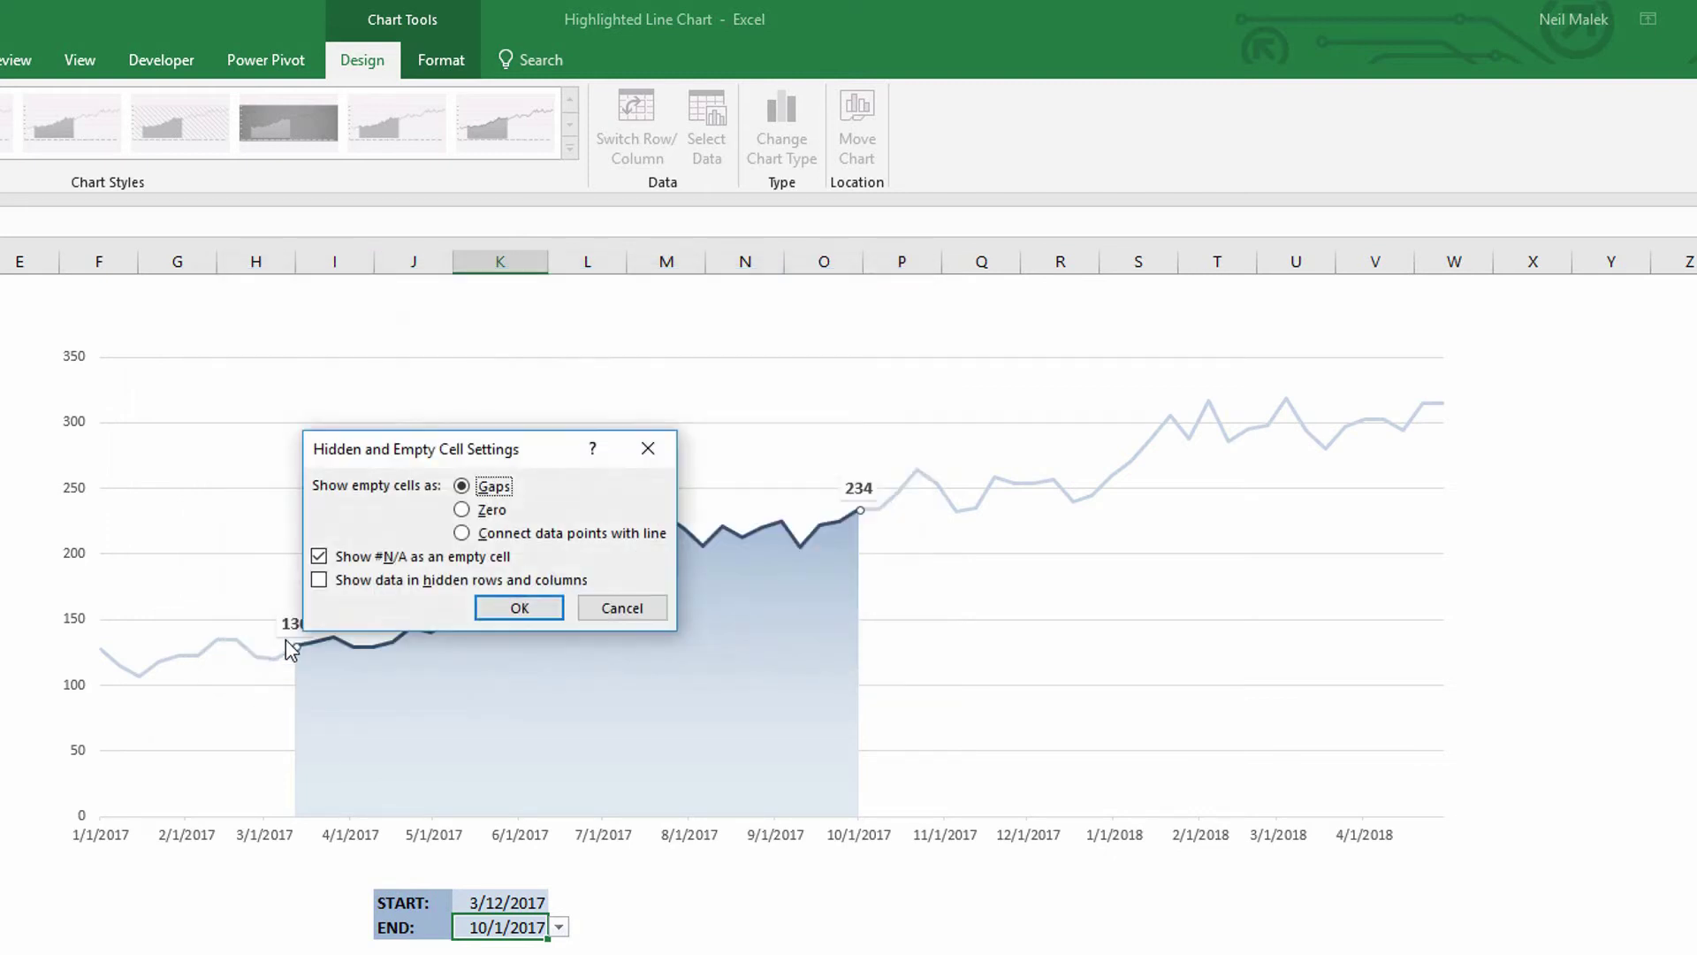
left_click(345, 586)
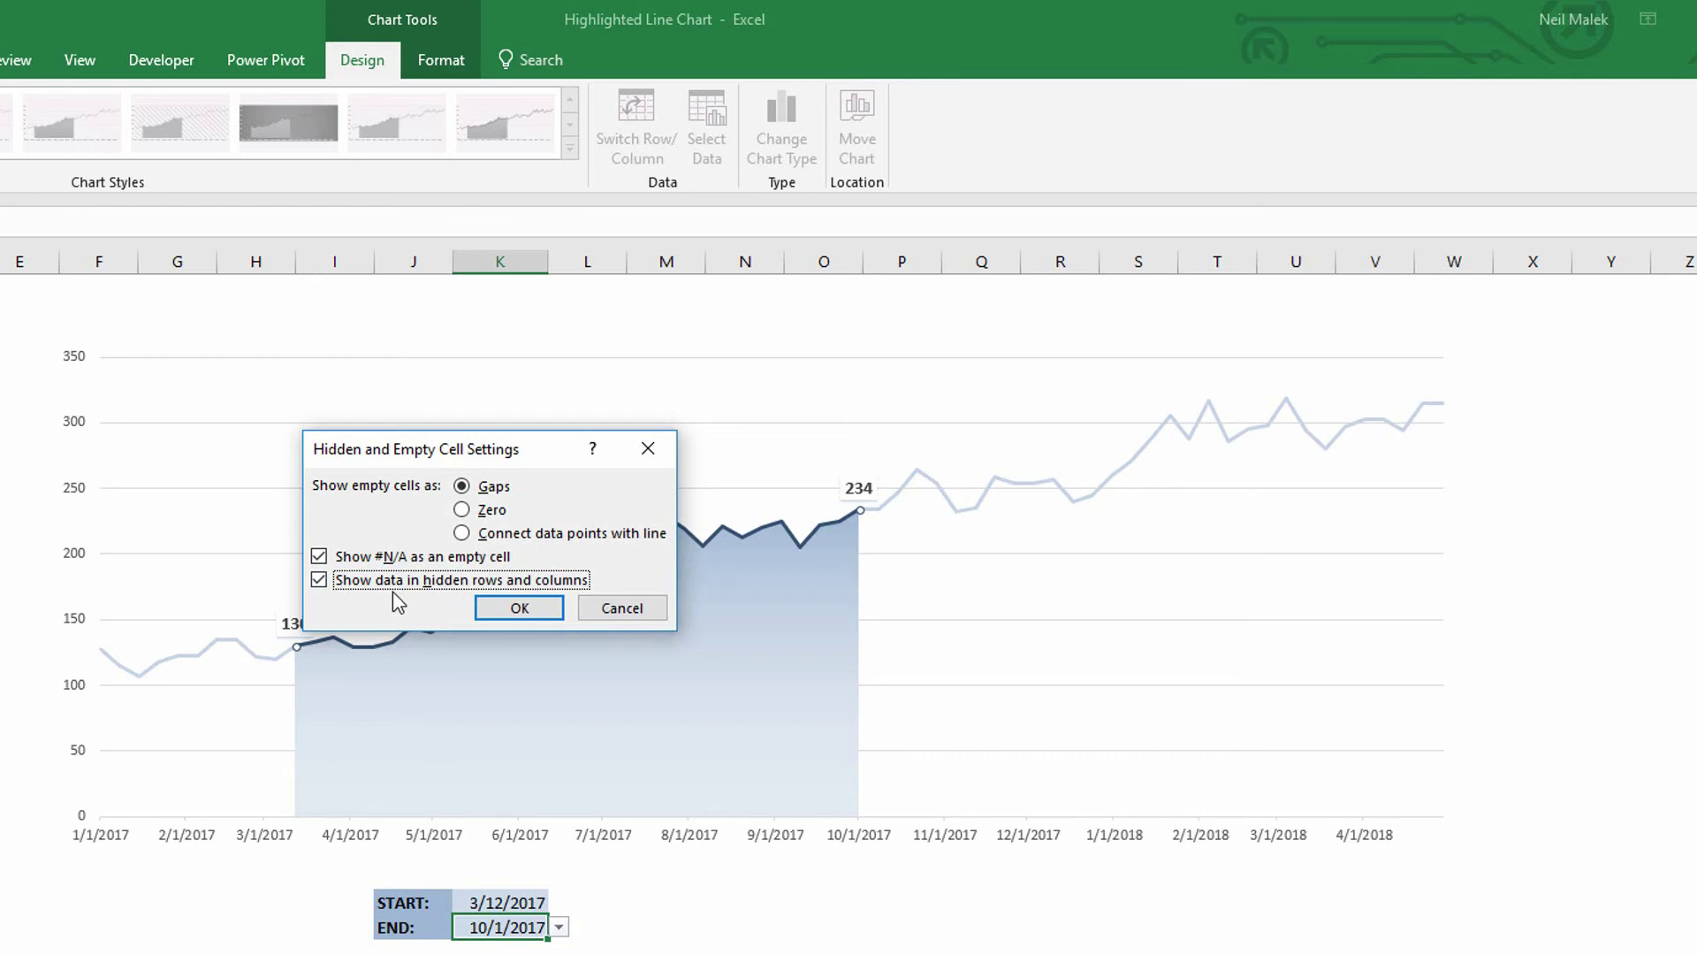
left_click(518, 607)
left_click(800, 642)
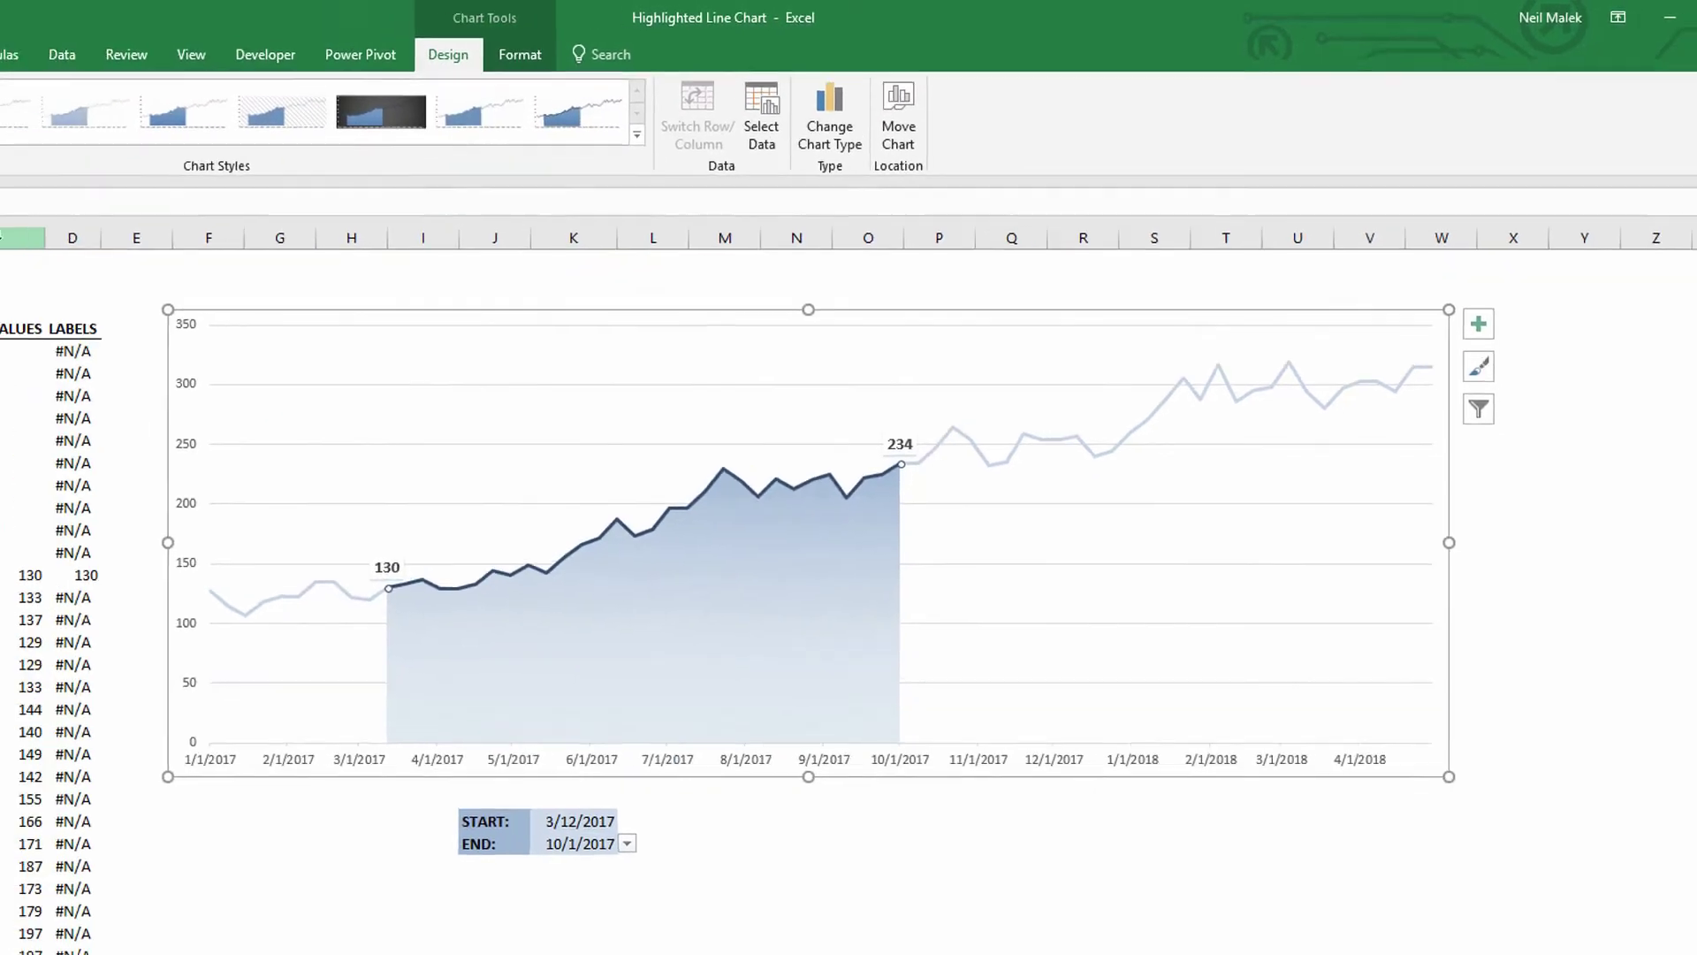
Hide helper columns C and D (HIGHLIGHT VALUES and LABELS).
left_click(9, 238)
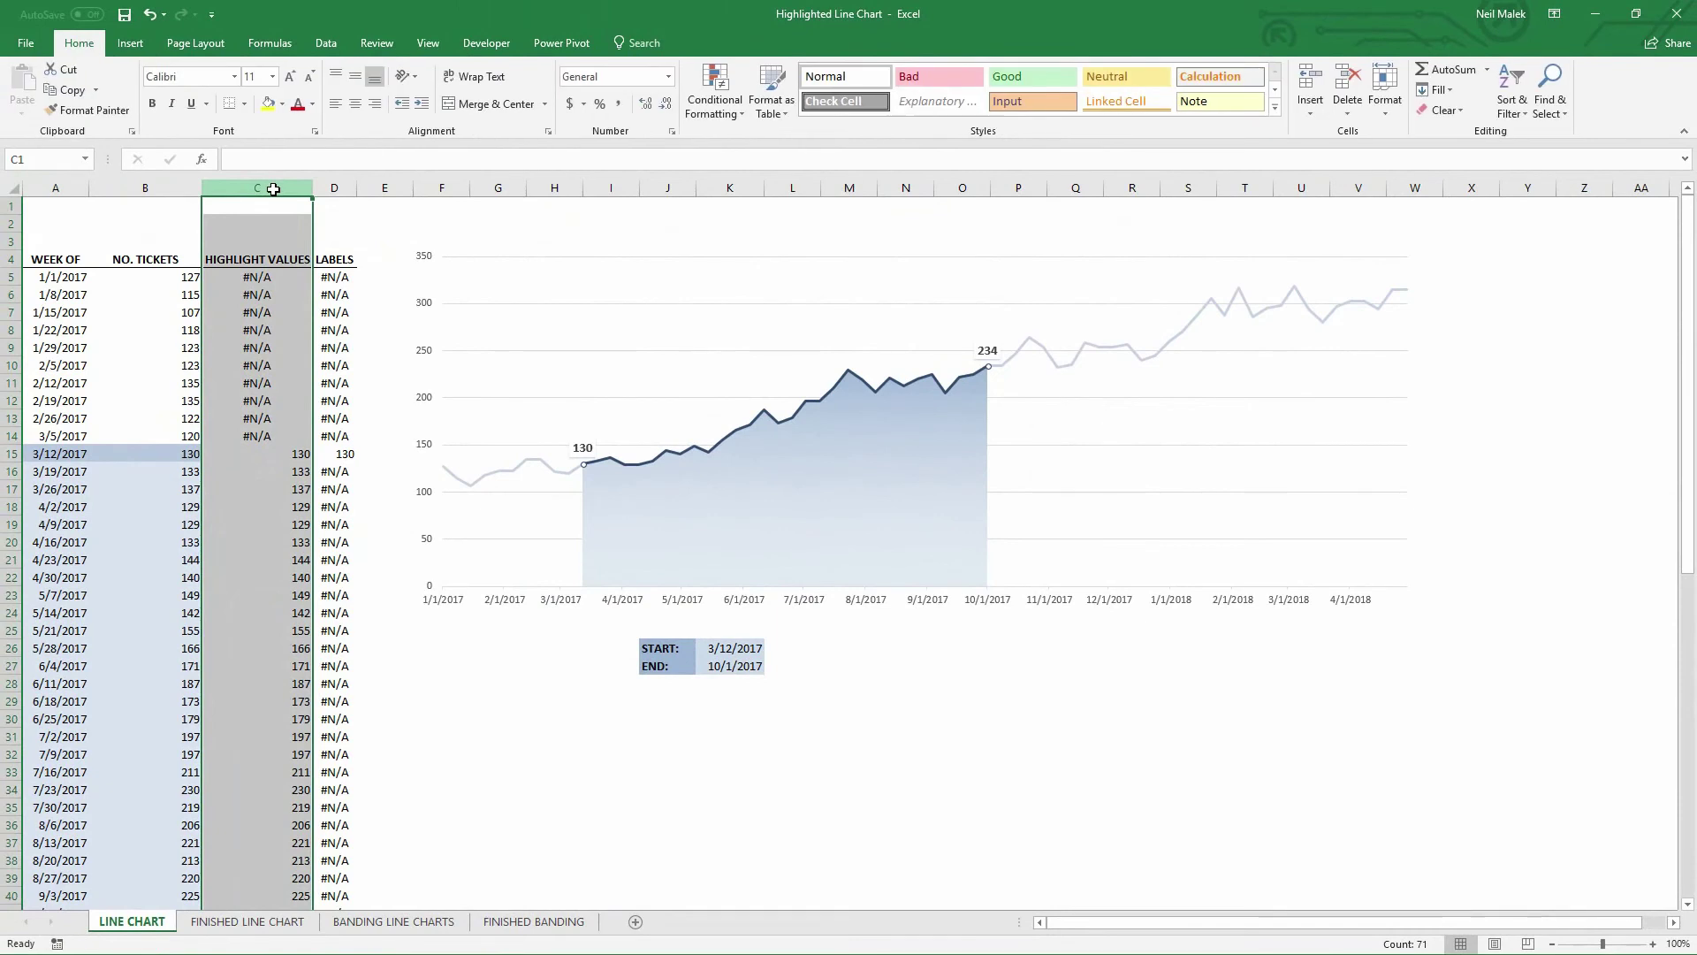
left_click_drag(284, 192, 337, 188)
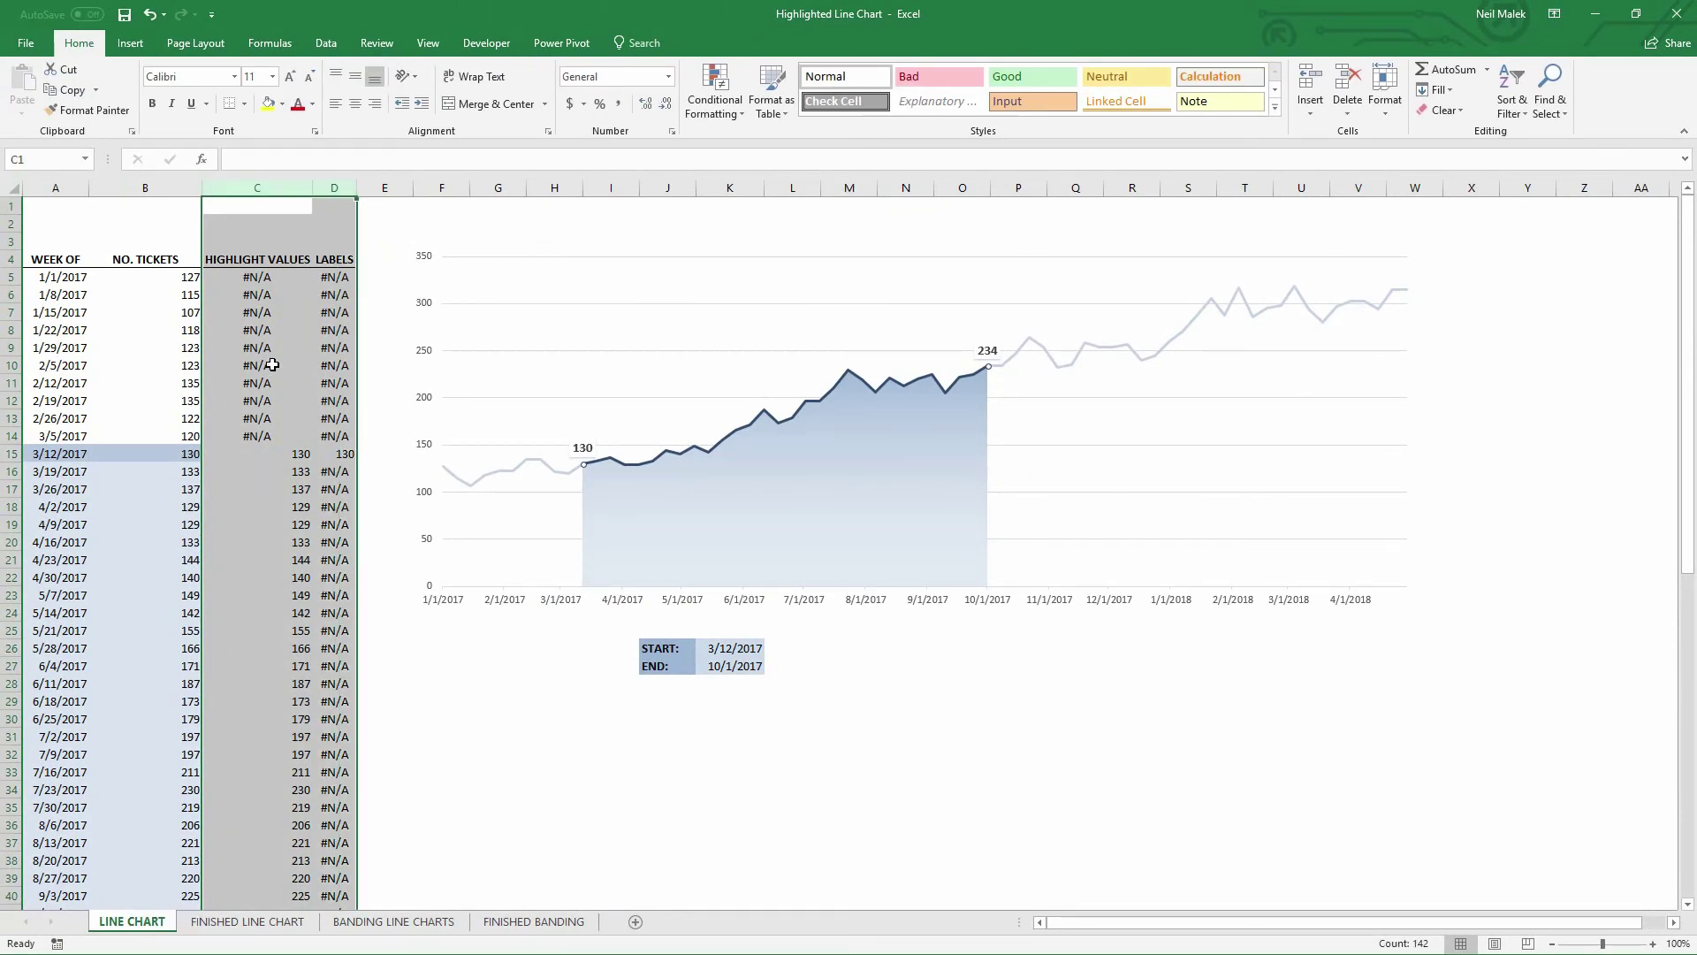
right_click(267, 191)
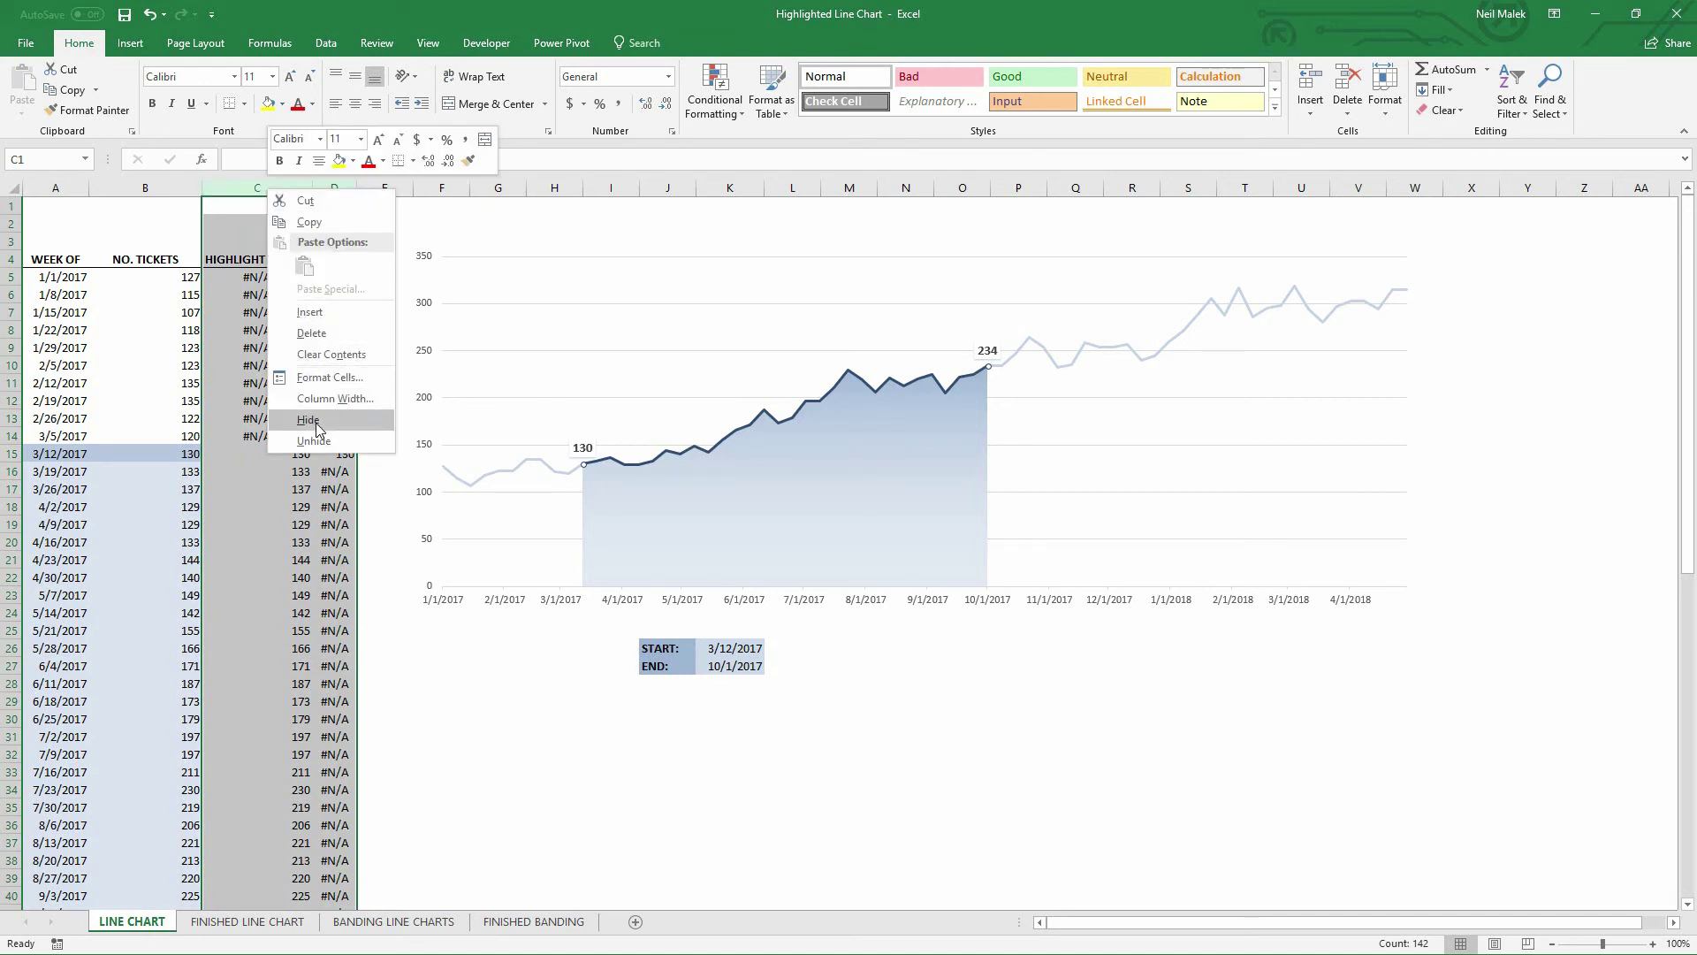
left_click(317, 421)
left_click(349, 662)
Pick 2/12/2017 as the START date and 10/29/2017 as the END date.
left_click(575, 648)
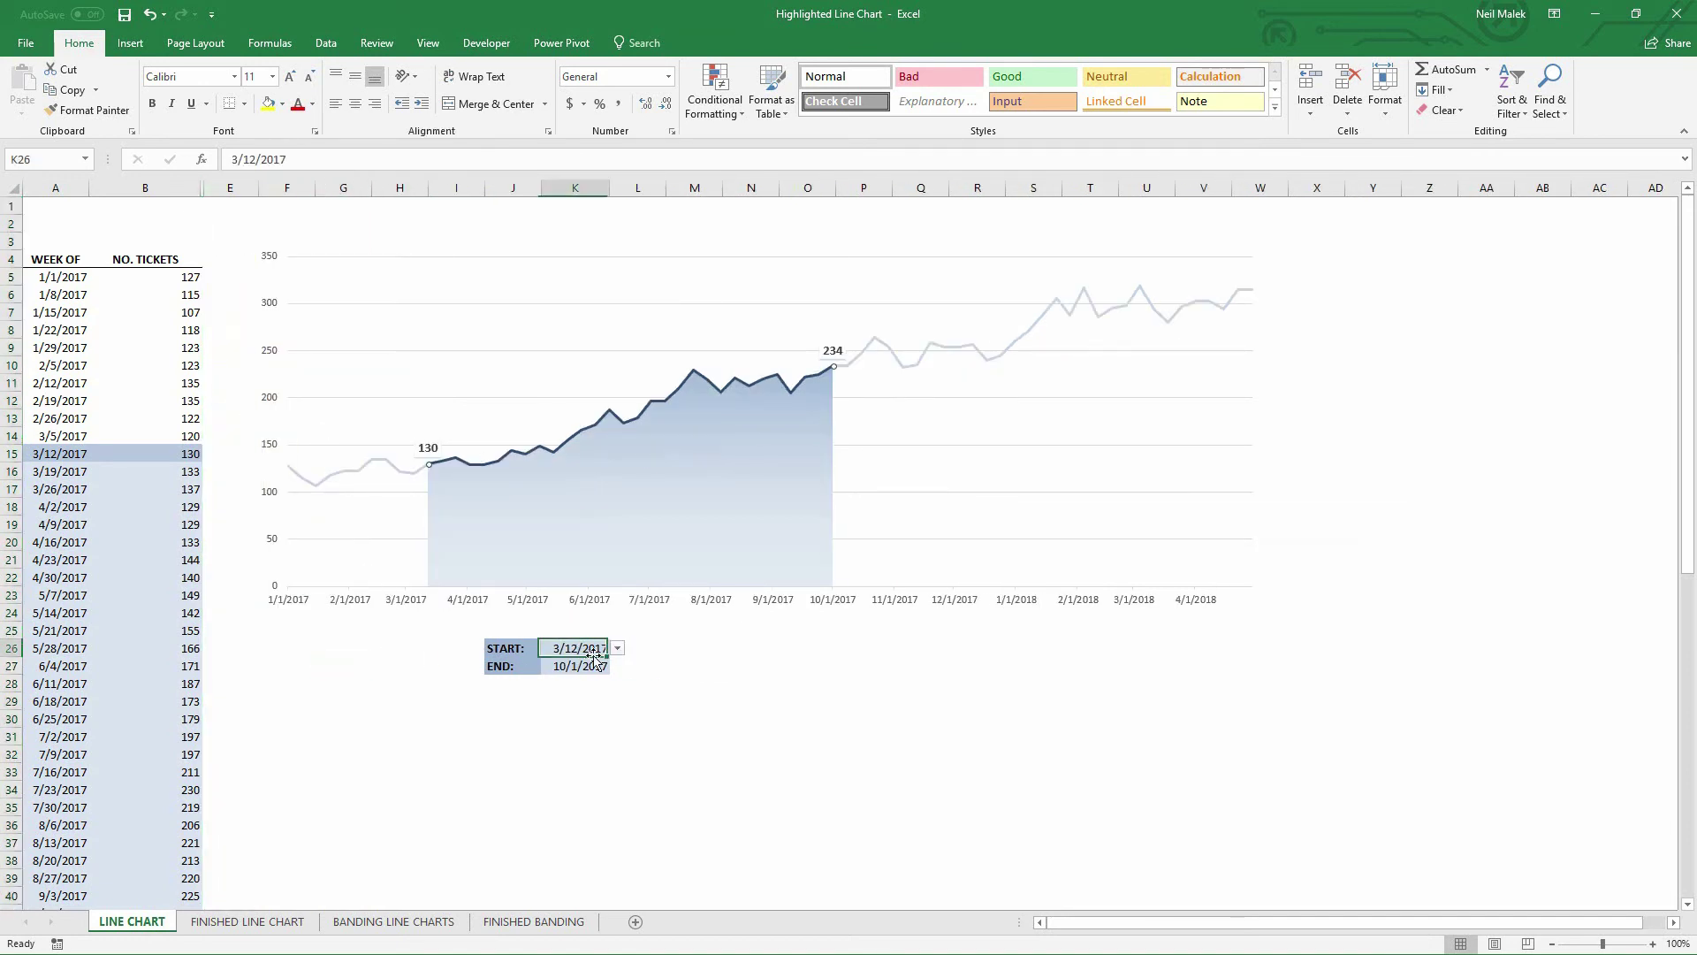
left_click(618, 648)
scroll(621, 681, "up", 4)
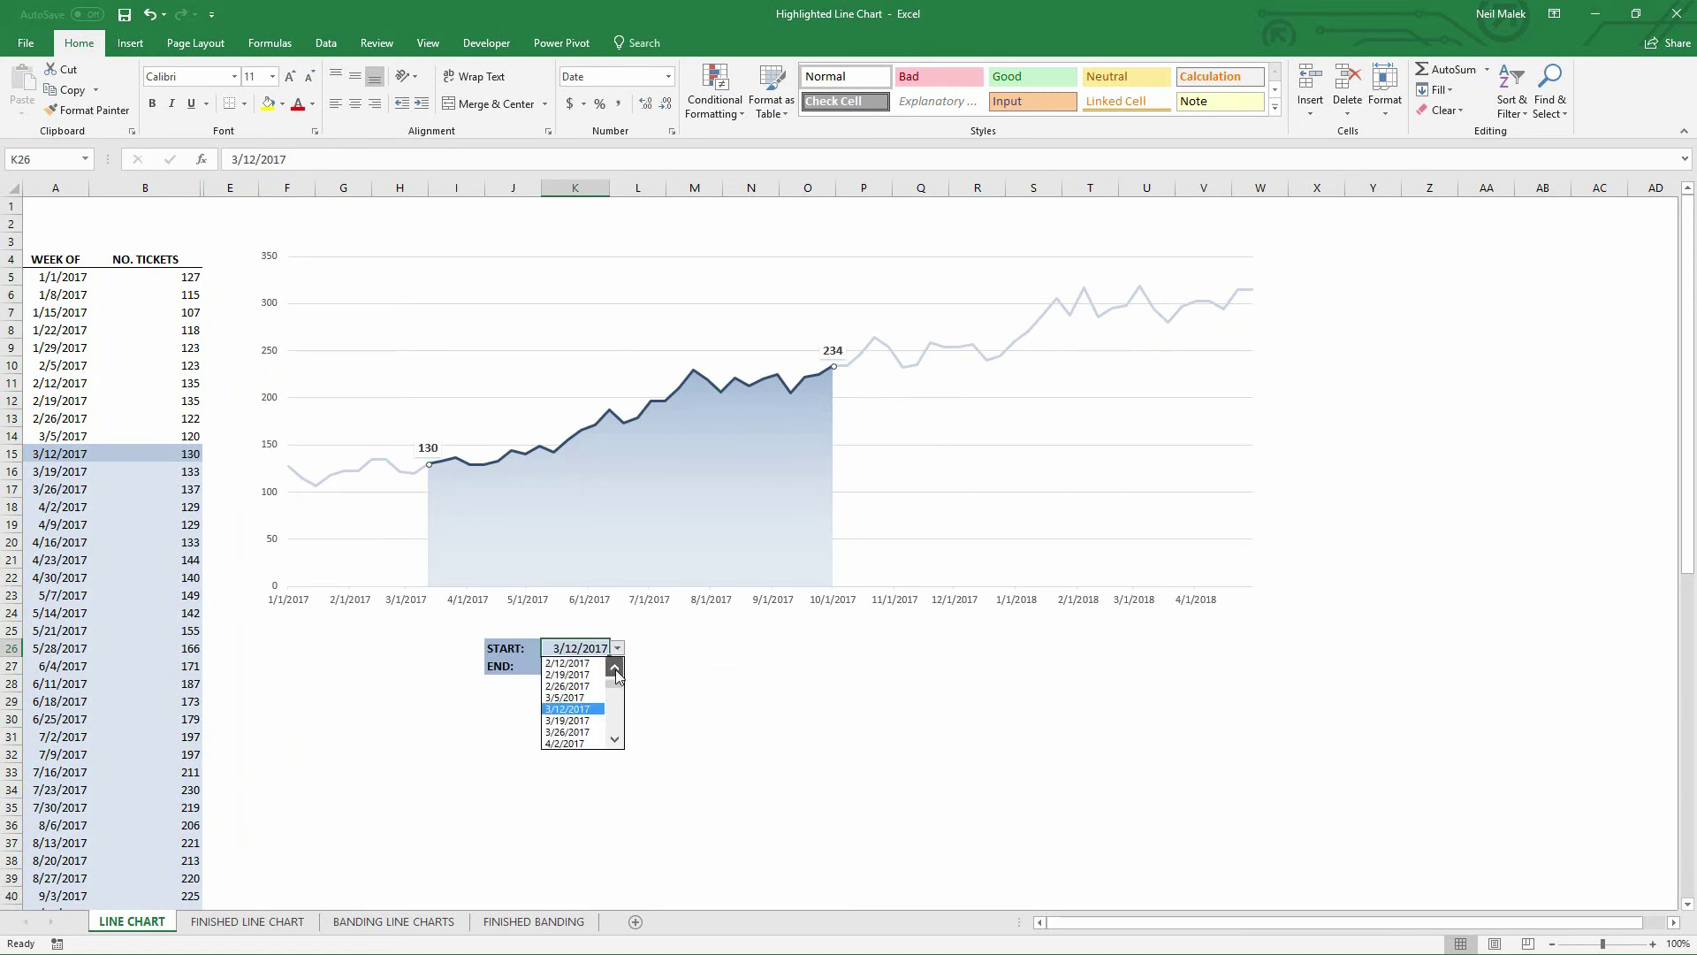
left_click(583, 665)
left_click(579, 666)
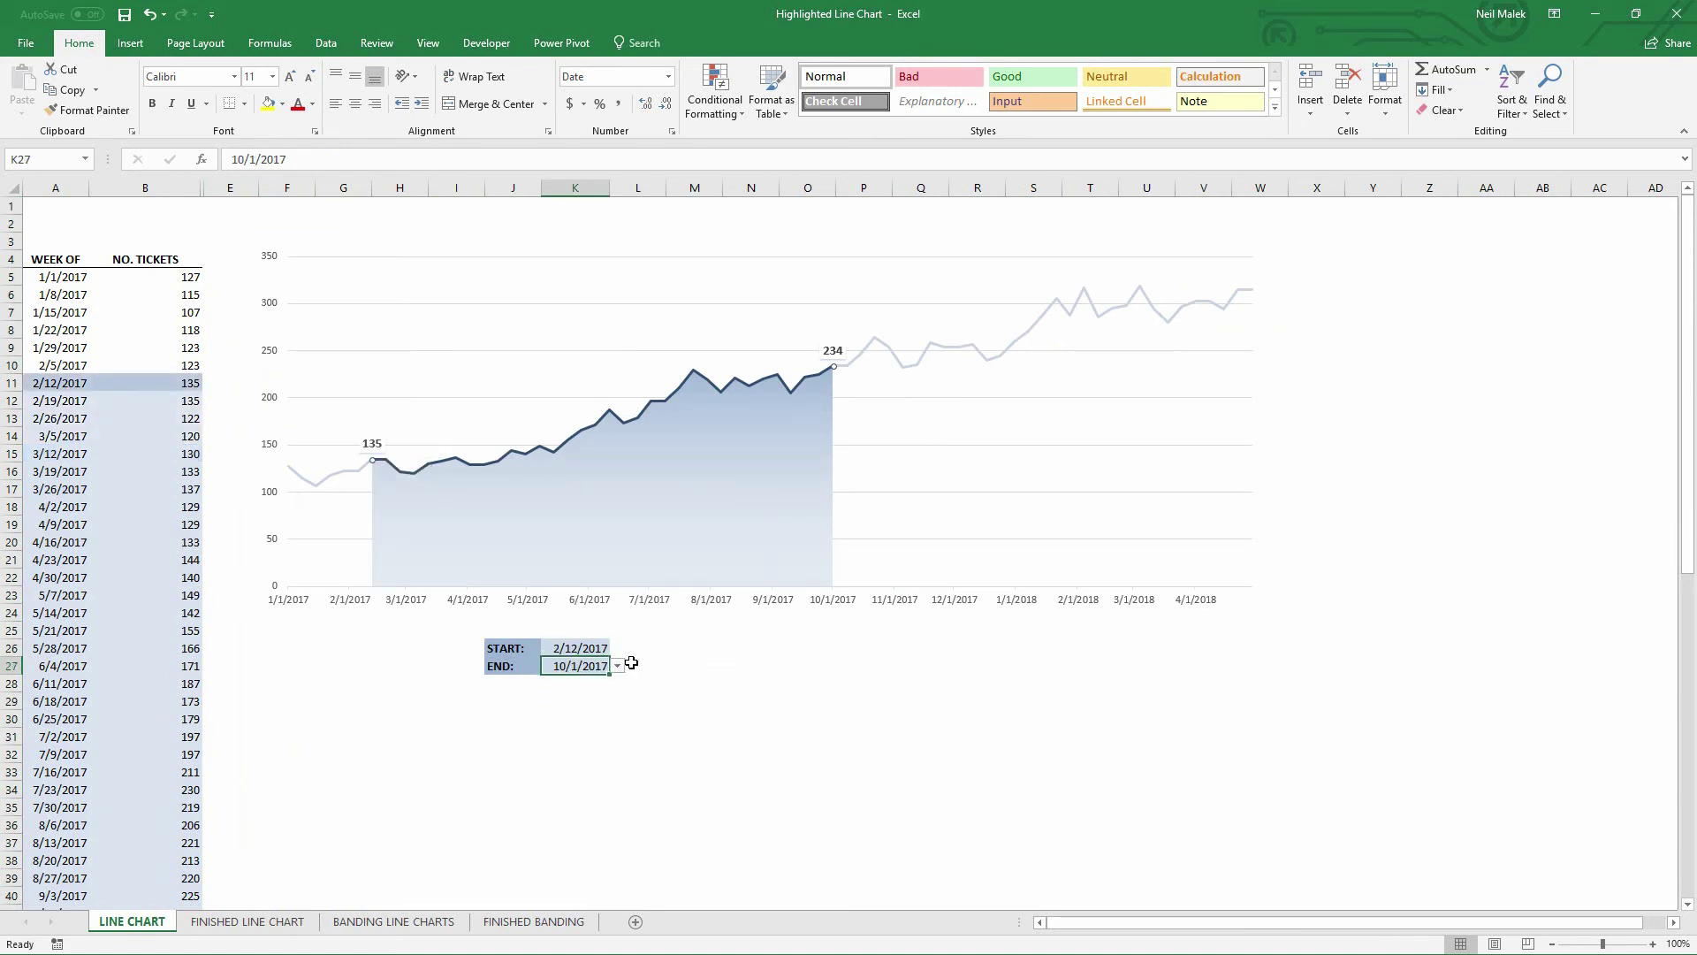
left_click(617, 666)
left_click(586, 731)
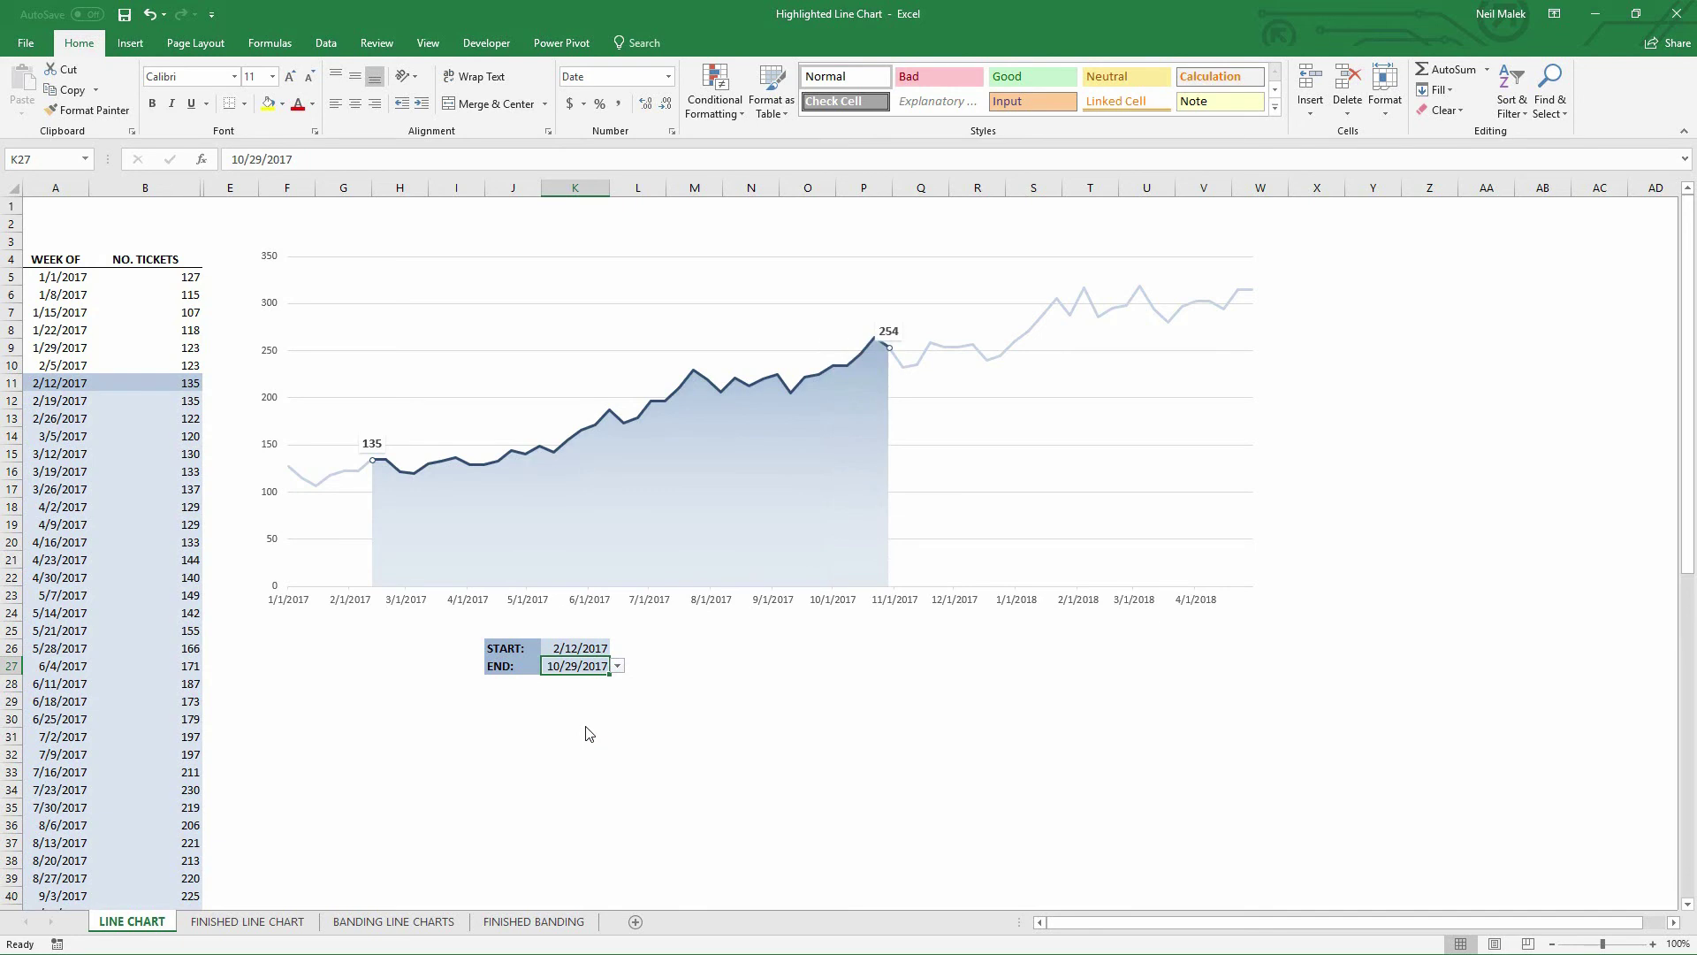